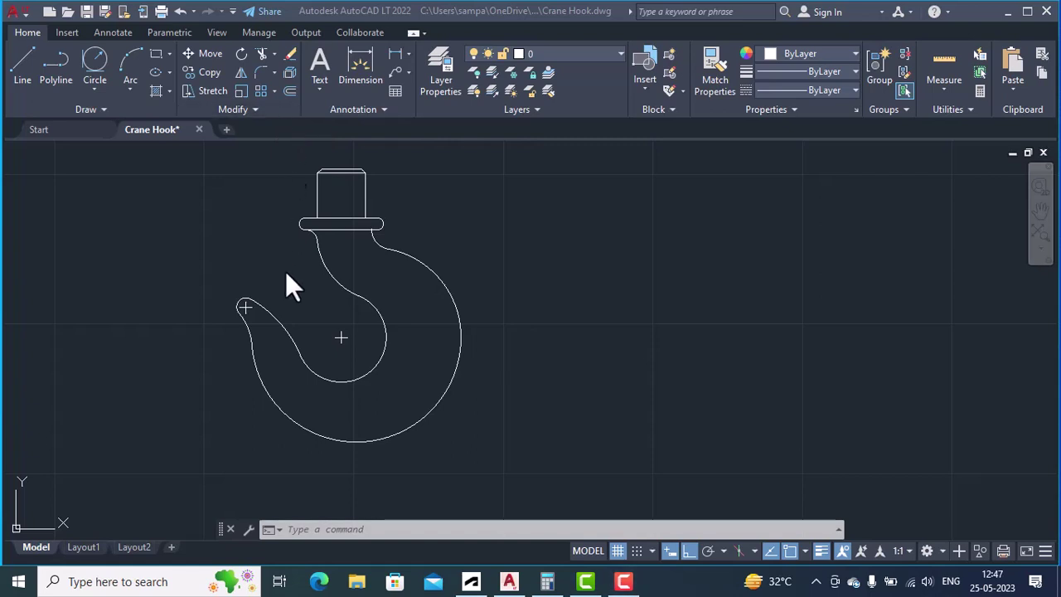
Turn on the DIML layer so yellow dimensions and centre lines appear on the crane hook
left_click(354, 314)
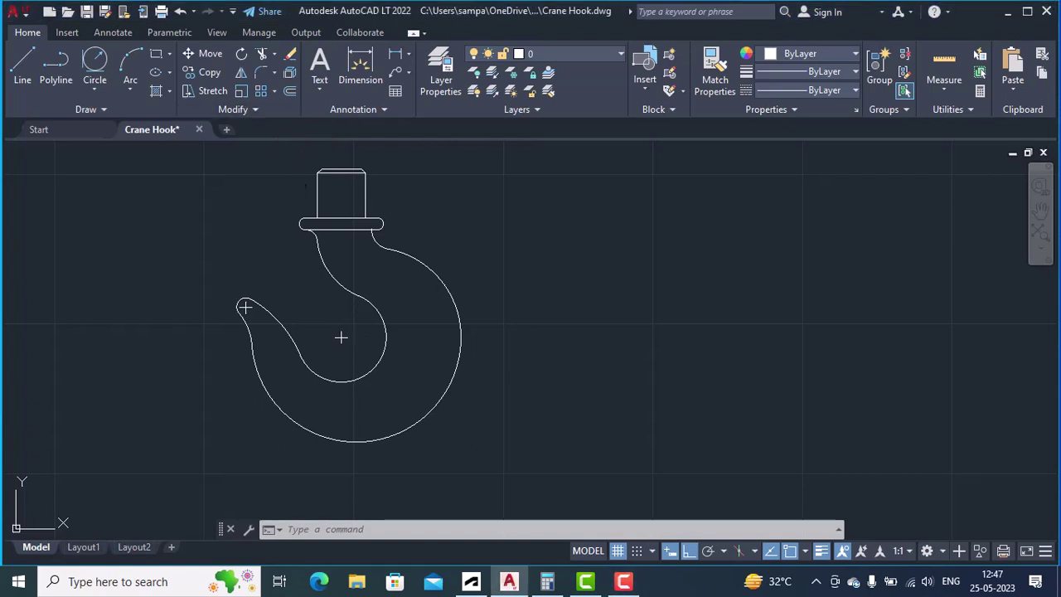
middle_click_drag(347, 309, 469, 328)
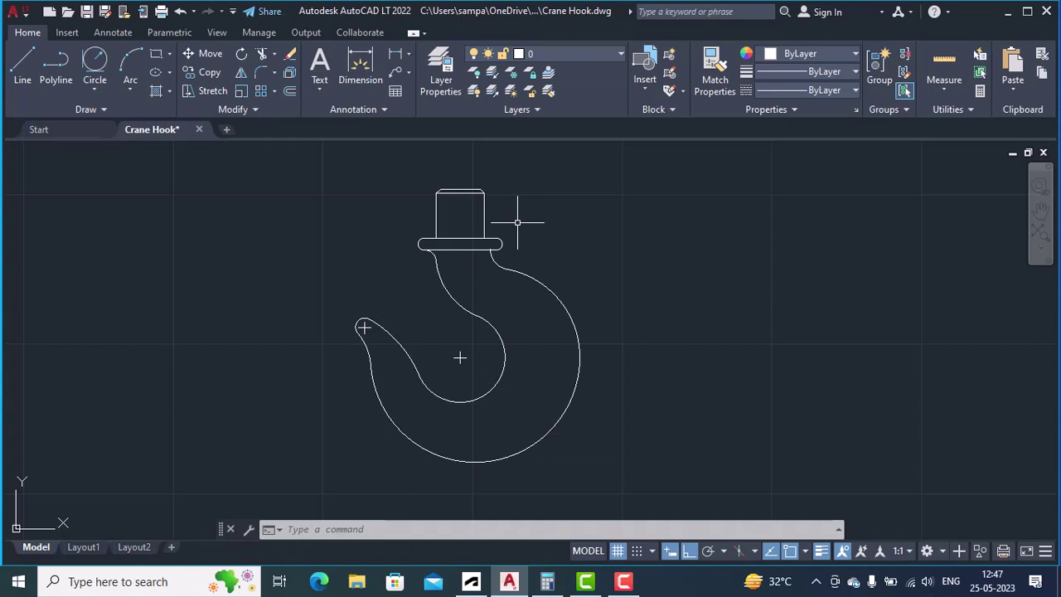
left_click(600, 54)
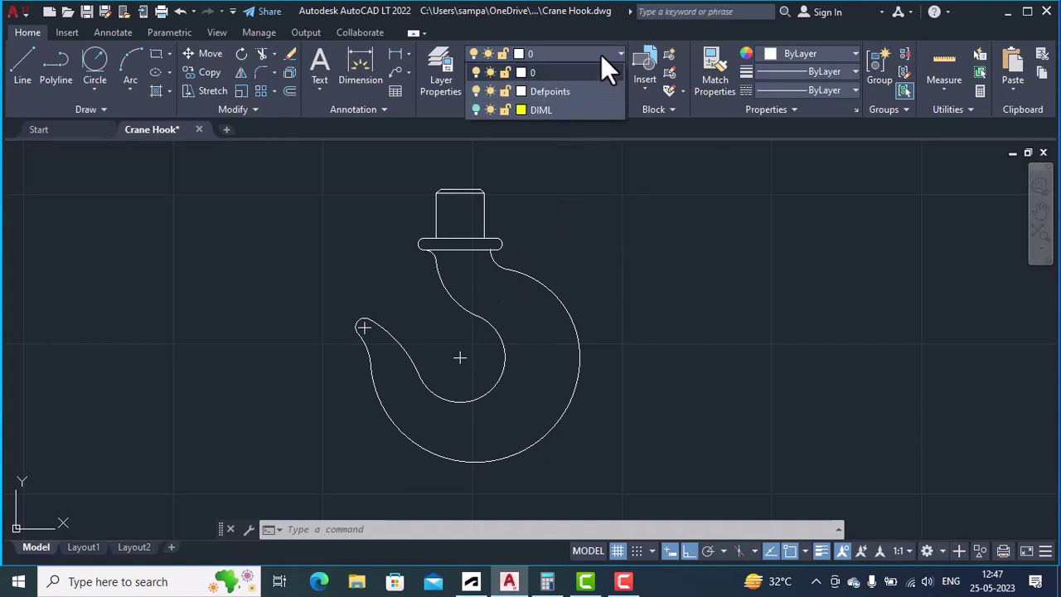
left_click(475, 110)
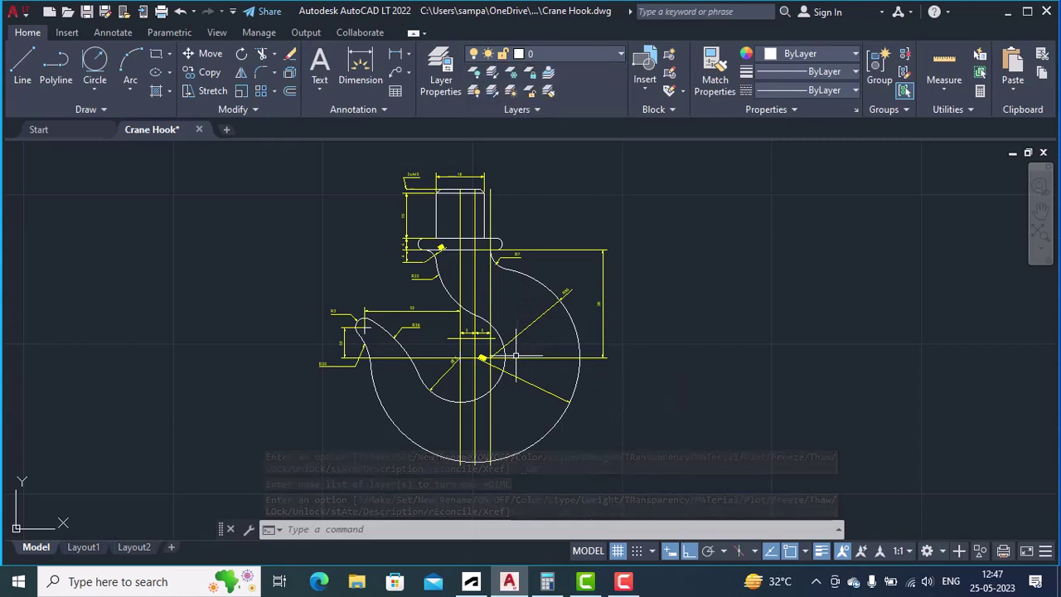
middle_click_drag(515, 356, 421, 348)
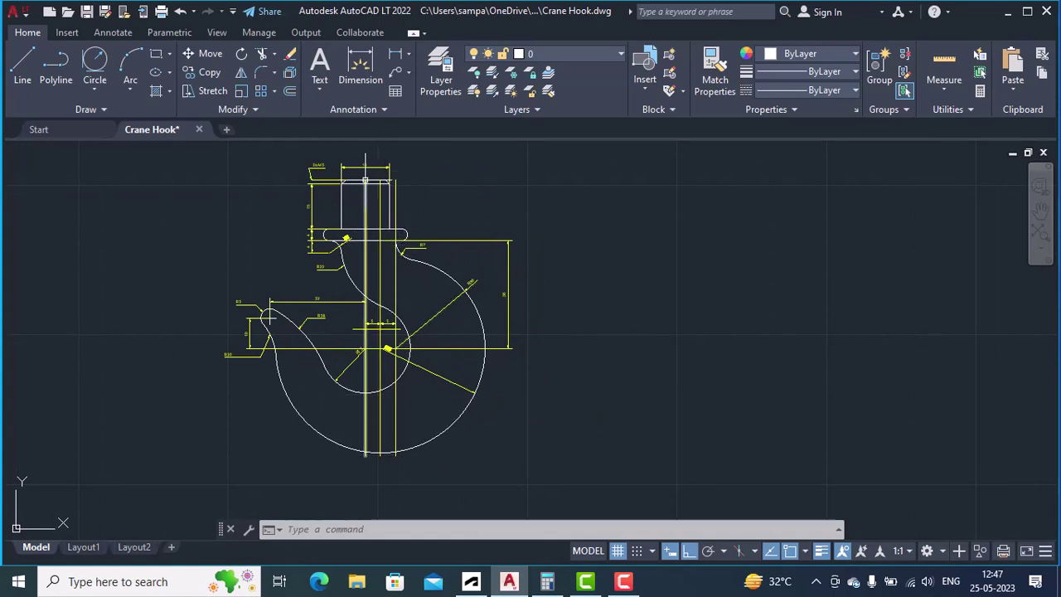
scroll(364, 179, "up", 4)
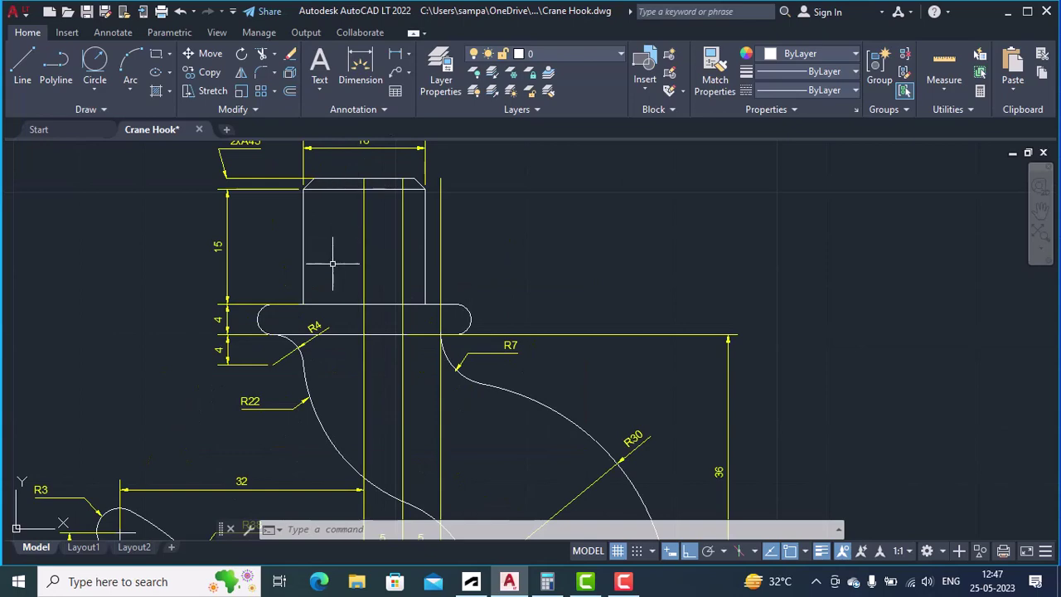
mouse_move(443, 436)
middle_mouse_down()
mouse_move(433, 426)
mouse_move(469, 208)
mouse_move(357, 410)
mouse_move(345, 511)
middle_mouse_up()
scroll(268, 304, "up", 2)
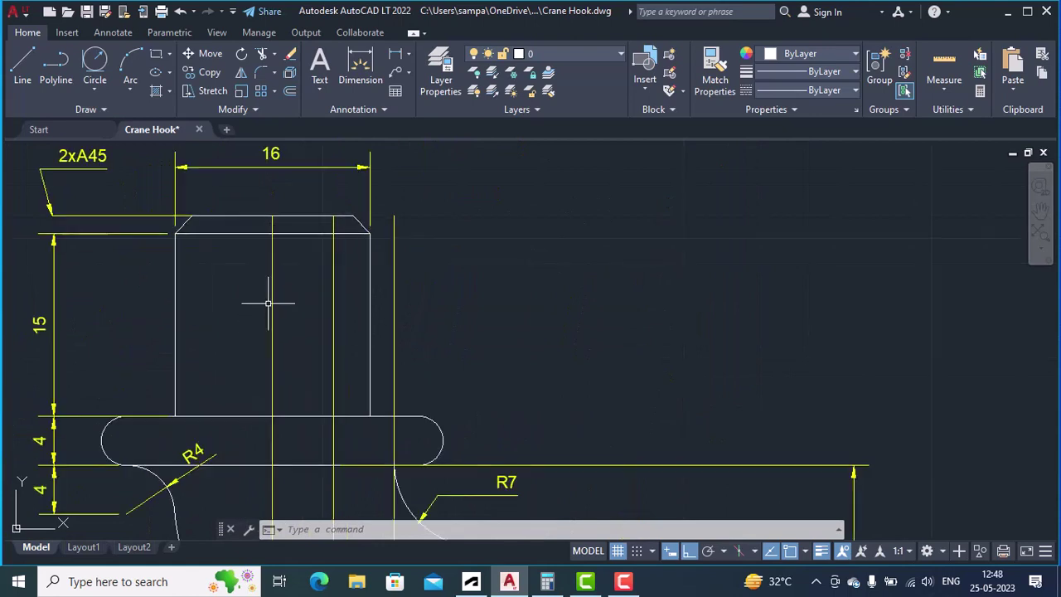
middle_click_drag(268, 290, 284, 308)
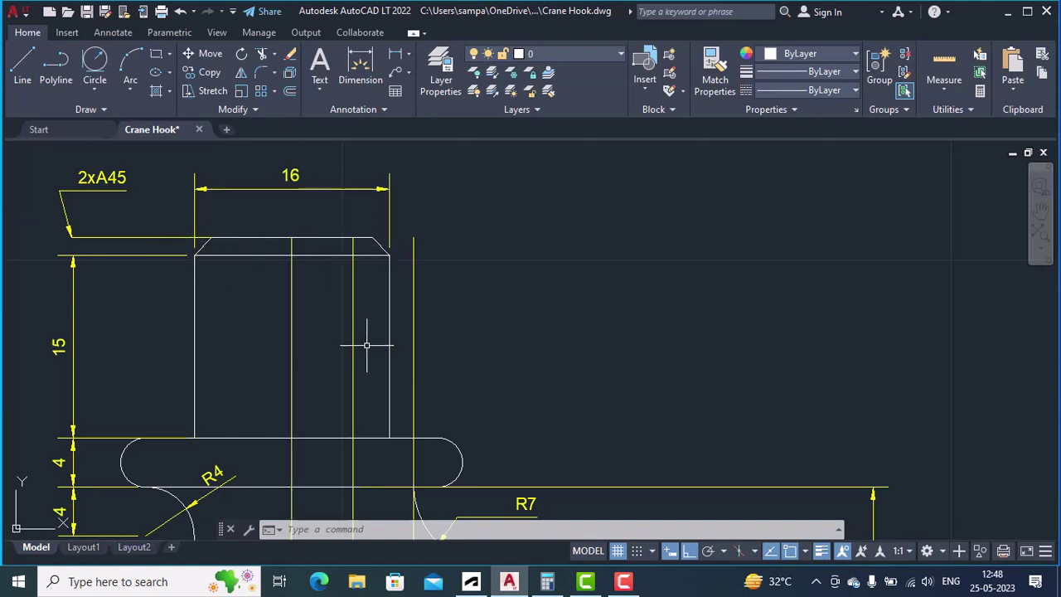
middle_click_drag(232, 355, 247, 227)
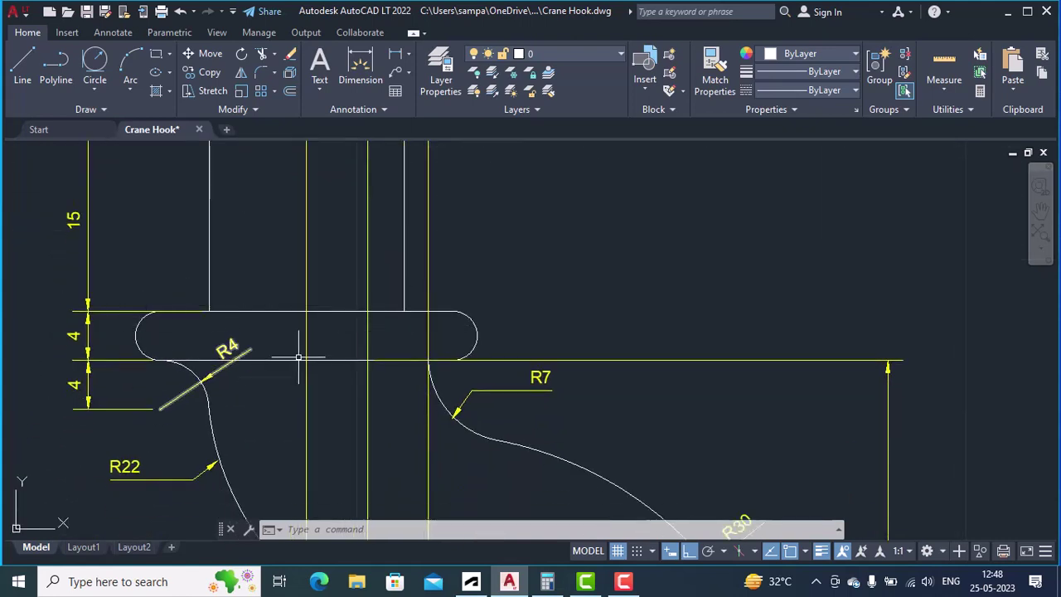
scroll(303, 386, "down", 3)
mouse_move(303, 386)
middle_mouse_down()
mouse_move(324, 430)
mouse_move(296, 290)
middle_mouse_up()
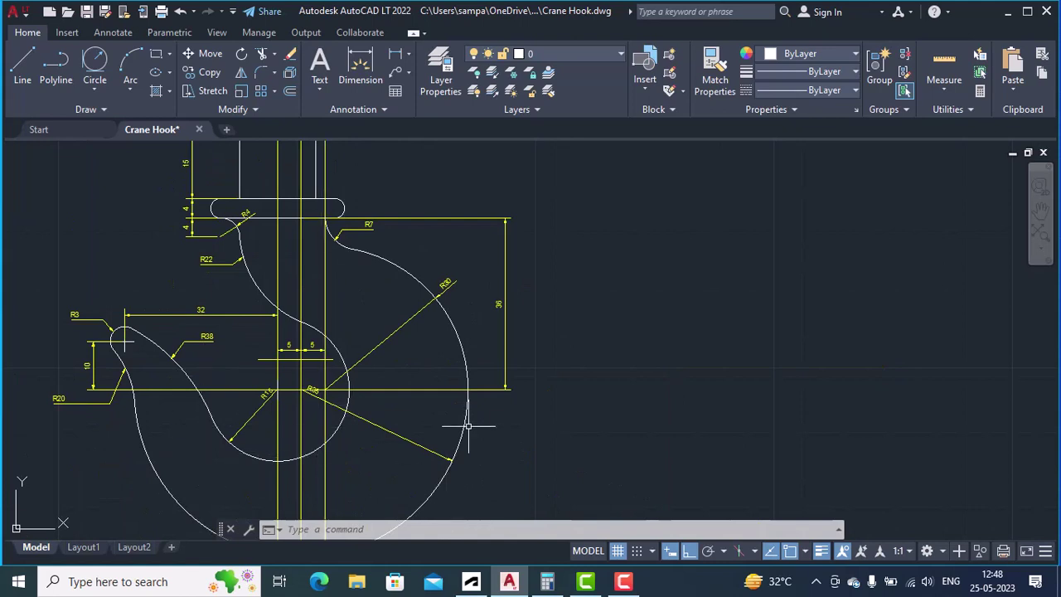
middle_click_drag(338, 317, 348, 503)
scroll(268, 303, "up", 4)
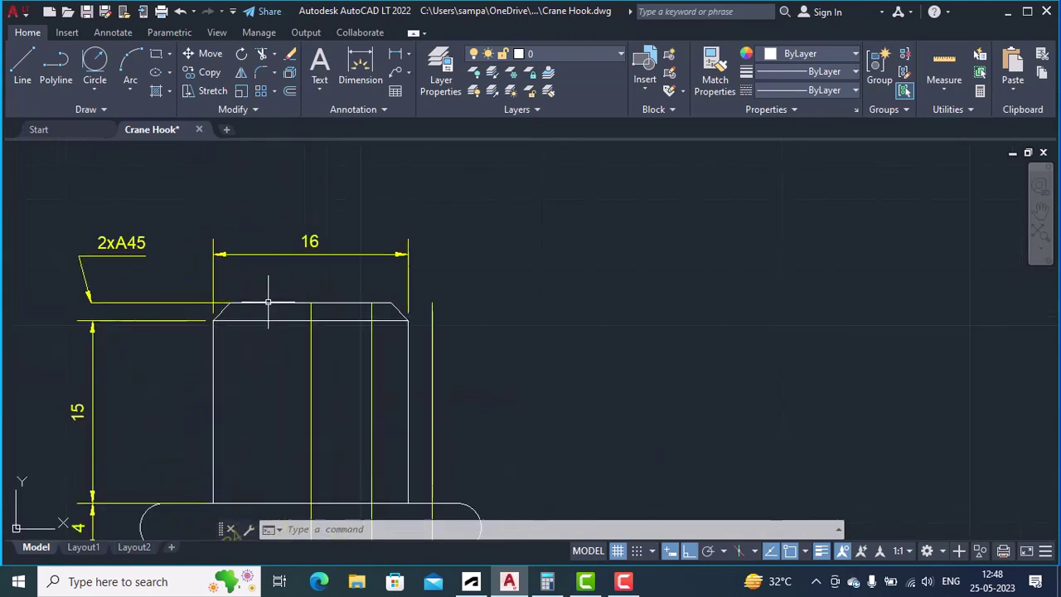
middle_click_drag(315, 398, 260, 367)
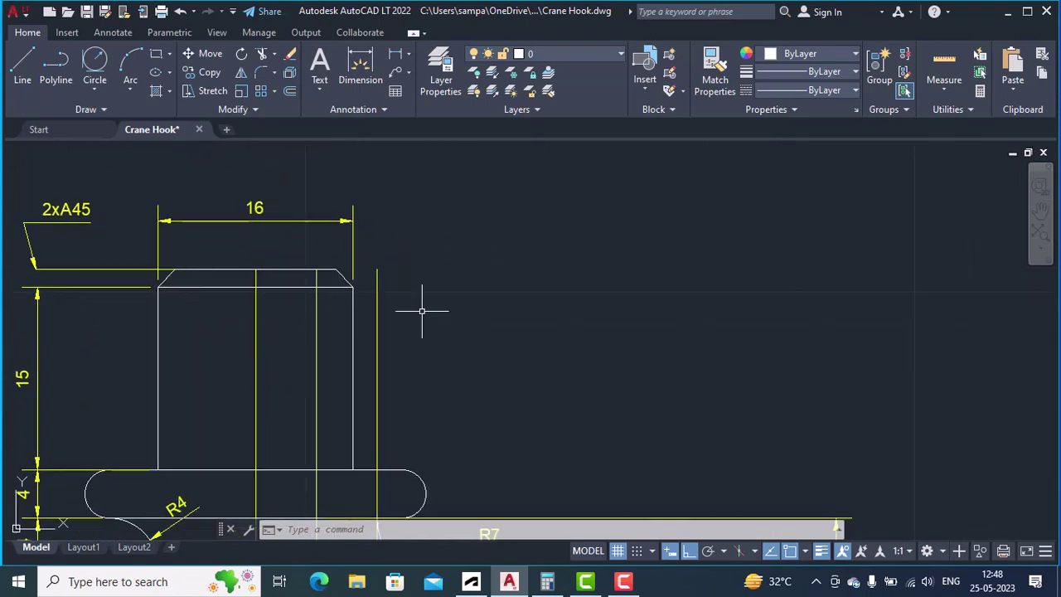
scroll(443, 320, "down", 2)
scroll(526, 397, "up", 2)
middle_click_drag(526, 398, 353, 255)
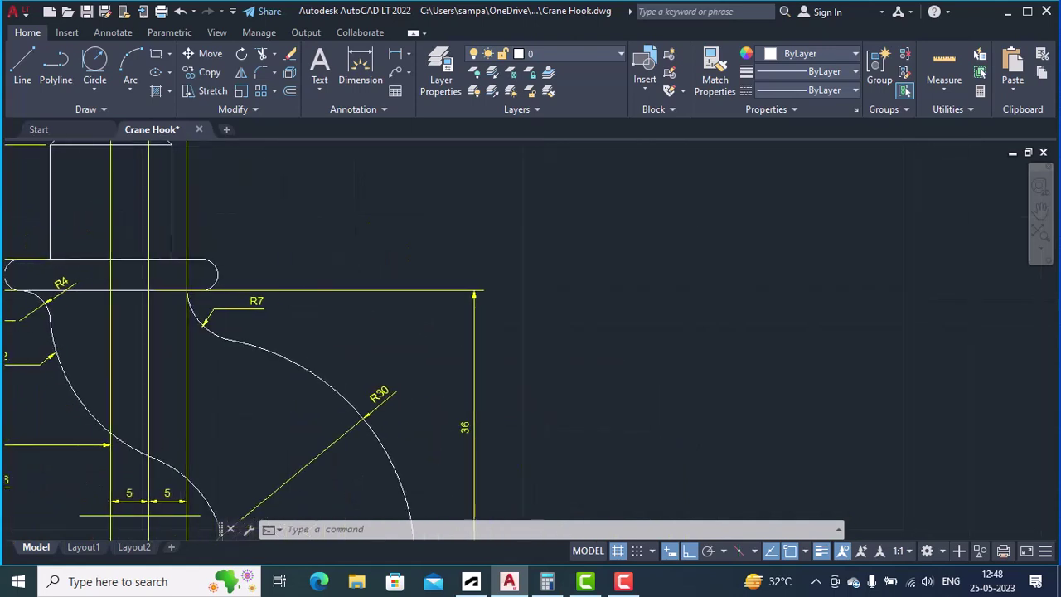
scroll(361, 262, "down", 3)
scroll(114, 356, "down", 1)
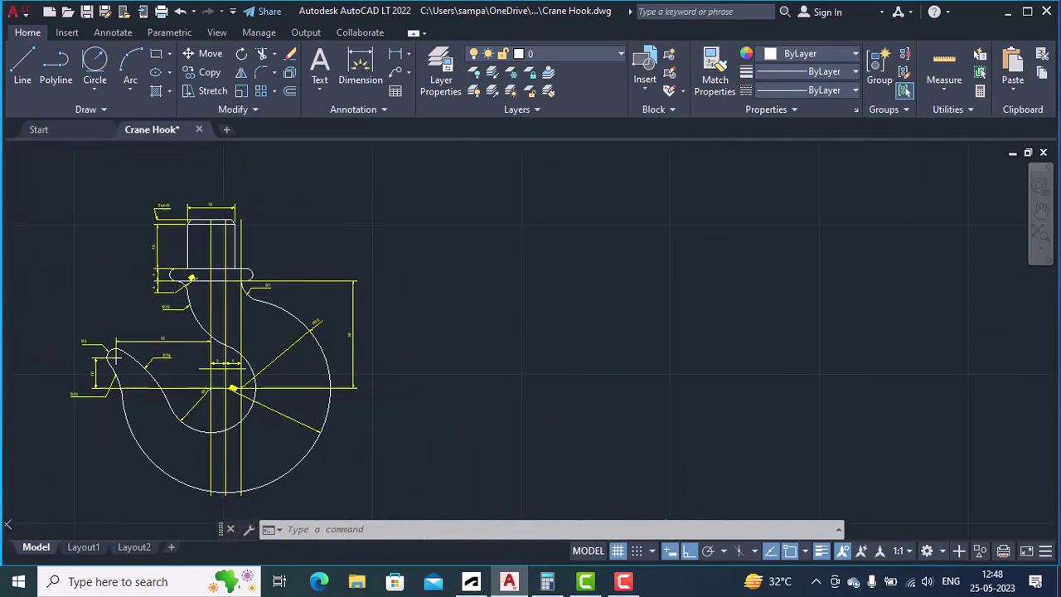
middle_click_drag(115, 356, 101, 357)
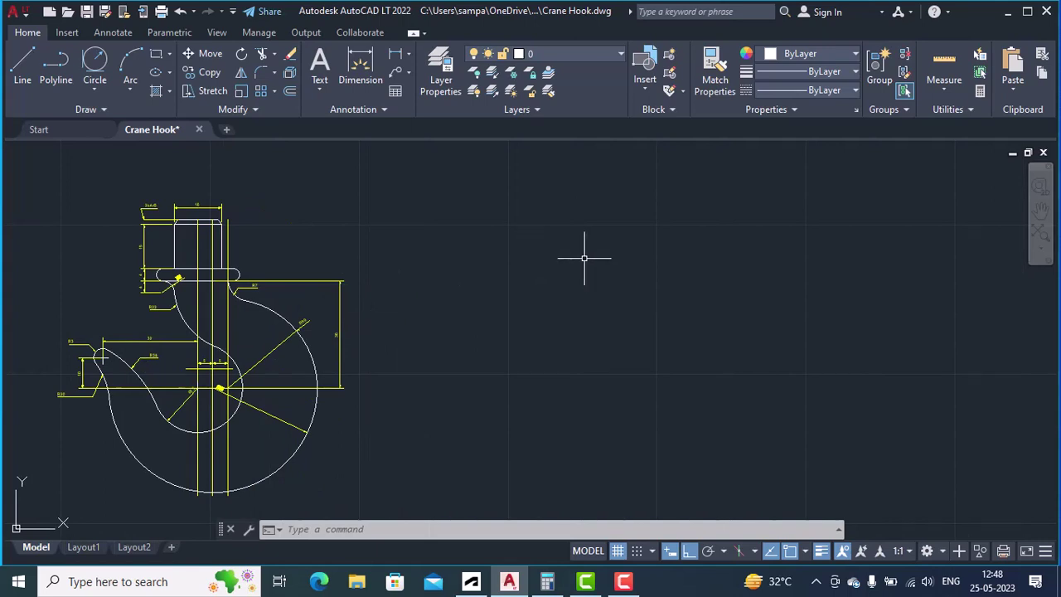
Draw a 16-unit horizontal line in the empty space right of the reference hook
key("Return")
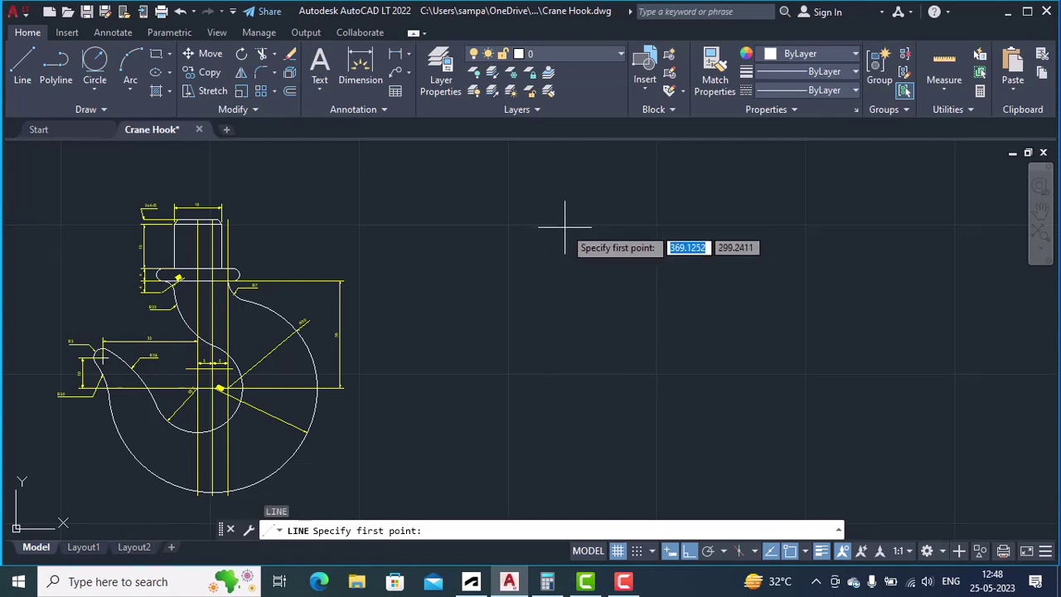
left_click(584, 237)
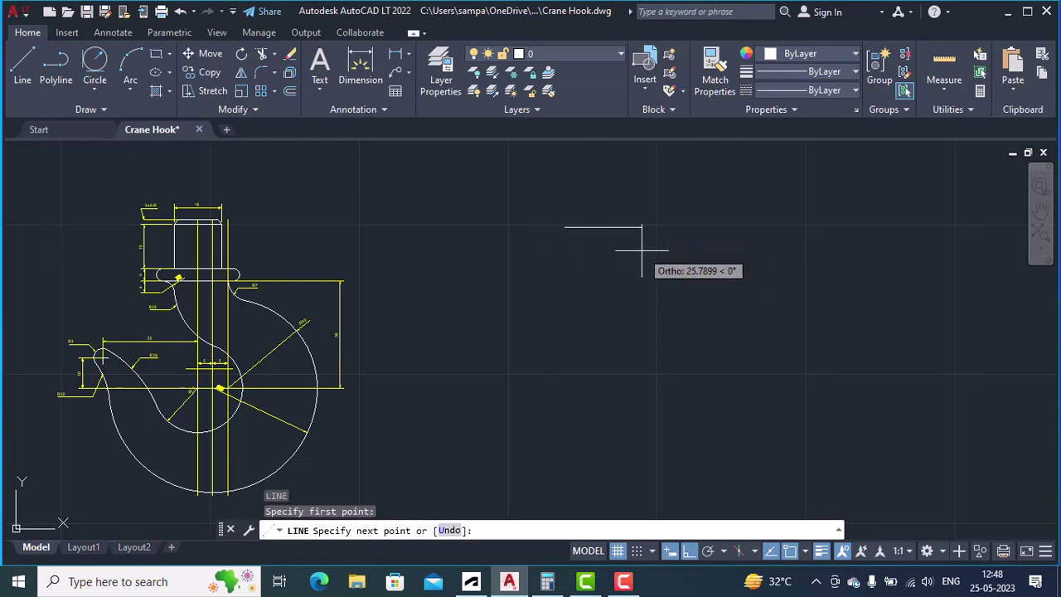
type("16")
key("Return")
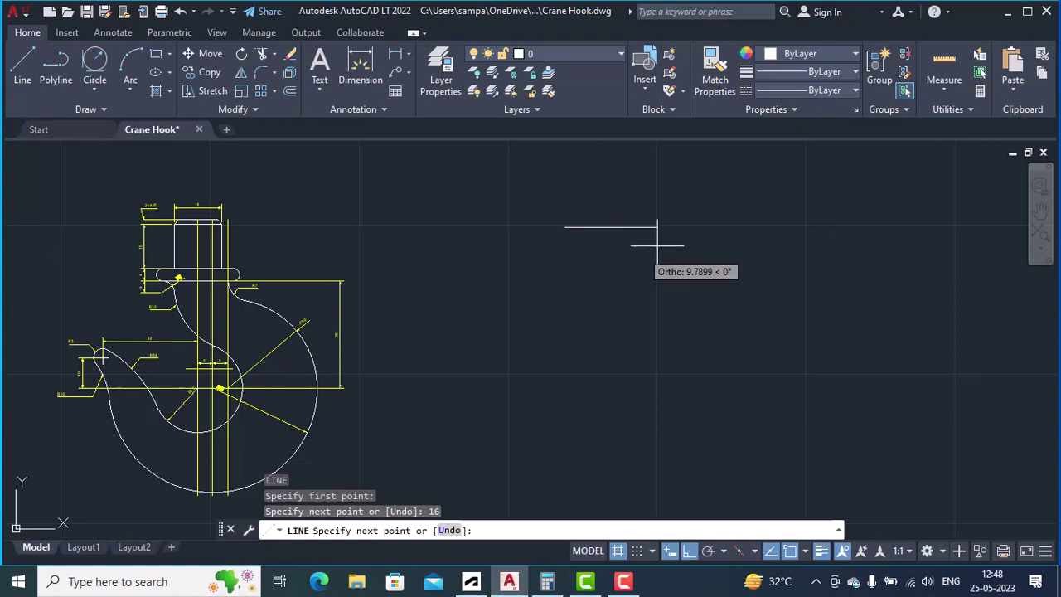
key("Return")
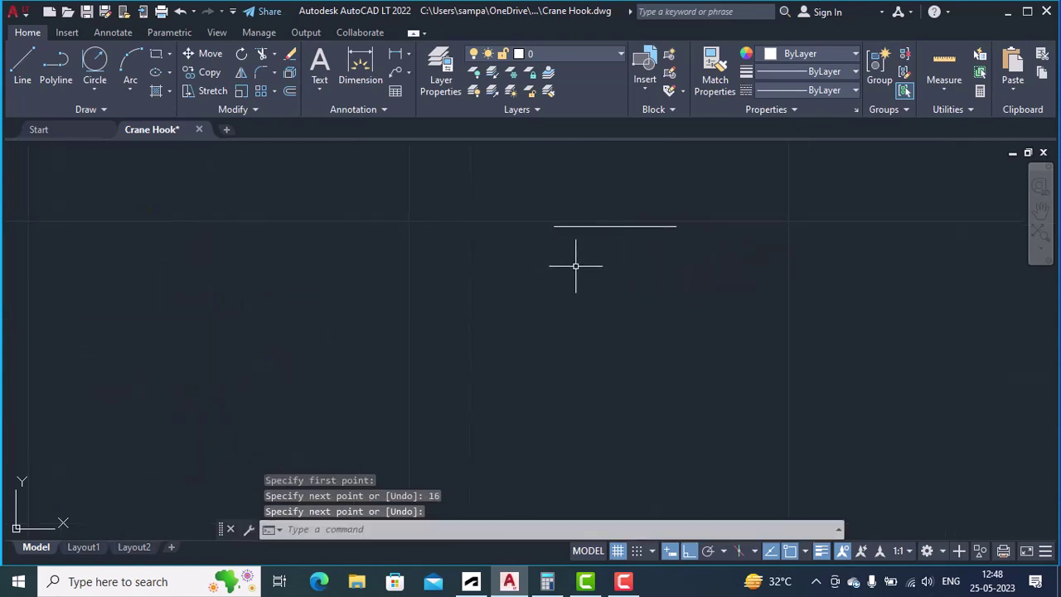
Zoom in on the reference shank's top to inspect its 2xA45 chamfer and 16/15 dimensions
middle_click_drag(575, 265, 578, 290)
scroll(189, 246, "up", 6)
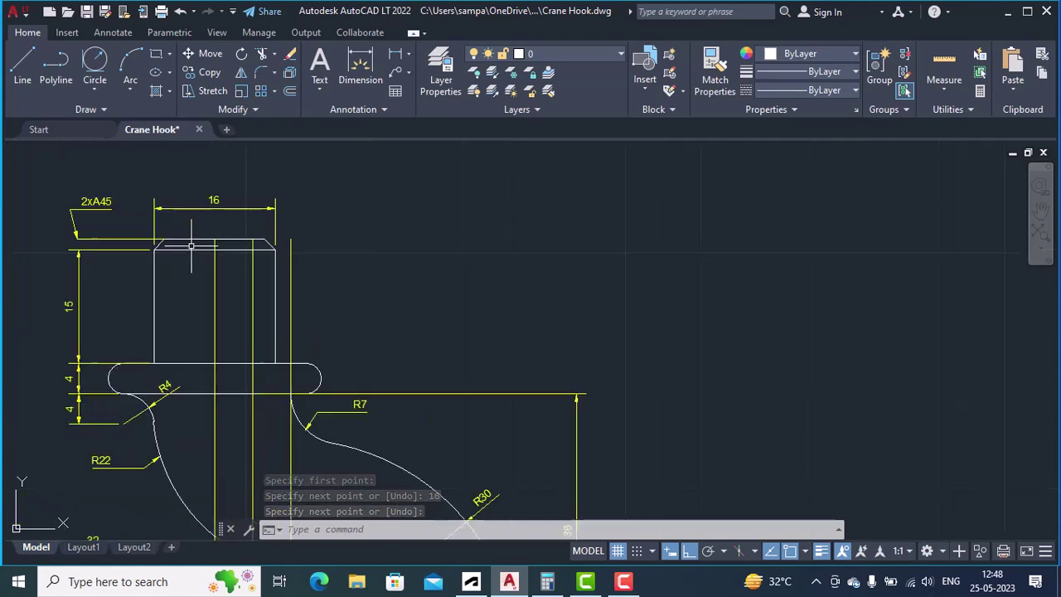
middle_click_drag(150, 244, 343, 277)
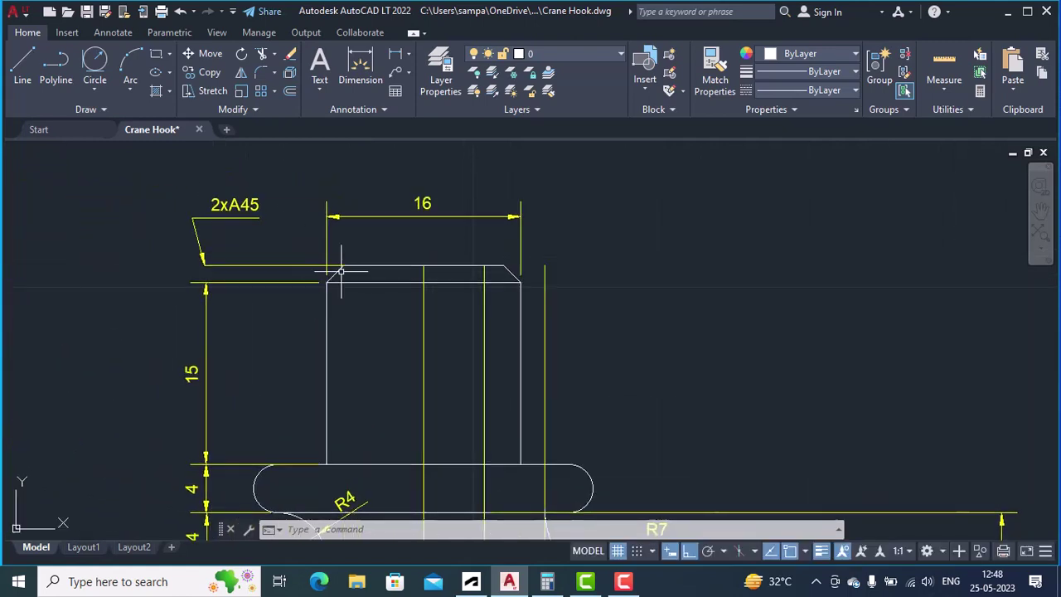
scroll(338, 271, "up", 2)
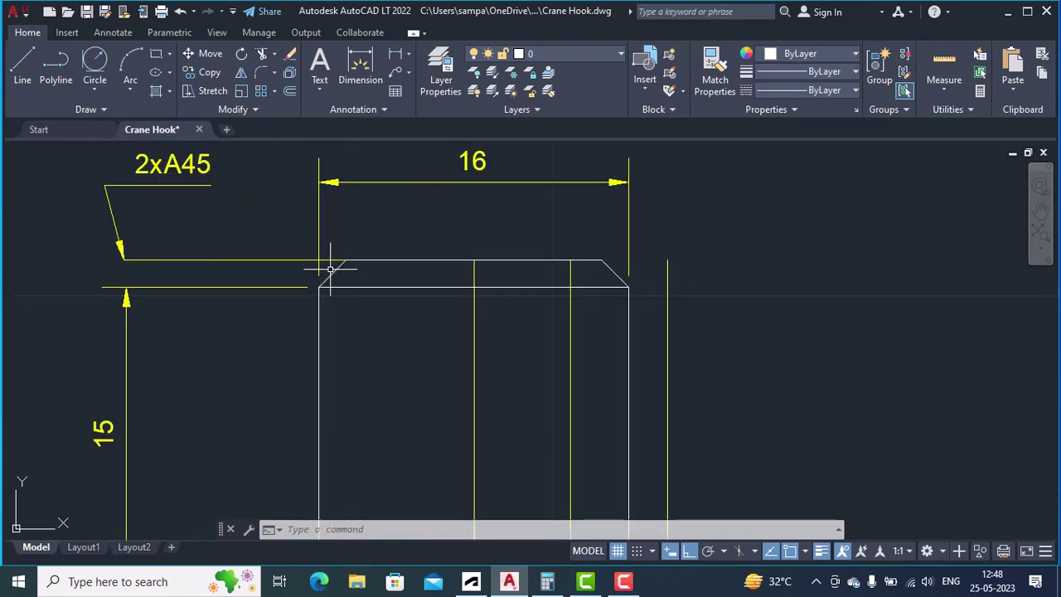
left_click(332, 272)
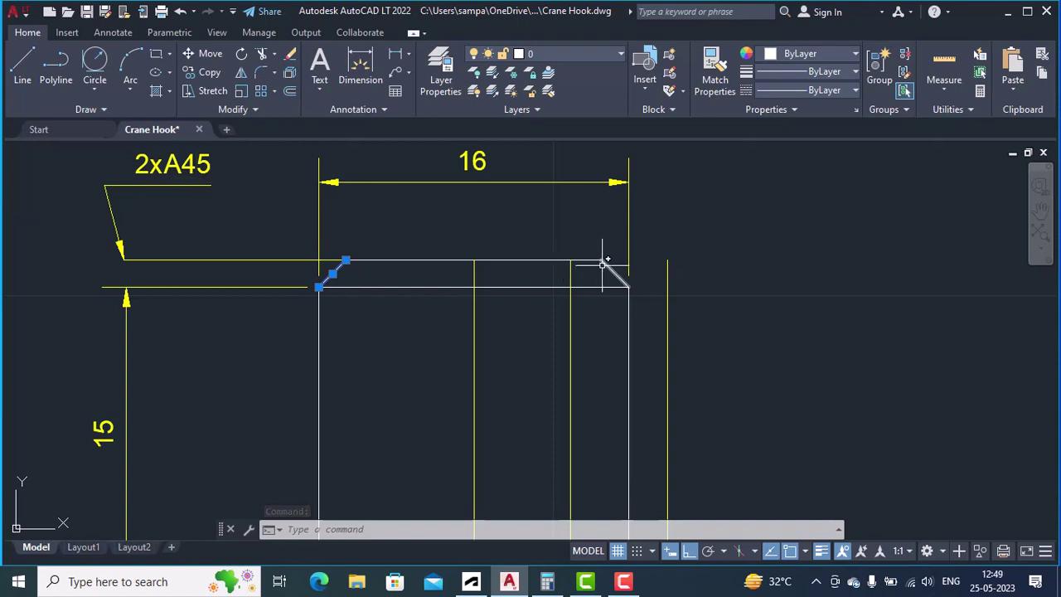
mouse_move(613, 269)
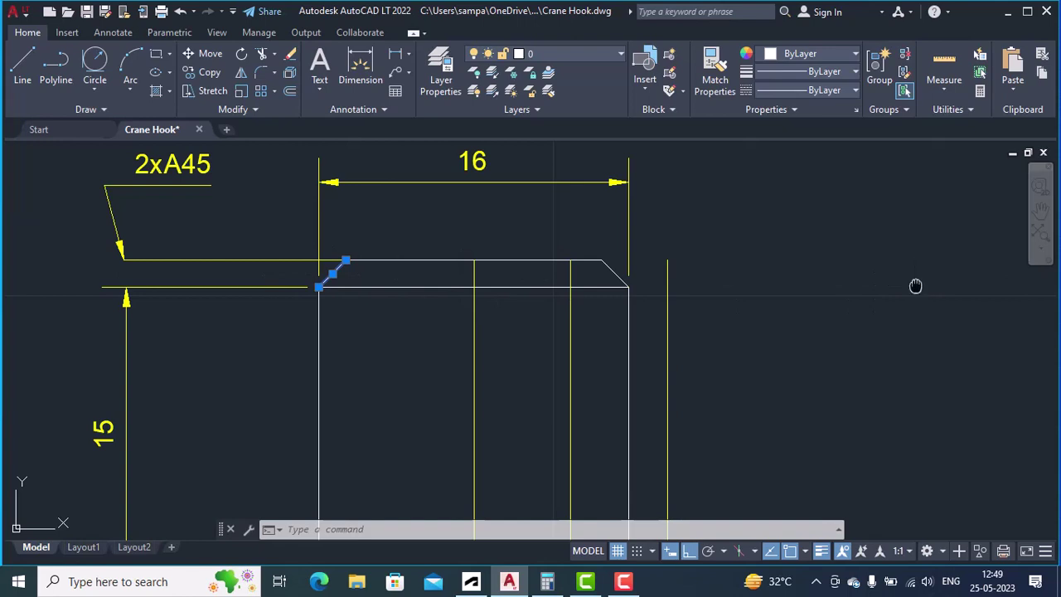
middle_click_drag(915, 286, 184, 322)
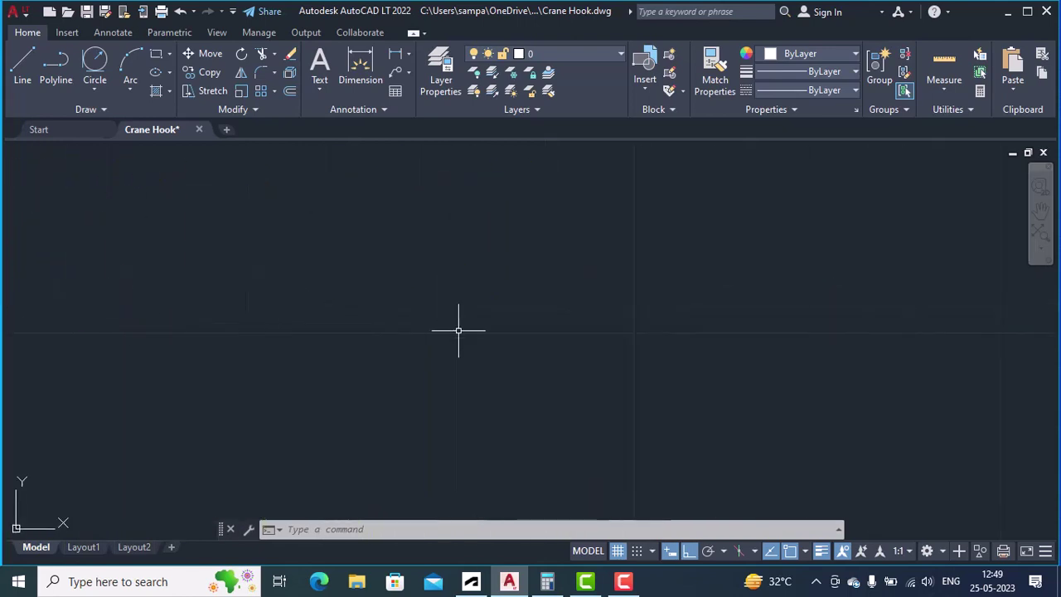
With Ortho off, draw a 2-unit line at 45° from the base line's left end
middle_click_drag(569, 348, 165, 342)
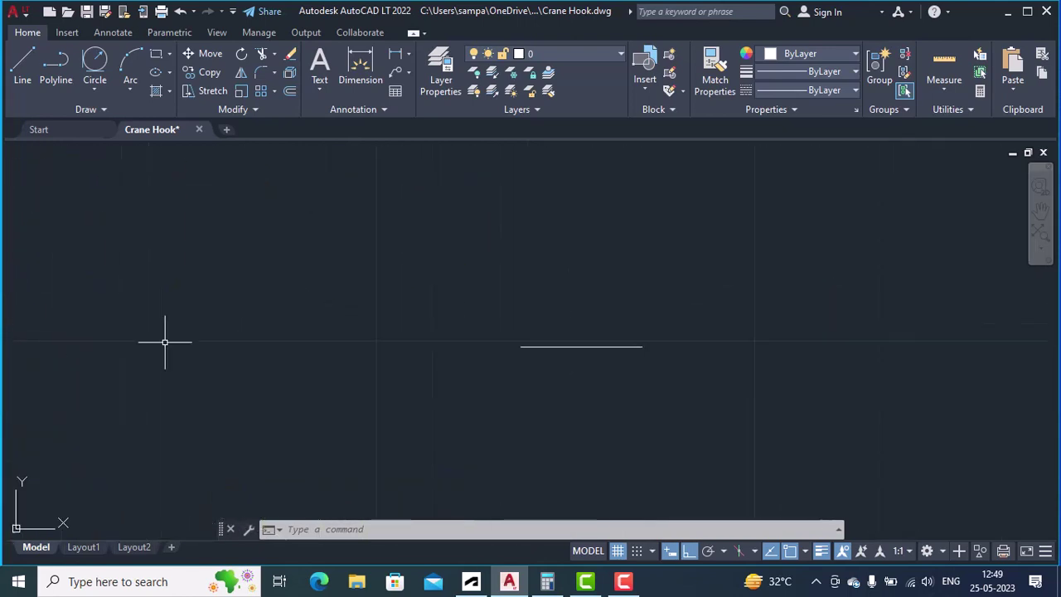
scroll(566, 342, "up", 5)
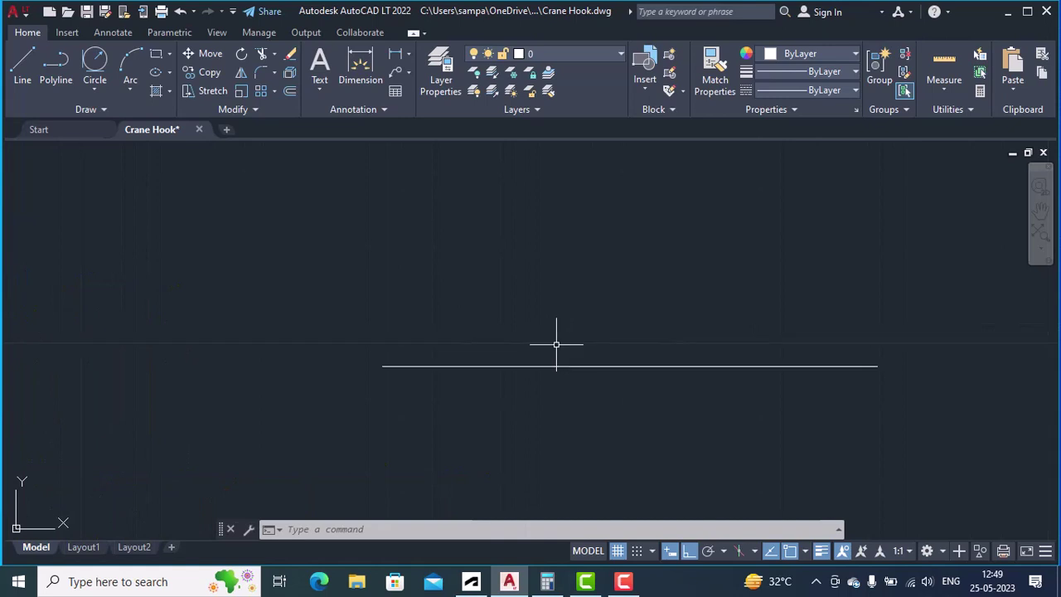
type("l")
key("Return")
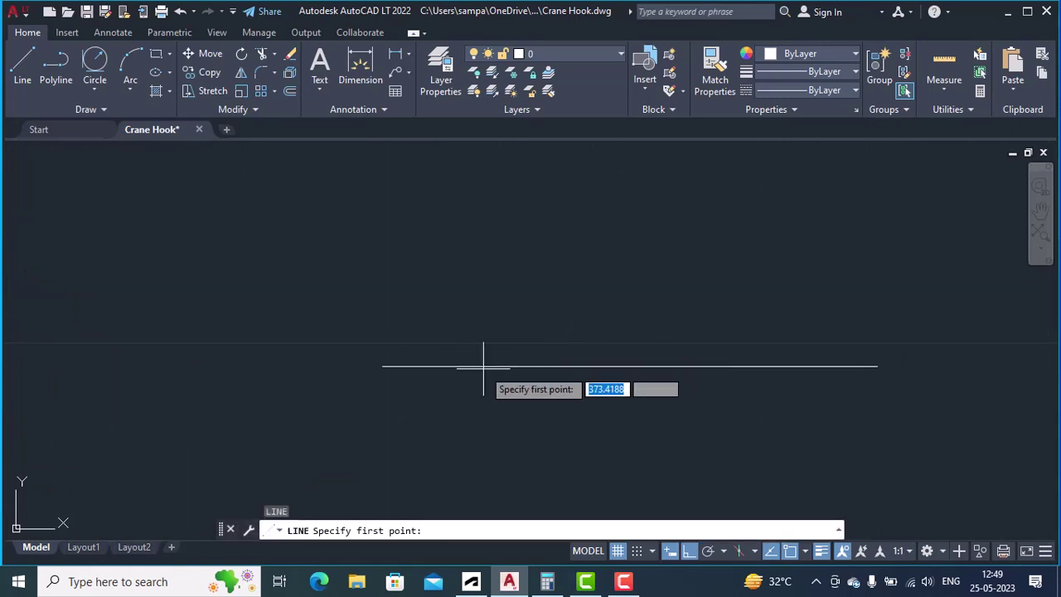
left_click(382, 365)
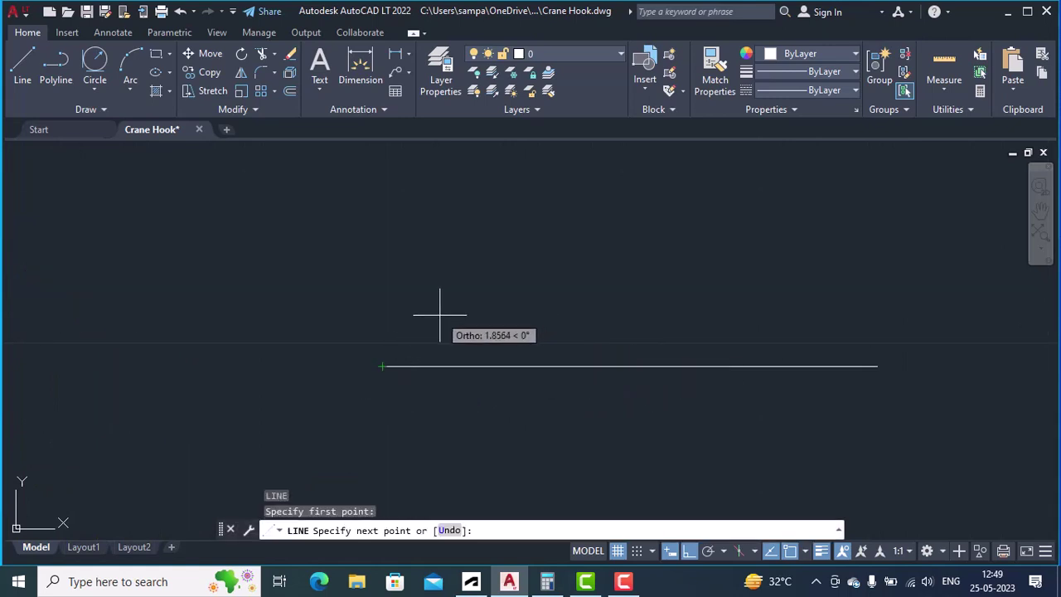
key("F8")
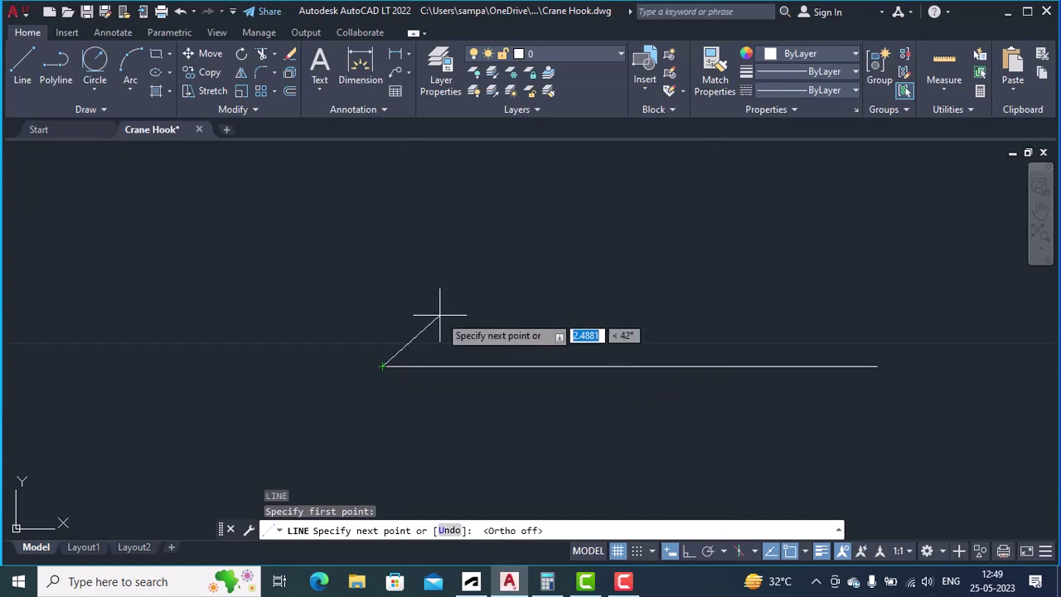
type("2")
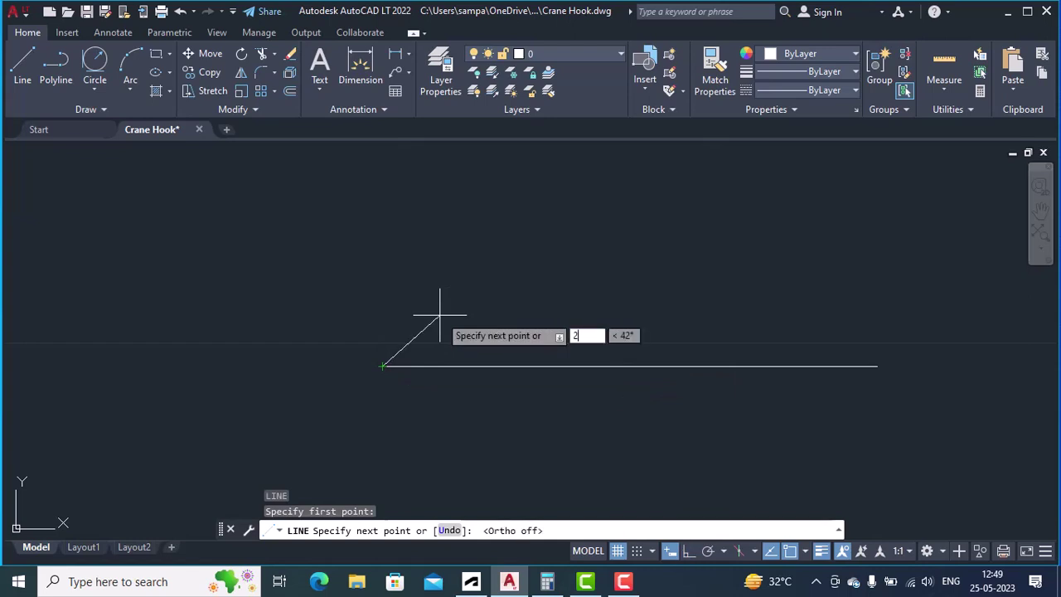
key("Tab")
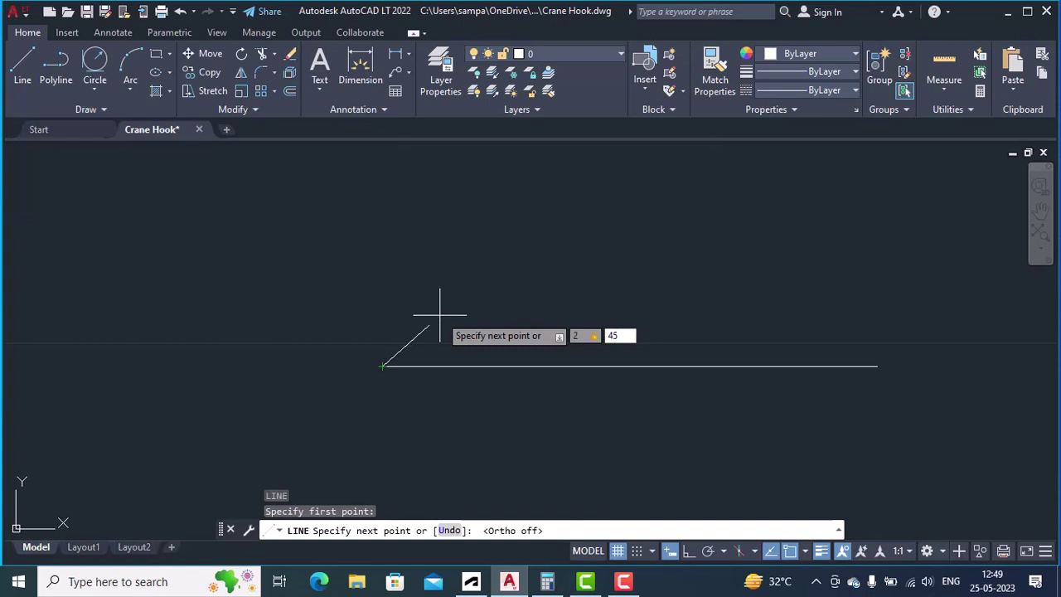
type("45")
key("Return")
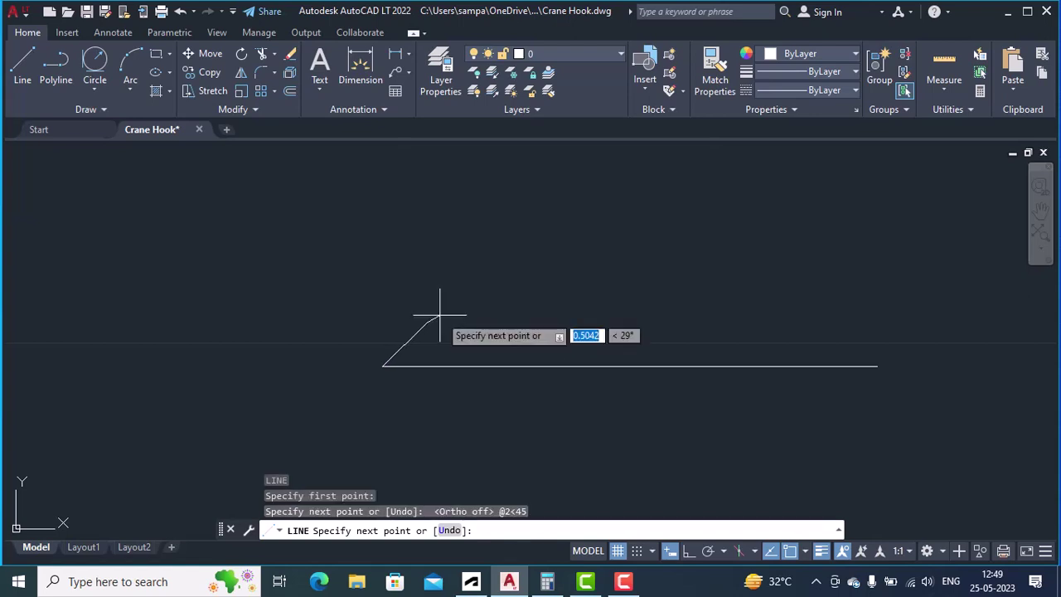
key("Return")
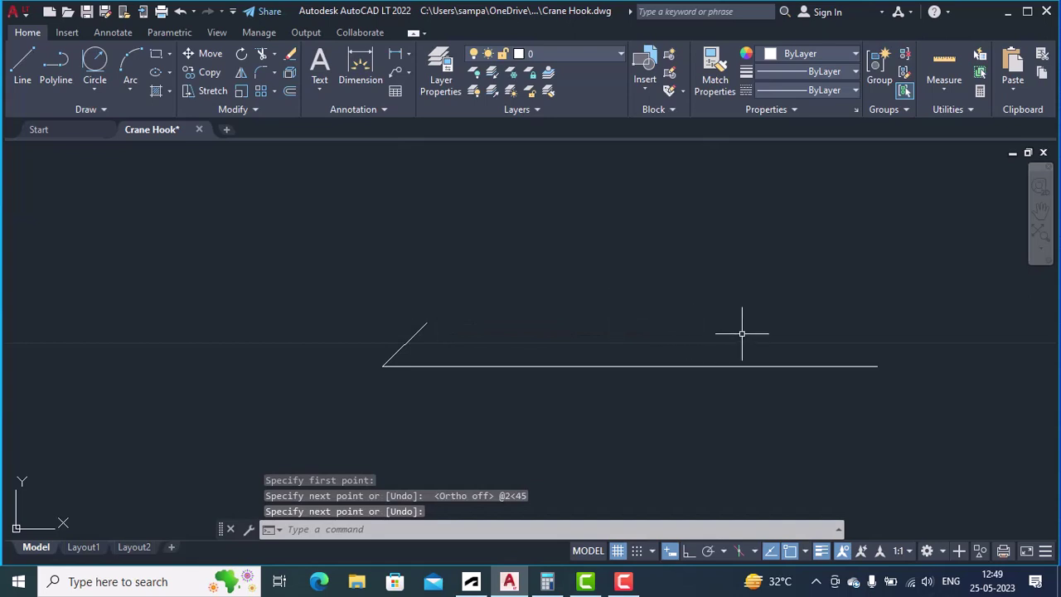
Draw a 2-unit line at 135° from the base line's right end
type("l")
key("Return")
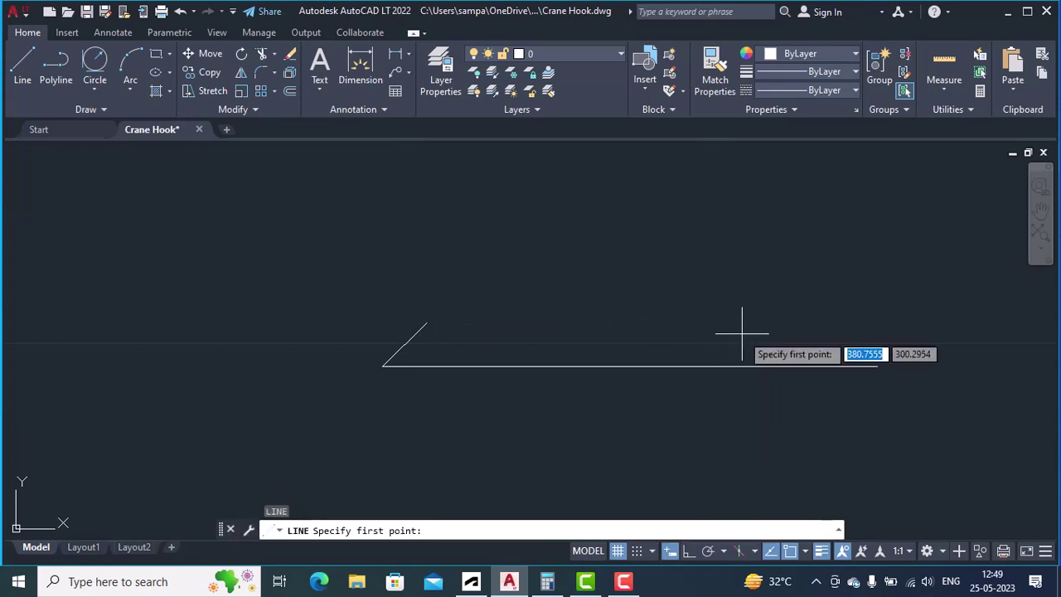
left_click(875, 363)
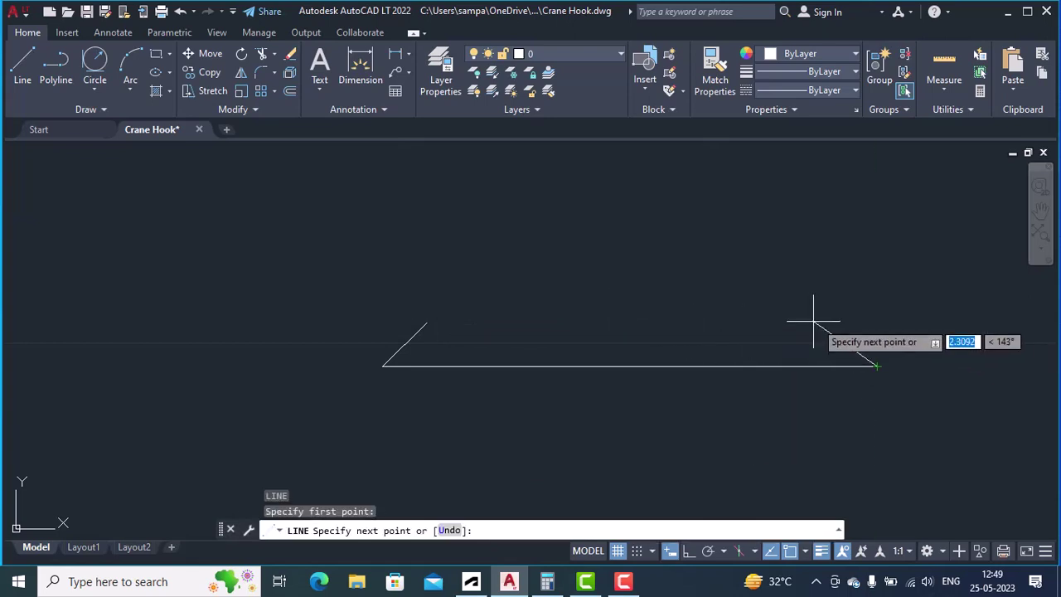
type("2")
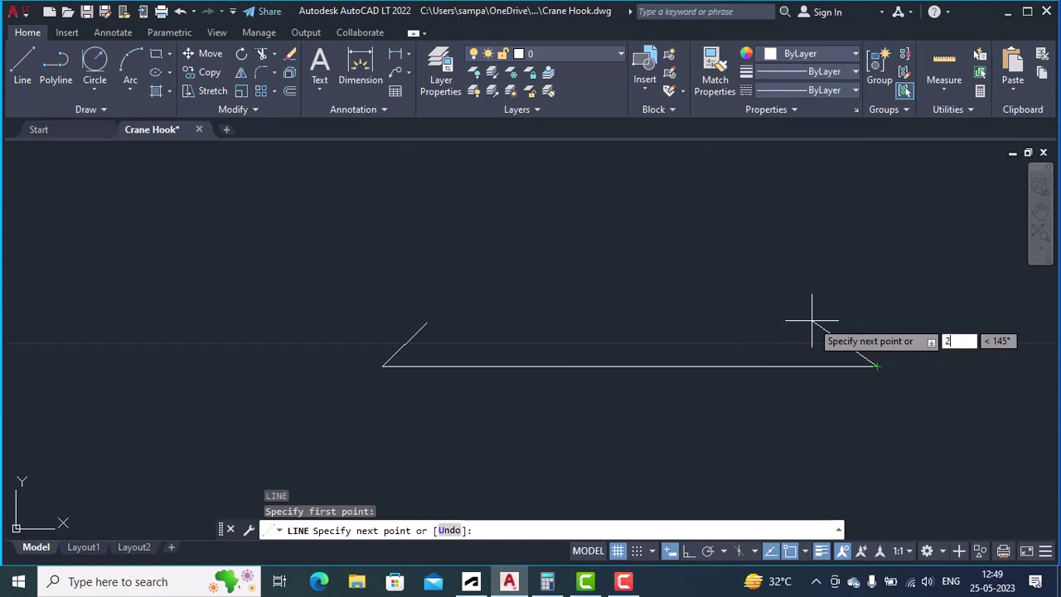
key("Tab")
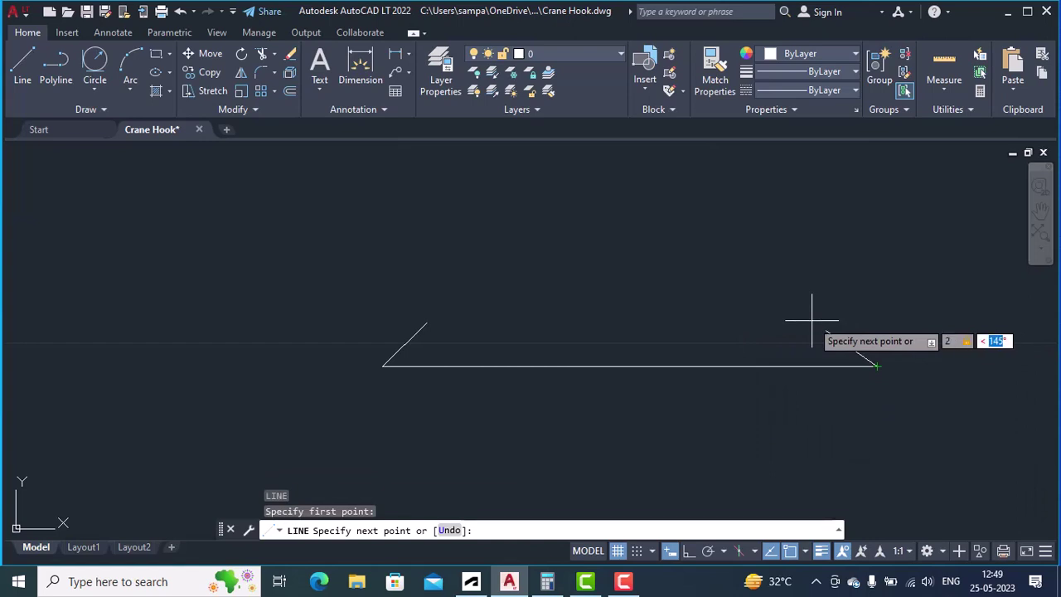
type("135")
key("Return")
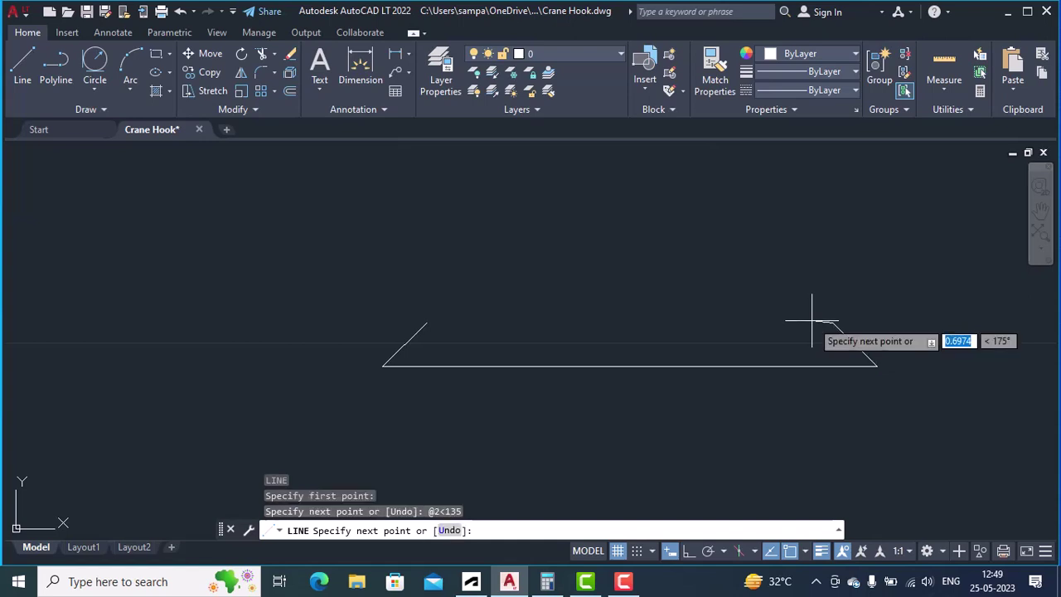
key("Return")
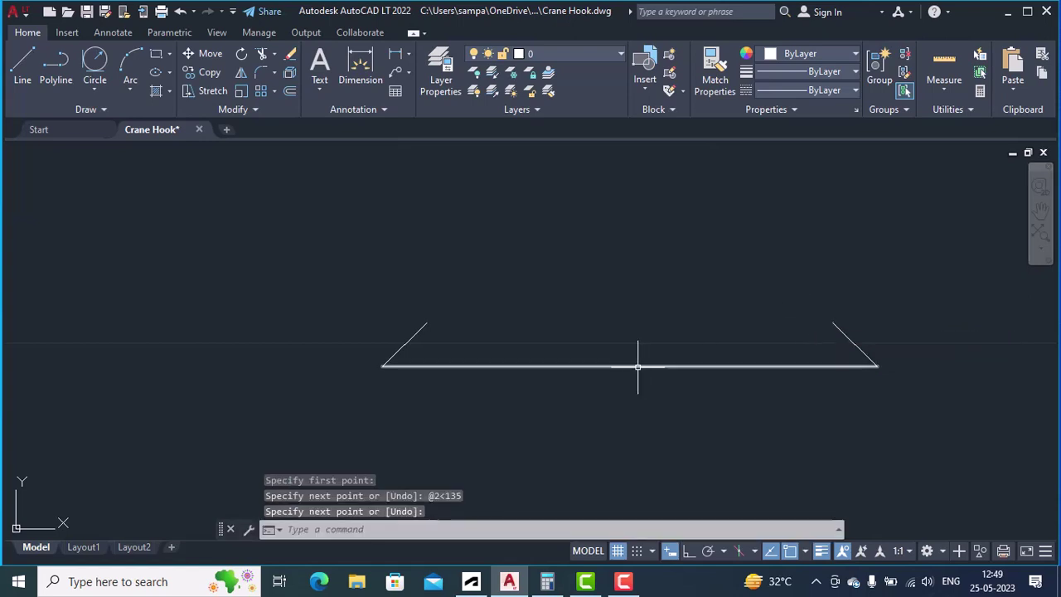
Join the two chamfer tops with a top line, closing back to the base's right end
type("l")
key("Return")
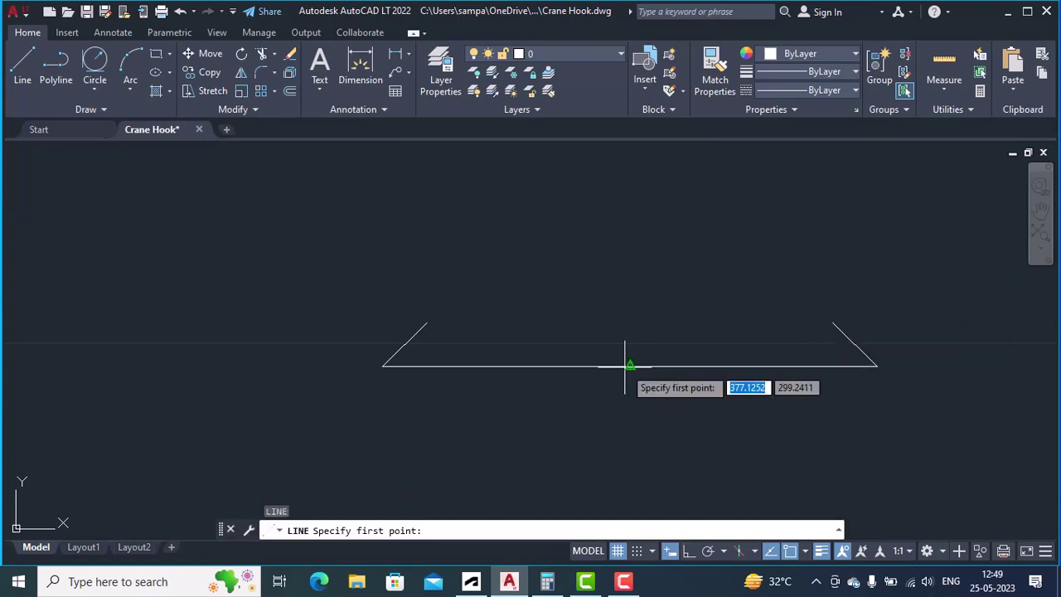
left_click(426, 322)
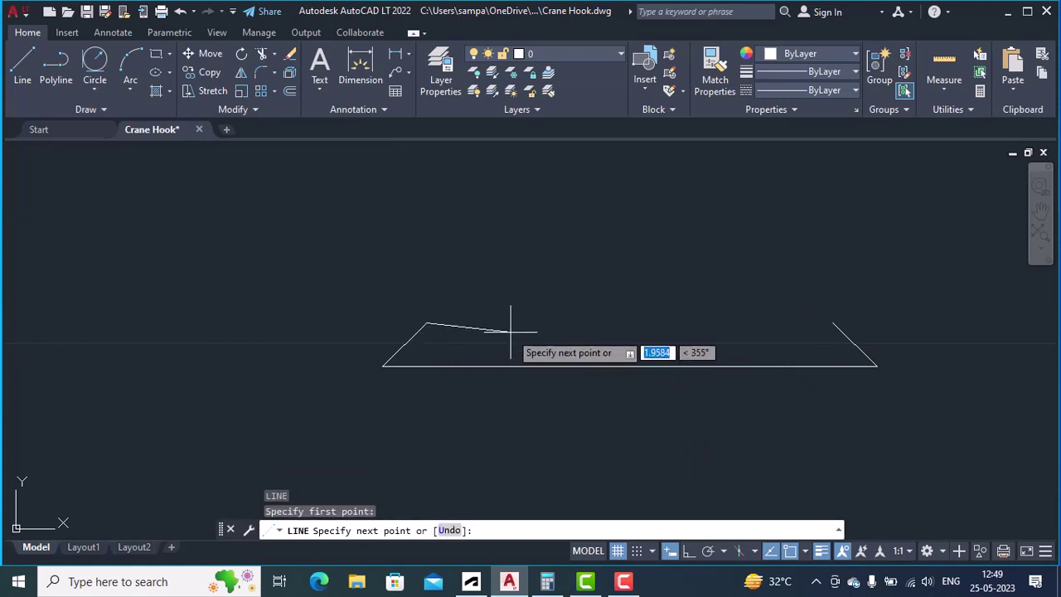
left_click(834, 322)
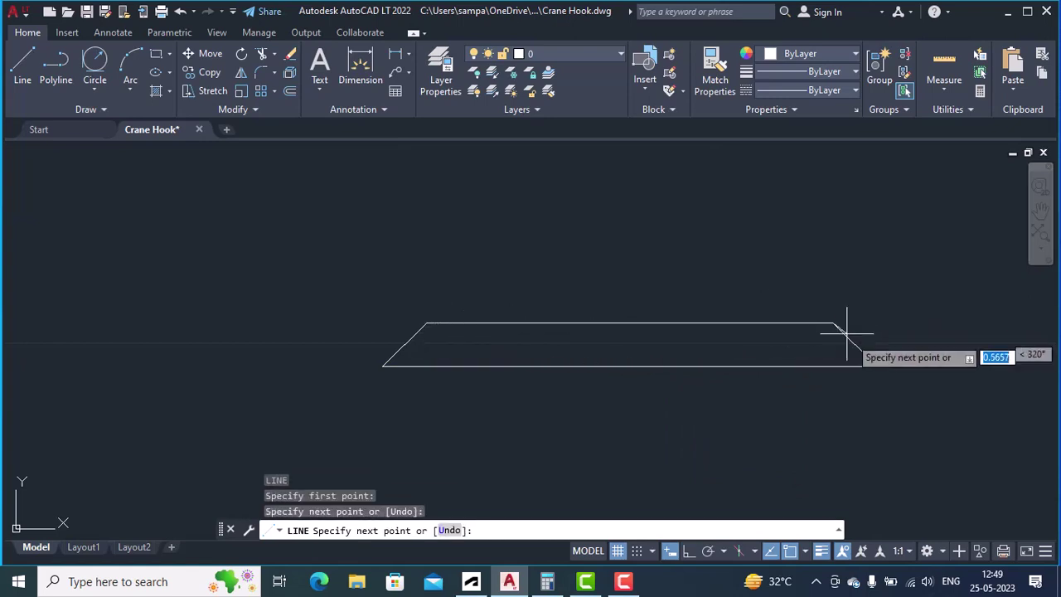
left_click(861, 373)
key("Return")
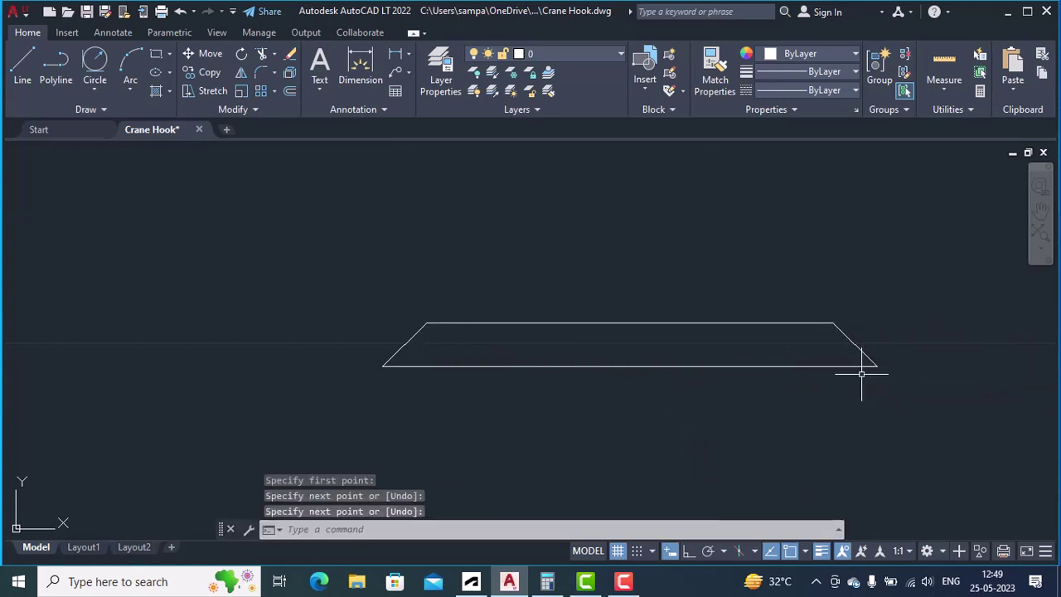
scroll(443, 311, "down", 4)
scroll(152, 324, "down", 2)
mouse_move(151, 324)
middle_mouse_down()
mouse_move(387, 330)
mouse_move(781, 315)
middle_mouse_up()
middle_click_drag(19, 348, 262, 315)
scroll(246, 290, "up", 2)
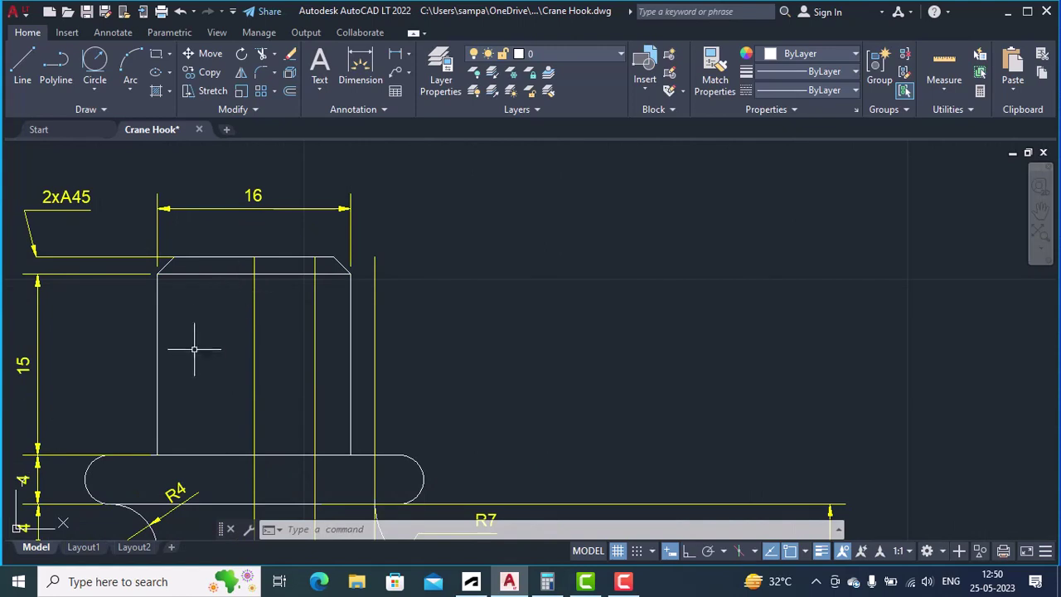
middle_click_drag(194, 349, 225, 331)
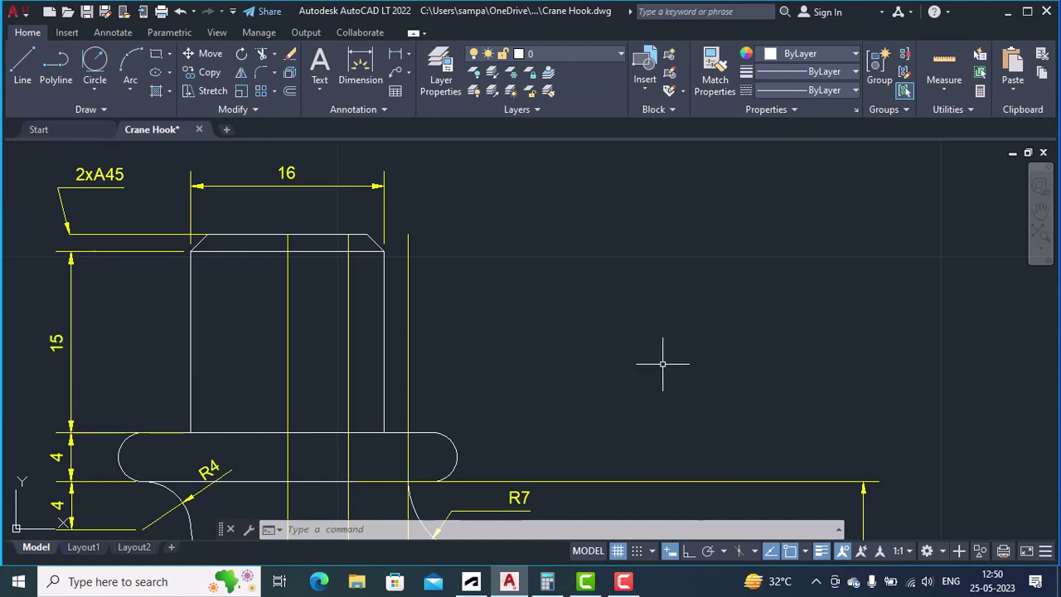
scroll(676, 357, "down", 2)
middle_click_drag(691, 360, 132, 369)
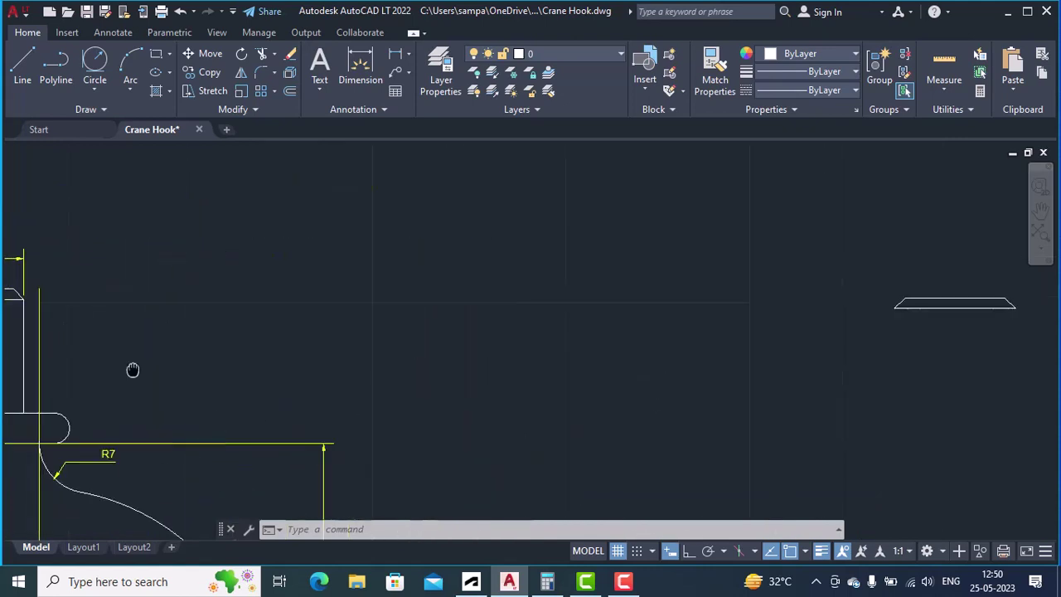
scroll(696, 350, "up", 4)
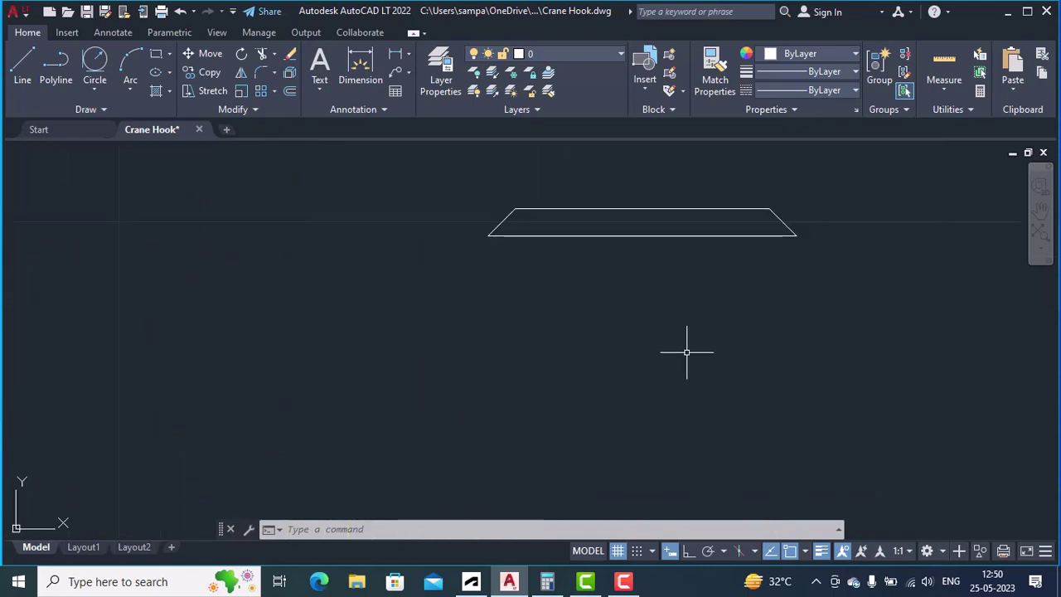
Draw the shank: 15 down from the lower-left corner, 16 across, then up to the chamfer corner
middle_click_drag(687, 351, 556, 362)
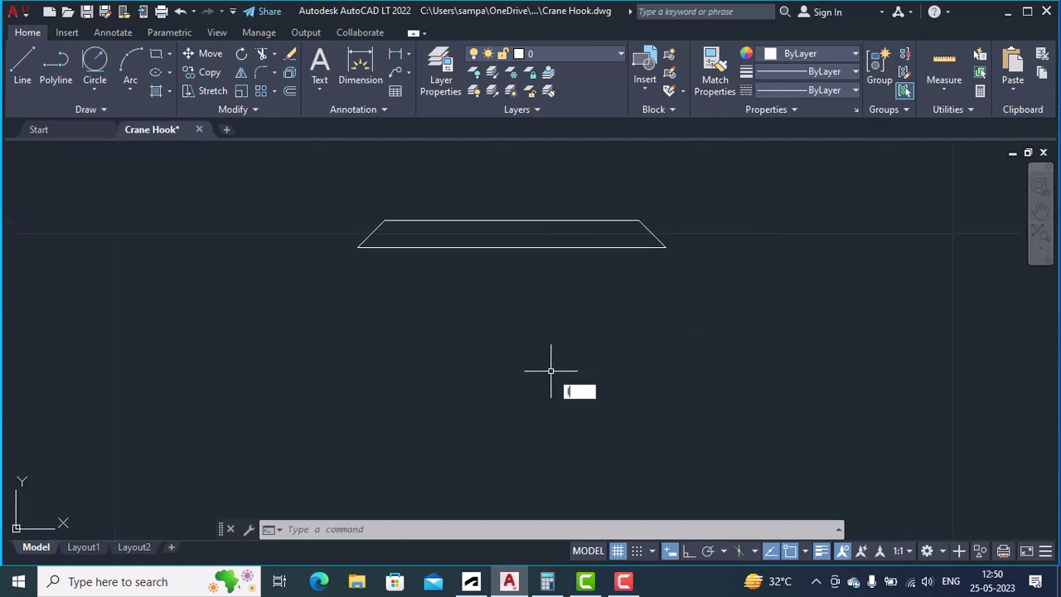
key("Return")
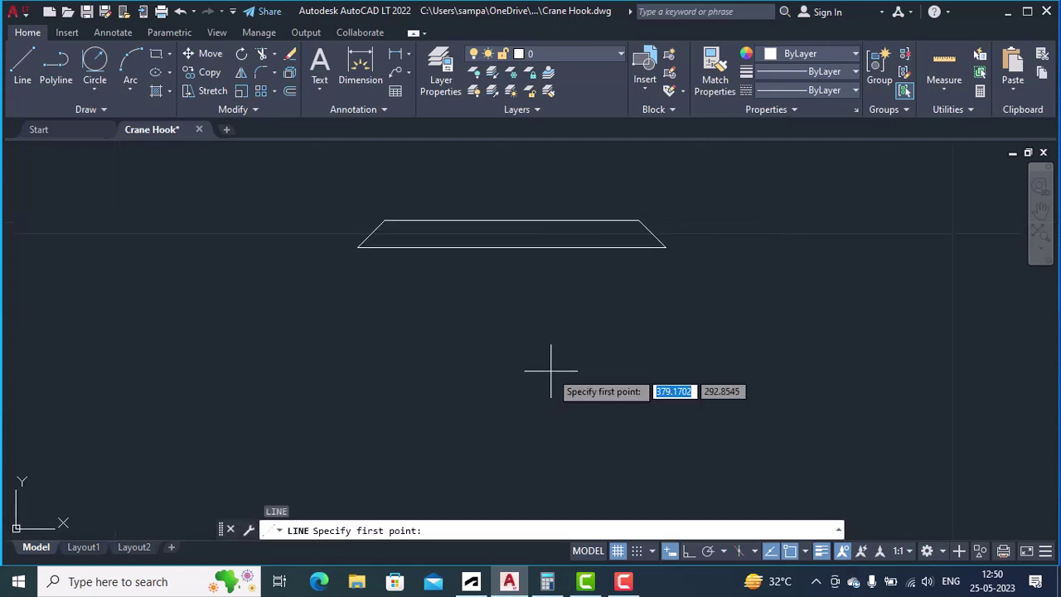
left_click(364, 246)
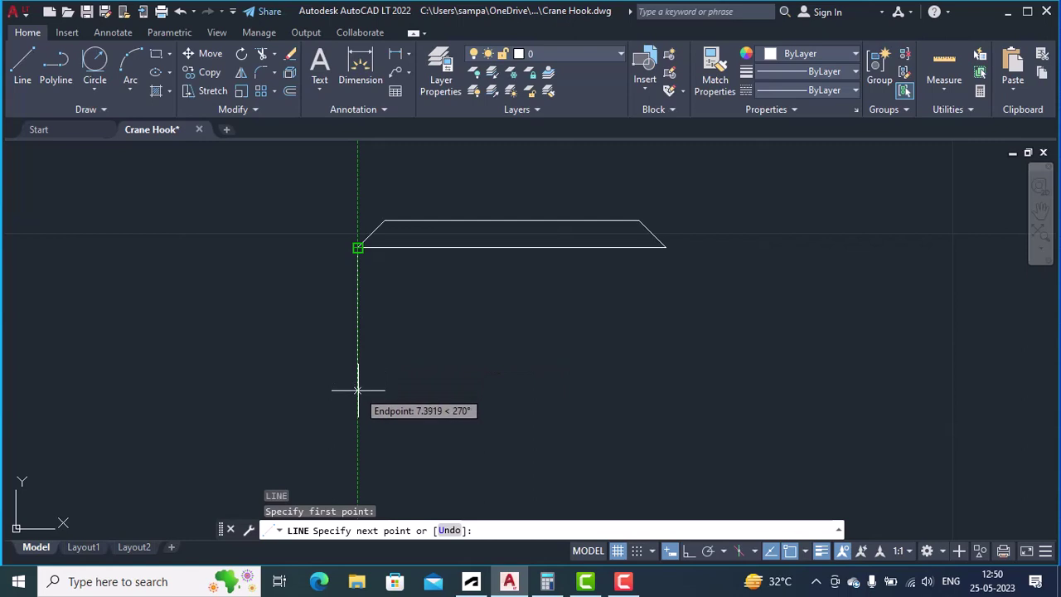
type("15")
key("Return")
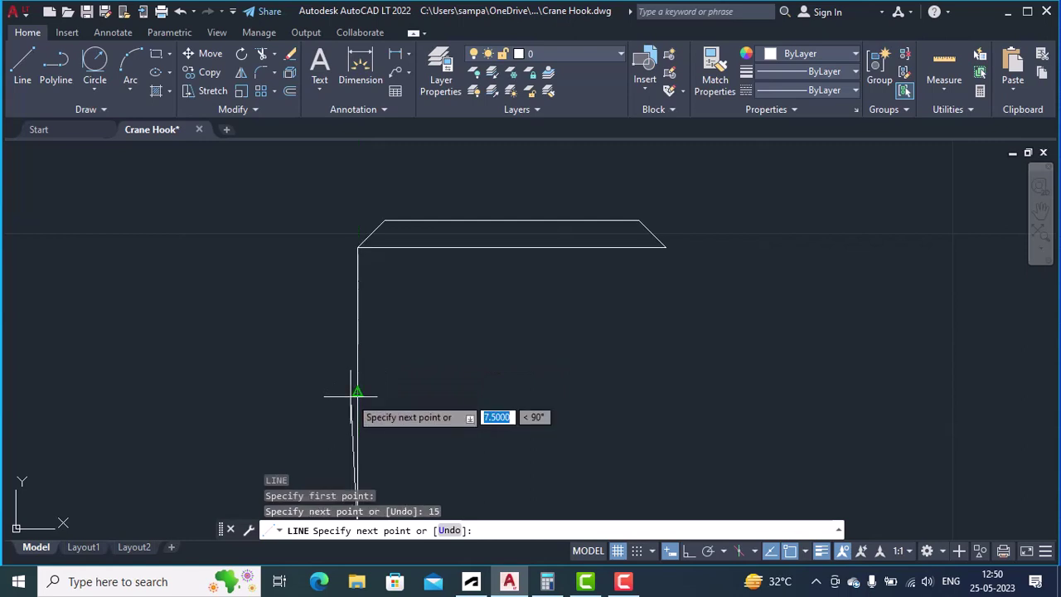
mouse_move(647, 424)
middle_mouse_down()
mouse_move(625, 336)
mouse_move(615, 367)
middle_mouse_up()
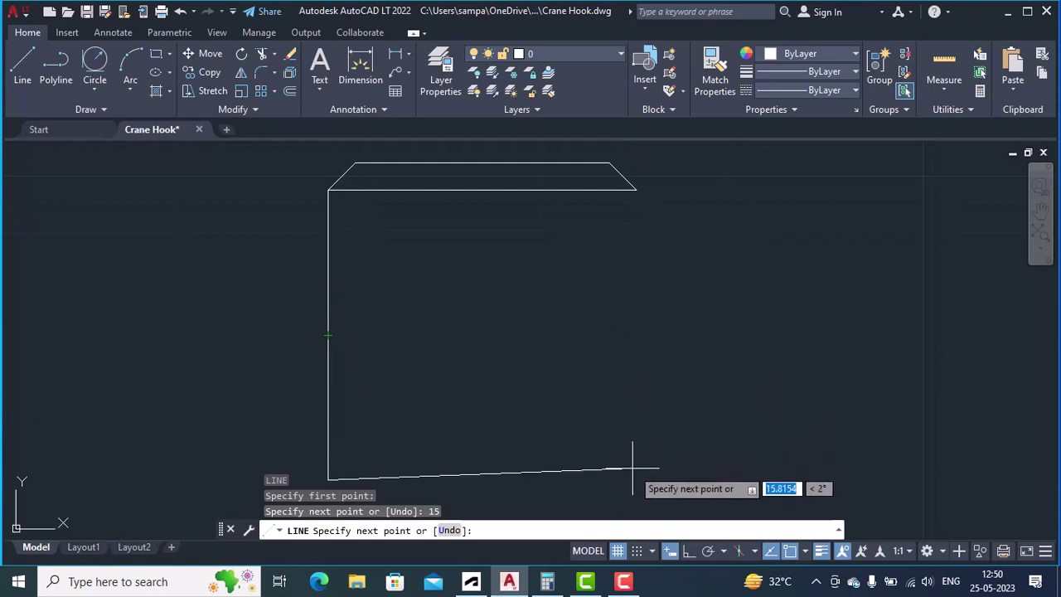
key("F8")
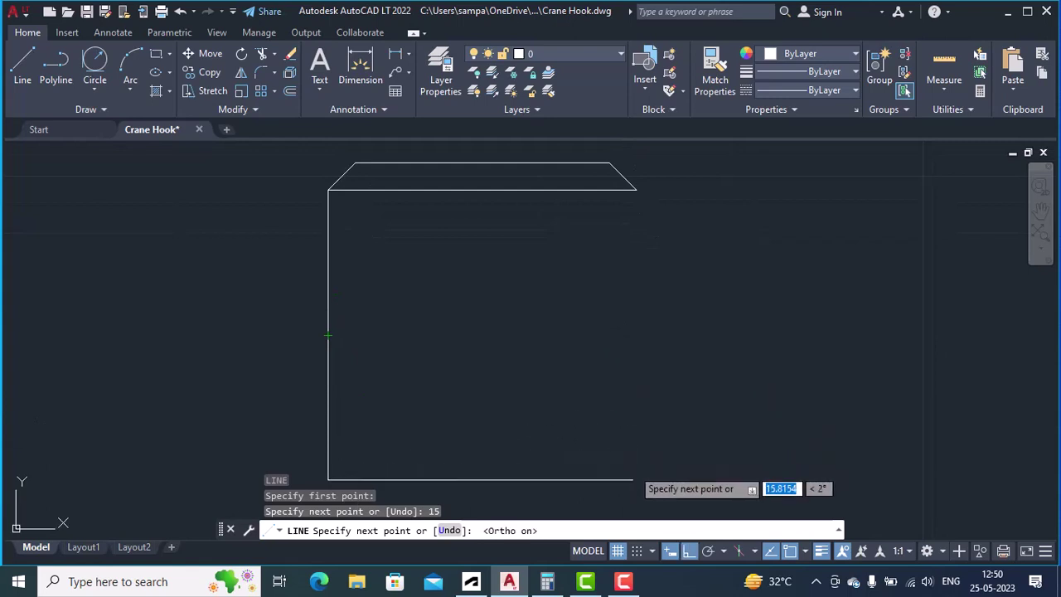
type("16")
key("Return")
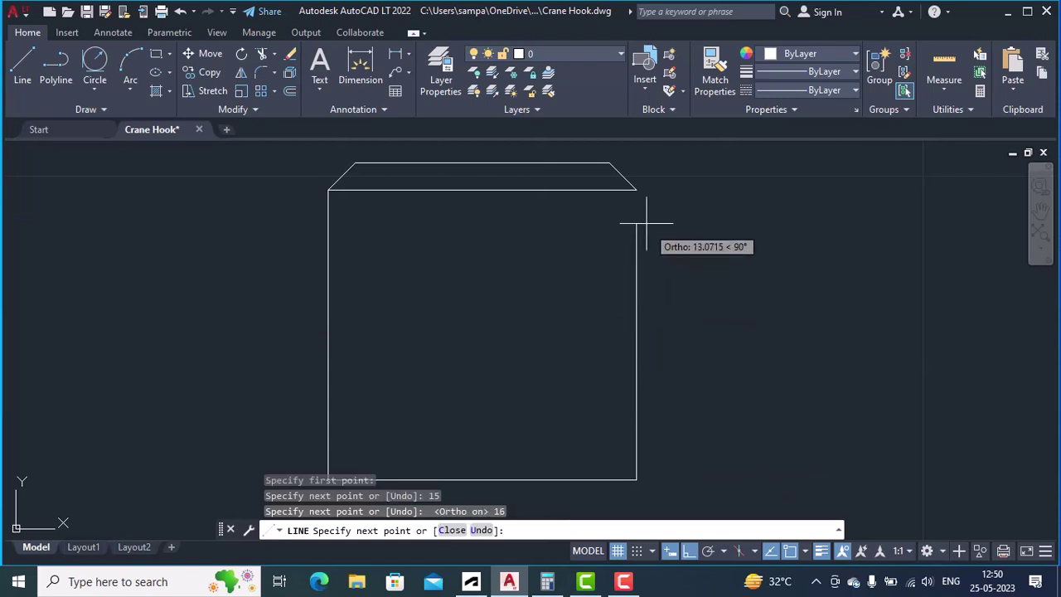
left_click(636, 190)
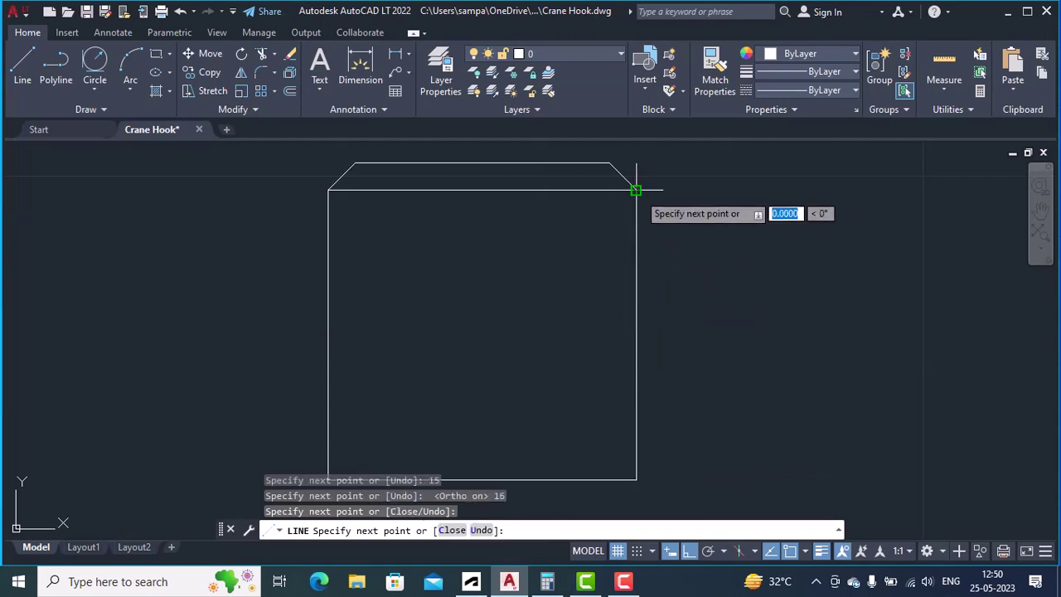
key("Return")
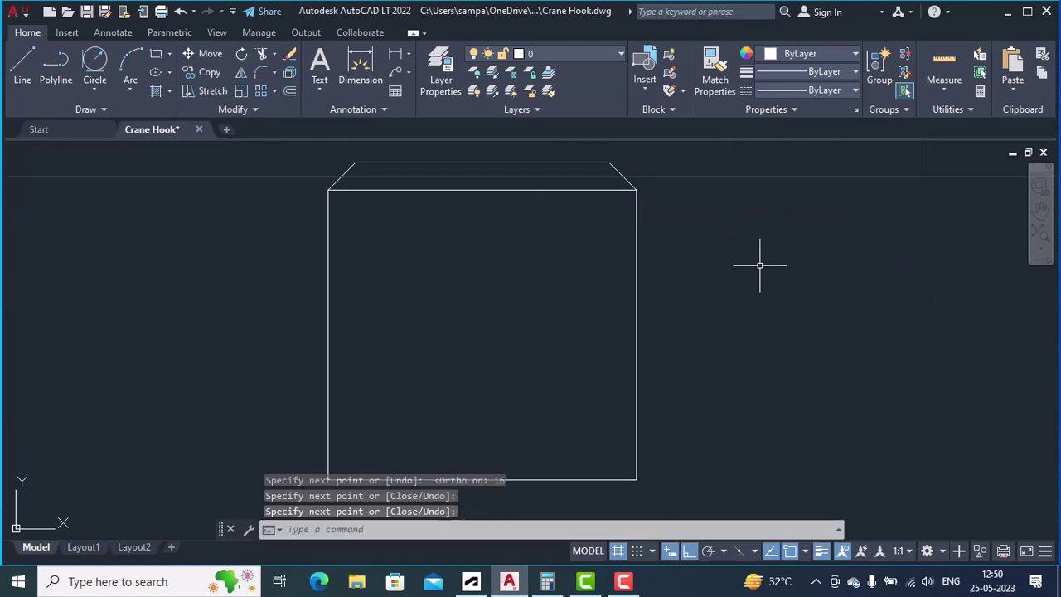
mouse_move(473, 359)
middle_mouse_down()
mouse_move(623, 321)
mouse_move(620, 331)
middle_mouse_up()
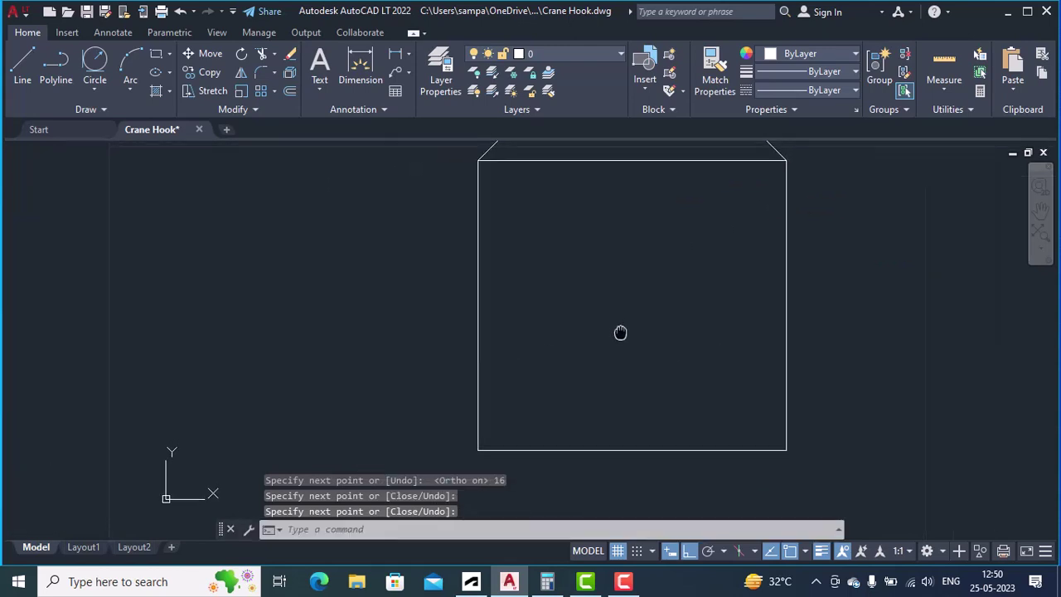
Add linear dimensions to the rectangle: 15 on the left and right sides, 16 along the bottom
left_click(395, 53)
left_click(479, 160)
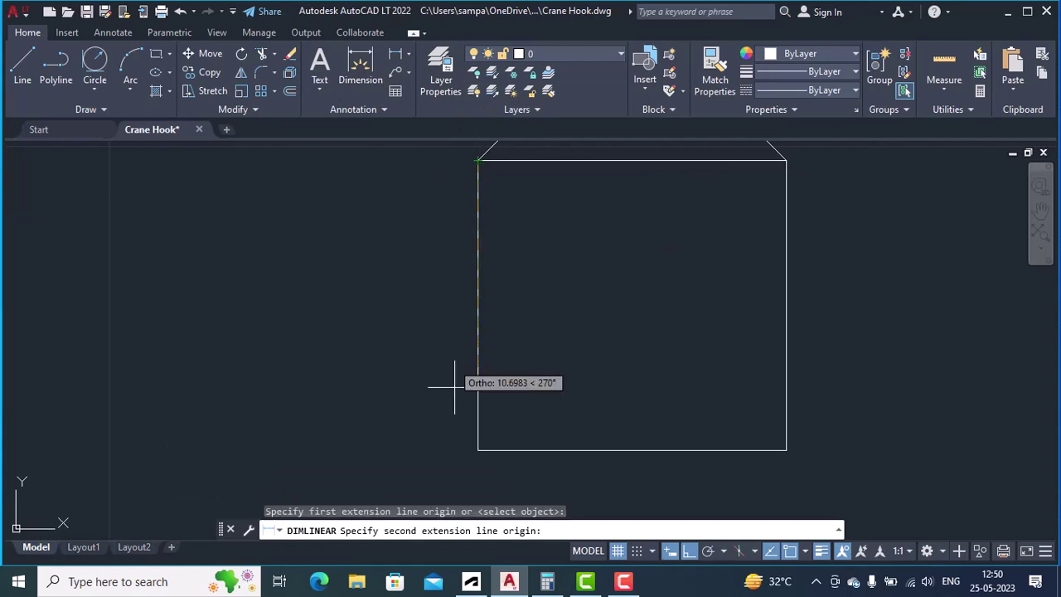
left_click(478, 450)
left_click(403, 396)
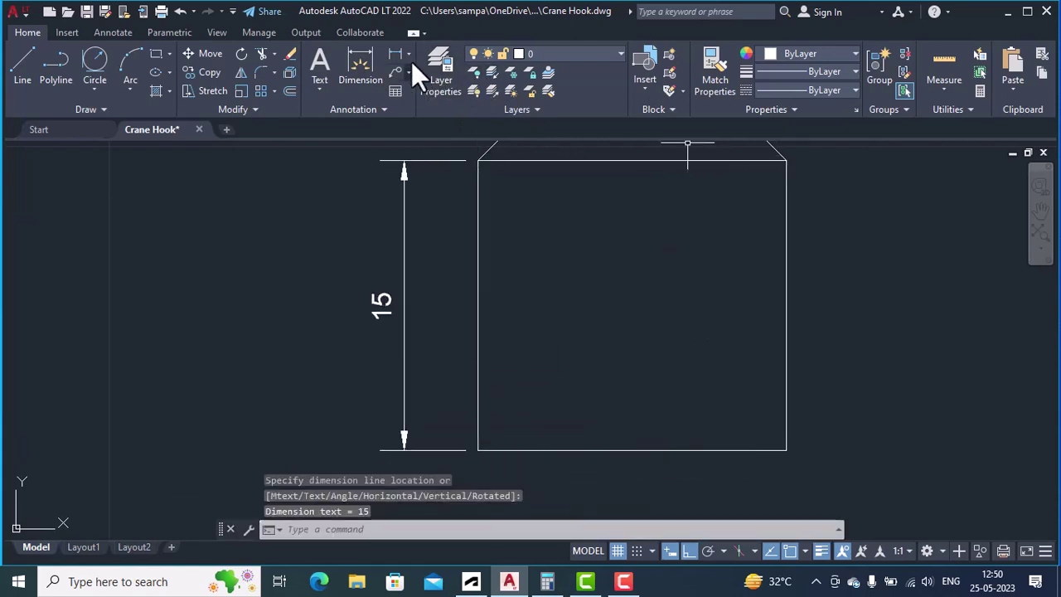
key("Return")
left_click(785, 160)
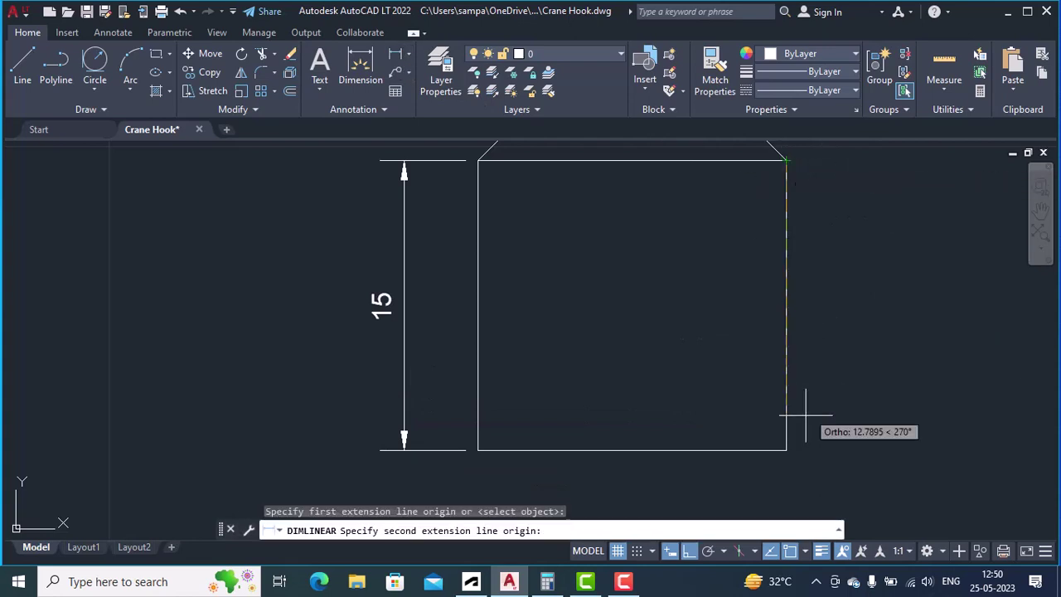
left_click(786, 450)
left_click(855, 430)
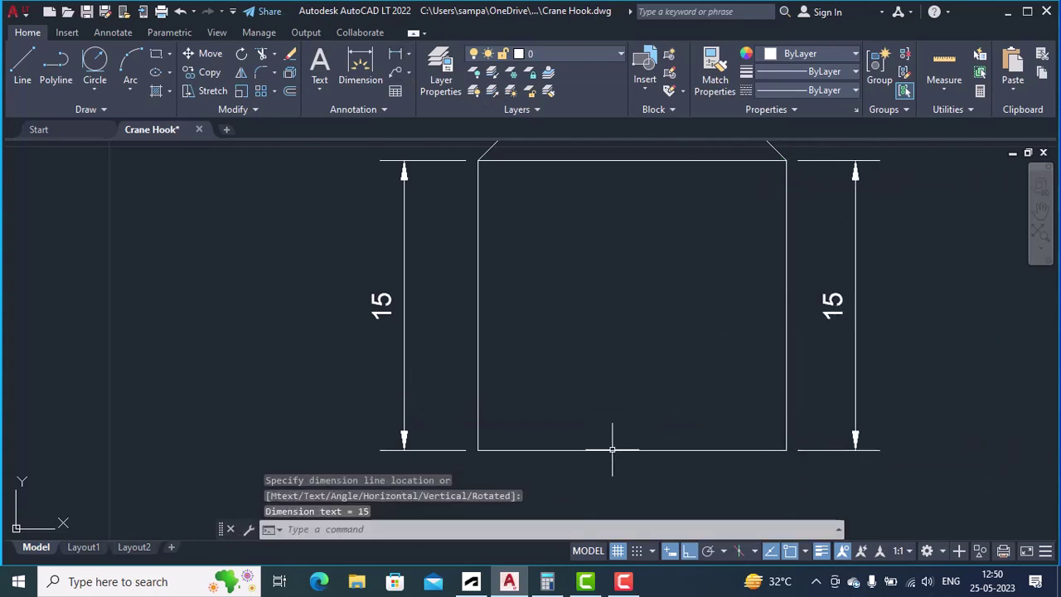
left_click(391, 53)
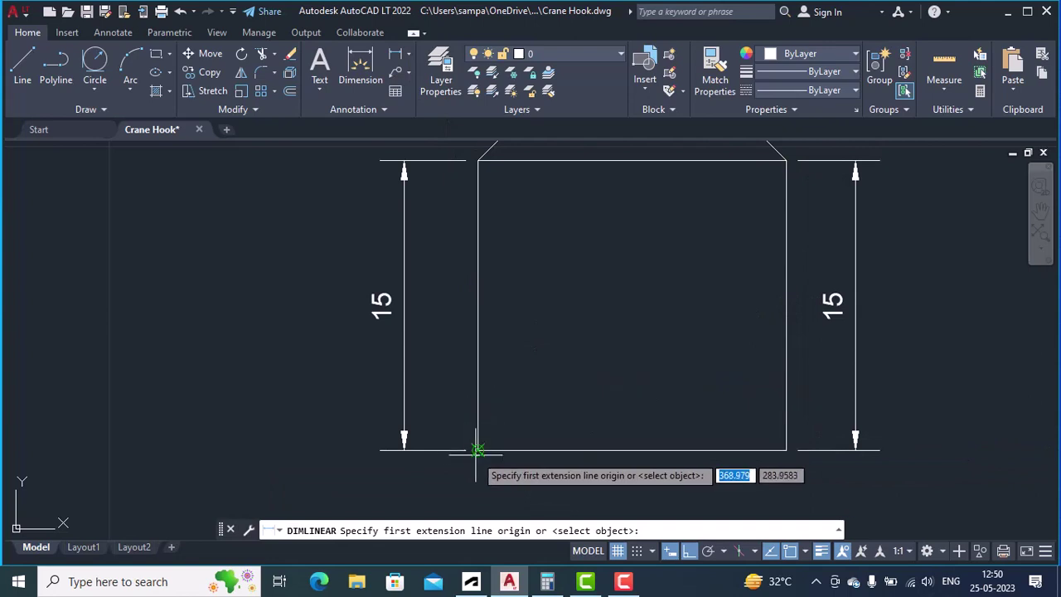
left_click(477, 450)
left_click(786, 450)
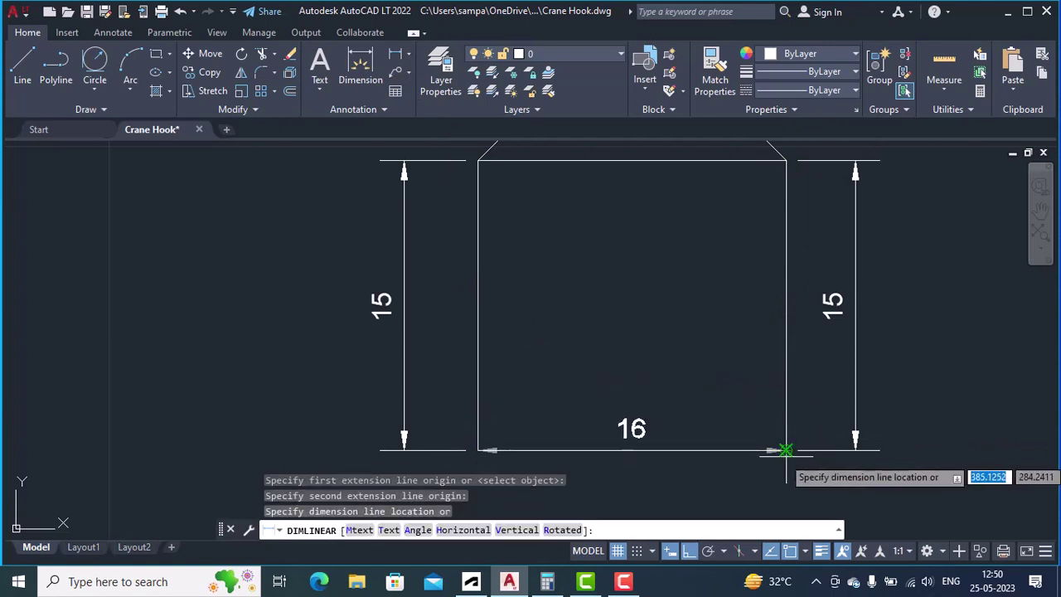
left_click(698, 474)
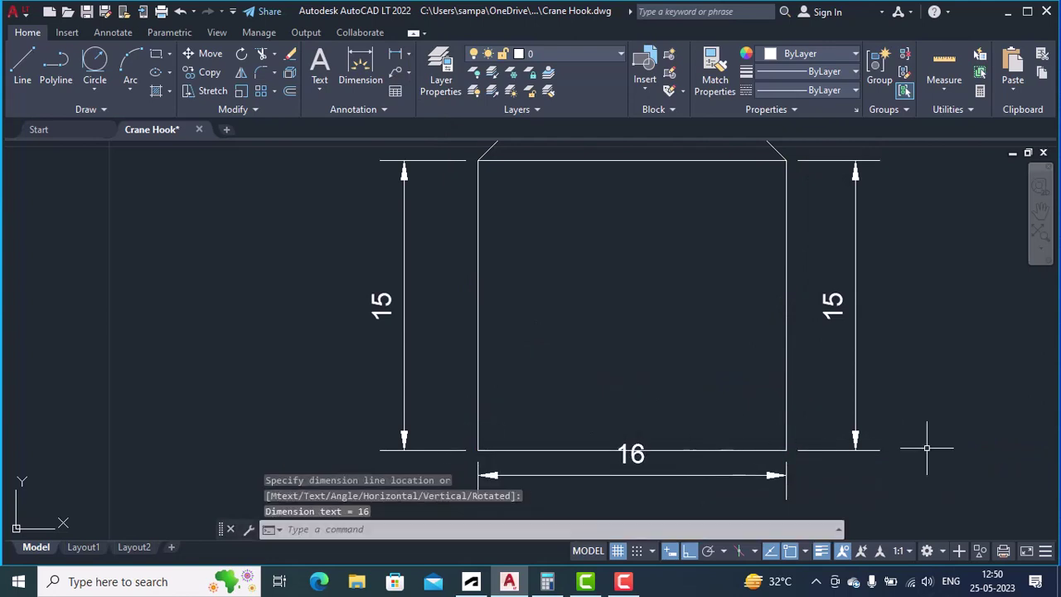
Erase the 16 and right 15 dimensions, then the left 15 dimension, from the shank
type("e")
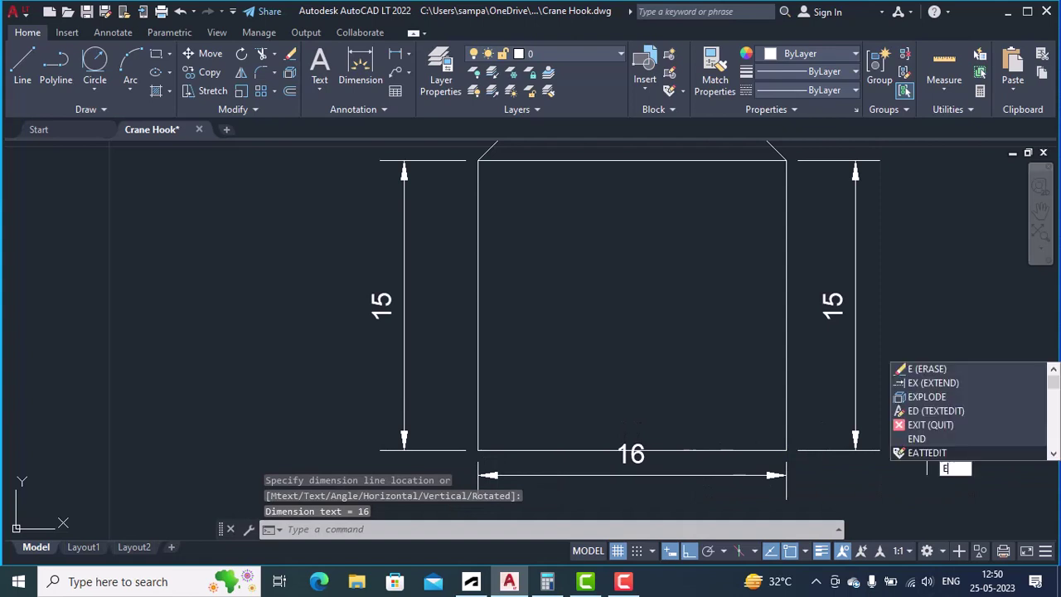
key("Return")
left_click(652, 476)
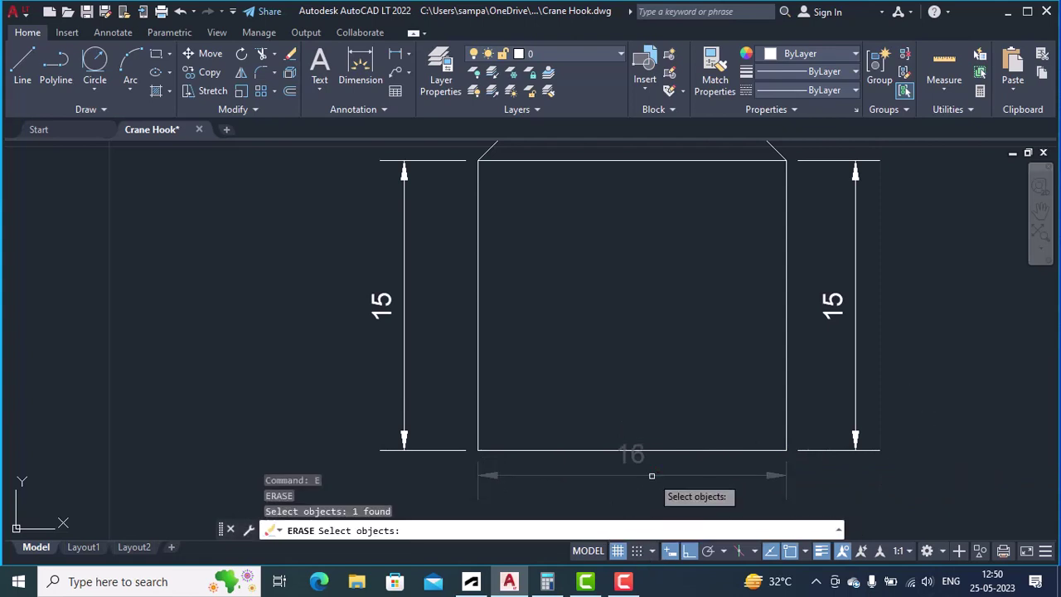
left_click(853, 322)
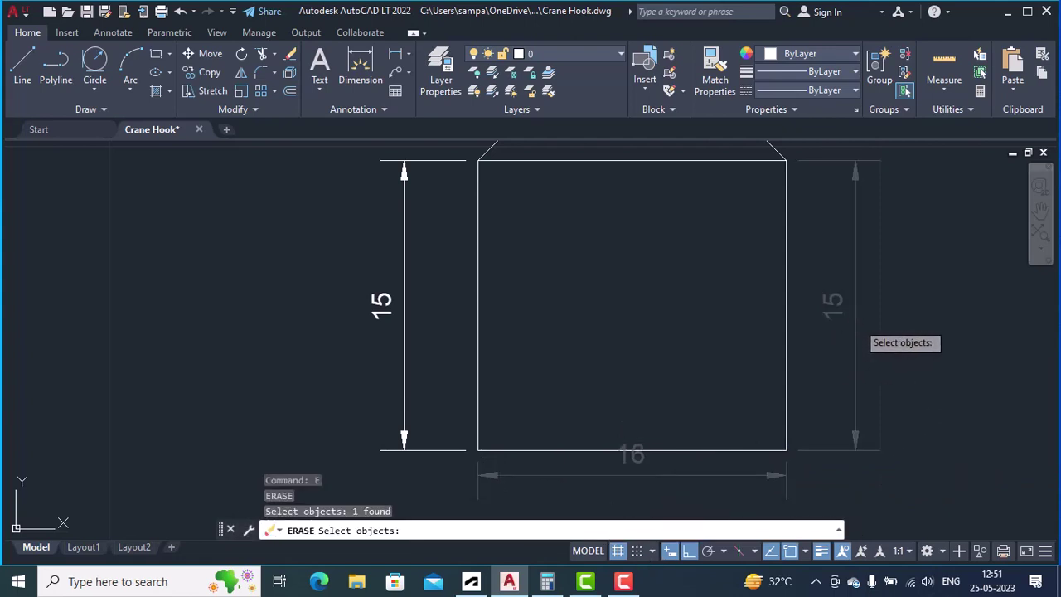
left_click(411, 269)
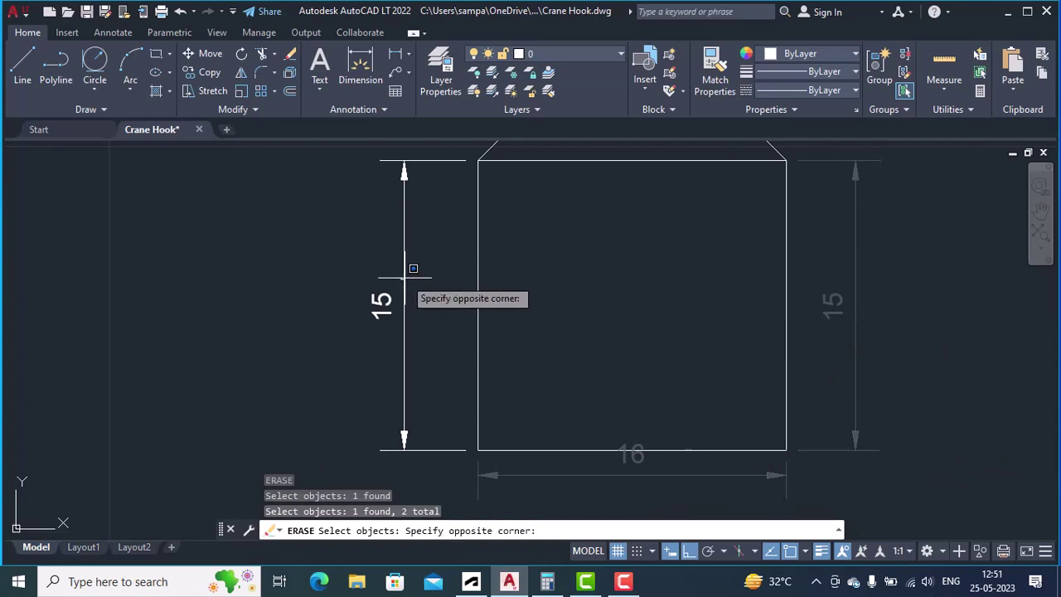
left_click(406, 272)
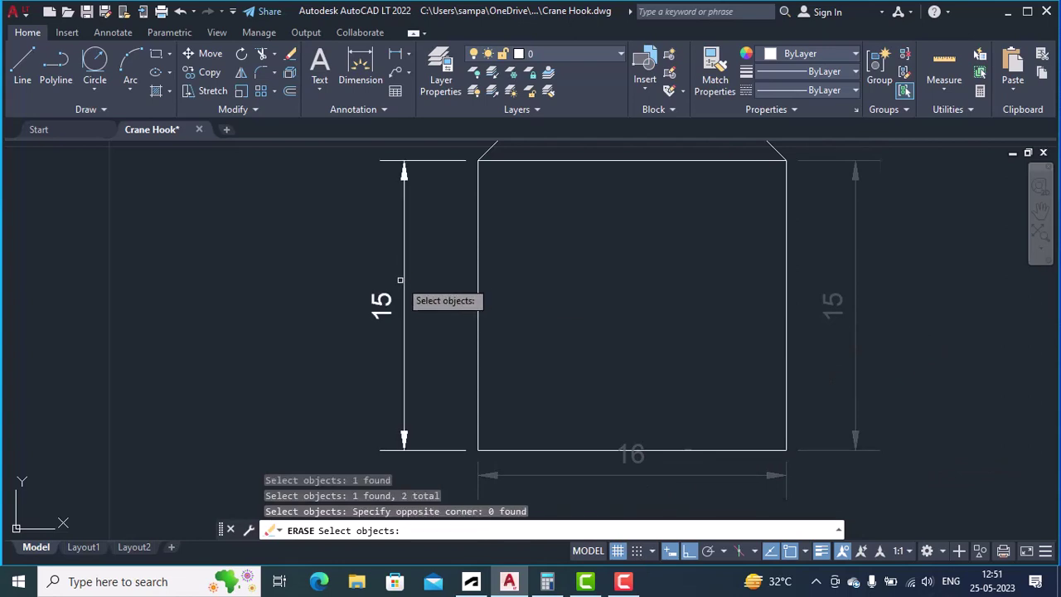
key("Return")
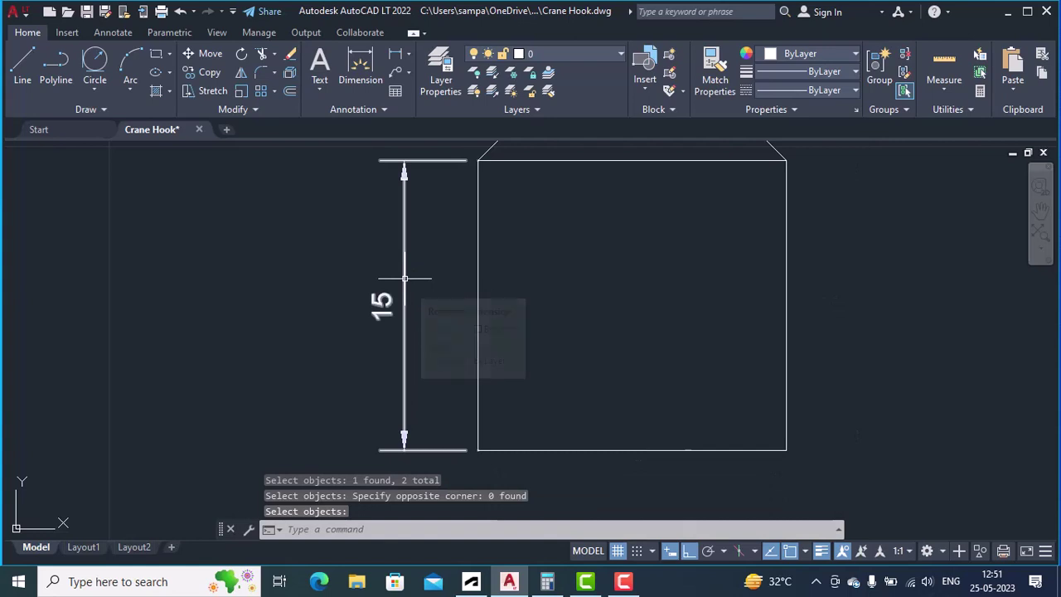
key("Return")
left_click(403, 274)
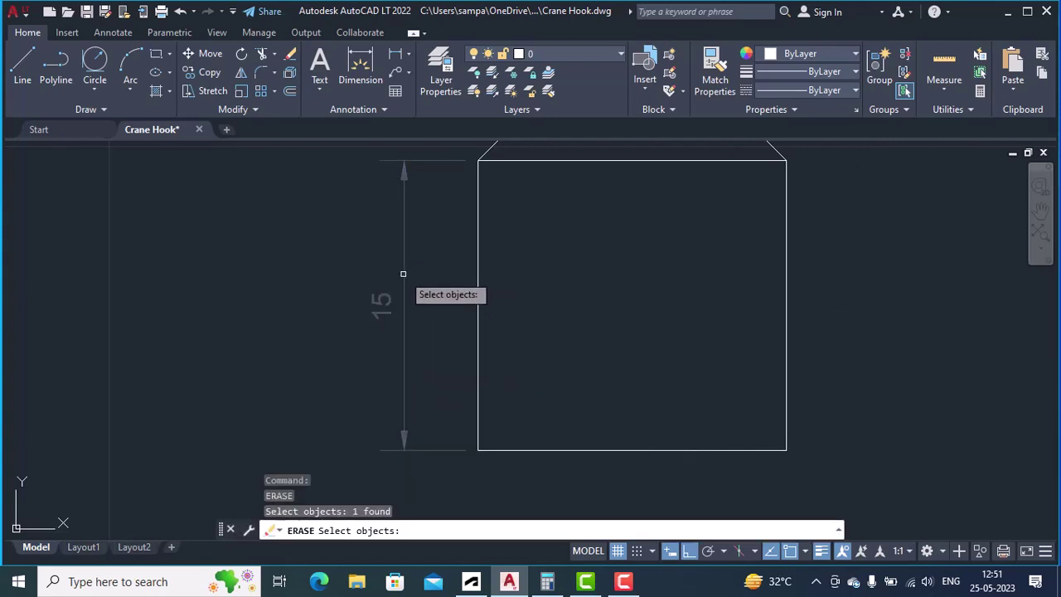
key("Return")
scroll(414, 273, "down", 2)
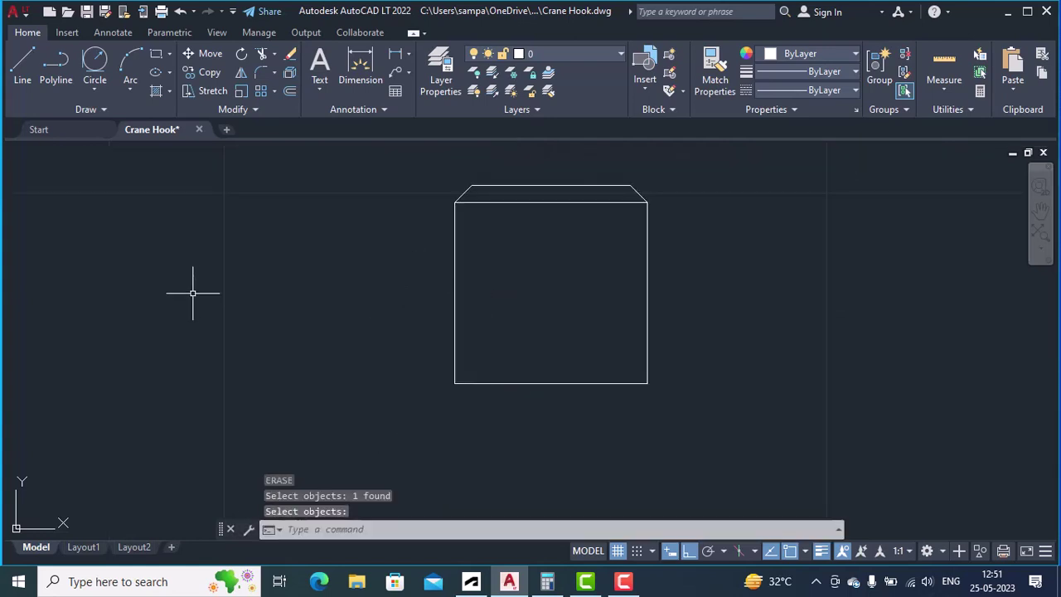
Pan and zoom to enlarge the reference hook's shank, collar and R4 and R7 blends
scroll(194, 296, "down", 3)
middle_click_drag(160, 298, 677, 320)
scroll(175, 312, "up", 4)
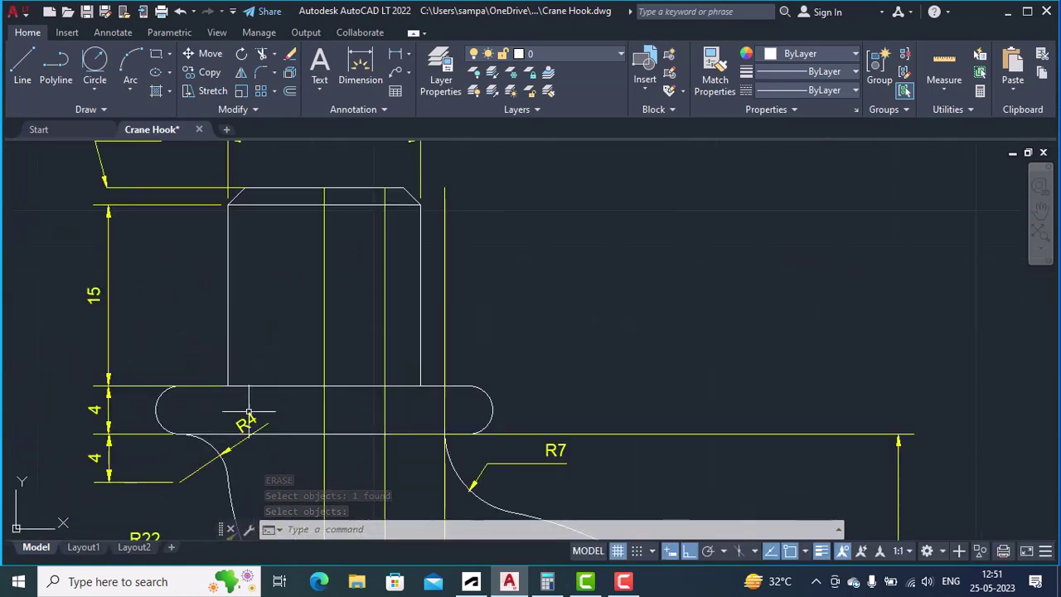
scroll(256, 378, "up", 2)
scroll(256, 378, "down", 2)
middle_click_drag(261, 399, 247, 367)
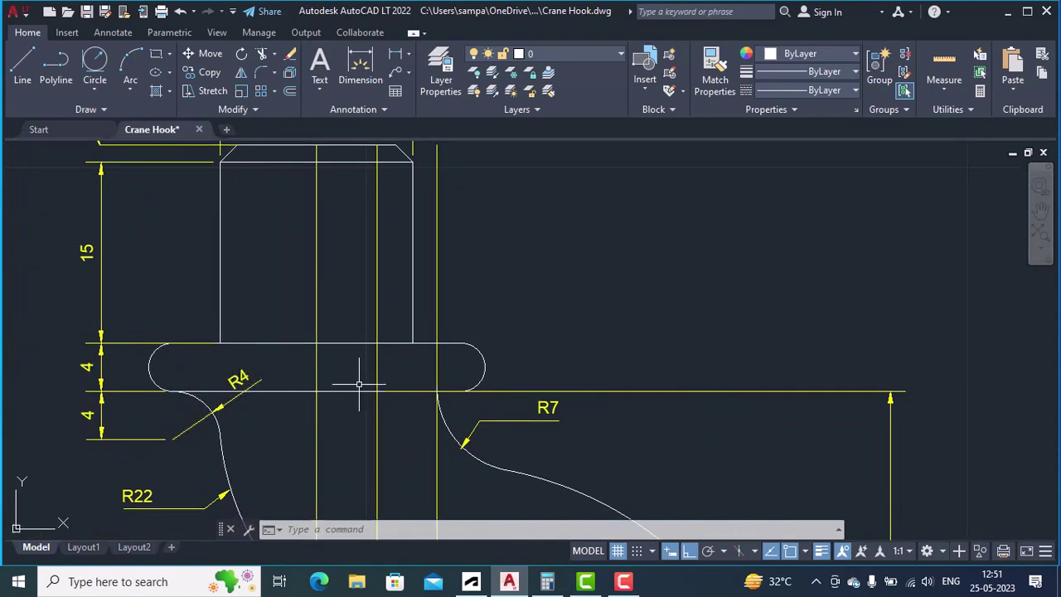
scroll(350, 386, "down", 2)
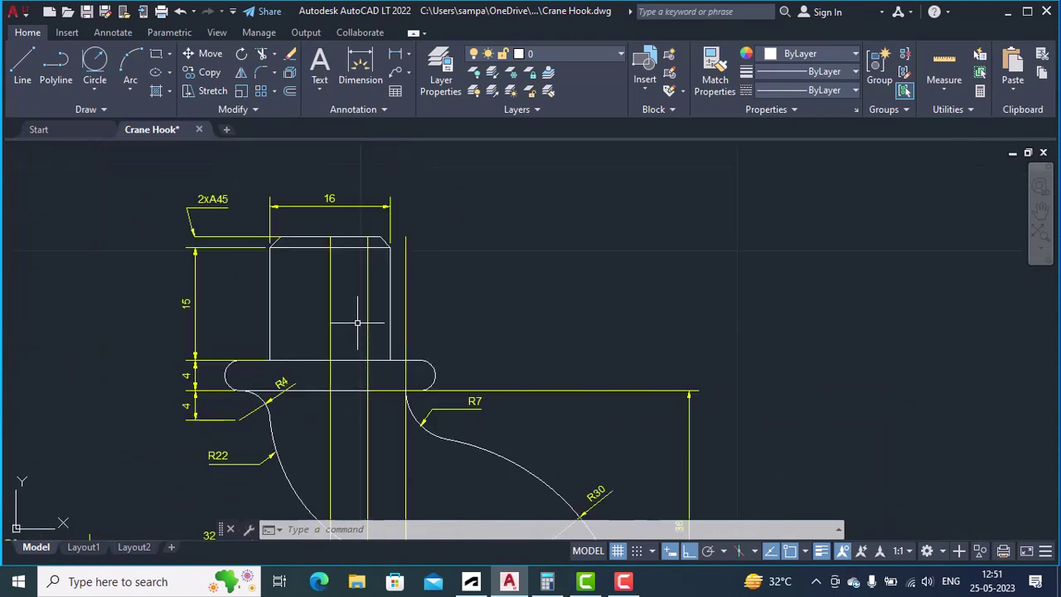
scroll(355, 322, "up", 2)
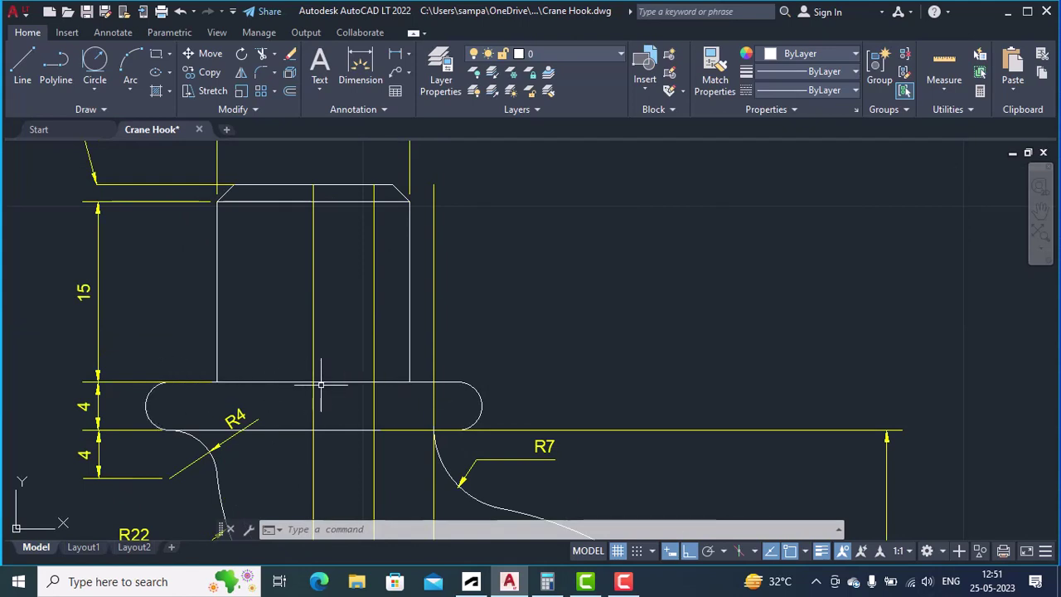
scroll(310, 380, "down", 2)
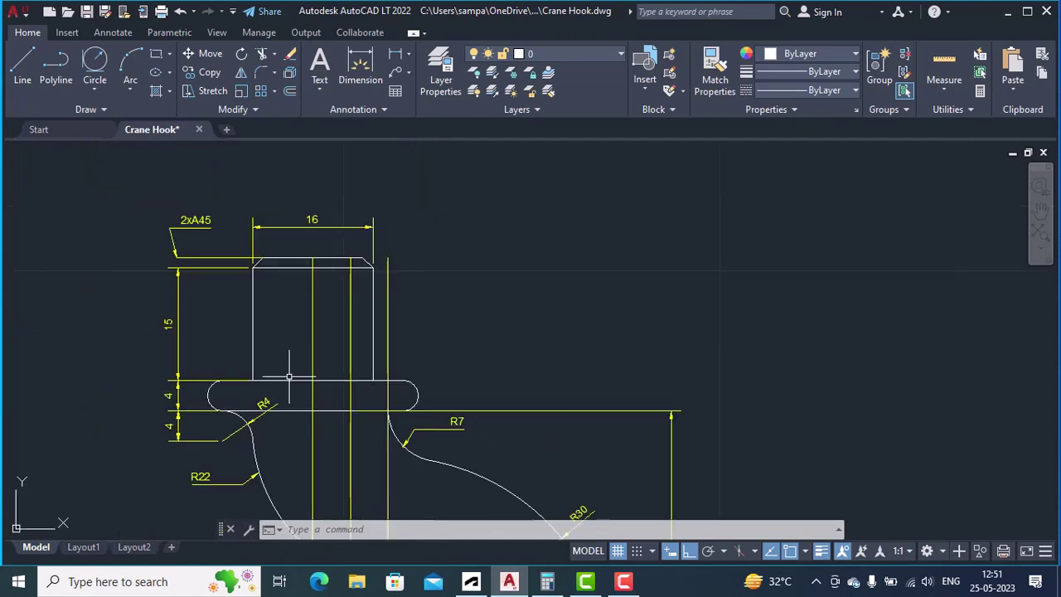
scroll(267, 363, "up", 3)
scroll(268, 363, "down", 1)
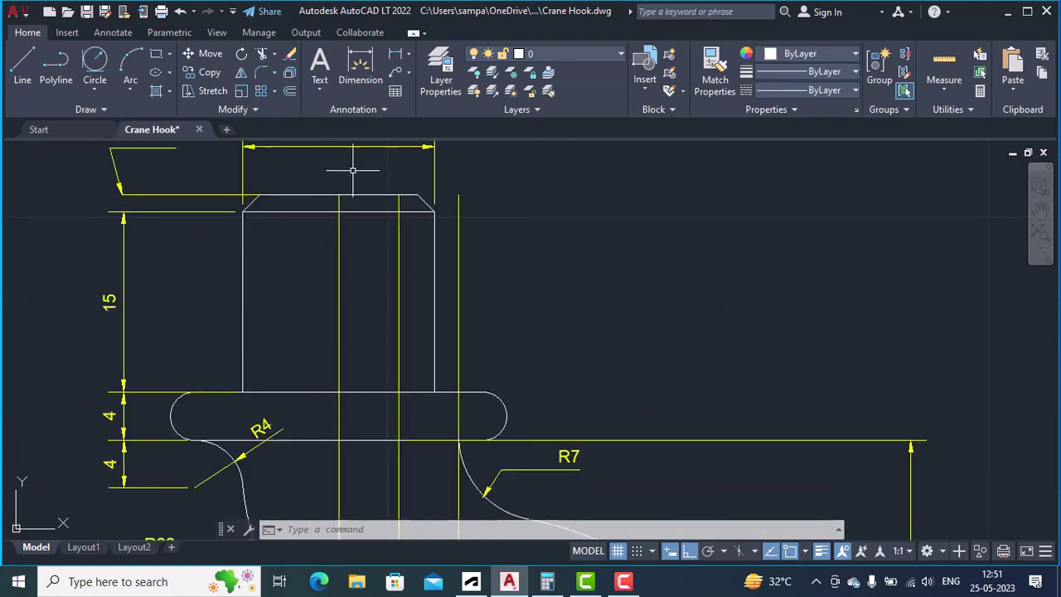
Dimension the reference collar's top edge with two 12 dimensions either side of the centre line
left_click(394, 58)
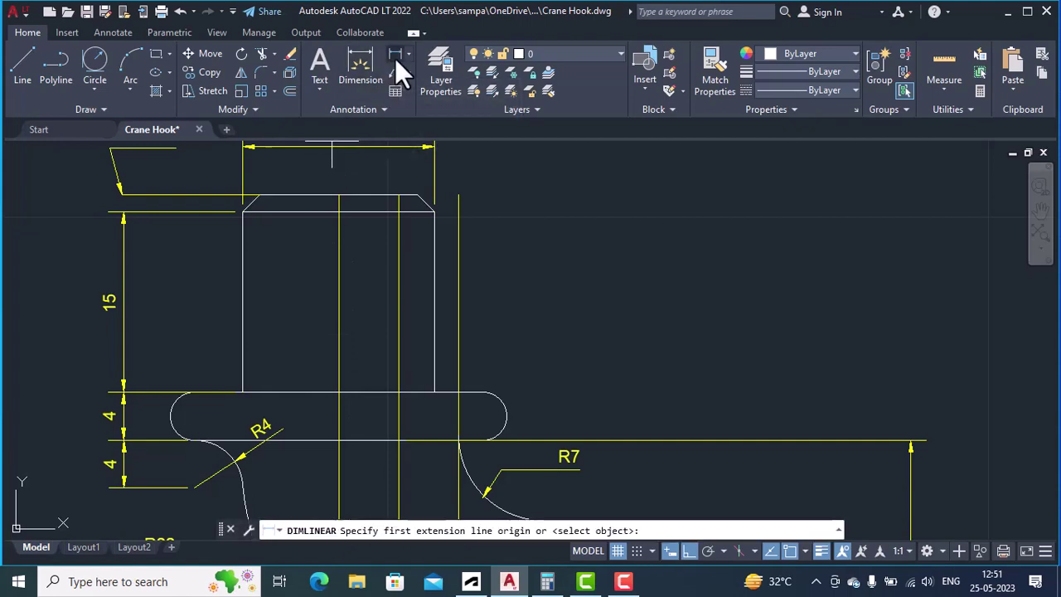
left_click(338, 392)
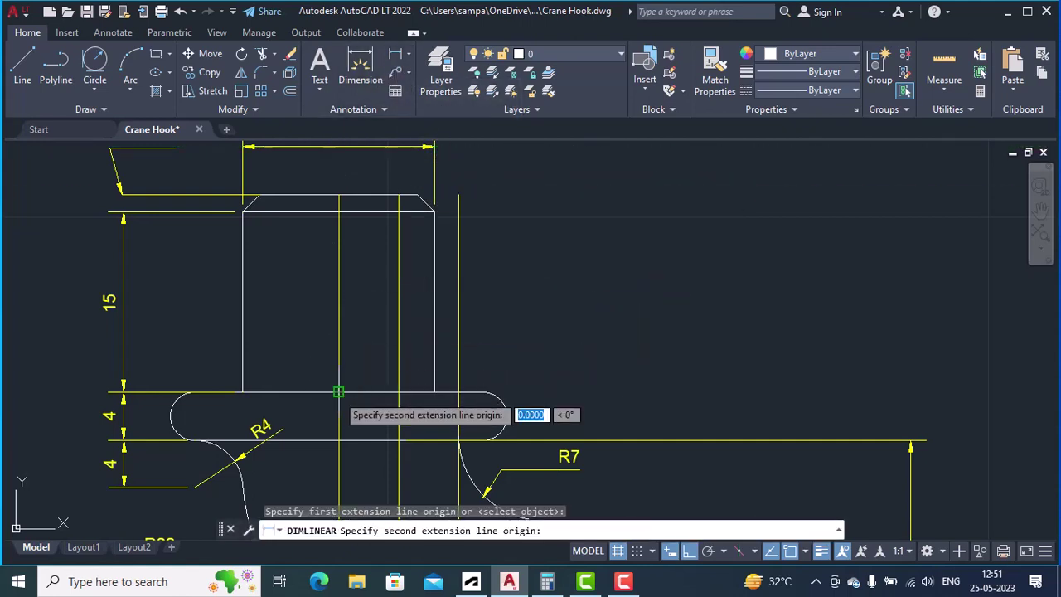
left_click(194, 392)
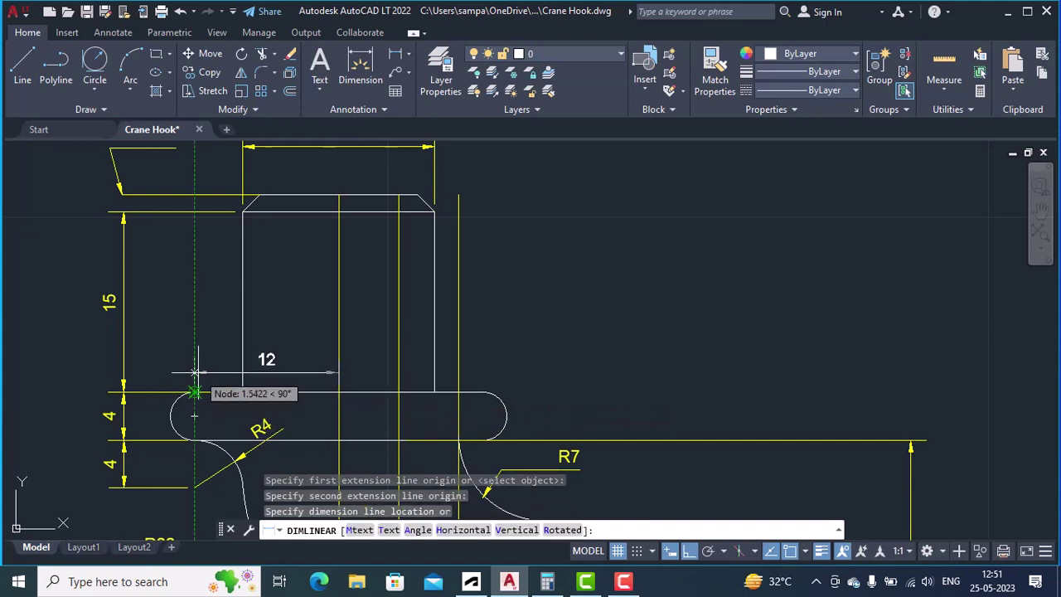
left_click(198, 363)
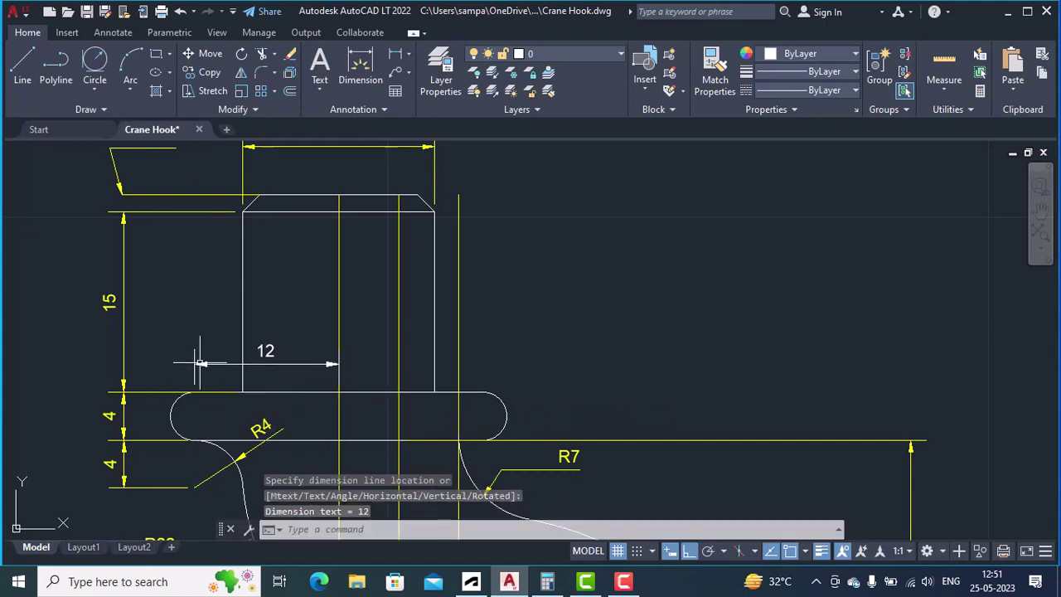
left_click(399, 54)
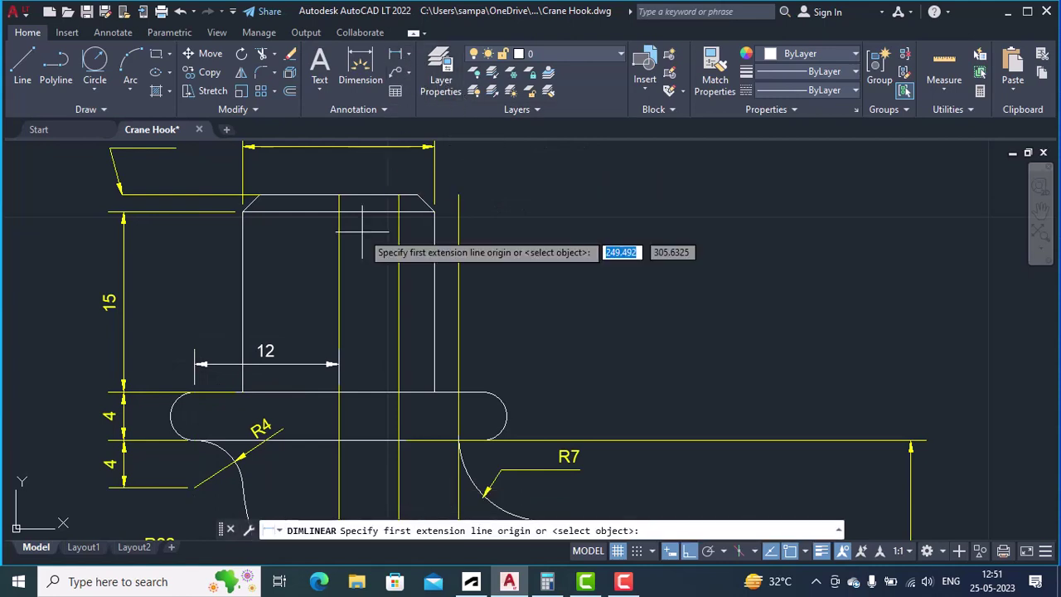
left_click(339, 391)
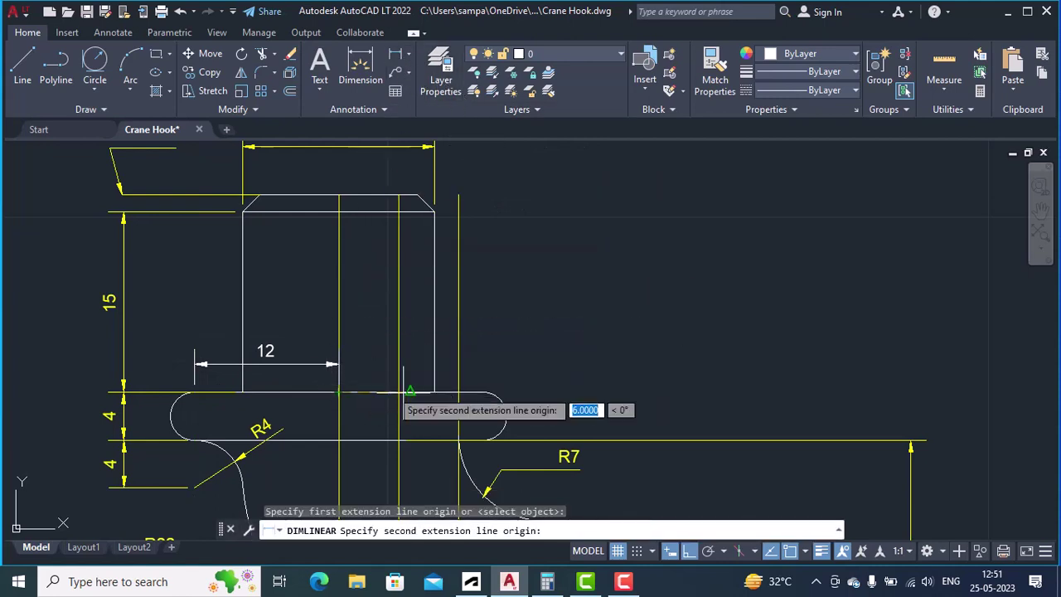
left_click(480, 396)
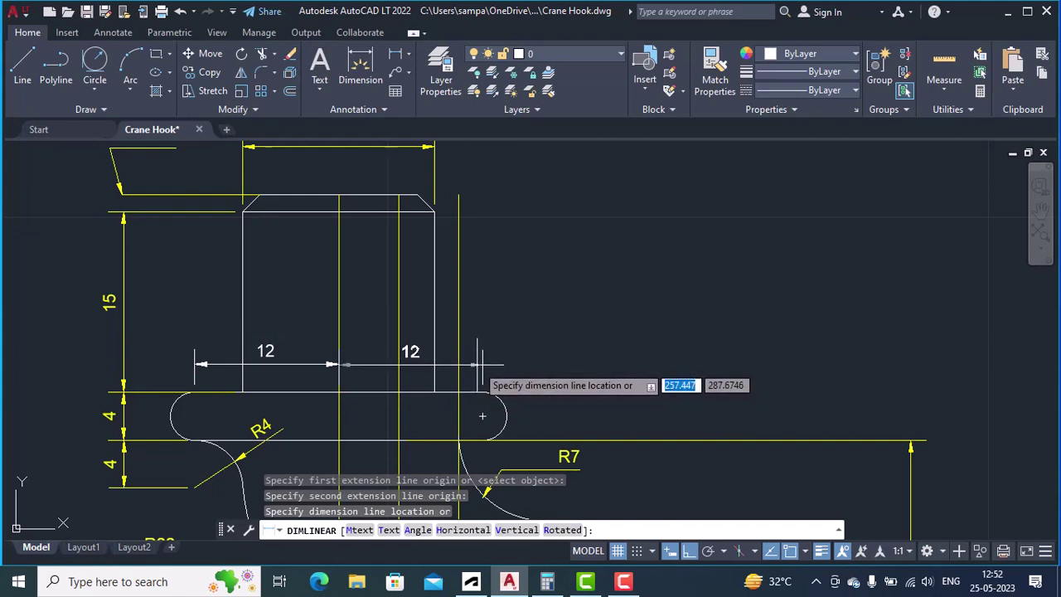
left_click(477, 364)
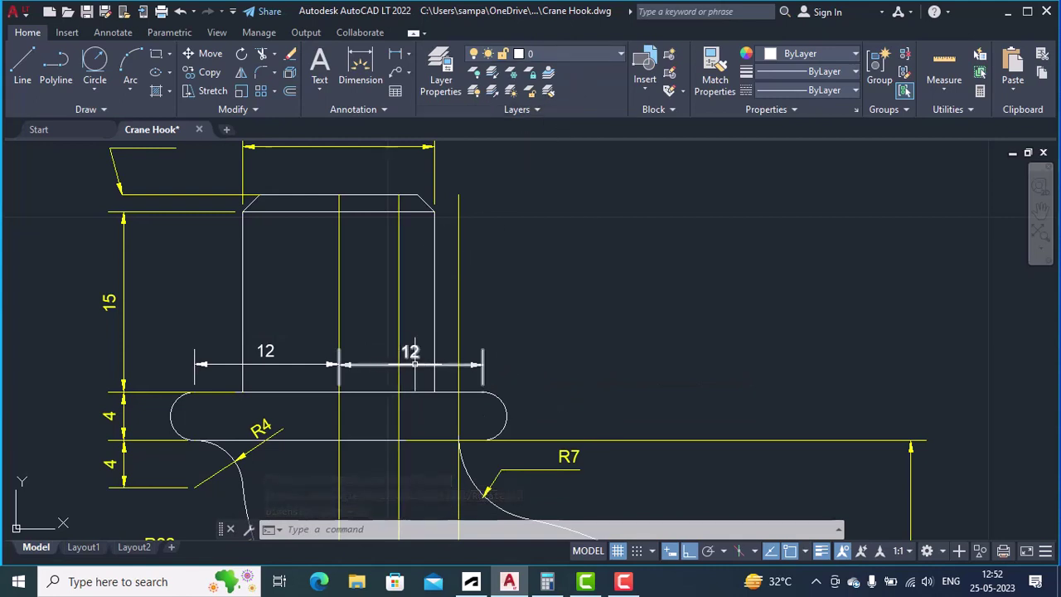
Move both 12 dimensions onto the DIML layer and clear the selection
left_click(401, 365)
left_click(615, 53)
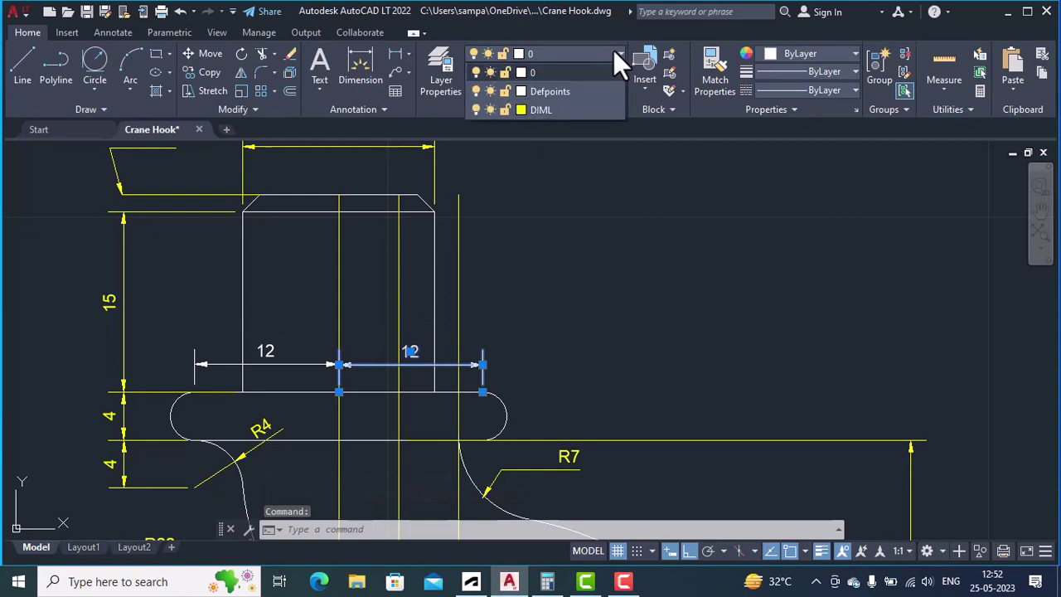
left_click(566, 106)
left_click(300, 361)
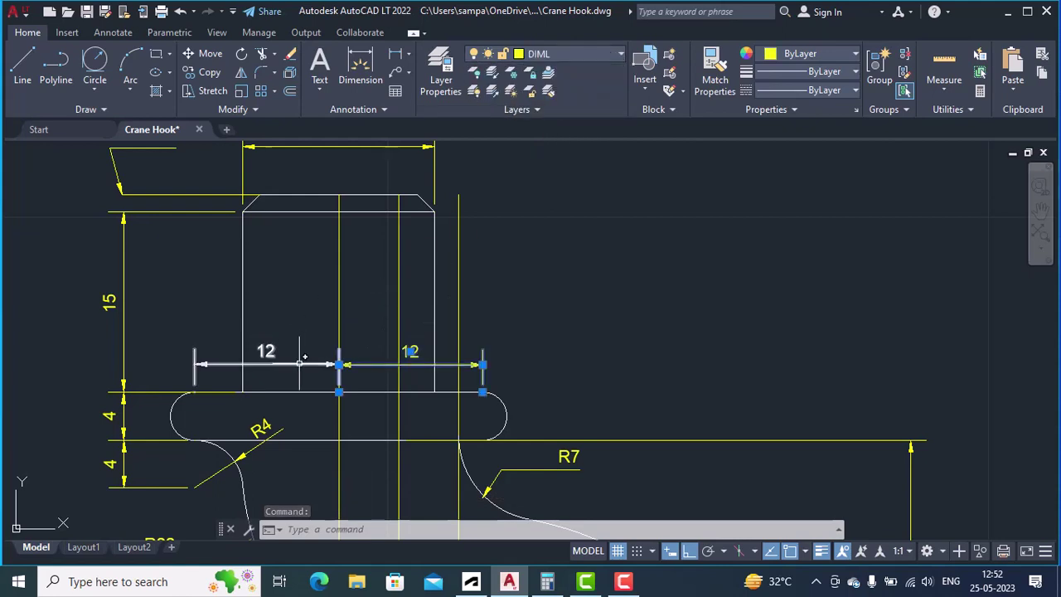
left_click(565, 54)
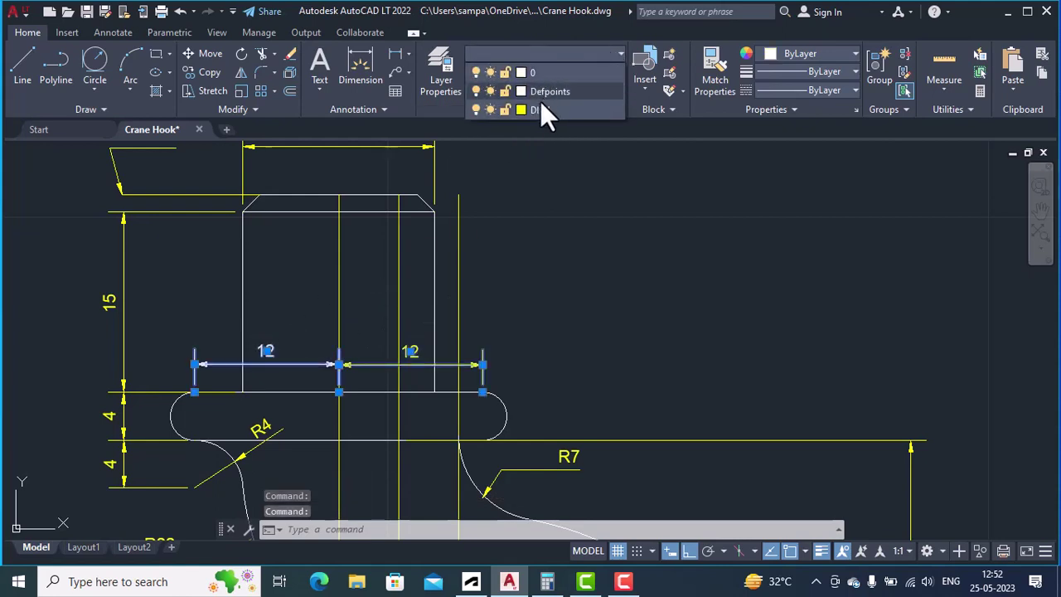
left_click(540, 107)
scroll(558, 262, "down", 2)
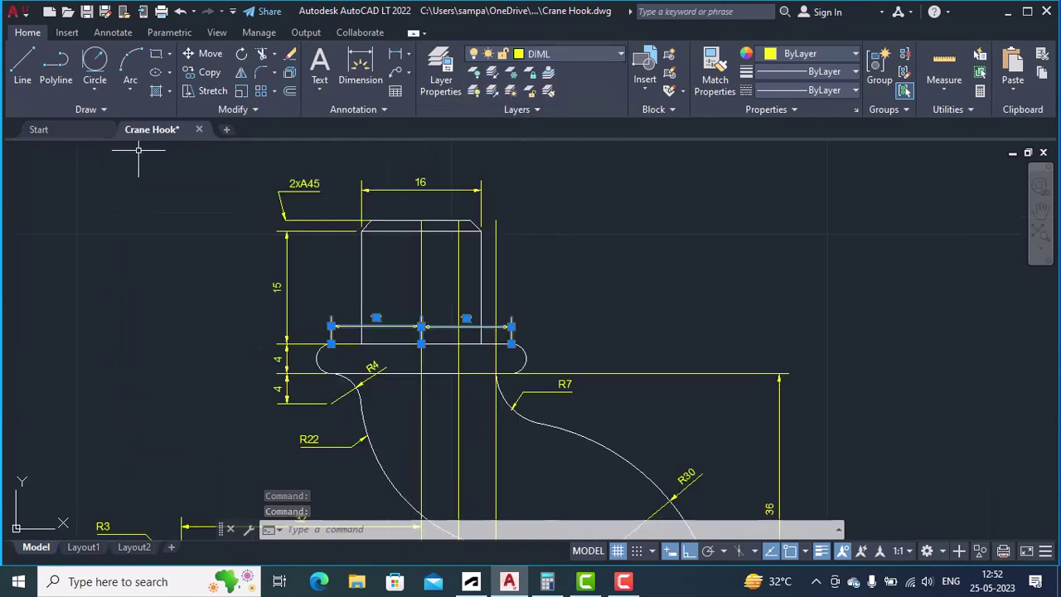
key("Escape")
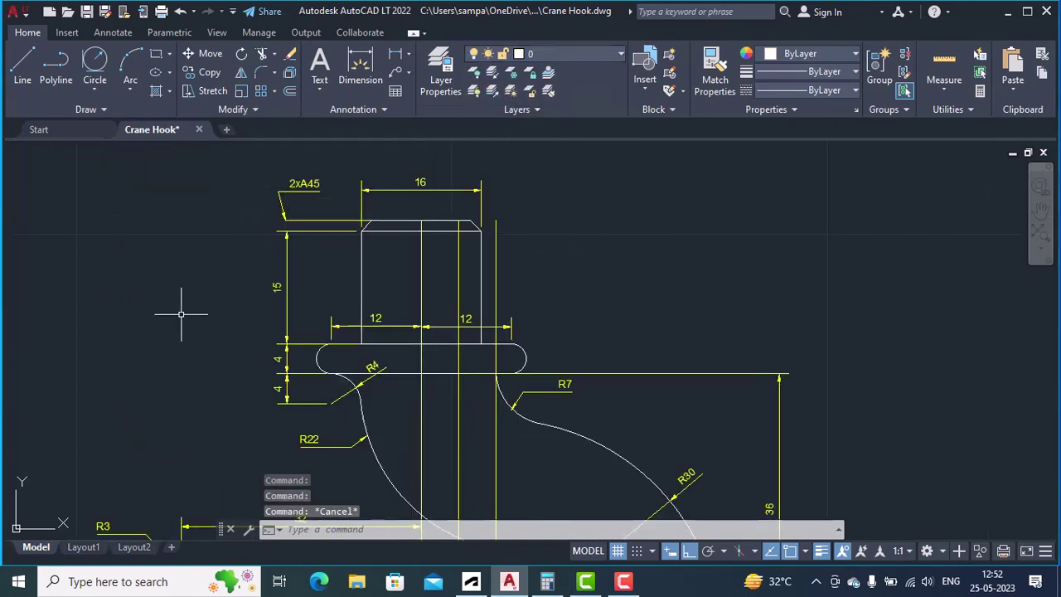
scroll(457, 349, "up", 3)
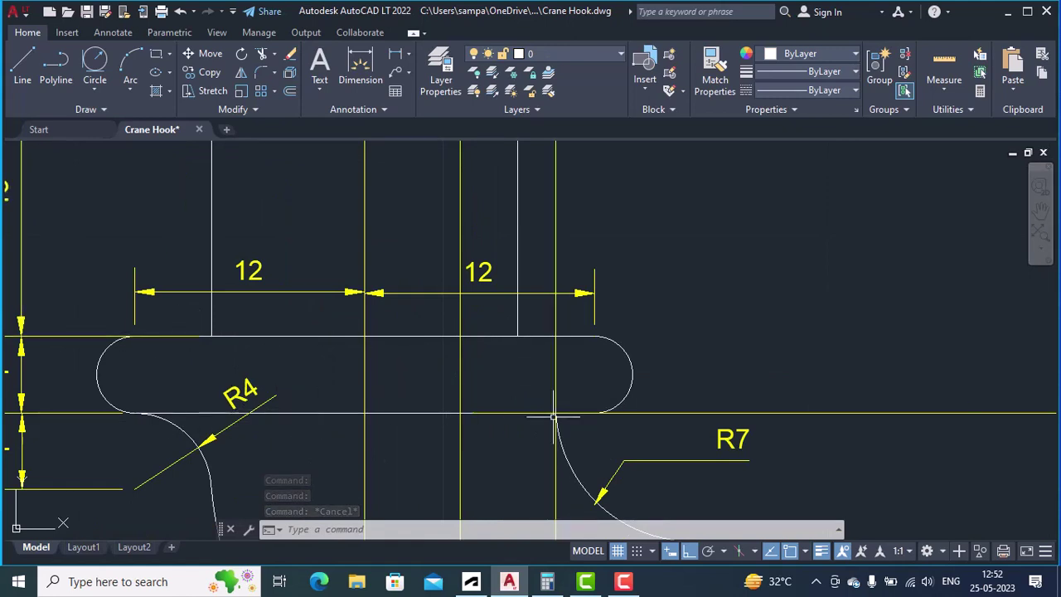
scroll(566, 362, "down", 4)
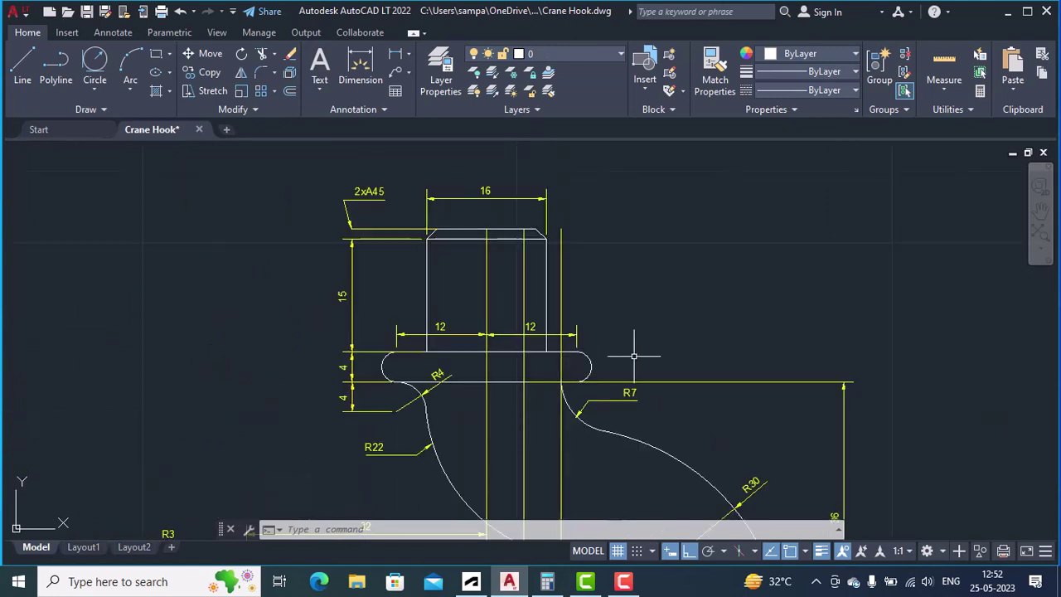
mouse_move(696, 357)
middle_mouse_down()
mouse_move(511, 360)
mouse_move(26, 320)
middle_mouse_up()
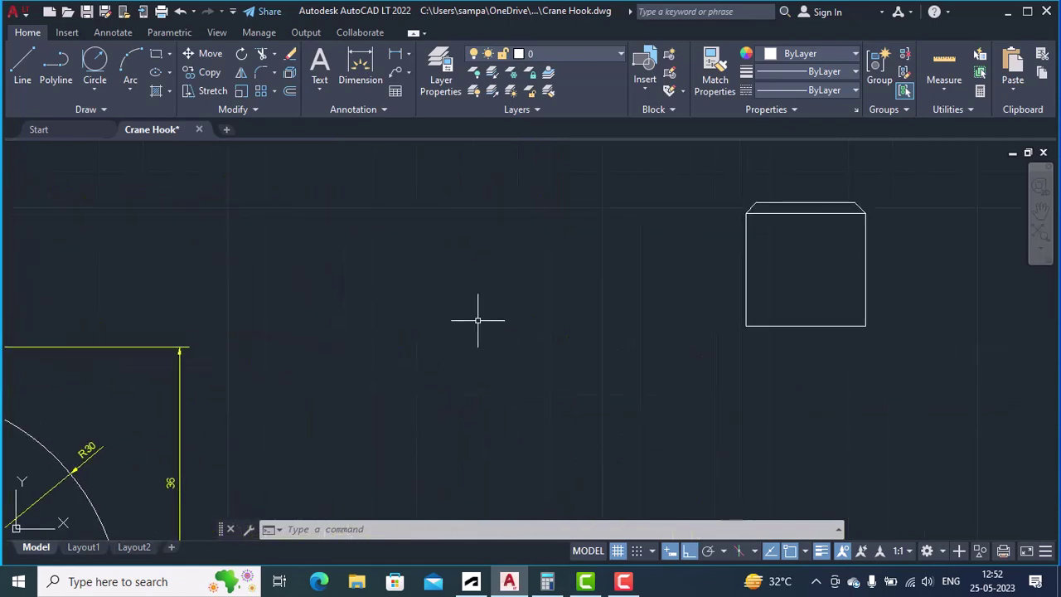
scroll(829, 317, "down", 2)
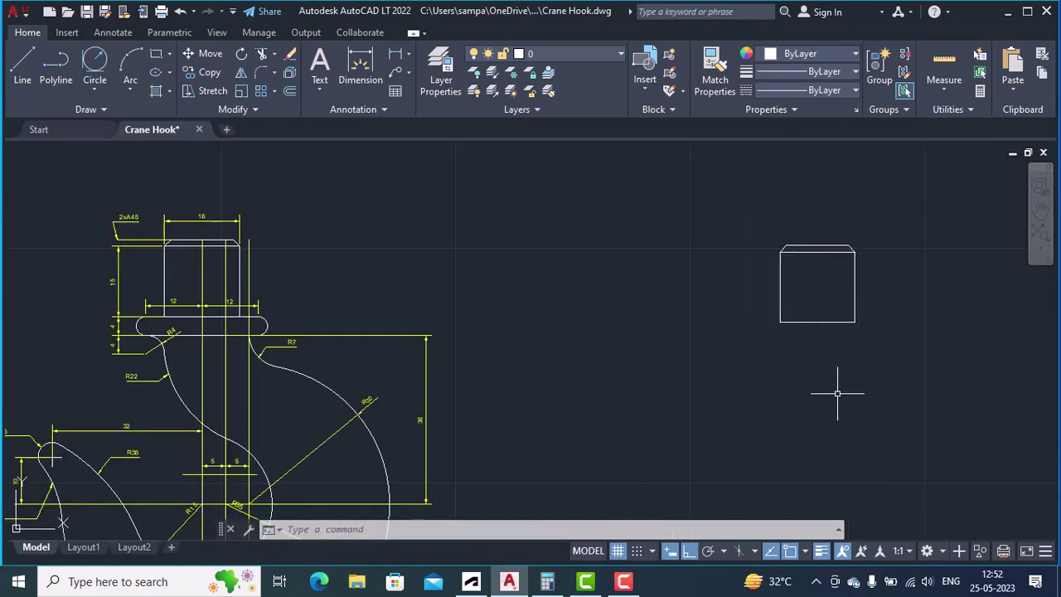
scroll(837, 393, "down", 2)
mouse_move(837, 394)
middle_mouse_down()
mouse_move(796, 338)
mouse_move(735, 282)
mouse_move(734, 291)
middle_mouse_up()
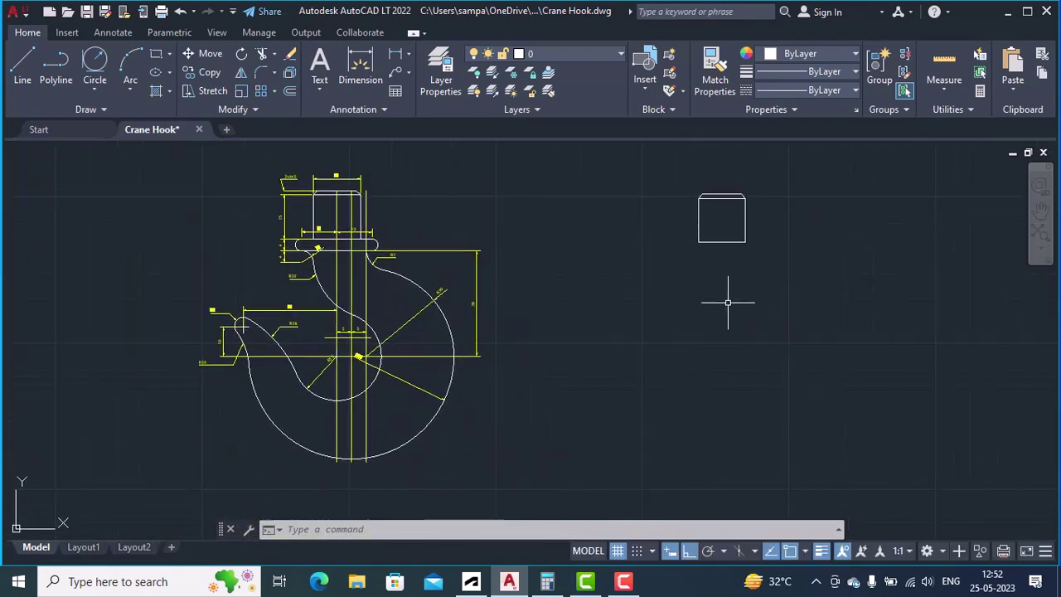
Draw a vertical centre line from the shank's top midpoint to well below it
key("Return")
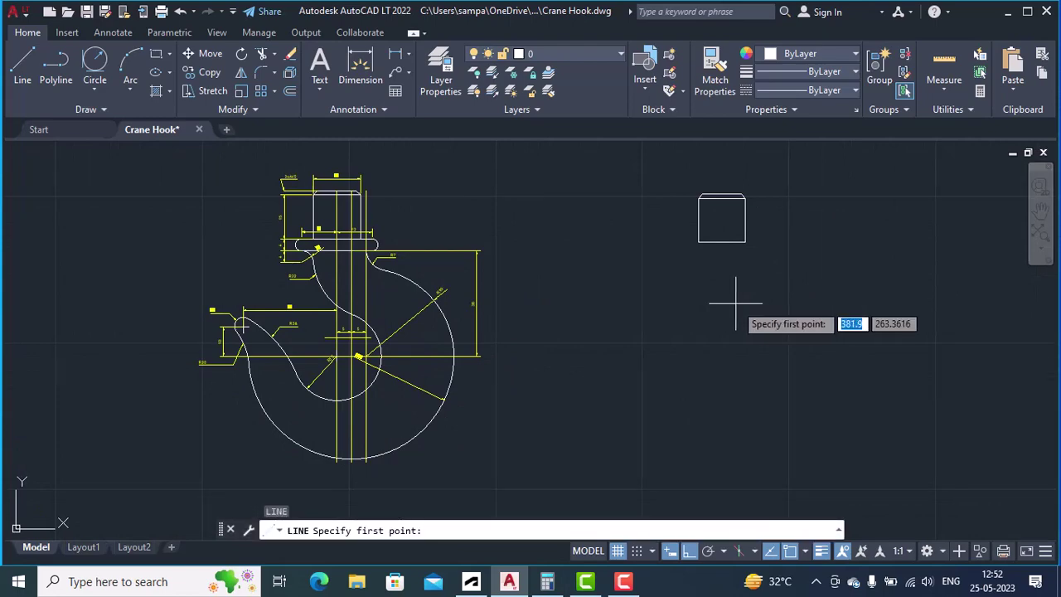
scroll(721, 195, "up", 3)
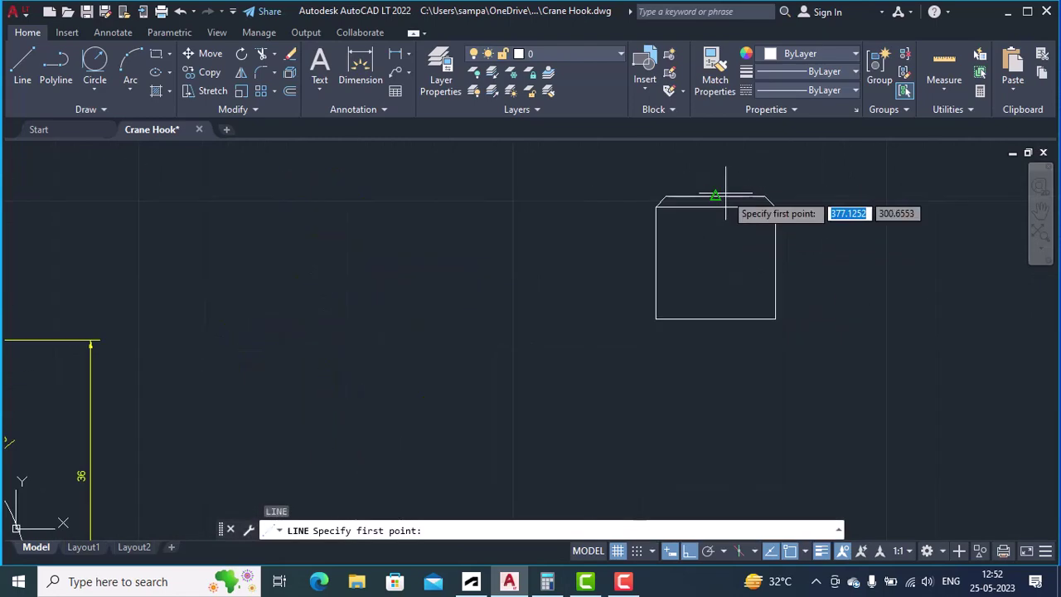
left_click(725, 194)
scroll(734, 347, "down", 3)
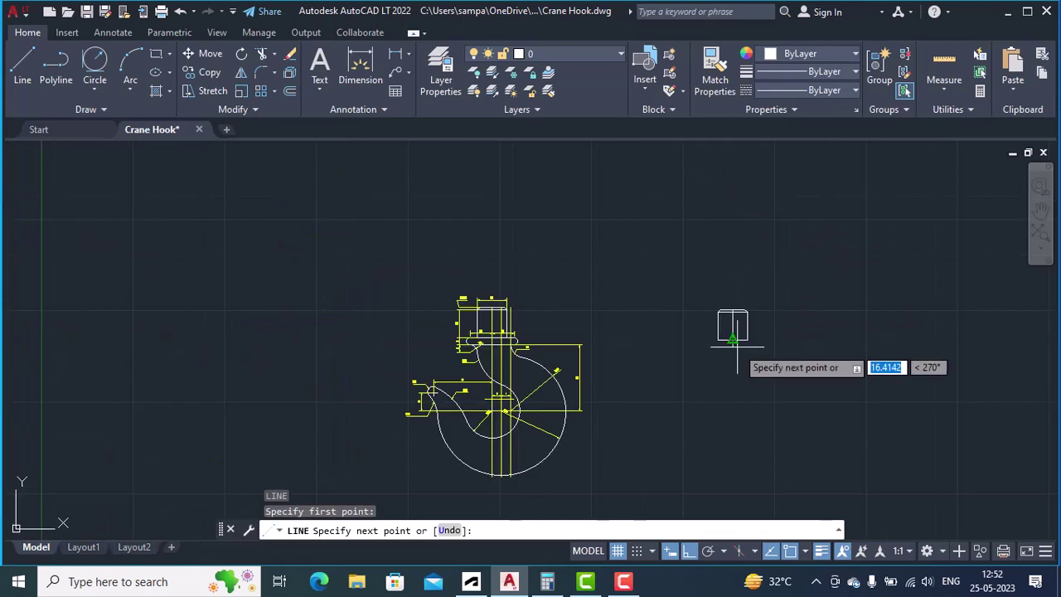
left_click(745, 474)
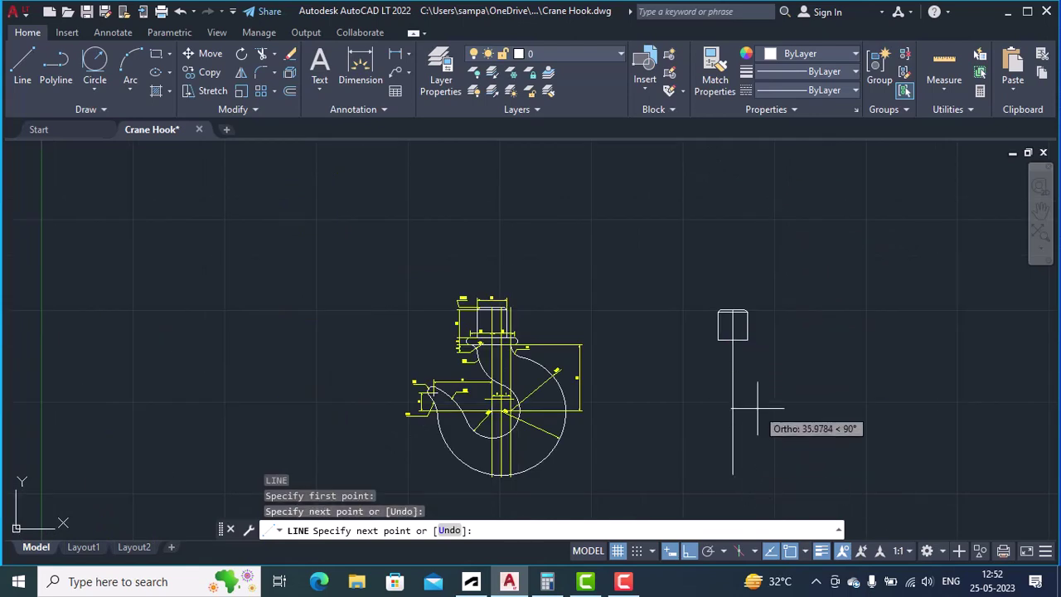
key("Return")
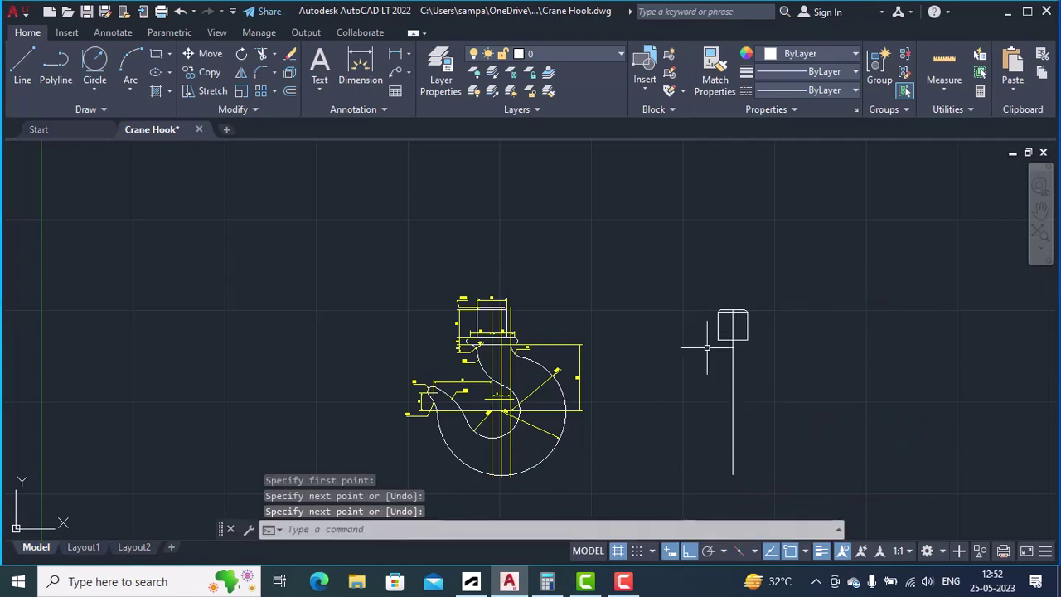
scroll(707, 348, "up", 4)
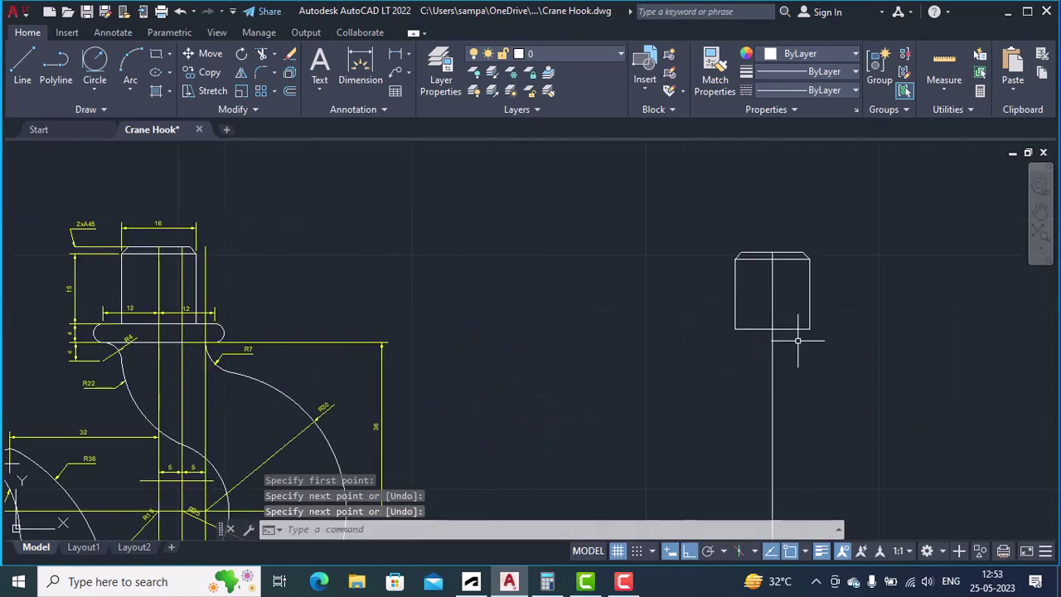
Draw a 12-unit line to the left from the shank's bottom centre
type("l")
key("Return")
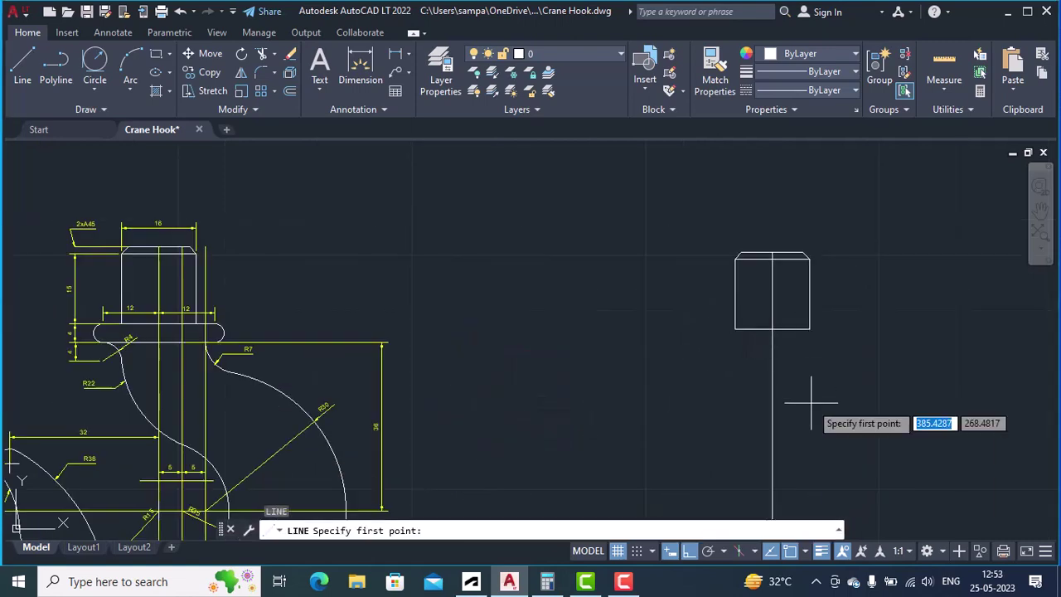
left_click(764, 330)
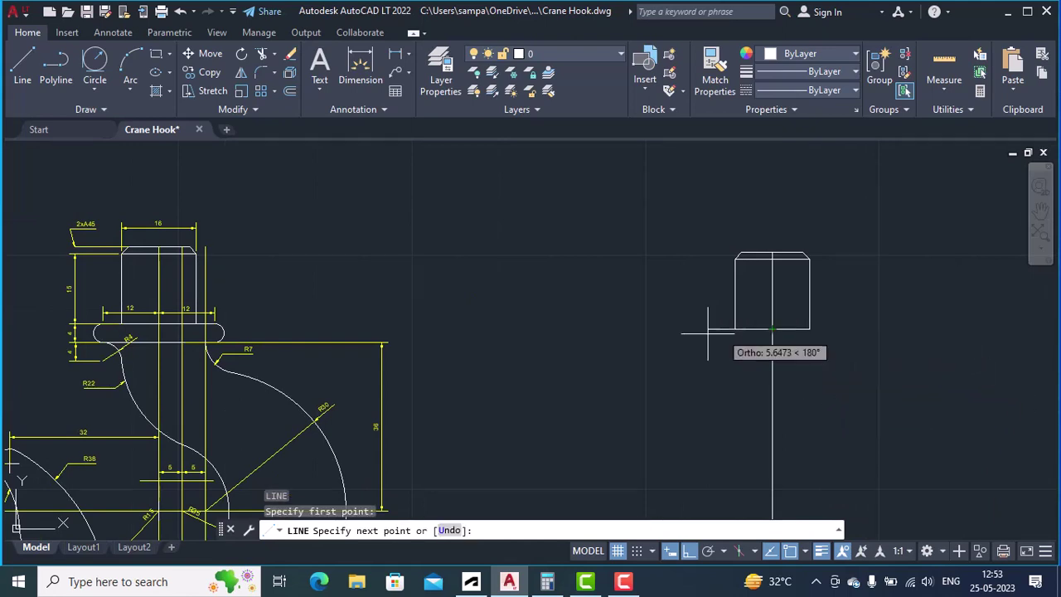
type("12")
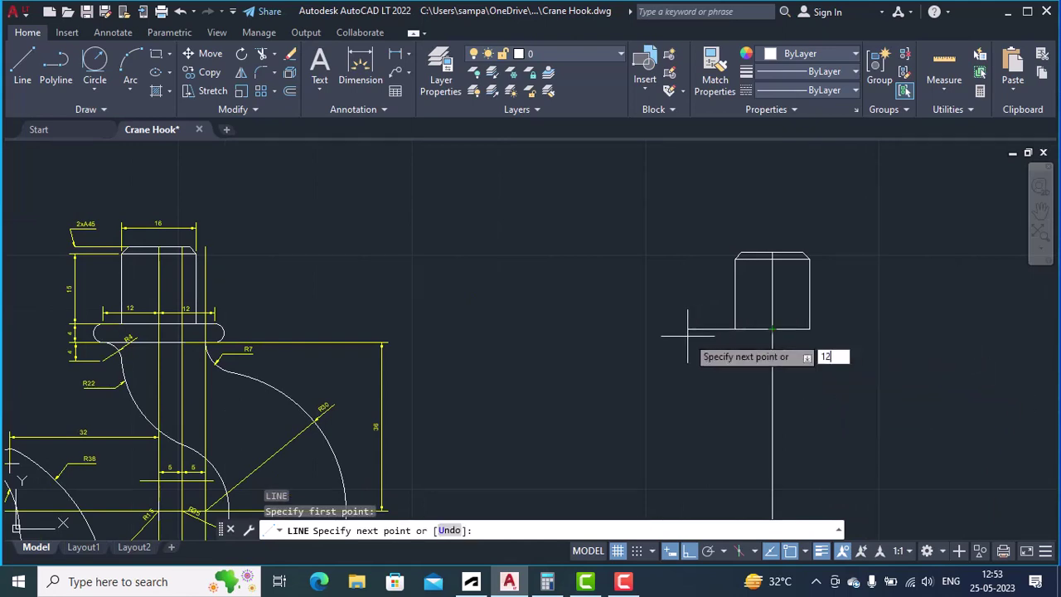
key("Return")
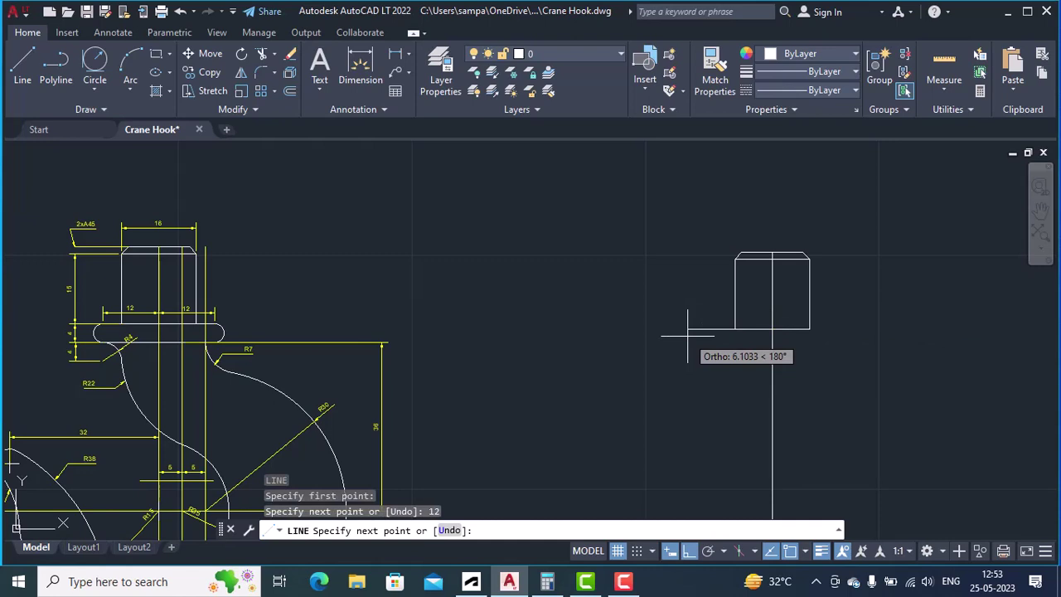
key("Return")
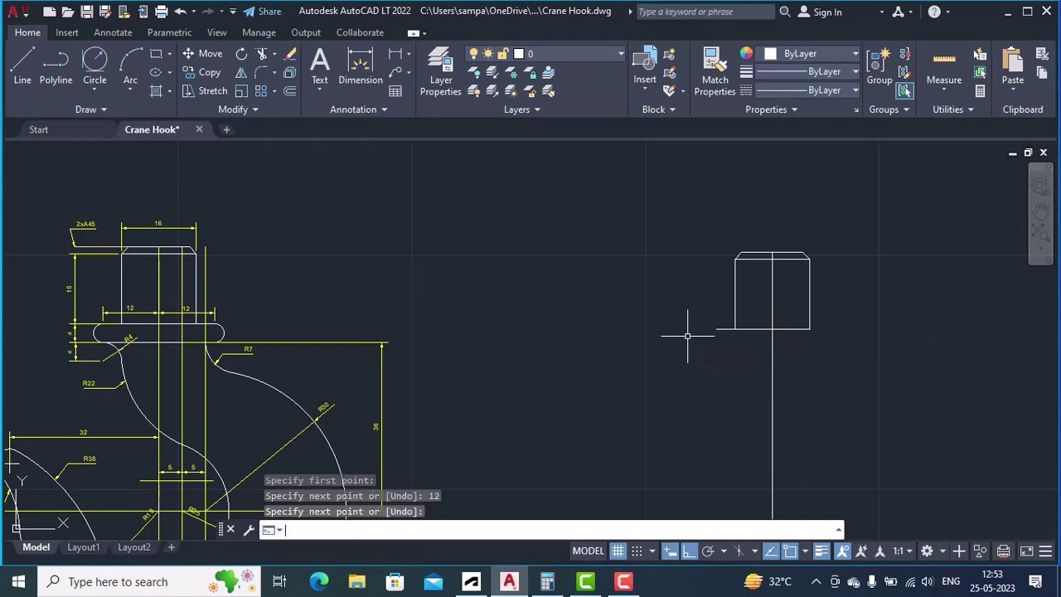
Erase the unwanted line along the shank's bottom edge
type("e")
key("Return")
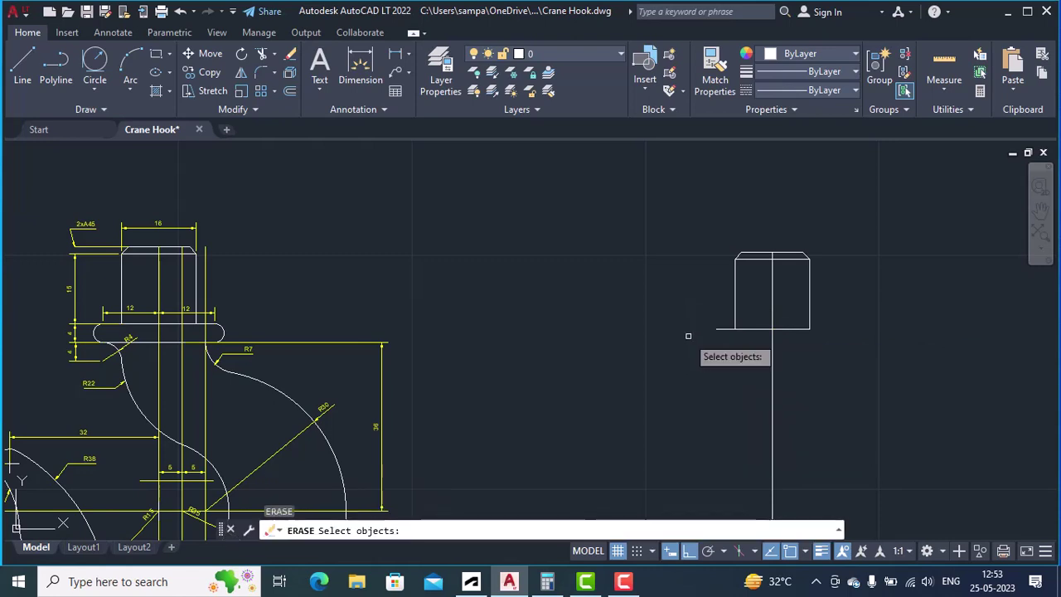
left_click(792, 329)
key("Return")
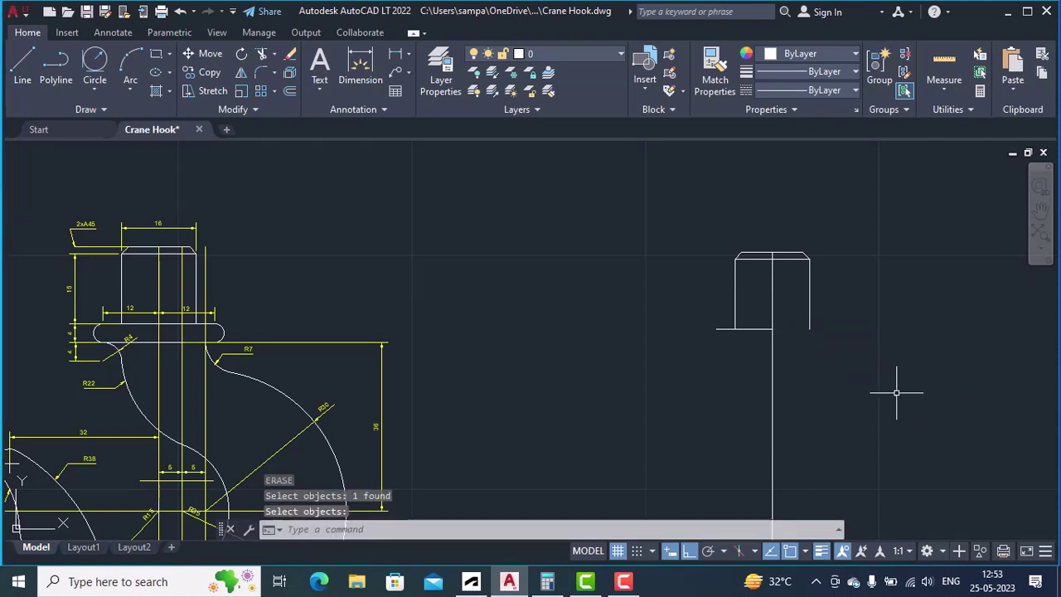
Draw a 12-unit line to the right from the shank's bottom midpoint
type("l")
key("Return")
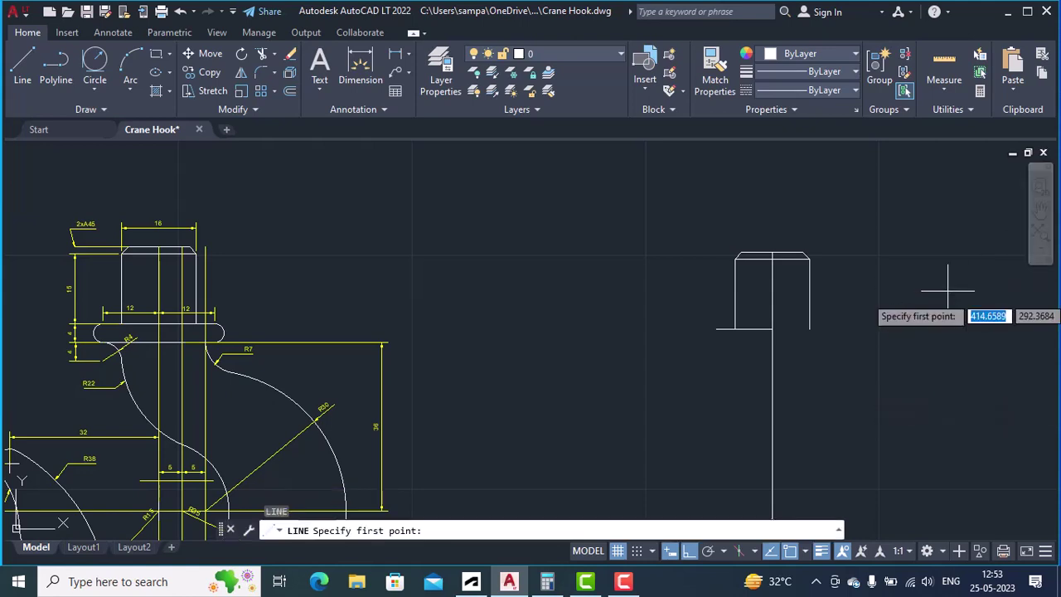
left_click(772, 329)
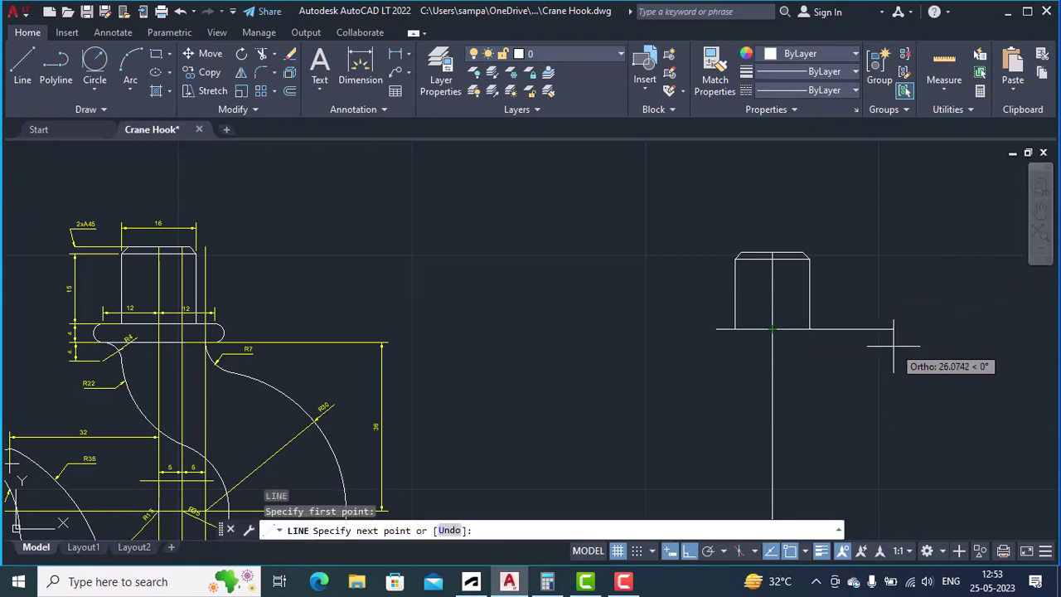
type("12")
key("Return")
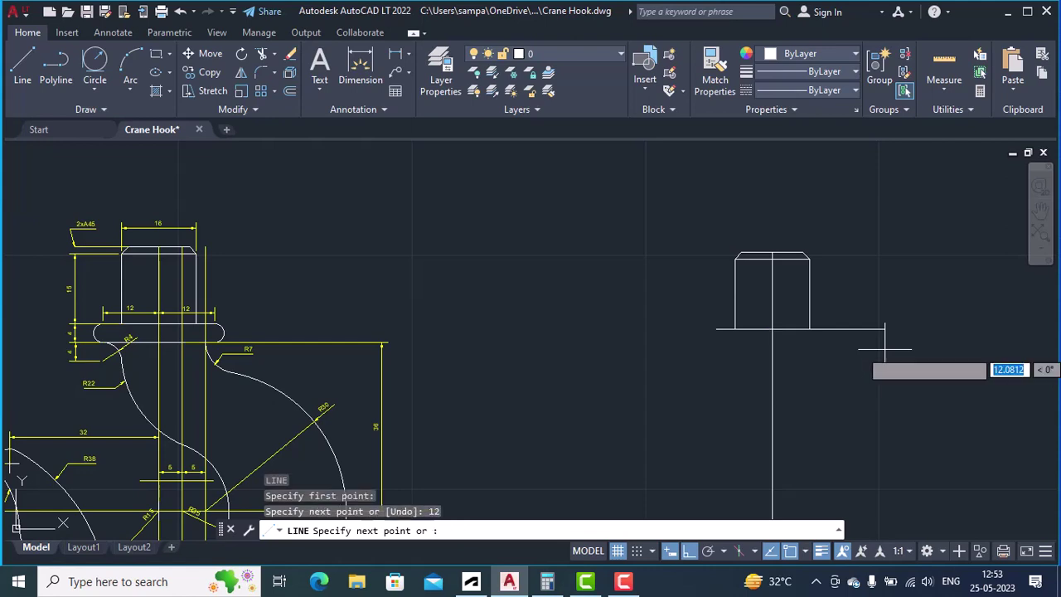
key("Return")
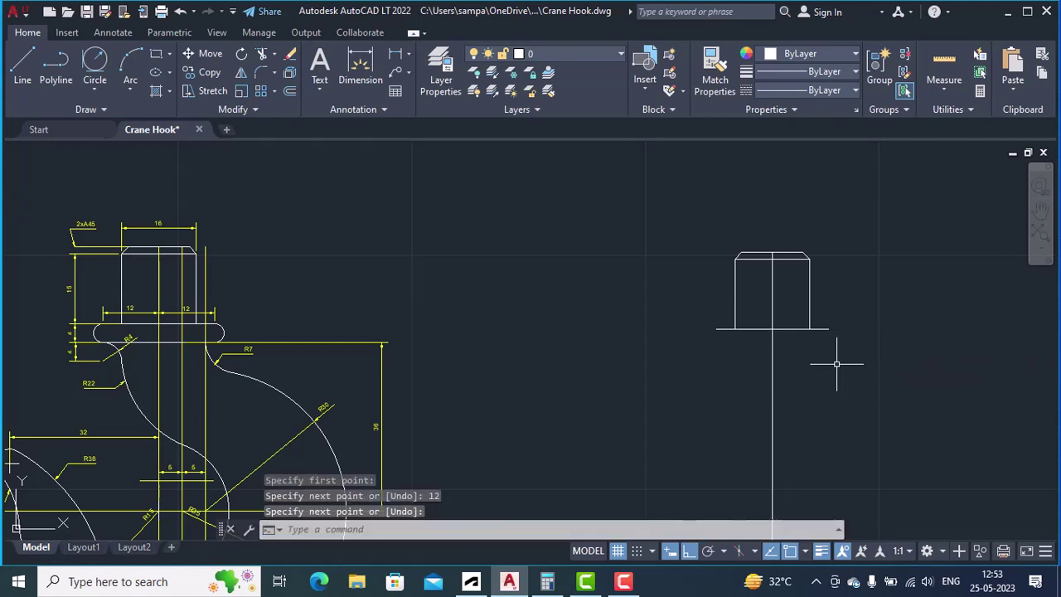
Offset the 24-unit shank base line 4 units downward to form the collar's bottom edge
scroll(71, 321, "up", 4)
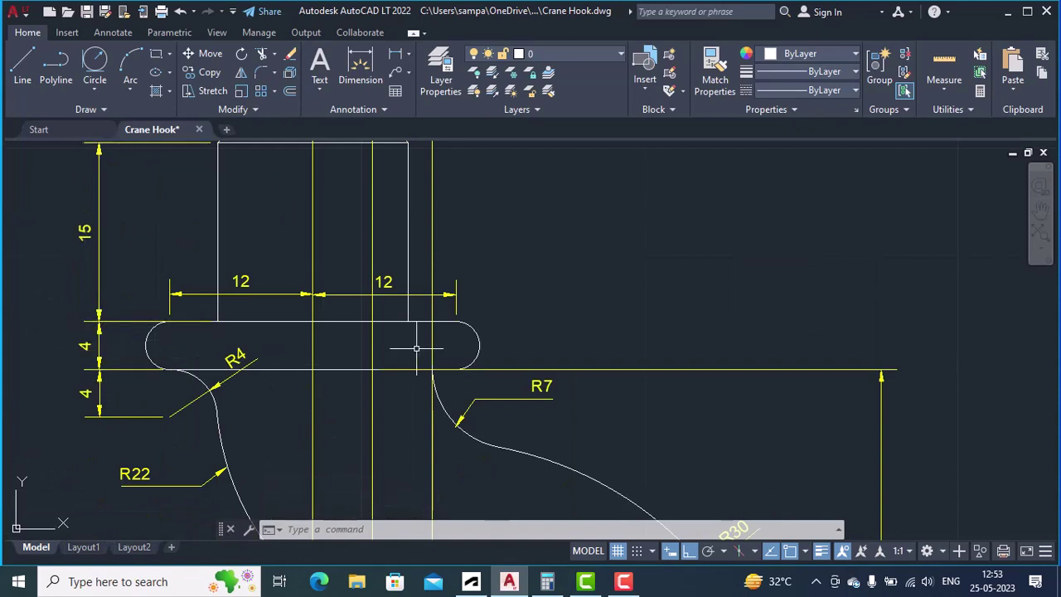
scroll(416, 348, "down", 2)
scroll(876, 399, "down", 2)
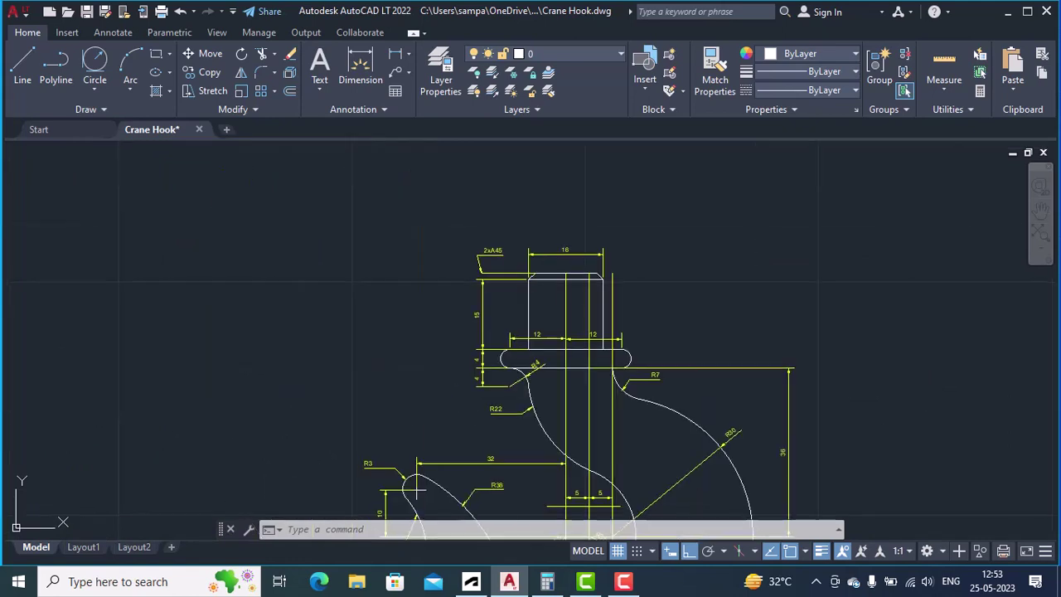
middle_click_drag(923, 374, 448, 350)
scroll(730, 318, "up", 2)
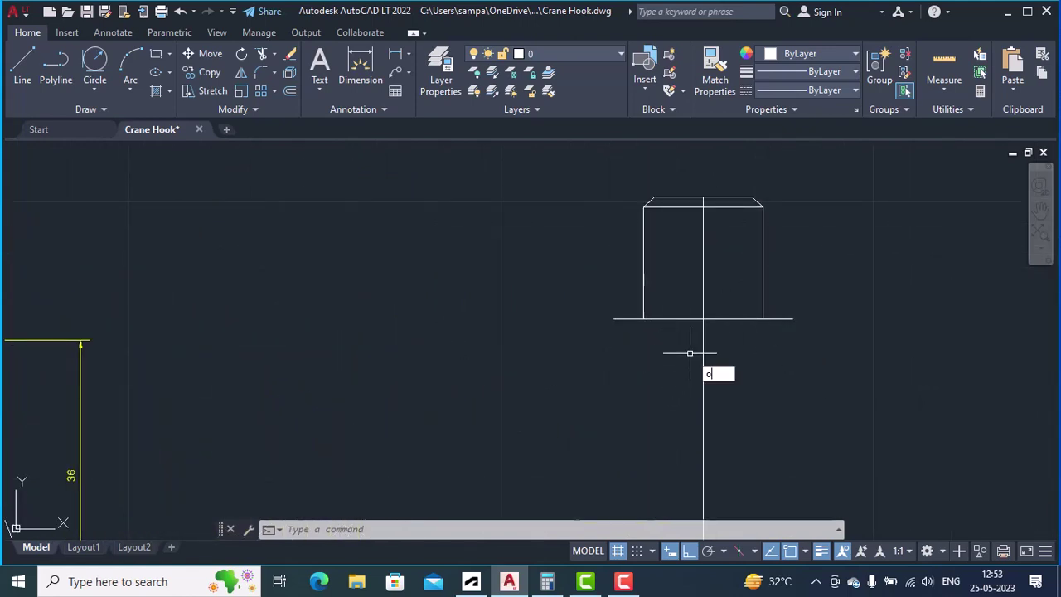
type("ffset")
key("Return")
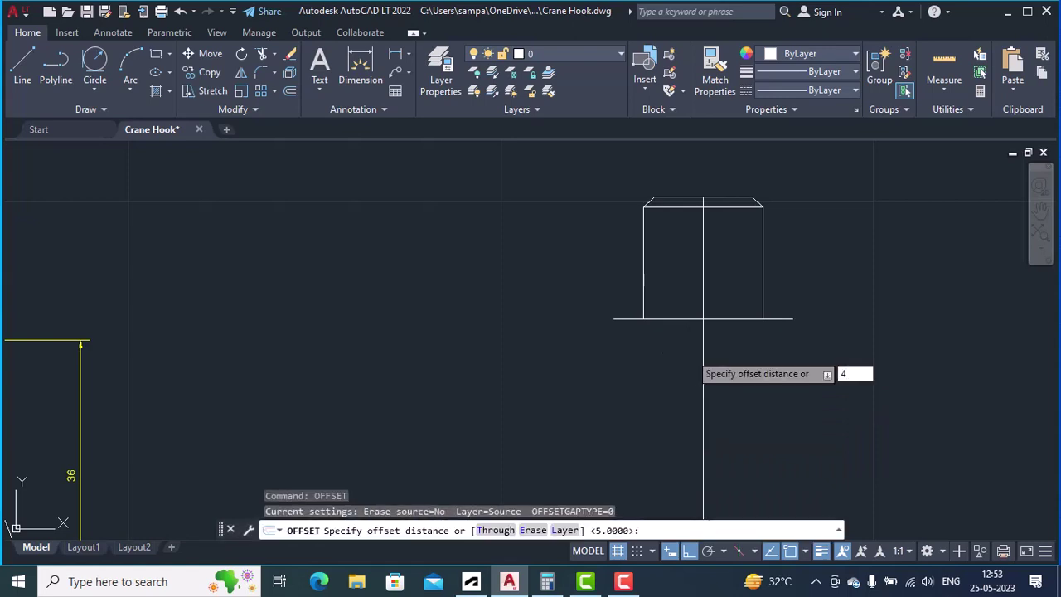
type("4")
key("Return")
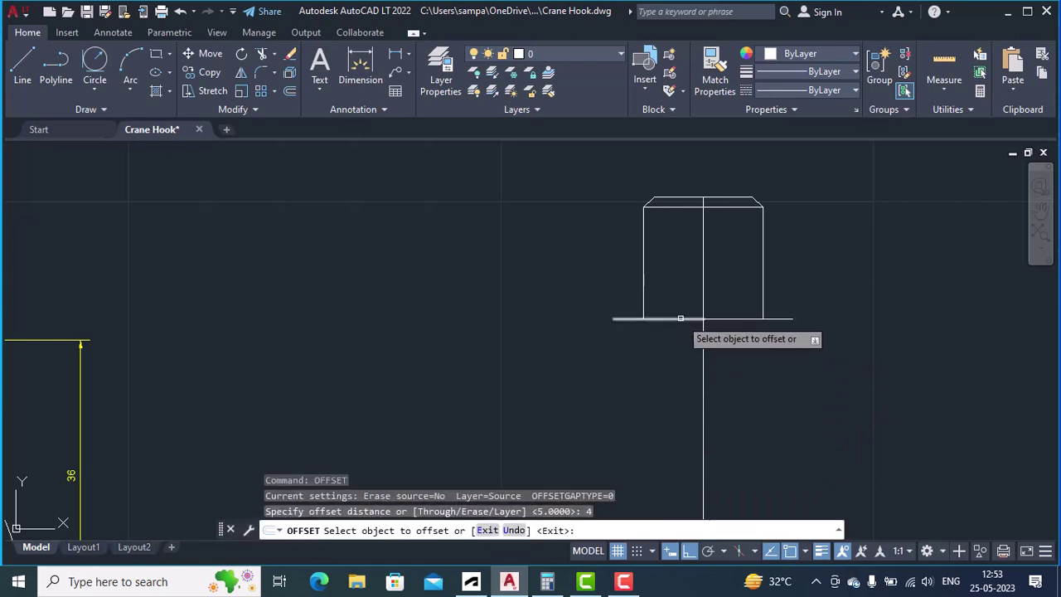
left_click(680, 318)
left_click(686, 356)
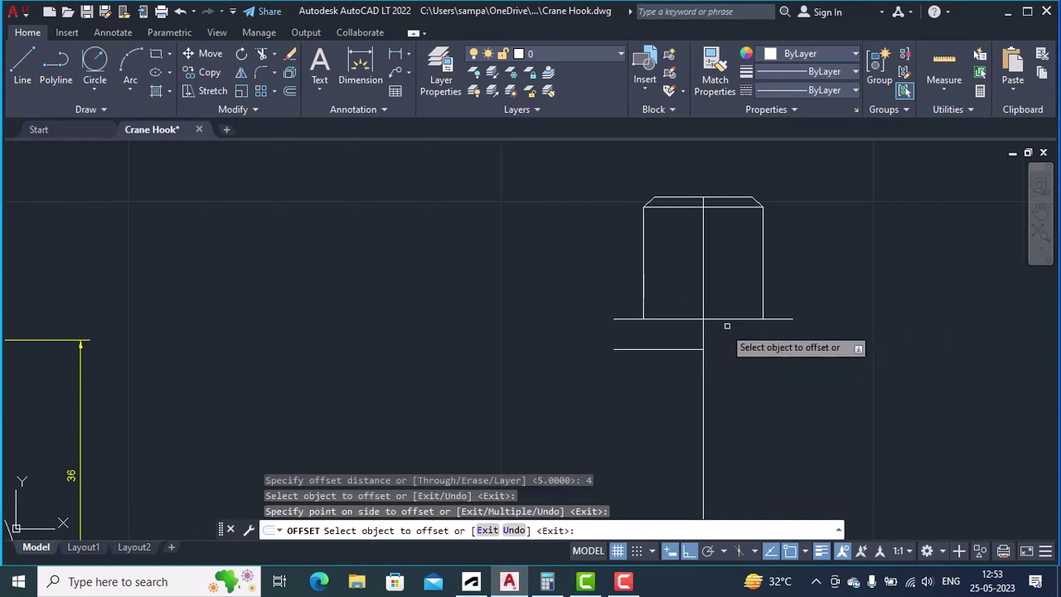
left_click(747, 318)
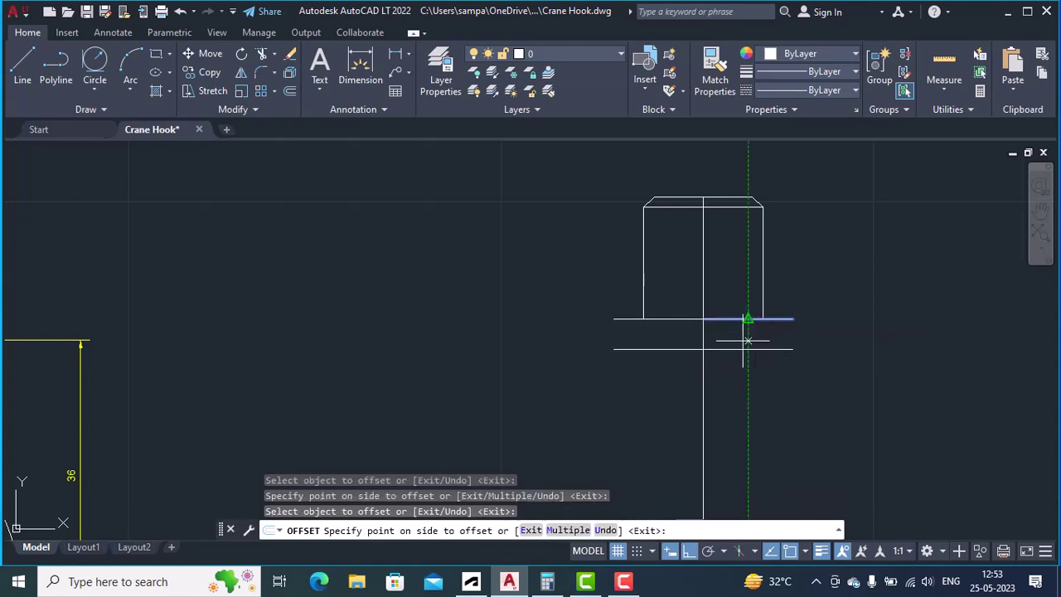
left_click(745, 340)
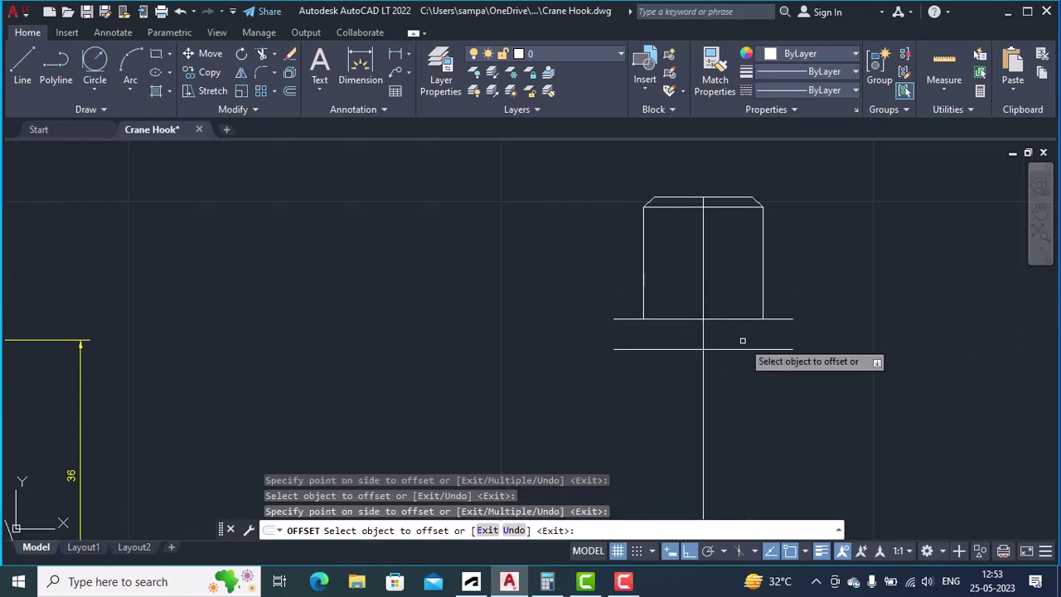
key("Return")
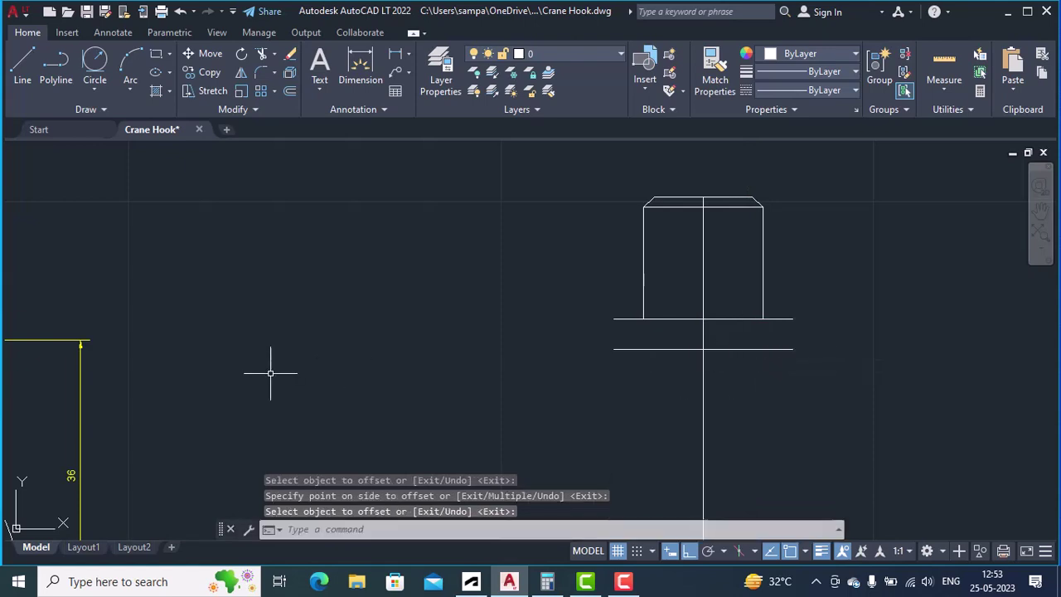
Draw a 2-point circle spanning the left ends of the two collar lines
middle_click_drag(246, 374, 779, 386)
middle_click_drag(389, 369, 505, 375)
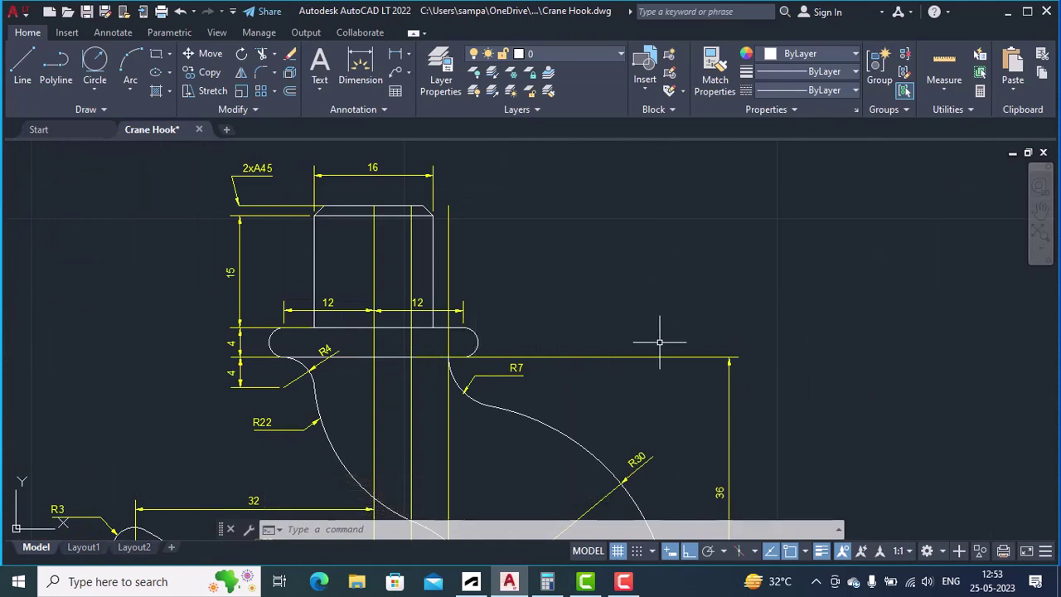
scroll(465, 343, "up", 4)
scroll(465, 343, "down", 2)
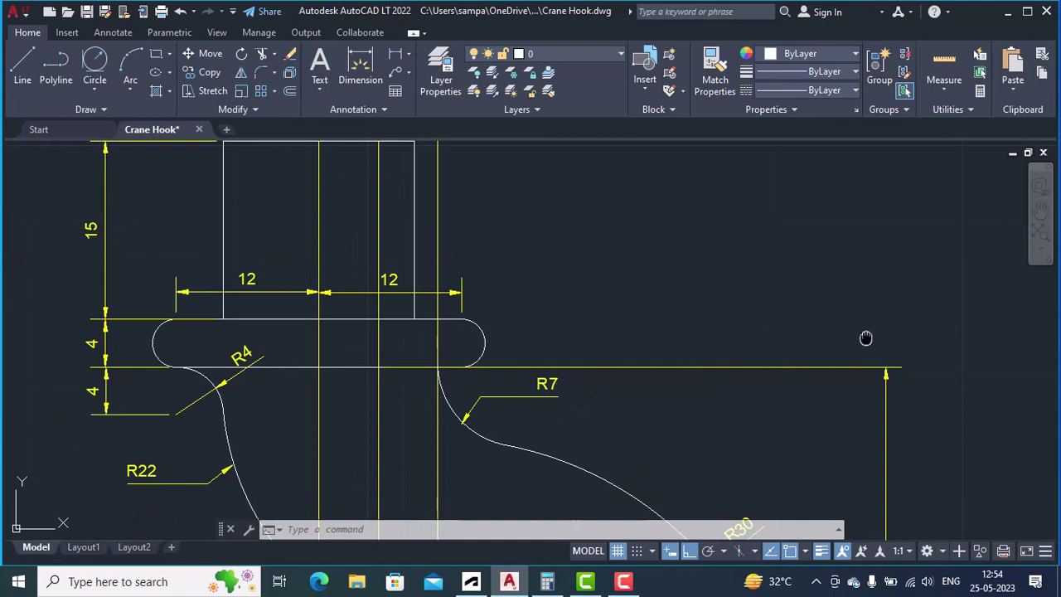
mouse_move(866, 337)
middle_mouse_down()
mouse_move(28, 318)
mouse_move(61, 303)
middle_mouse_up()
middle_click_drag(829, 317, 522, 339)
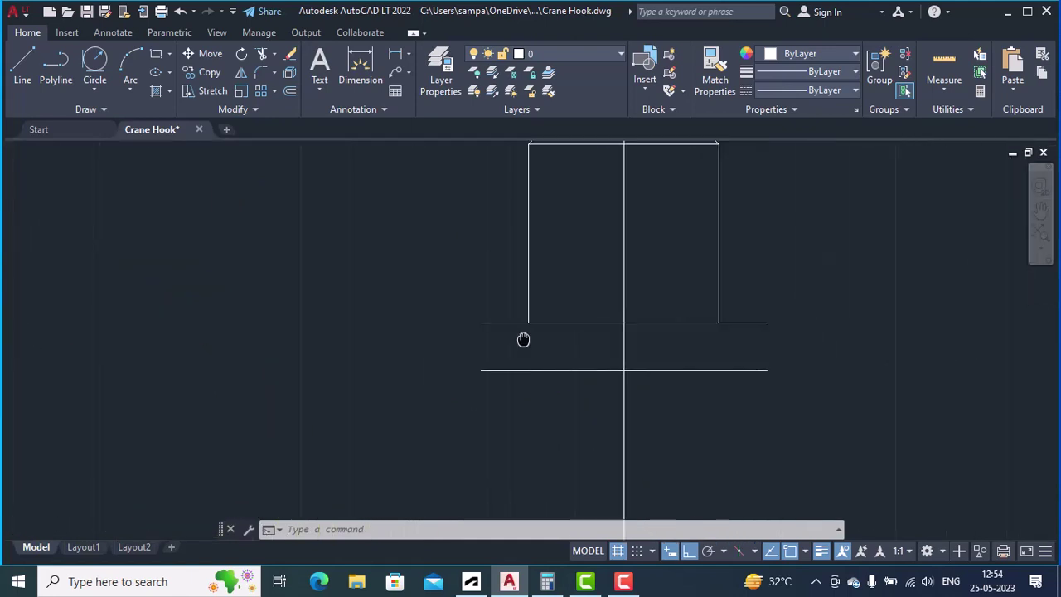
left_click(96, 93)
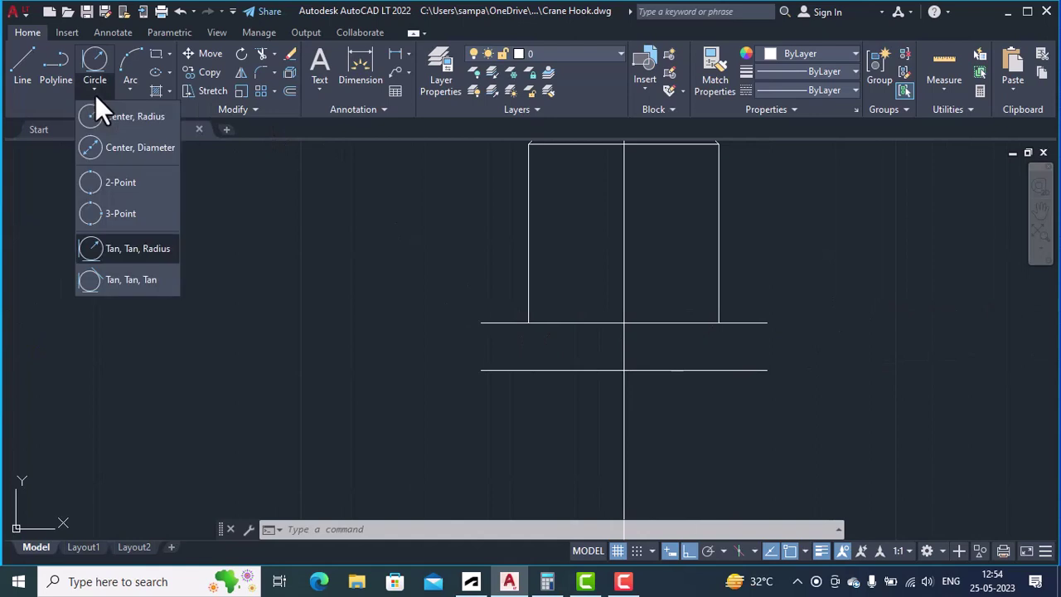
left_click(111, 173)
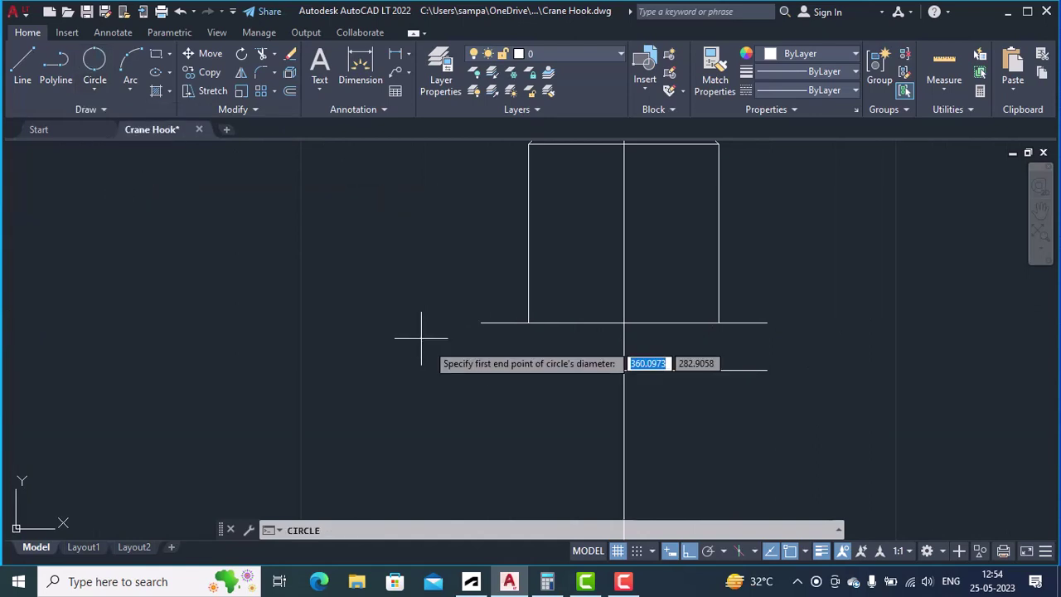
left_click(481, 324)
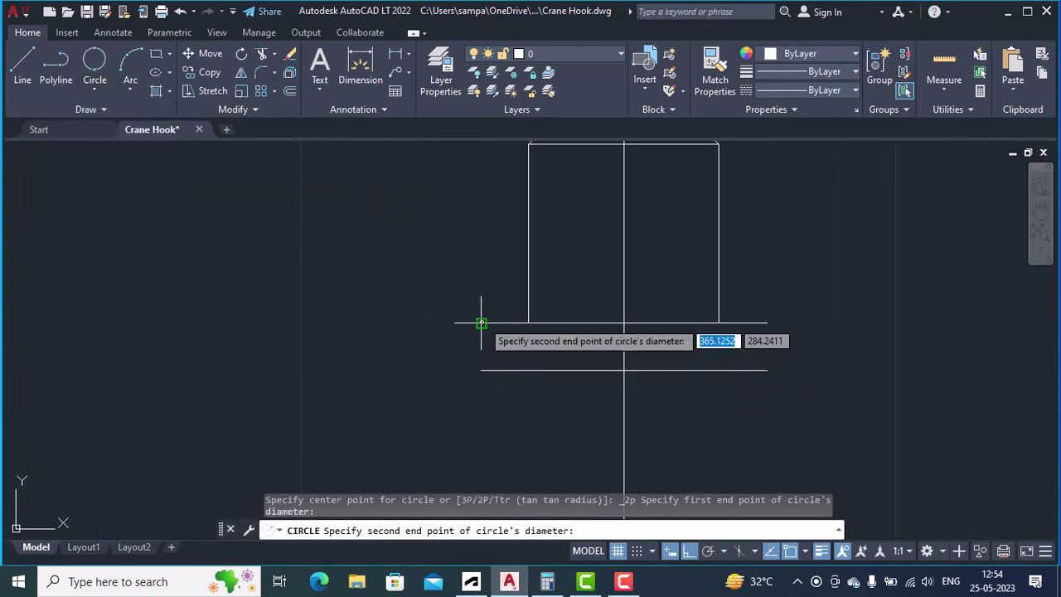
left_click(481, 370)
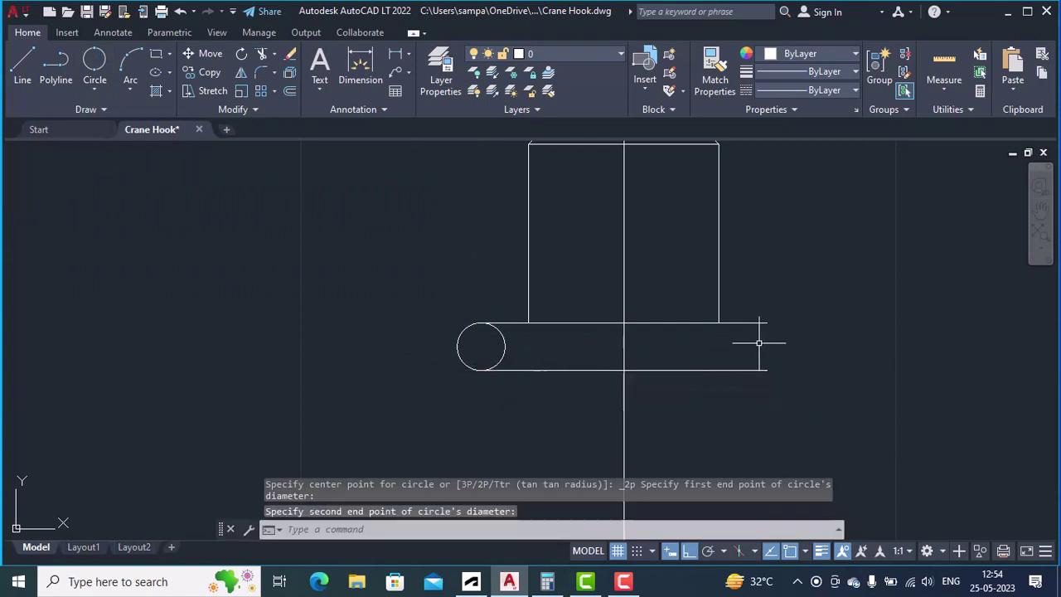
Draw a matching 2-point circle spanning the right ends of the collar lines
left_click(101, 72)
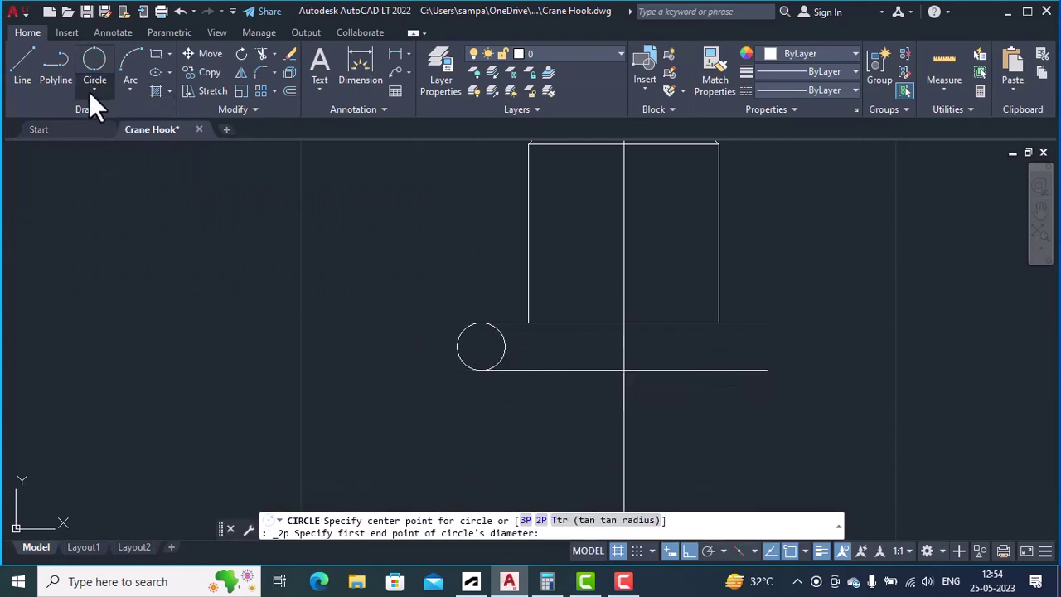
left_click(91, 90)
left_click(123, 187)
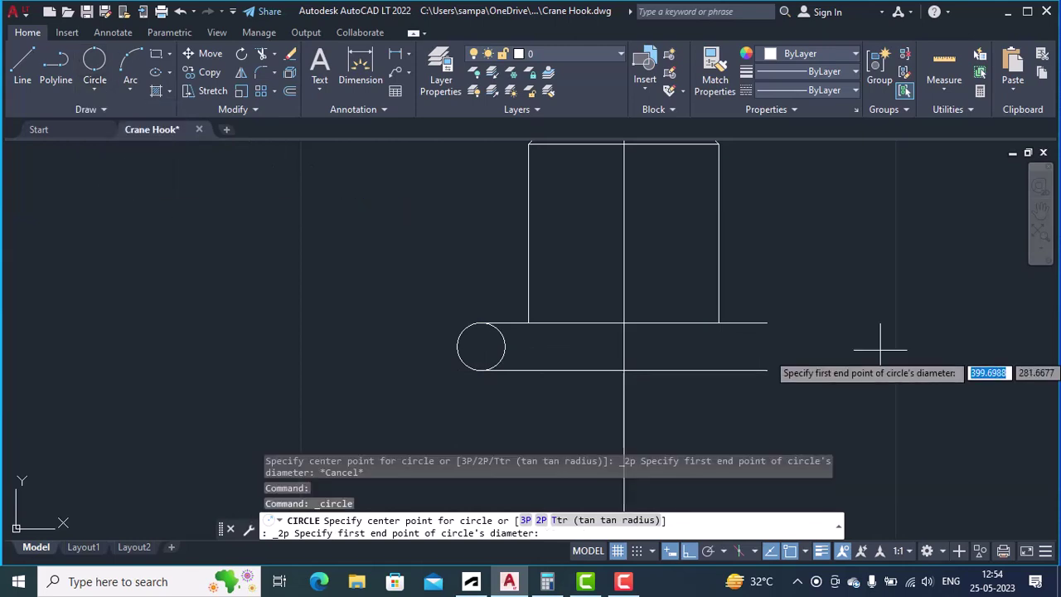
left_click(766, 323)
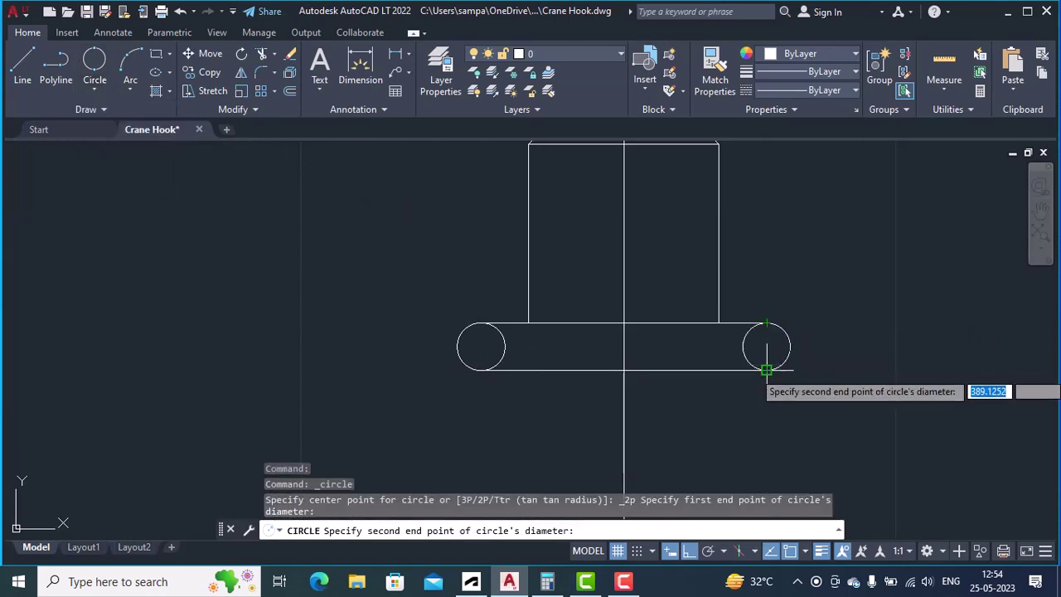
left_click(766, 369)
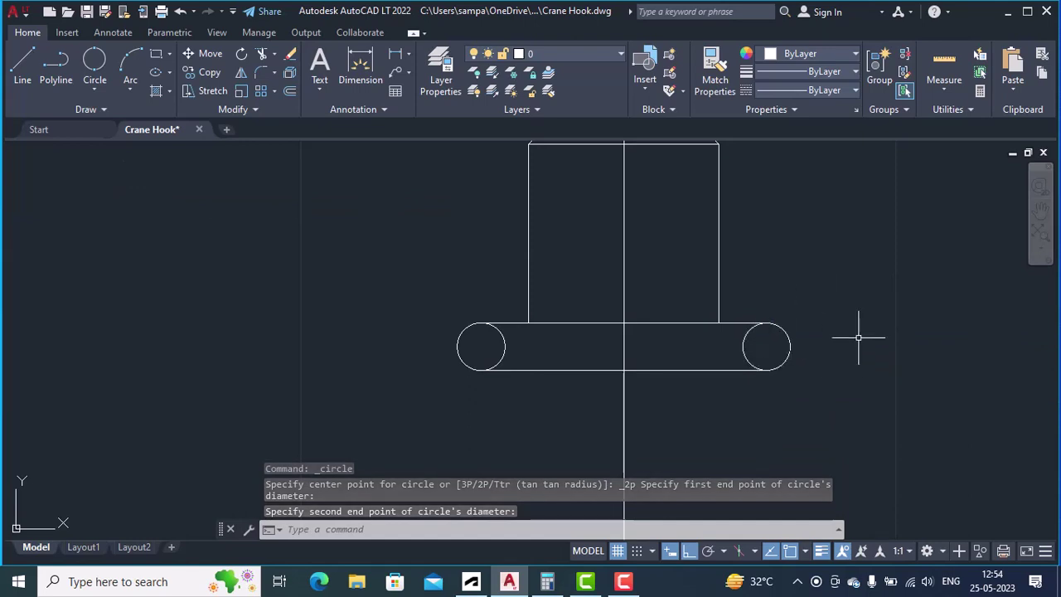
Trim the inner halves of both circles, leaving semicircular collar ends
type("TRIM")
key("Return")
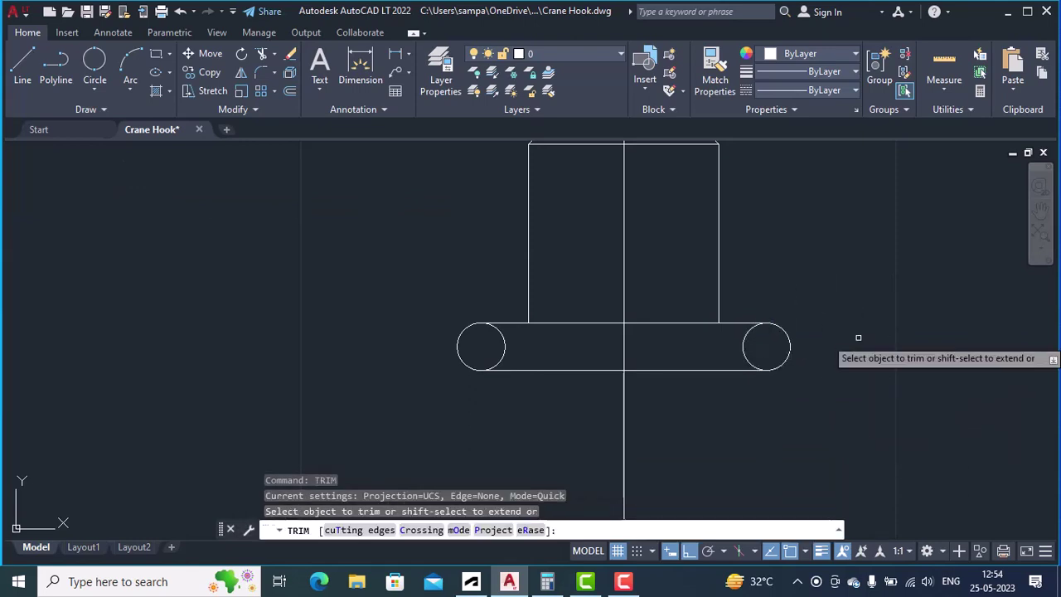
left_click(747, 352)
left_click(501, 362)
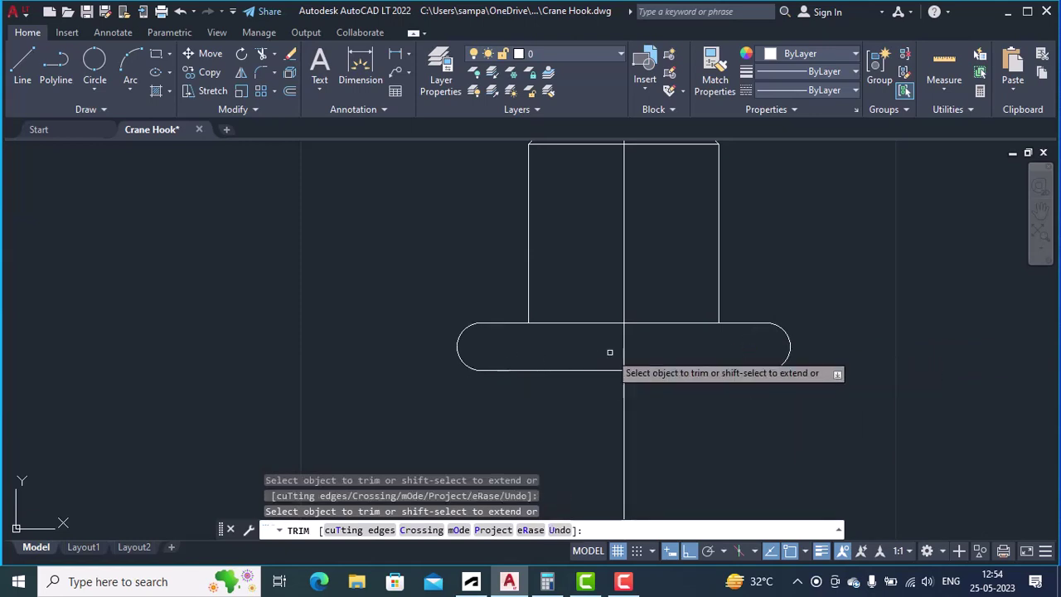
key("Return")
scroll(907, 298, "down", 2)
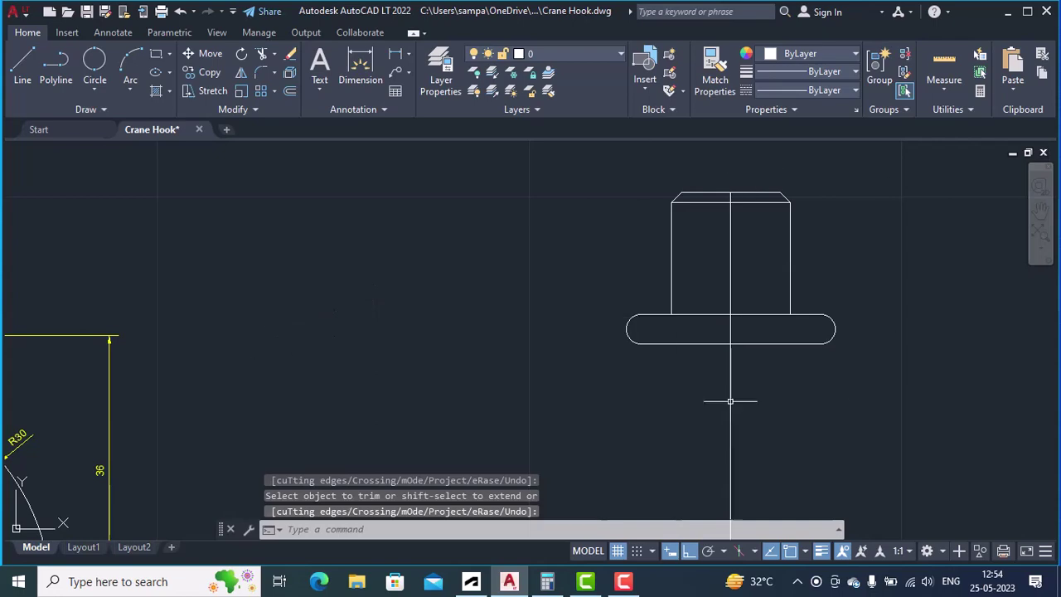
scroll(112, 367, "down", 1)
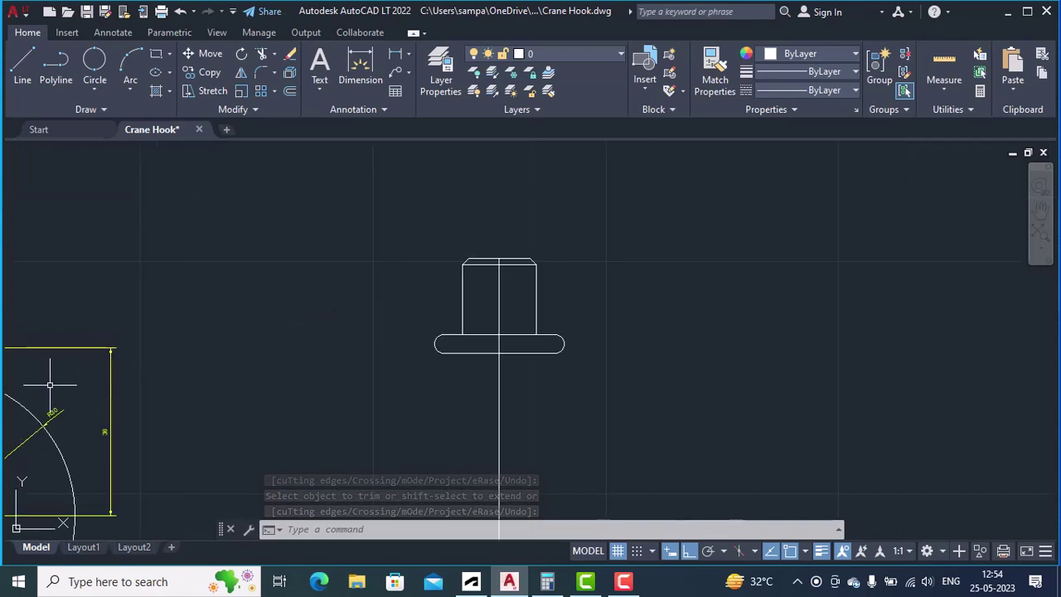
mouse_move(49, 383)
middle_mouse_down()
mouse_move(449, 346)
mouse_move(403, 309)
middle_mouse_up()
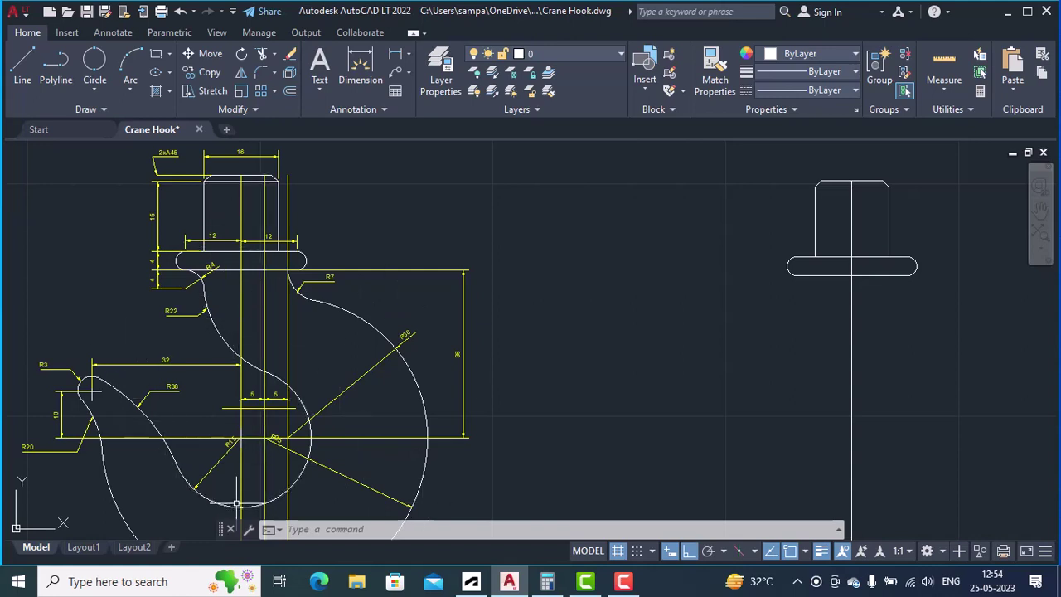
scroll(249, 407, "up", 2)
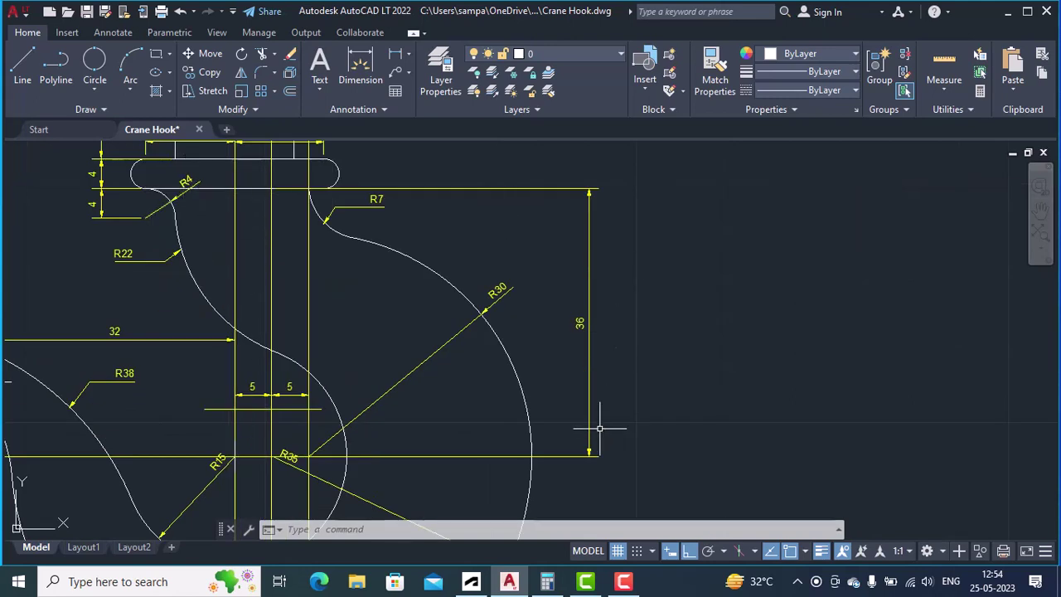
mouse_move(588, 420)
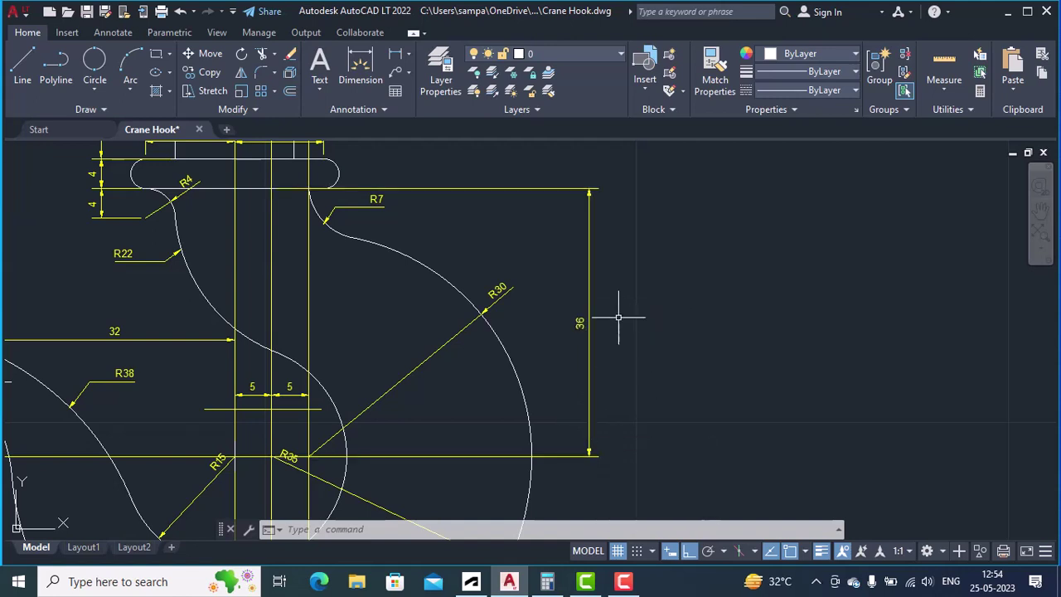
scroll(617, 311, "up", 4)
scroll(574, 327, "down", 5)
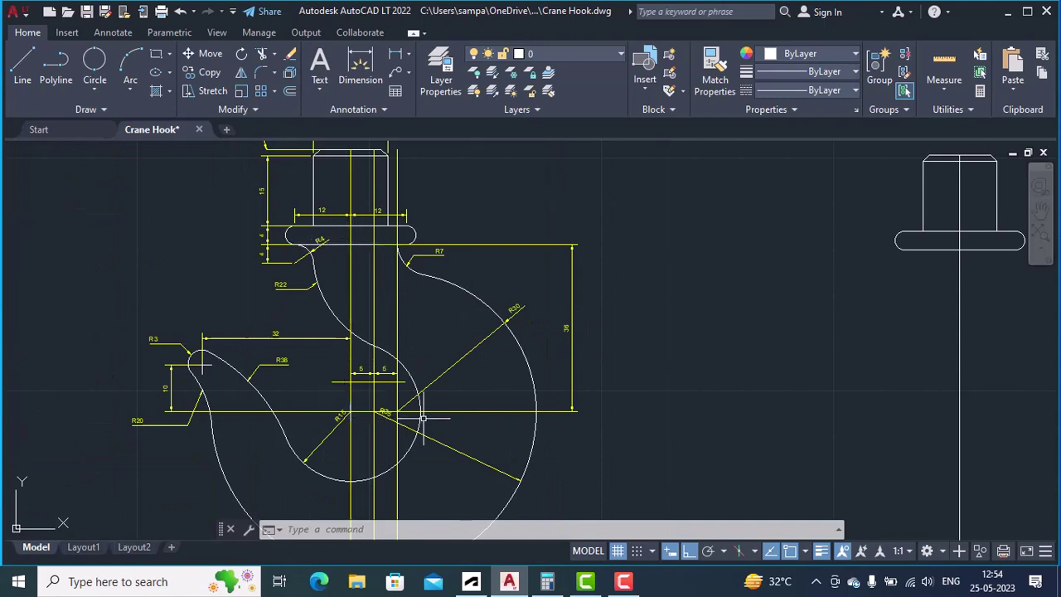
scroll(440, 412, "up", 2)
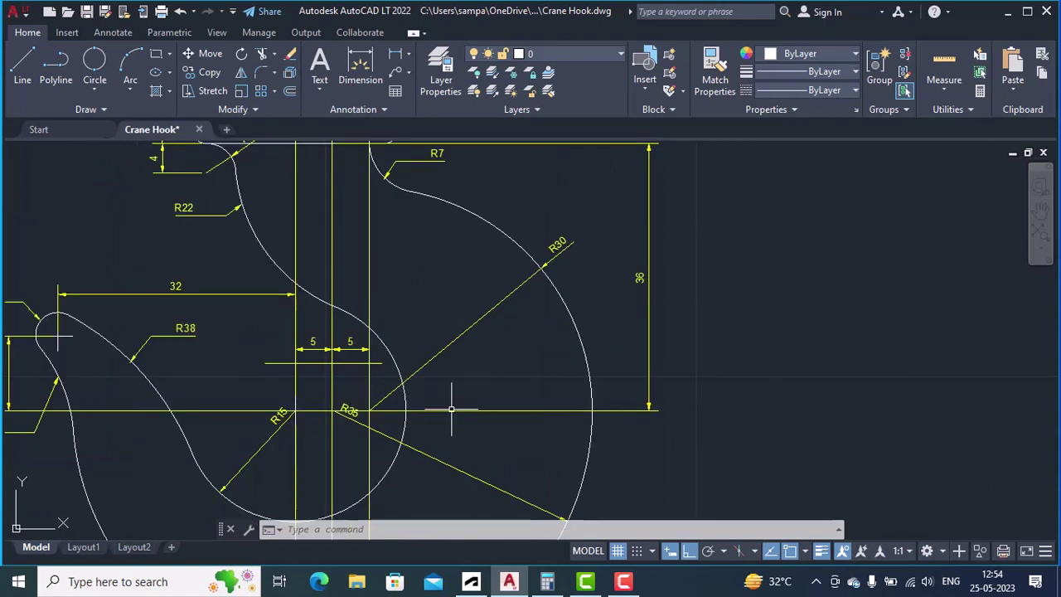
scroll(924, 354, "down", 2)
scroll(924, 354, "down", 2)
mouse_move(924, 354)
middle_mouse_down()
mouse_move(405, 334)
mouse_move(549, 334)
middle_mouse_up()
scroll(346, 351, "up", 7)
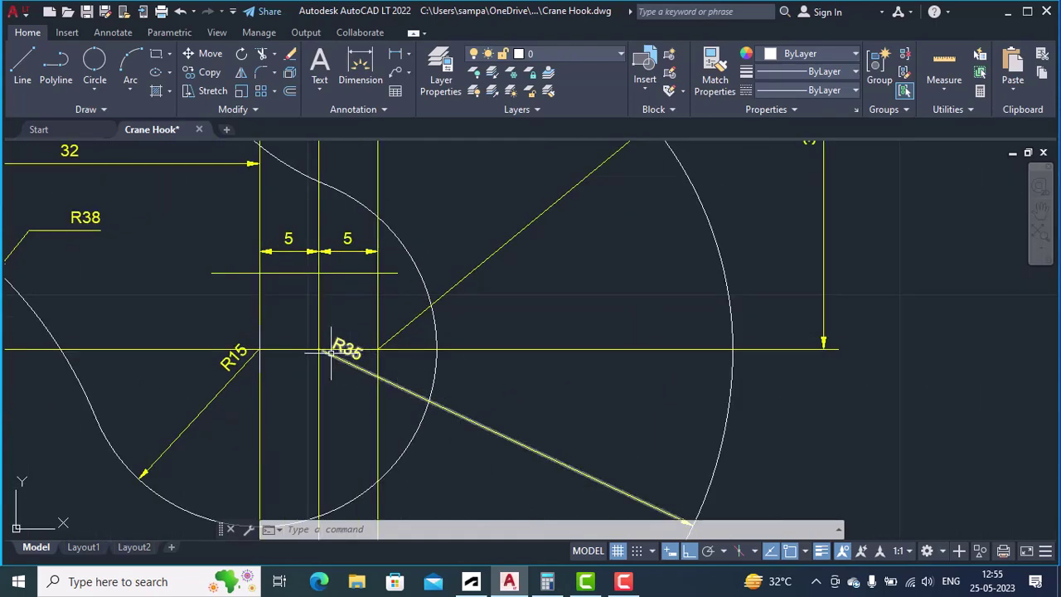
scroll(345, 355, "down", 4)
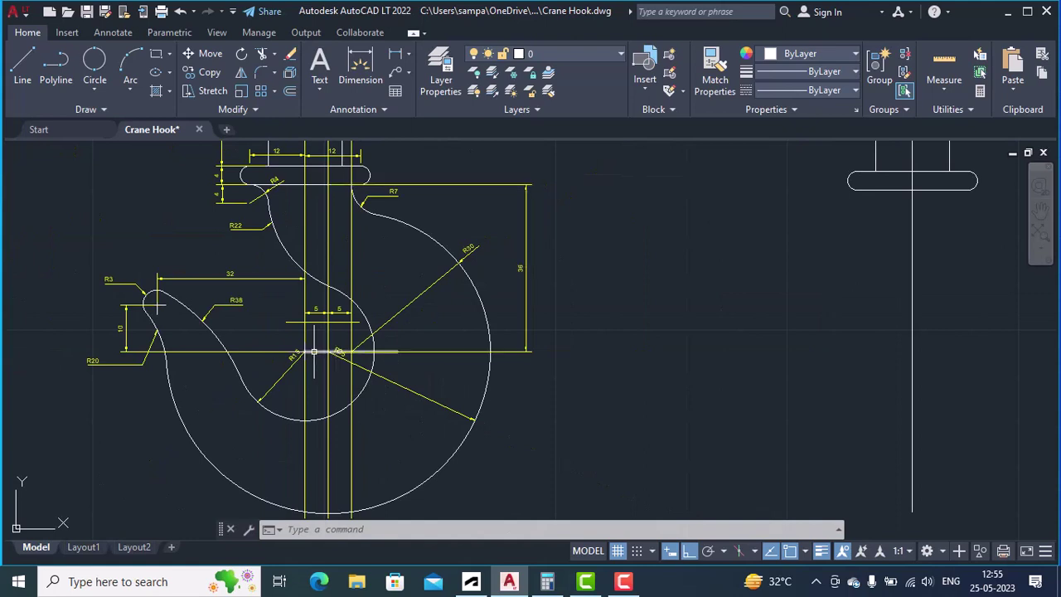
scroll(300, 355, "up", 4)
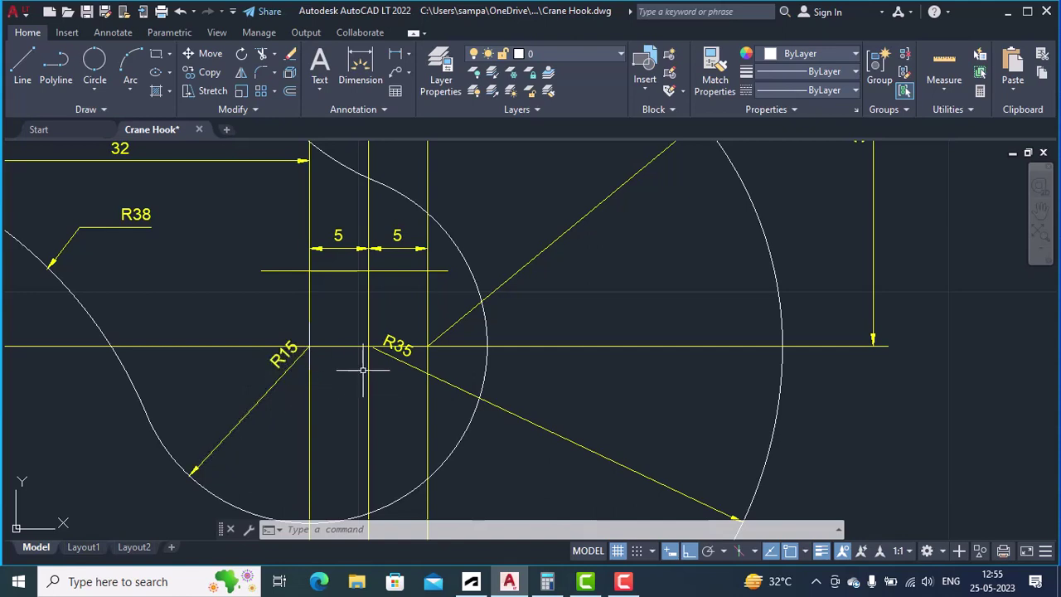
scroll(362, 370, "down", 4)
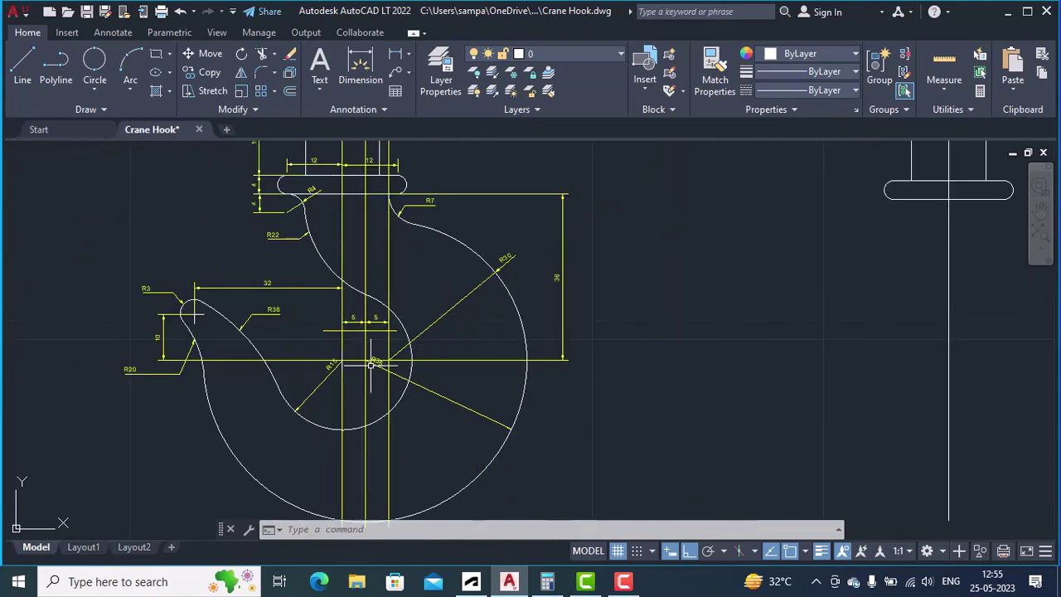
scroll(371, 365, "down", 2)
scroll(477, 293, "up", 5)
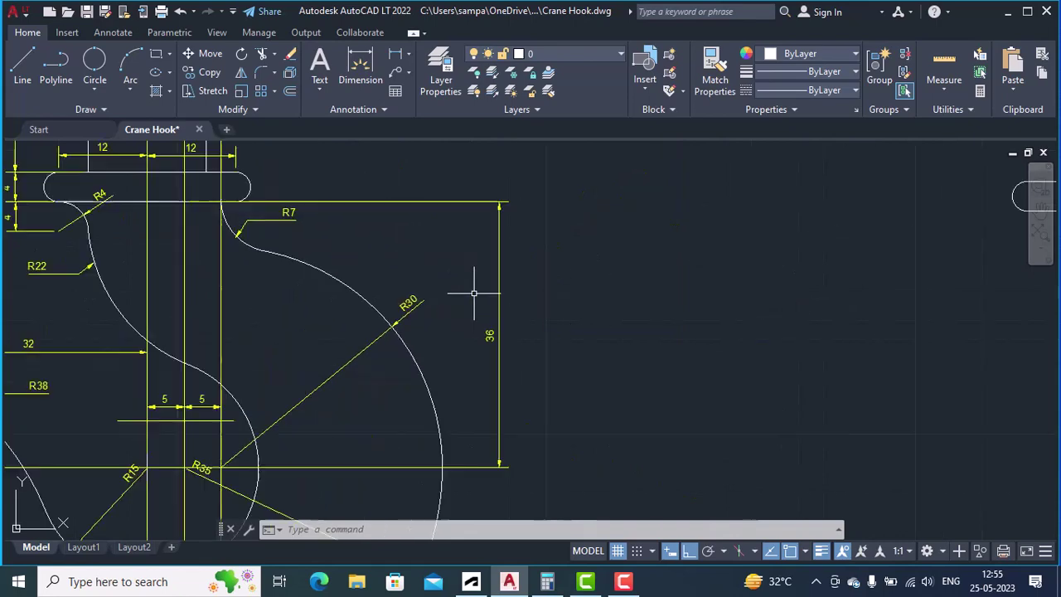
scroll(475, 293, "down", 5)
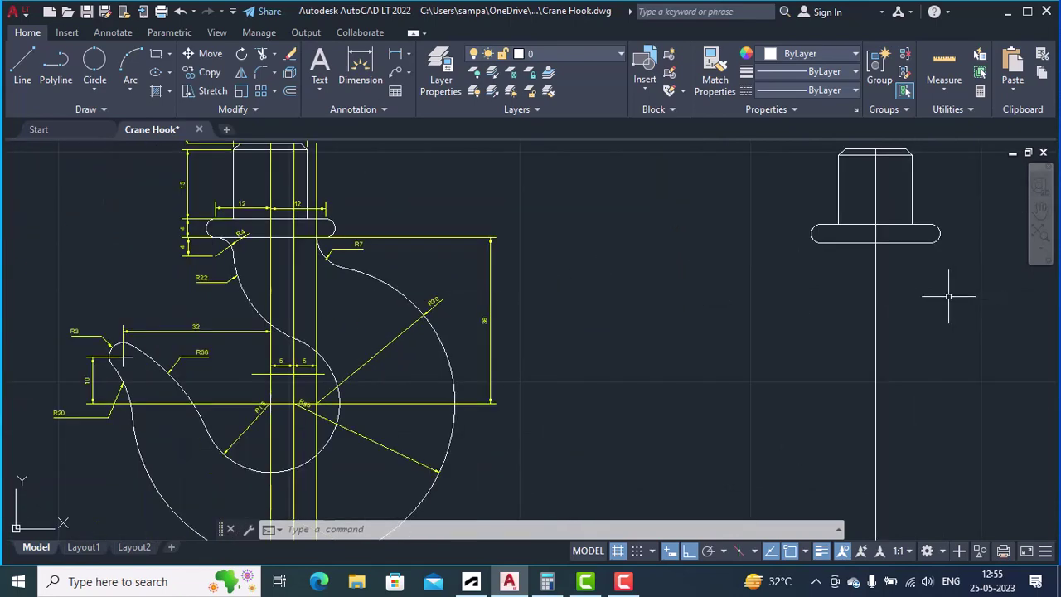
Offset the collar's bottom edge 36 units downward across the vertical centre line
type("ffse")
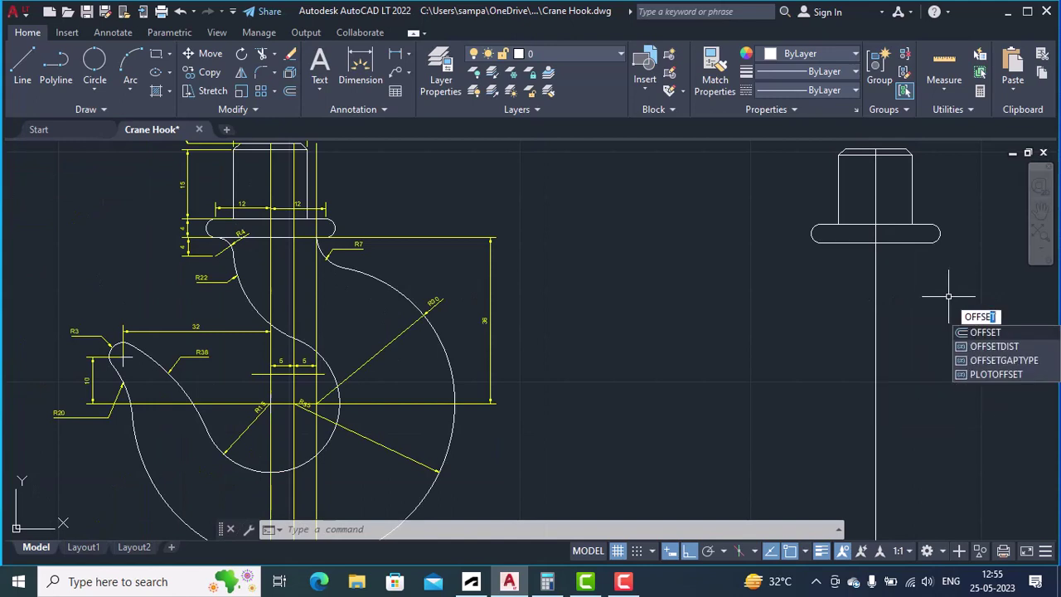
key("Return")
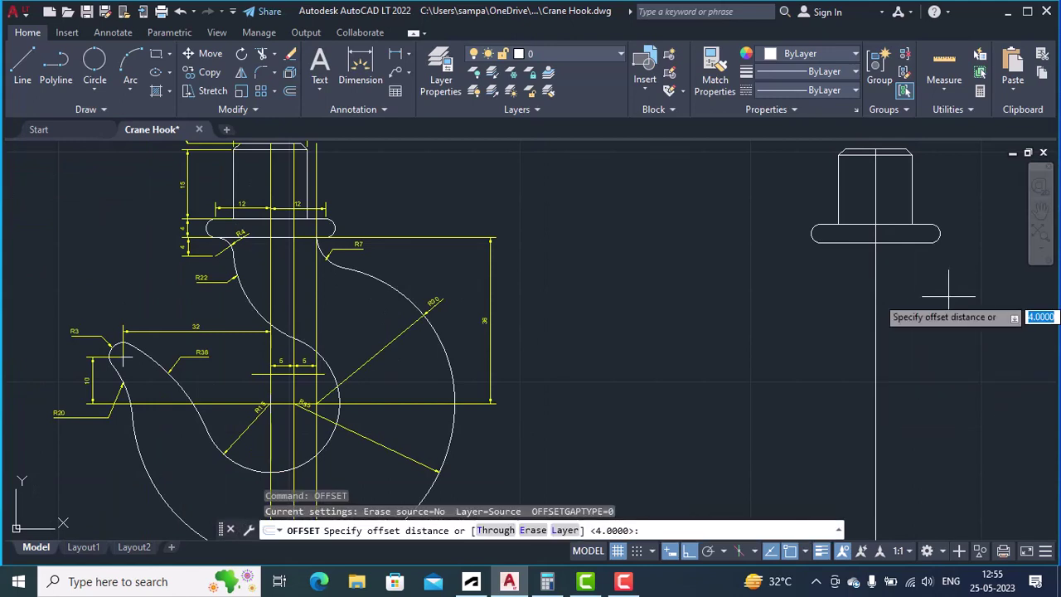
type("36")
key("Return")
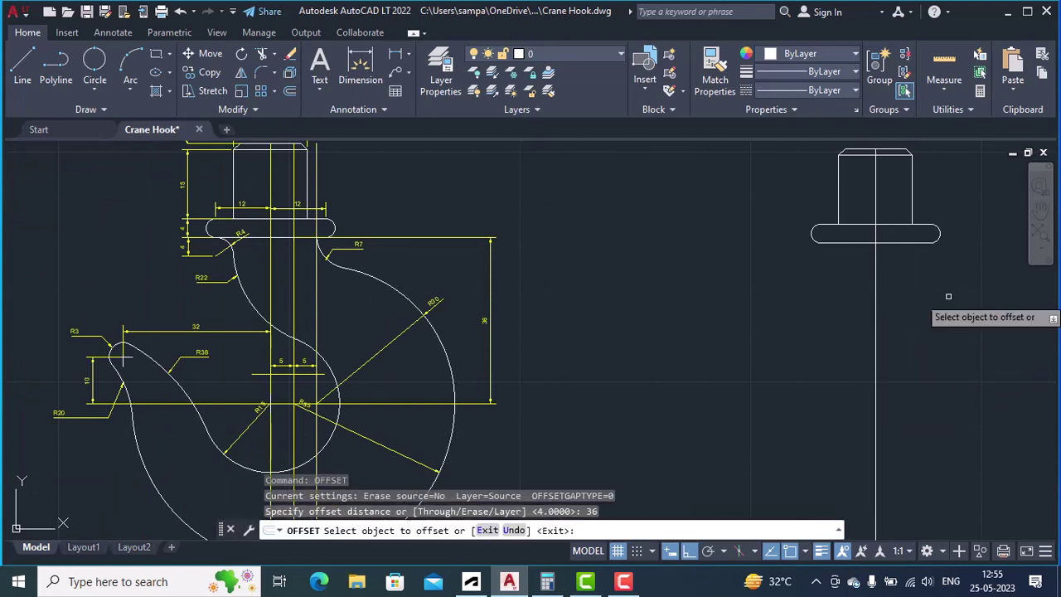
left_click(866, 242)
left_click(862, 382)
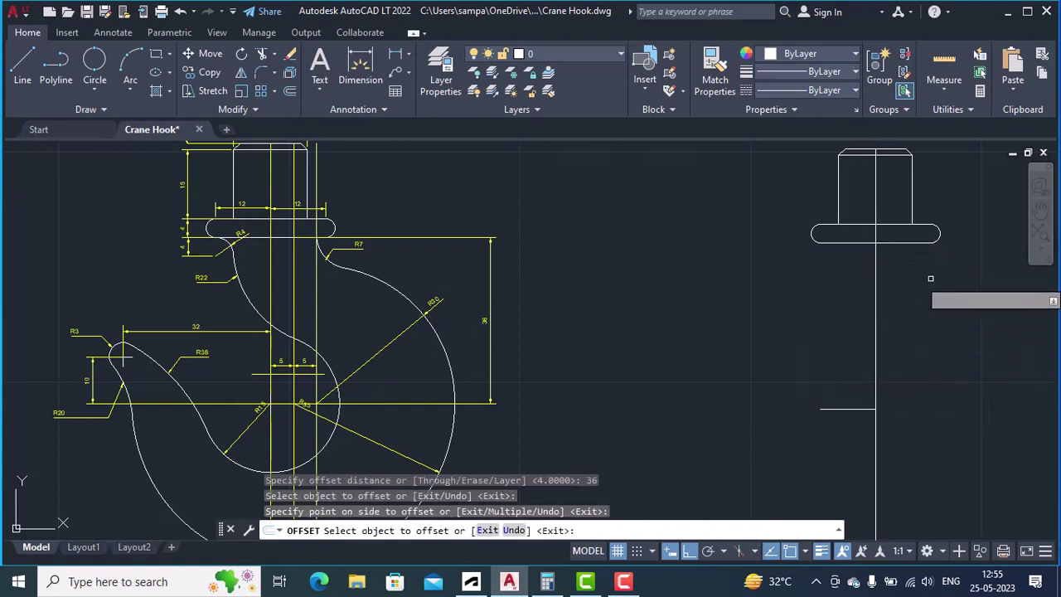
left_click(904, 242)
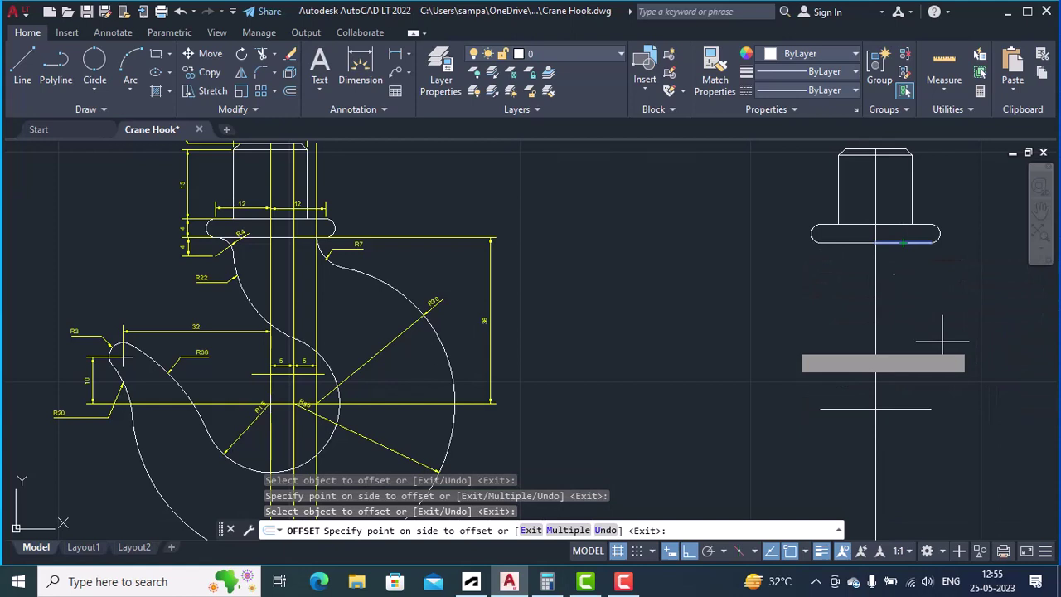
left_click(937, 406)
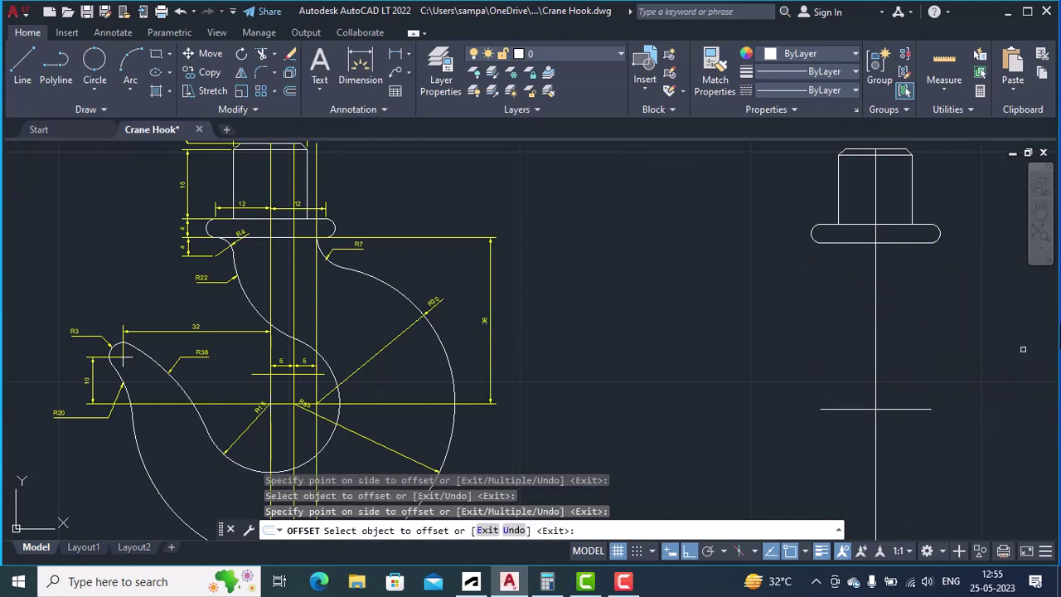
key("Return")
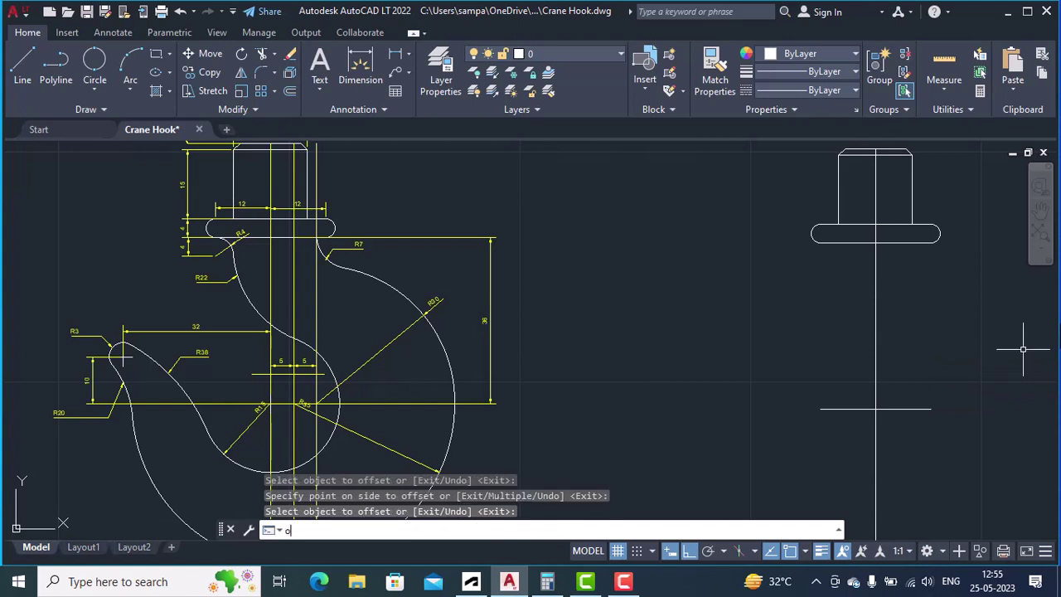
key("Escape")
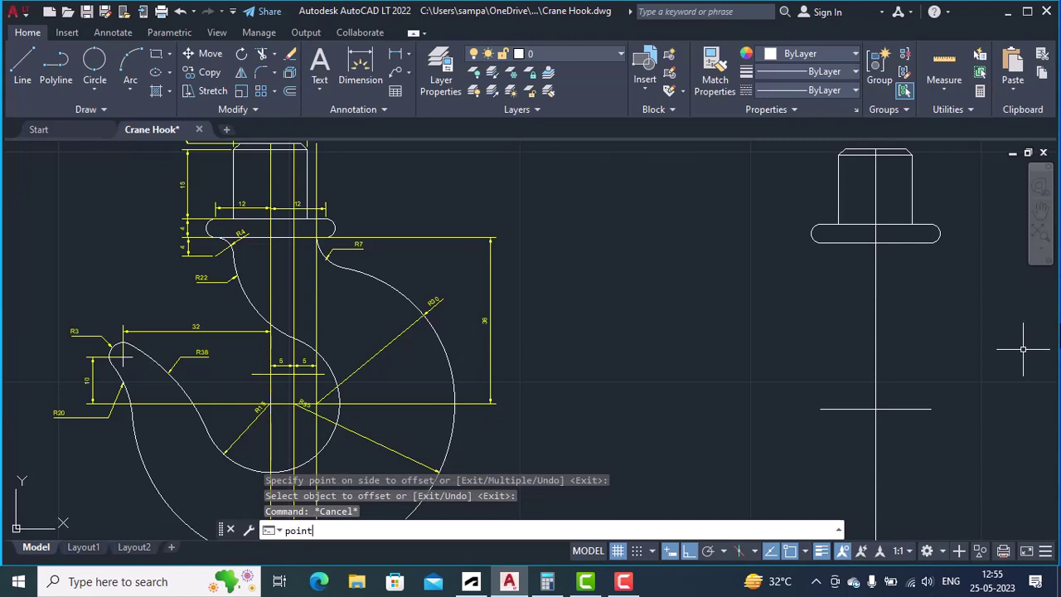
Place a point at the centre-line crossing of the lower horizontal line
type("point")
key("Return")
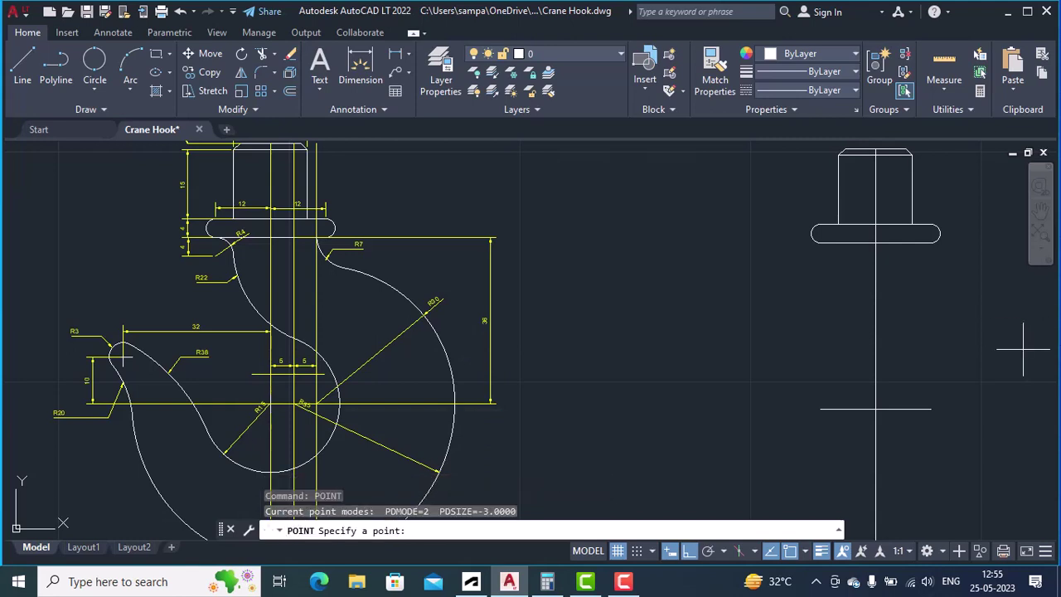
left_click(876, 408)
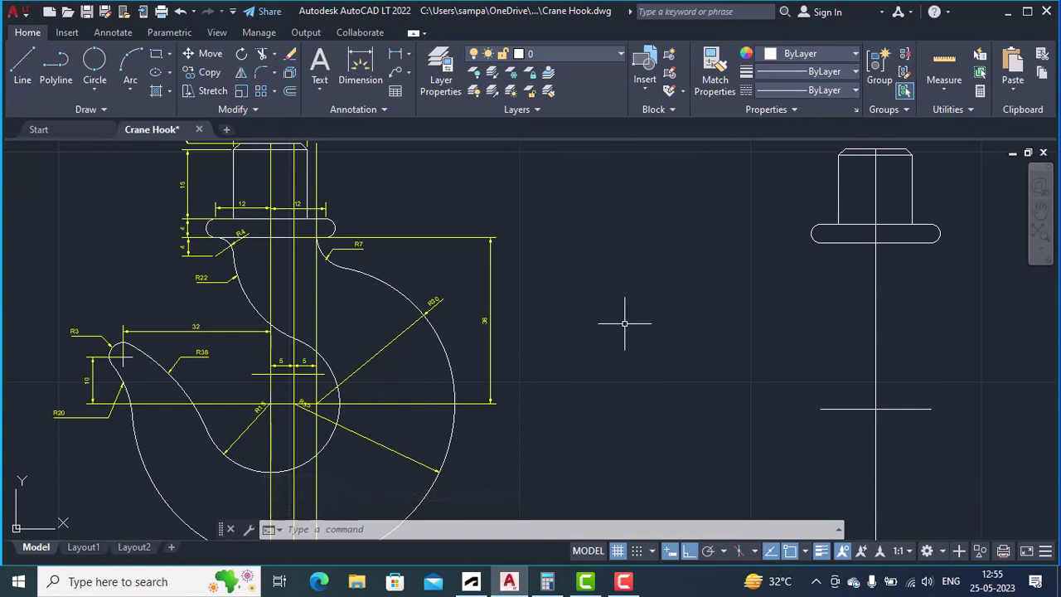
Draw a long vertical line to the left of the collar
key("Return")
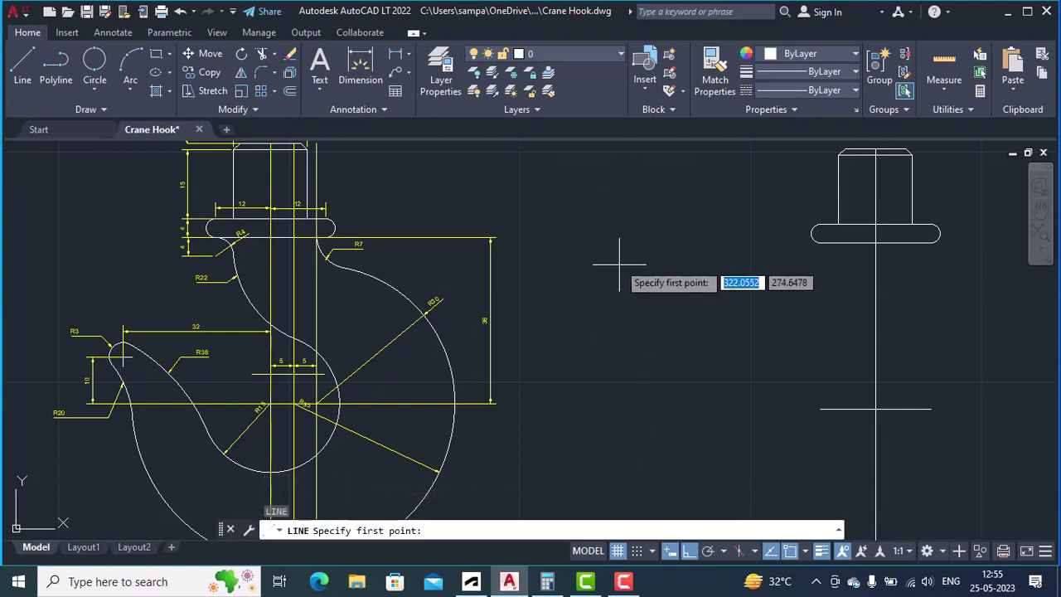
left_click(627, 203)
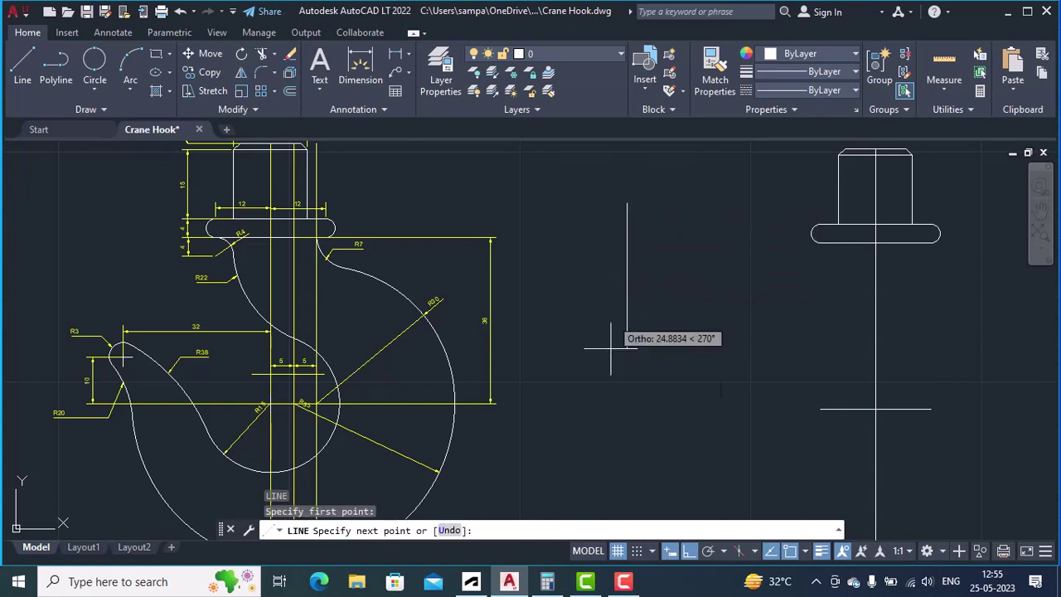
left_click(621, 499)
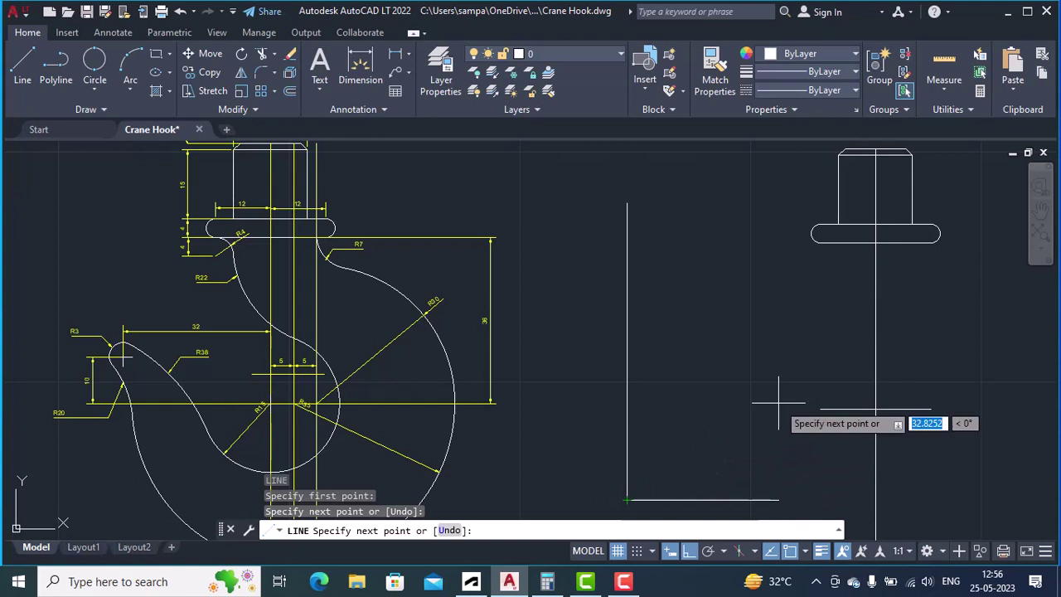
key("Return")
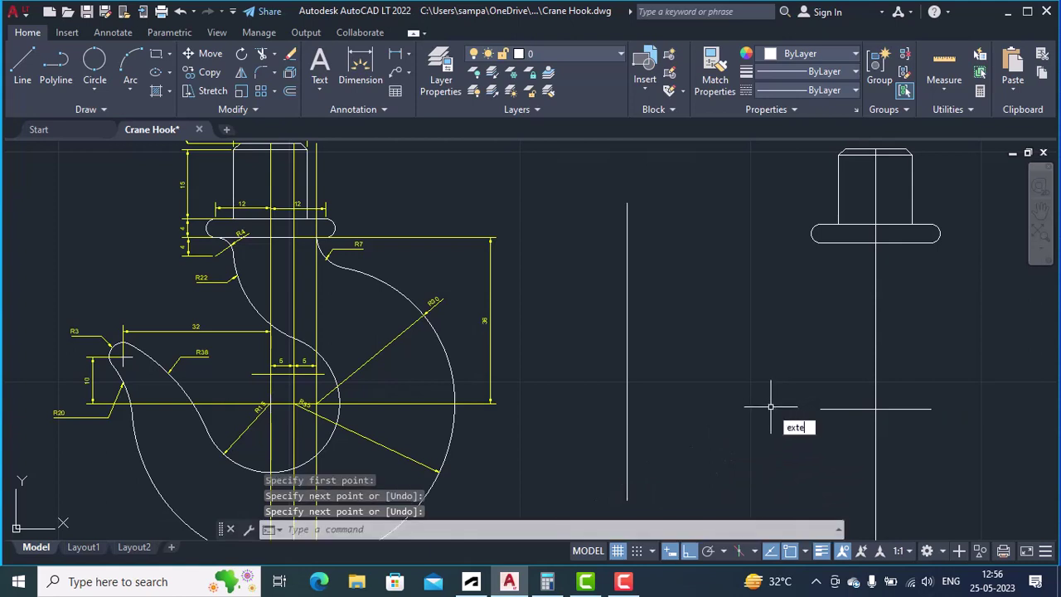
Extend the lower horizontal line to meet the new vertical line
type("extend")
key("Return")
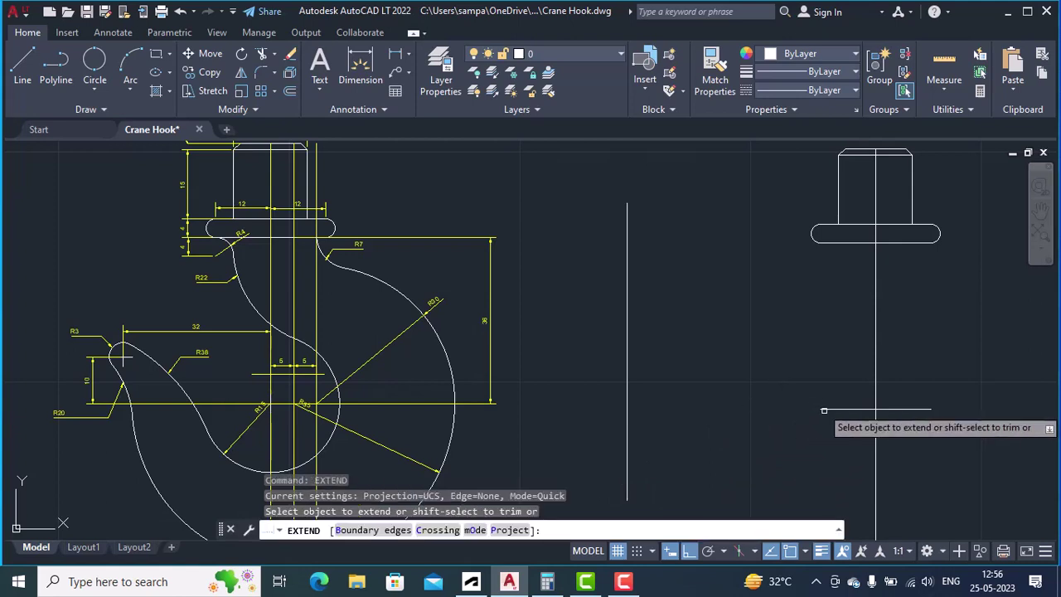
left_click(831, 407)
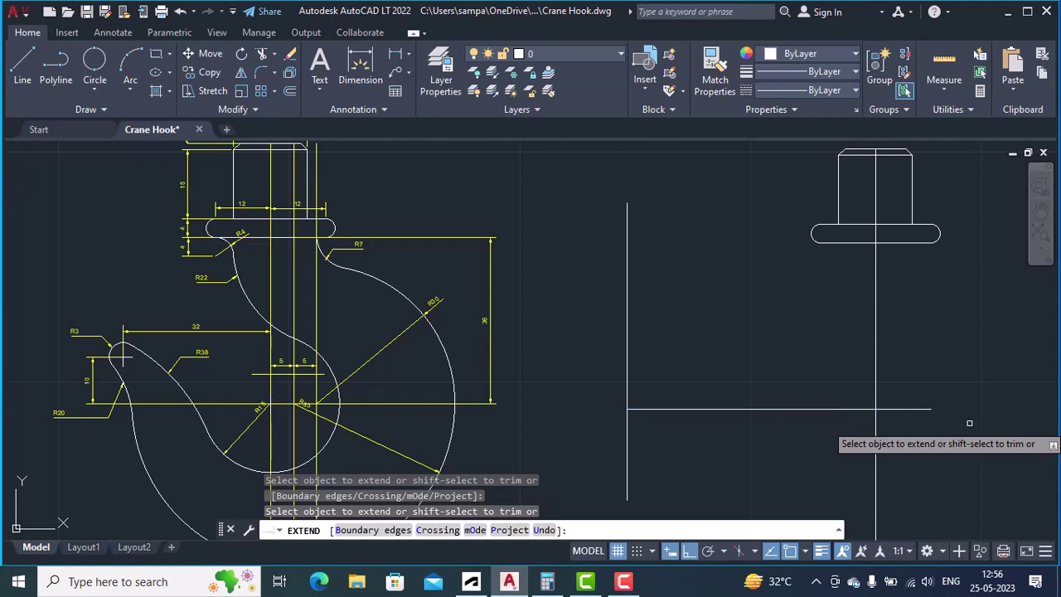
key("Return")
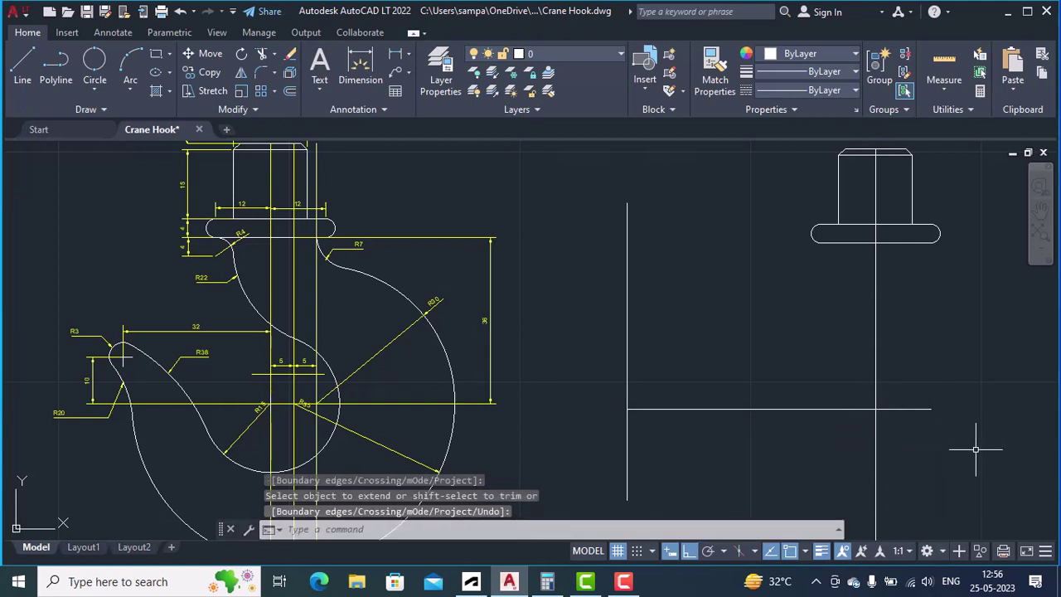
Draw a radius-15 circle centred where the centre line crosses the lower horizontal line
scroll(266, 435, "up", 4)
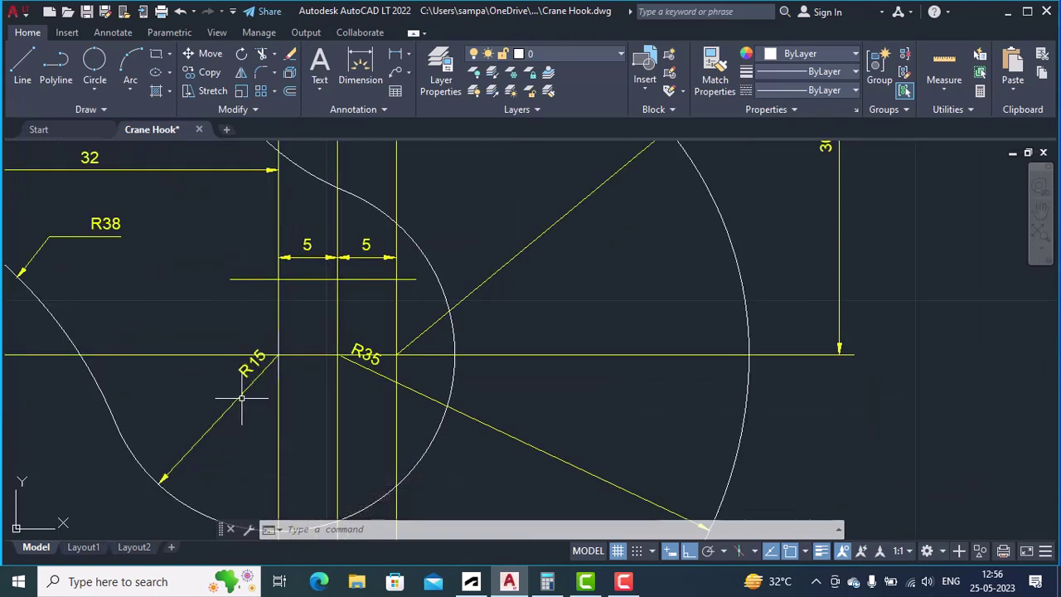
scroll(241, 398, "down", 3)
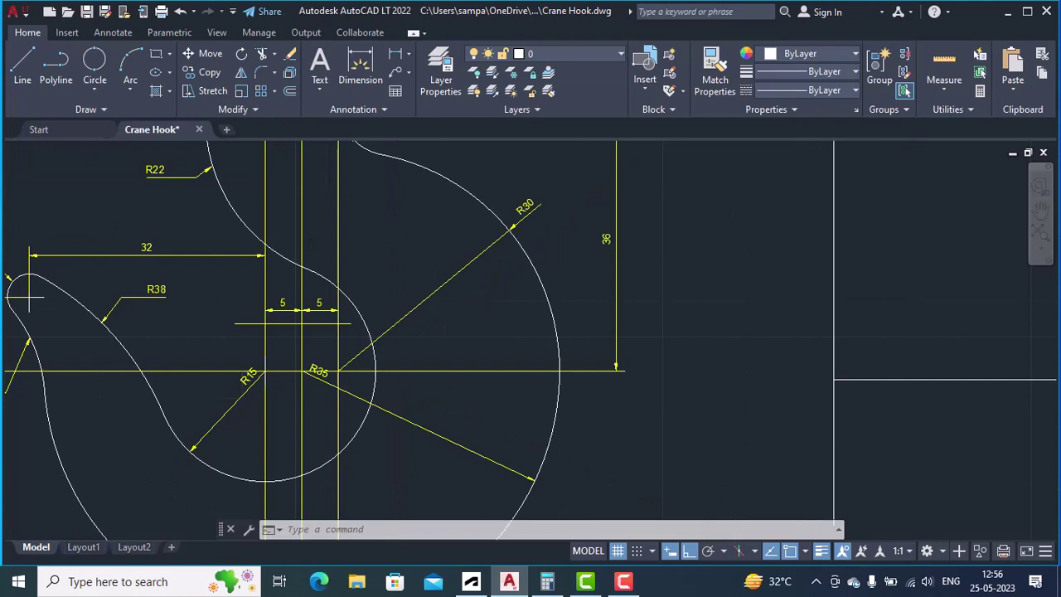
scroll(241, 398, "down", 1)
scroll(241, 399, "down", 2)
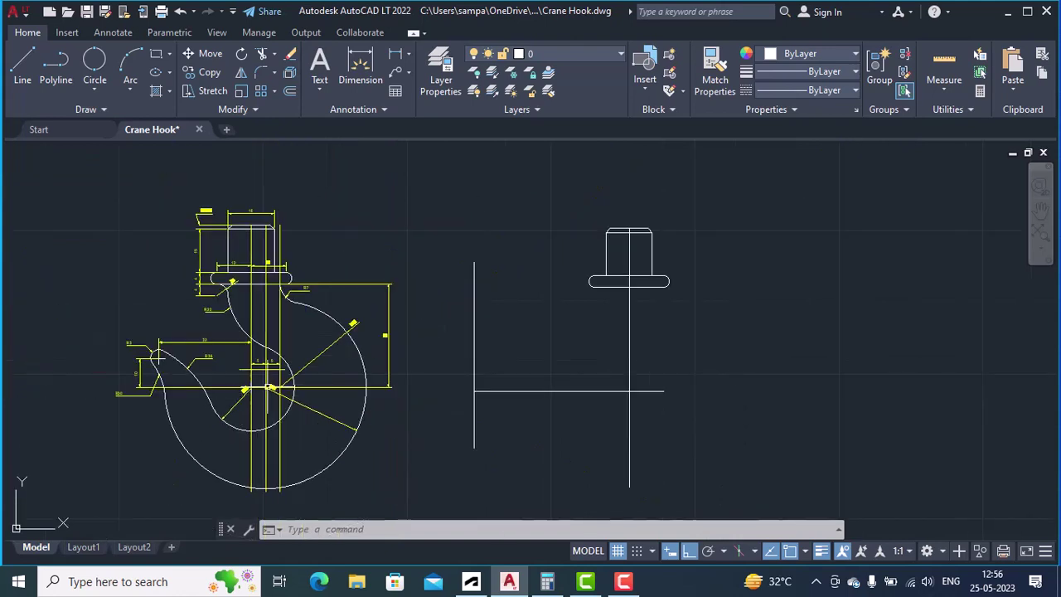
left_click(97, 84)
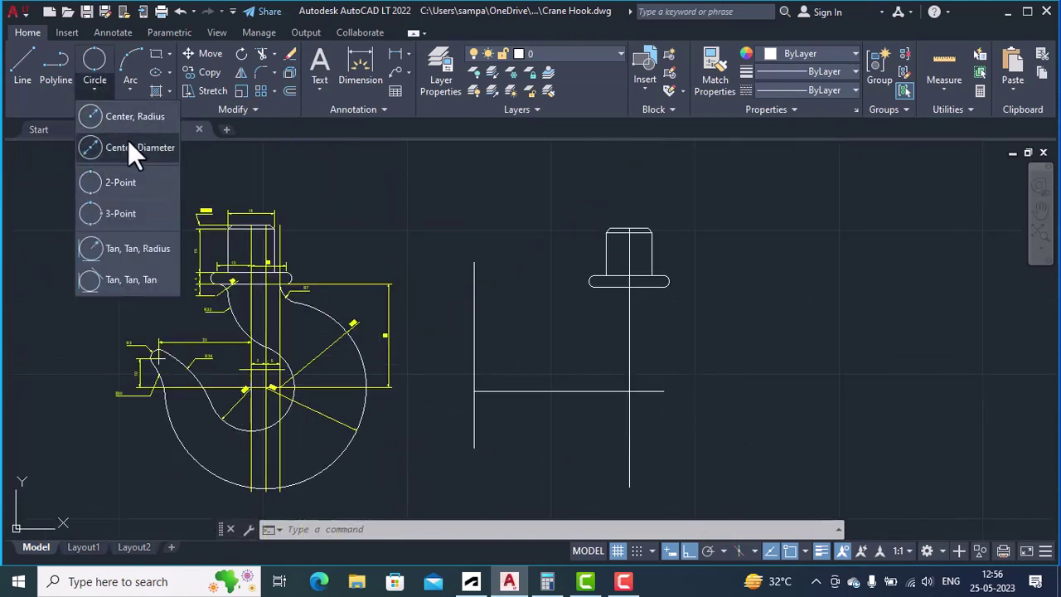
left_click(136, 118)
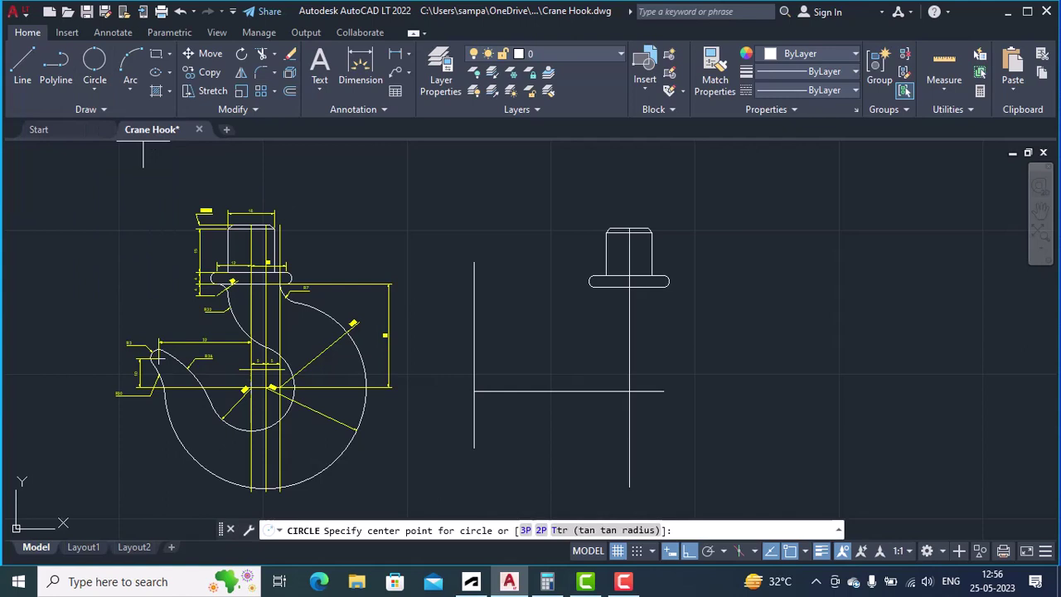
left_click(629, 391)
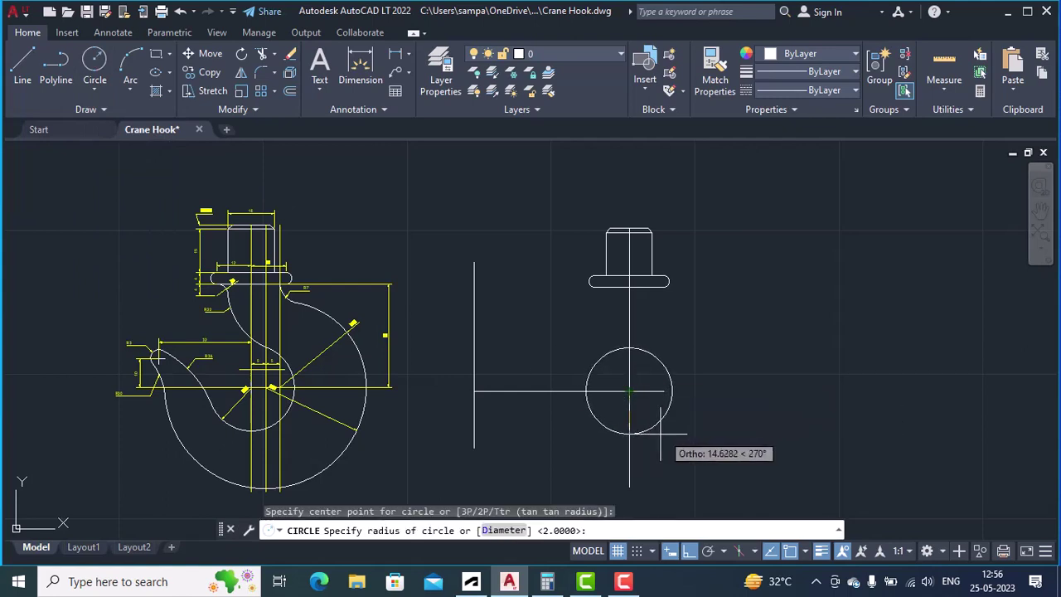
type("15")
key("Return")
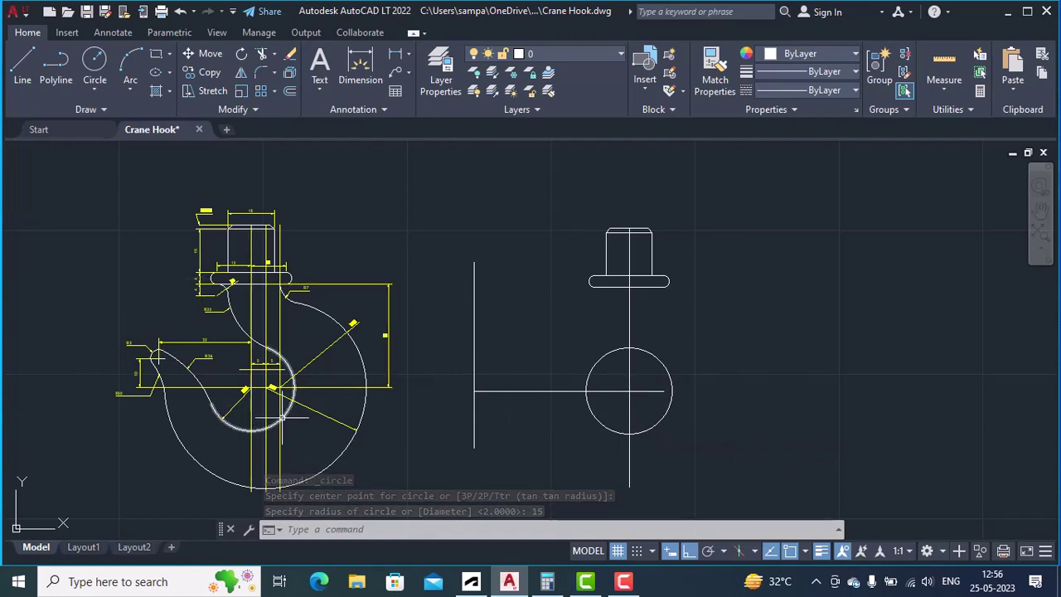
Pan and zoom around the reference drawing to inspect its R4 and R22 blends
scroll(282, 414, "up", 4)
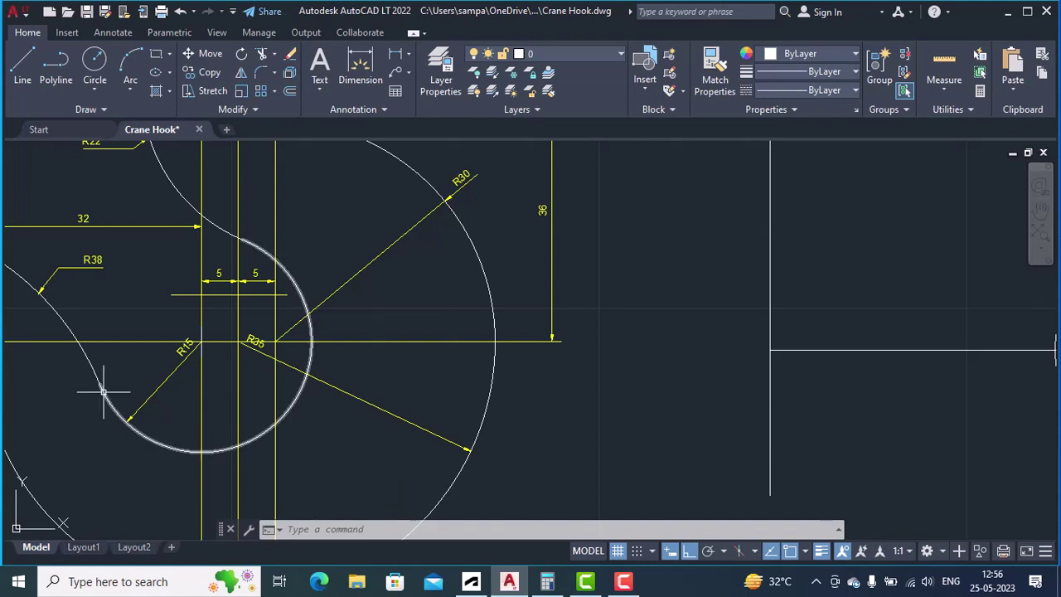
scroll(321, 312, "down", 1)
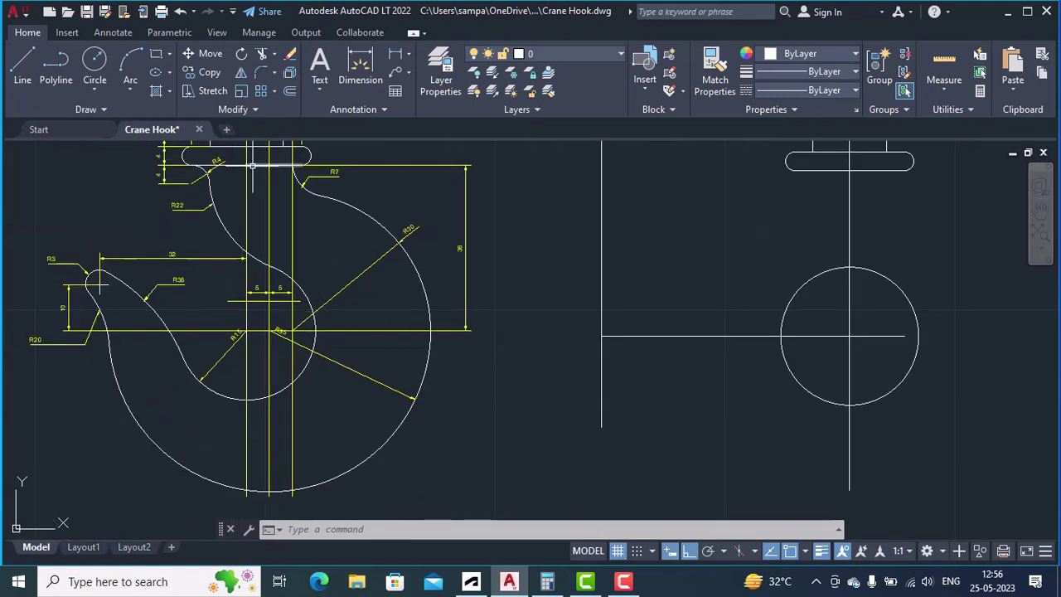
middle_click_drag(251, 166, 271, 293)
right_click(272, 291)
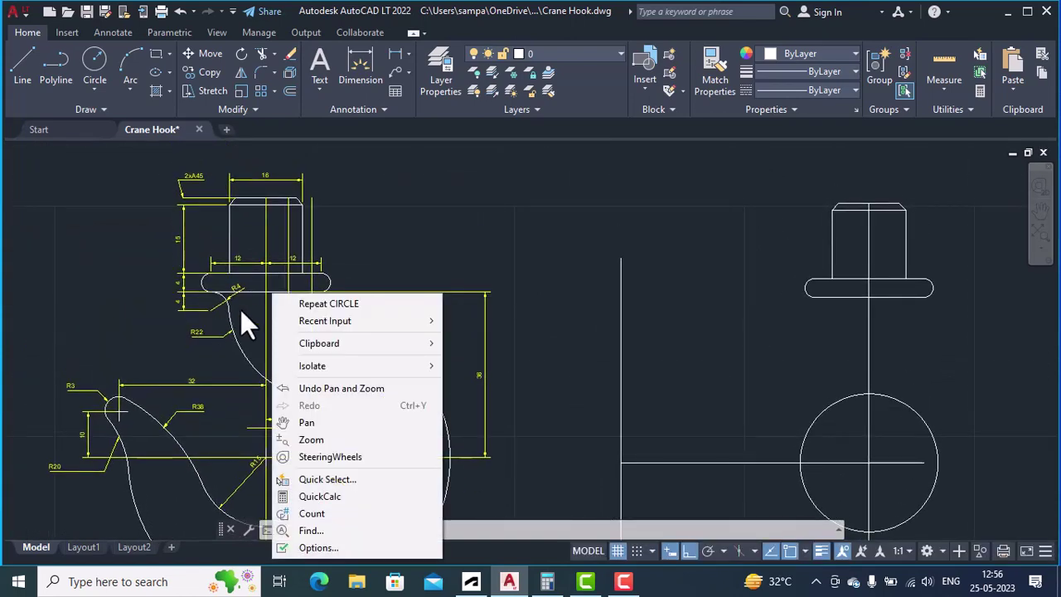
left_click(240, 309)
scroll(241, 309, "up", 6)
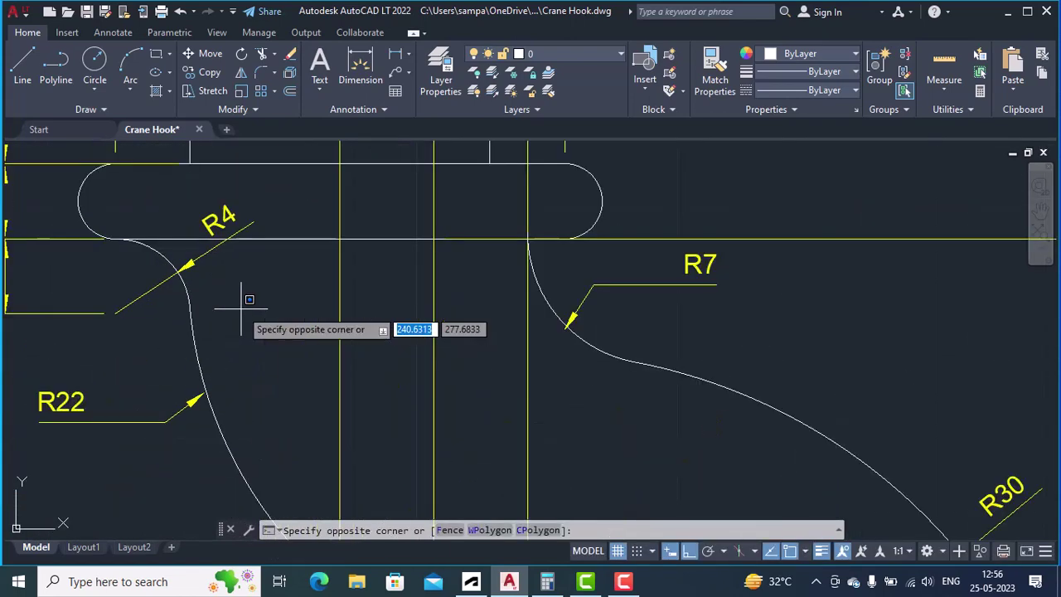
middle_click_drag(240, 309, 380, 356)
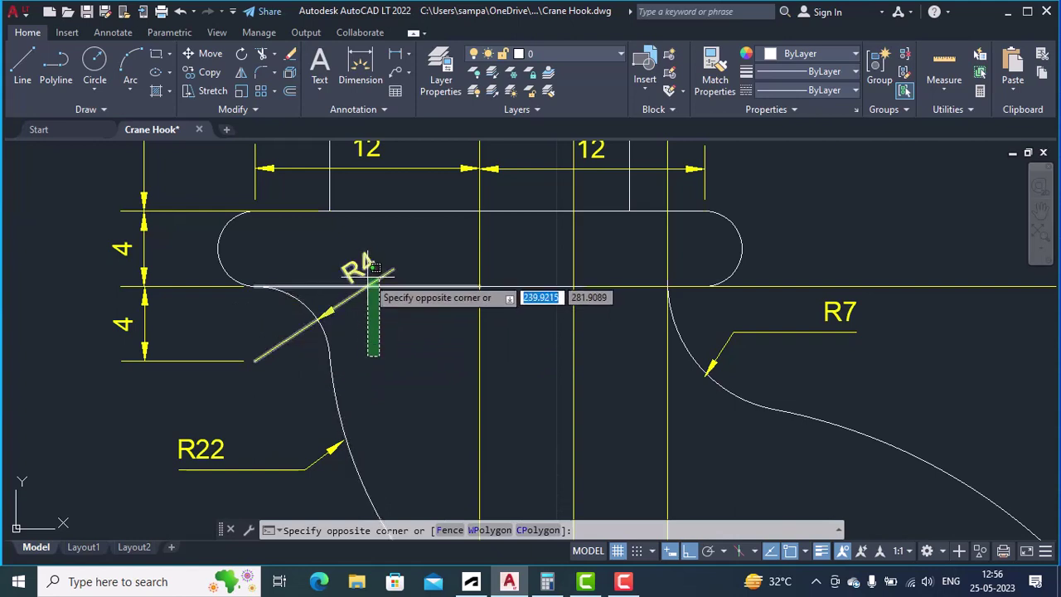
key("Escape")
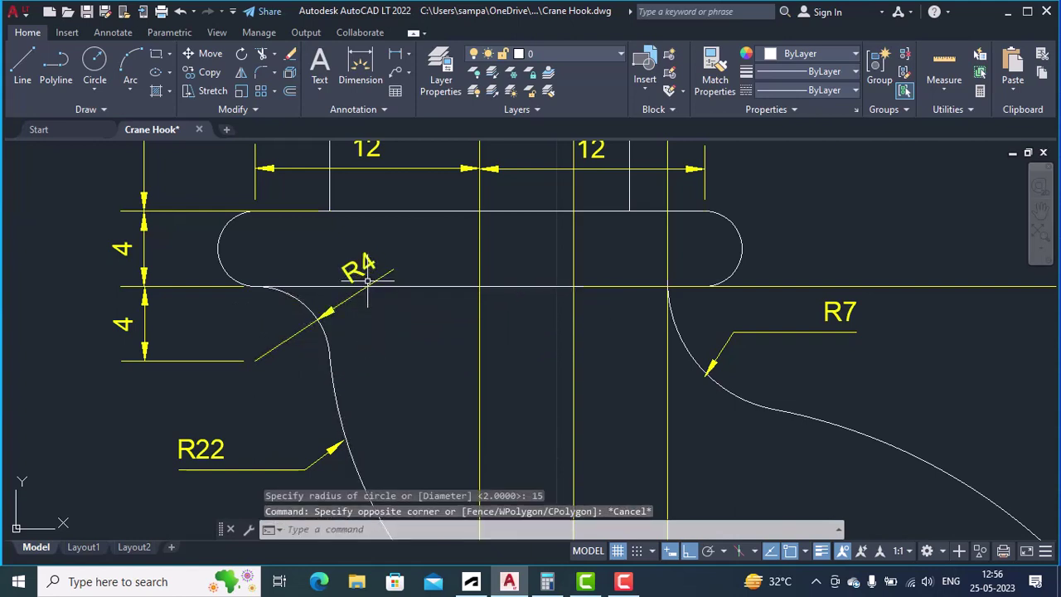
right_click(412, 343)
key("Escape")
scroll(414, 345, "down", 4)
Pan and zoom onto the redrawn hook's collar beside the reference
middle_click_drag(620, 403, 206, 378)
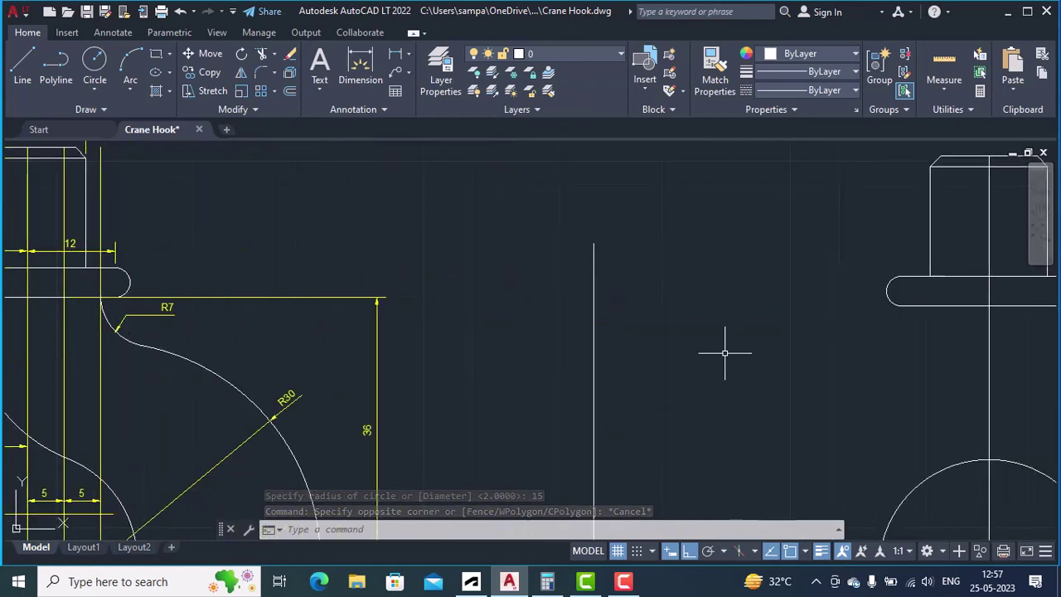
right_click(752, 369)
key("Escape")
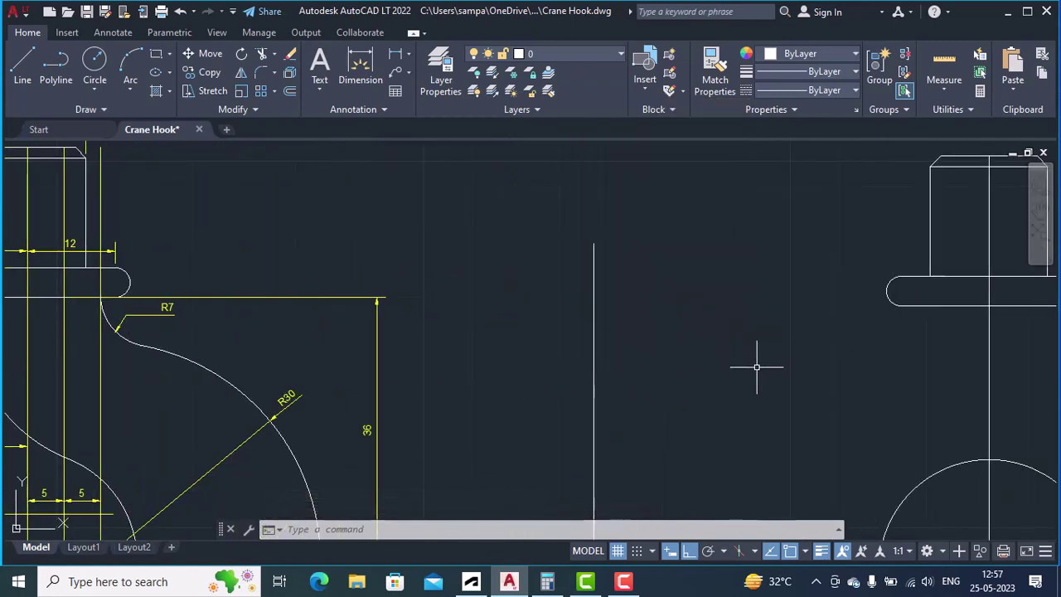
scroll(590, 365, "up", 3)
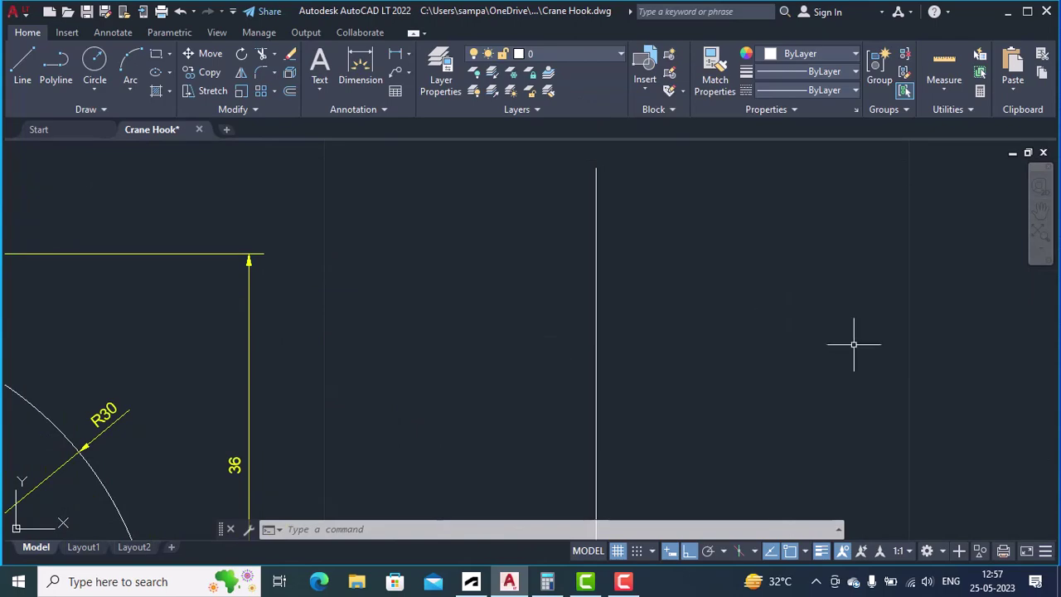
scroll(853, 343, "down", 5)
middle_click_drag(953, 353, 637, 360)
scroll(646, 343, "up", 4)
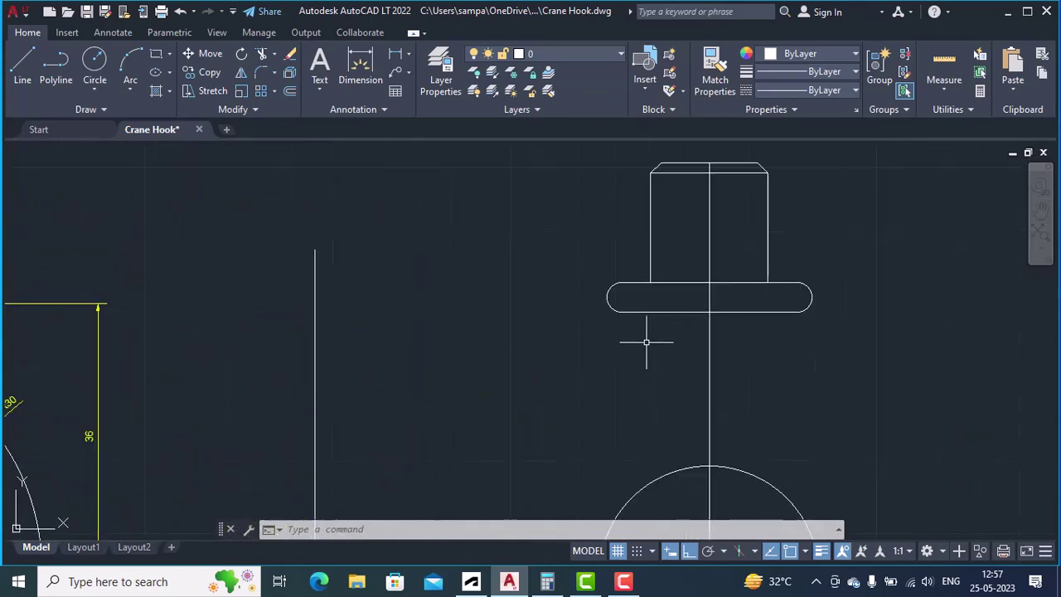
Draw a 4-unit vertical line down from the collar's left underside
type("l")
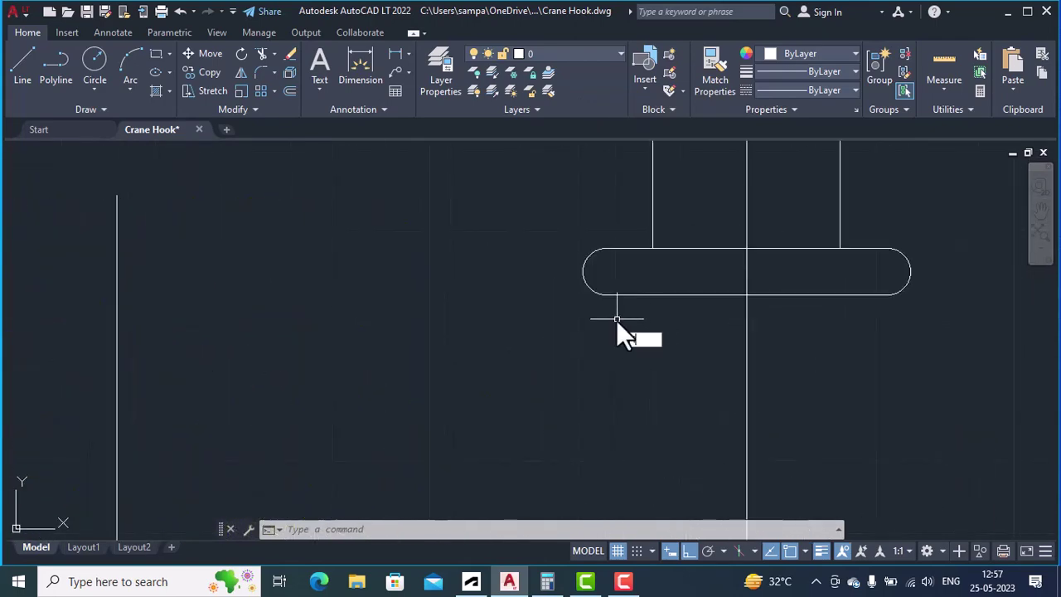
key("Return")
left_click(605, 294)
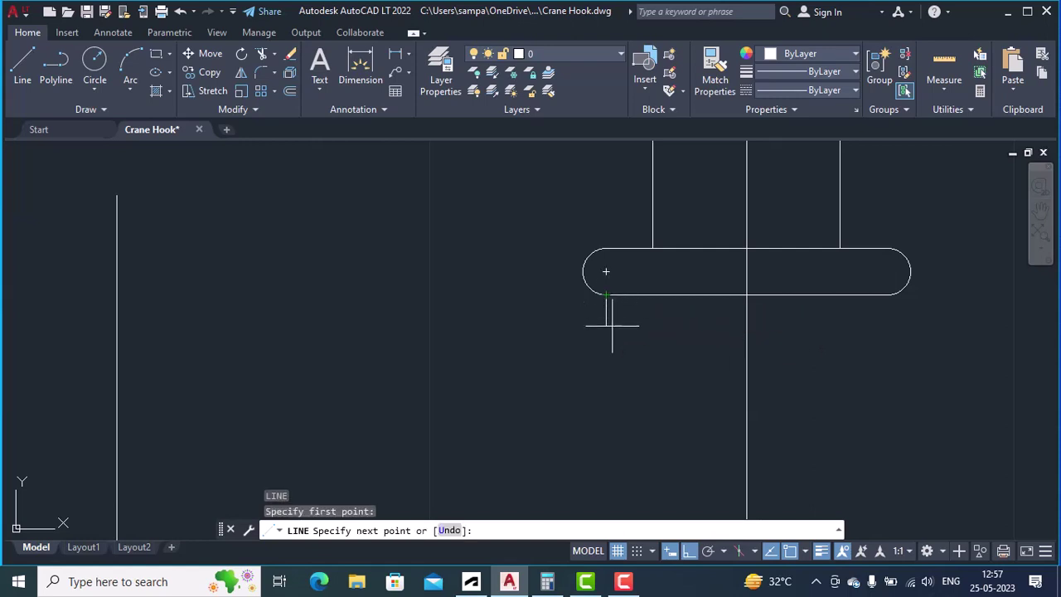
type("4")
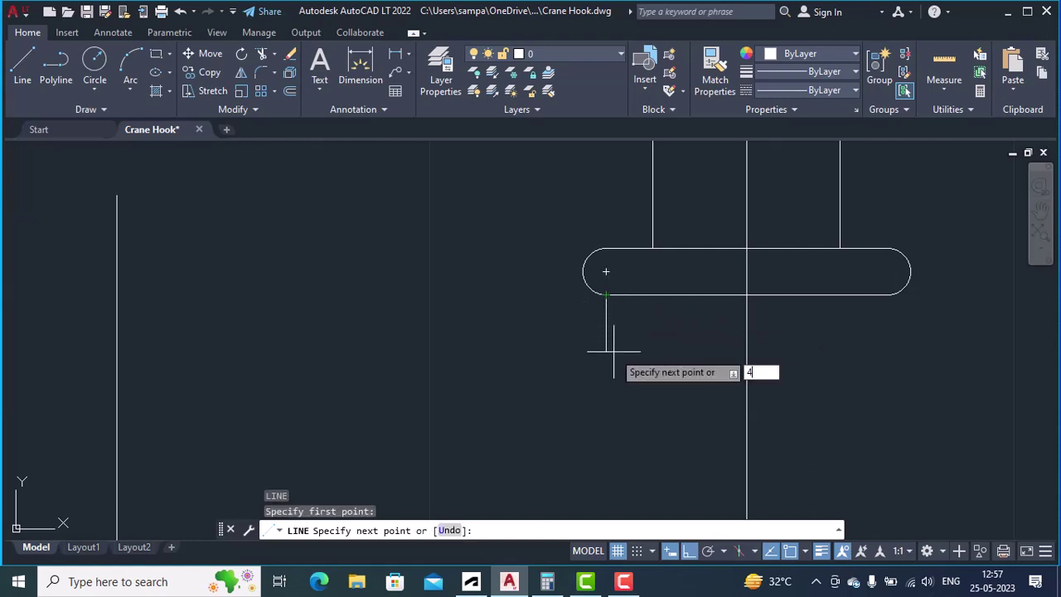
key("Return")
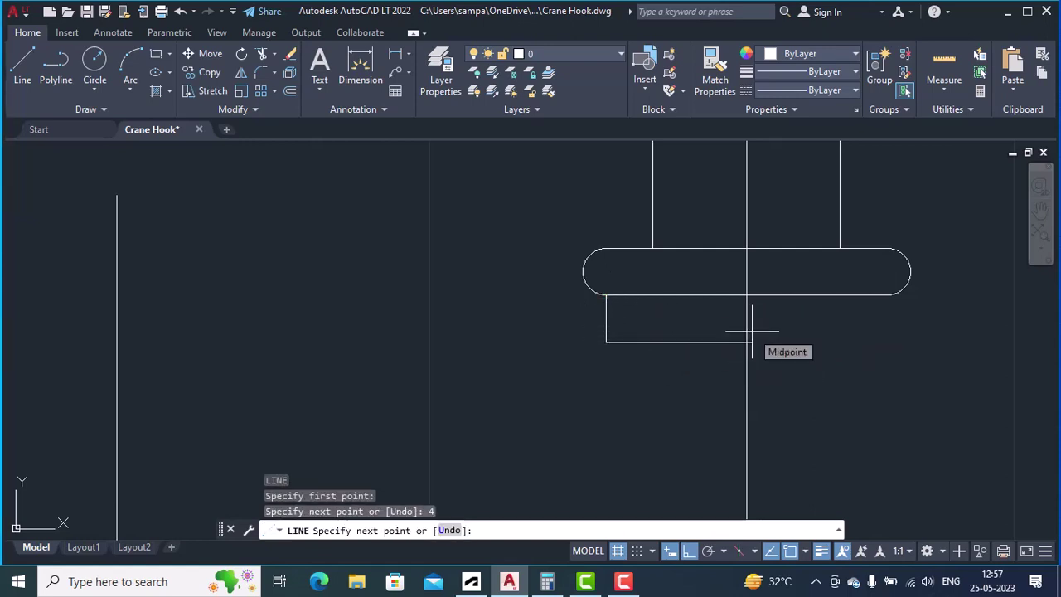
key("Return")
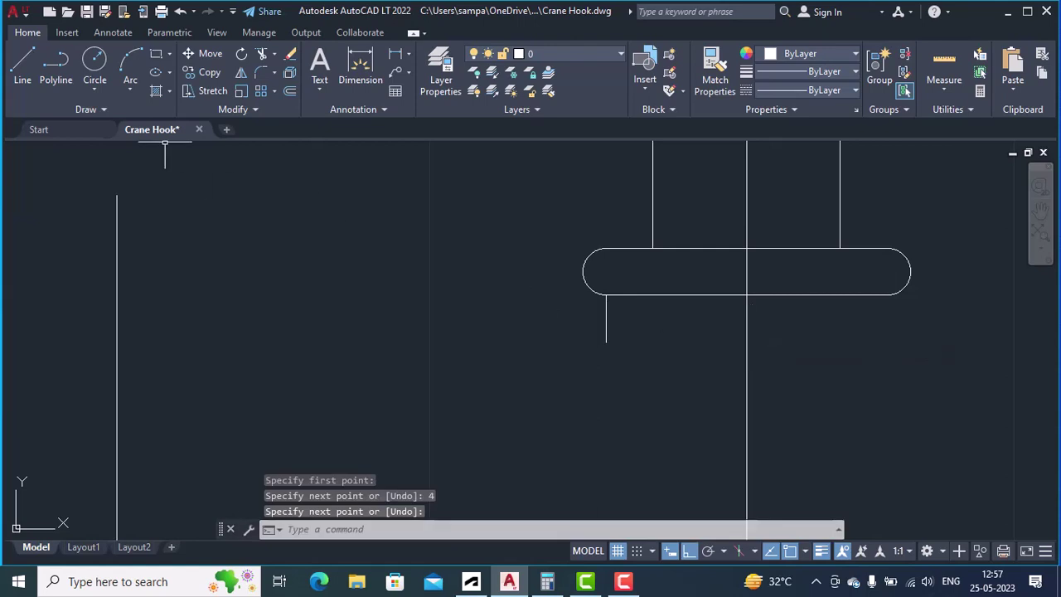
Draw a circle centred at the line's end with its radius reaching the collar
left_click(93, 91)
left_click(126, 118)
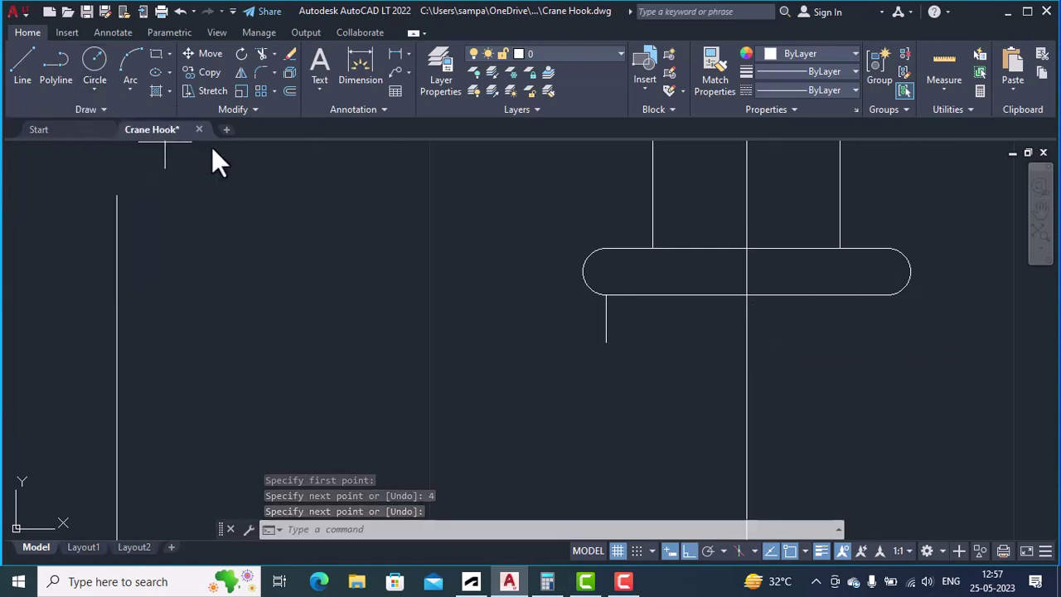
left_click(605, 342)
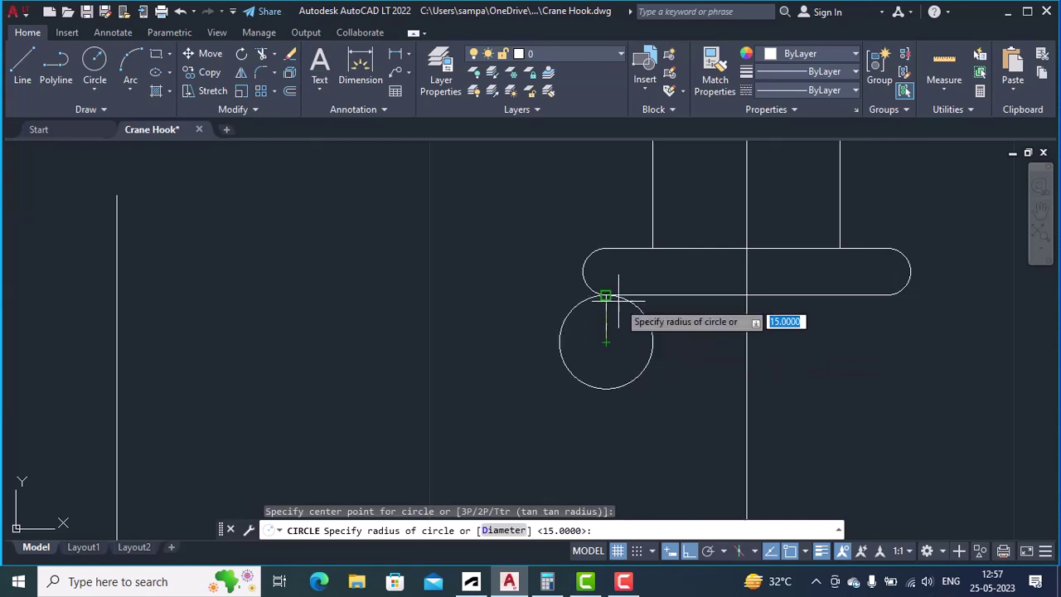
left_click(613, 297)
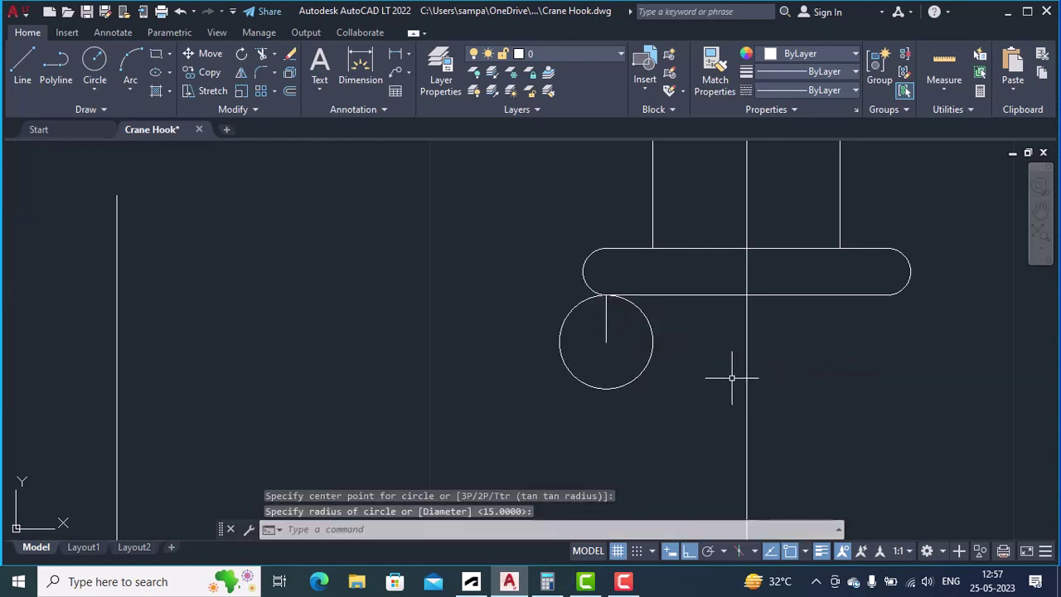
scroll(732, 377, "down", 2)
scroll(732, 378, "down", 2)
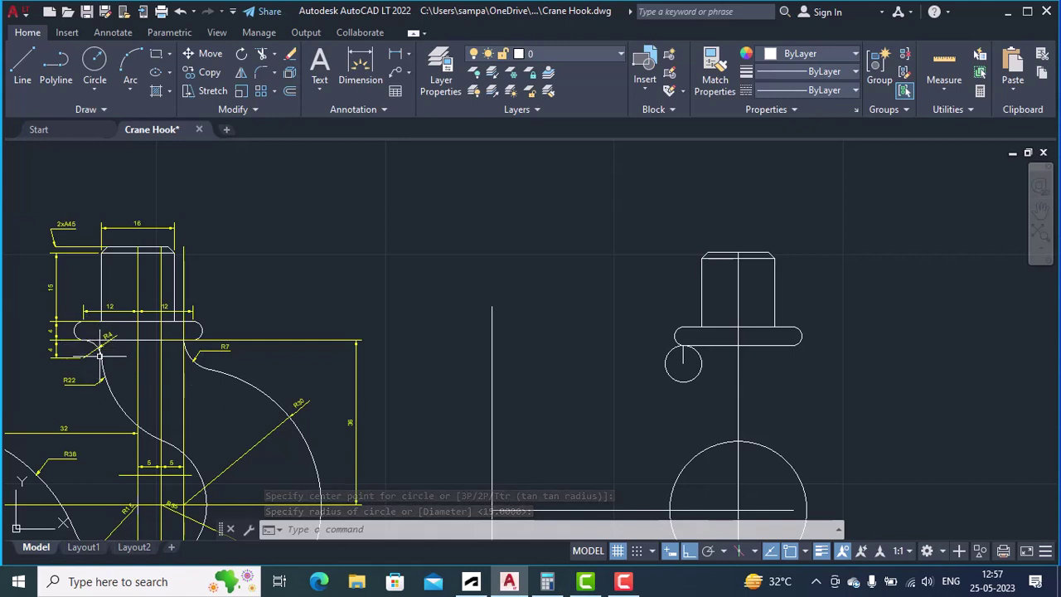
scroll(104, 372, "up", 2)
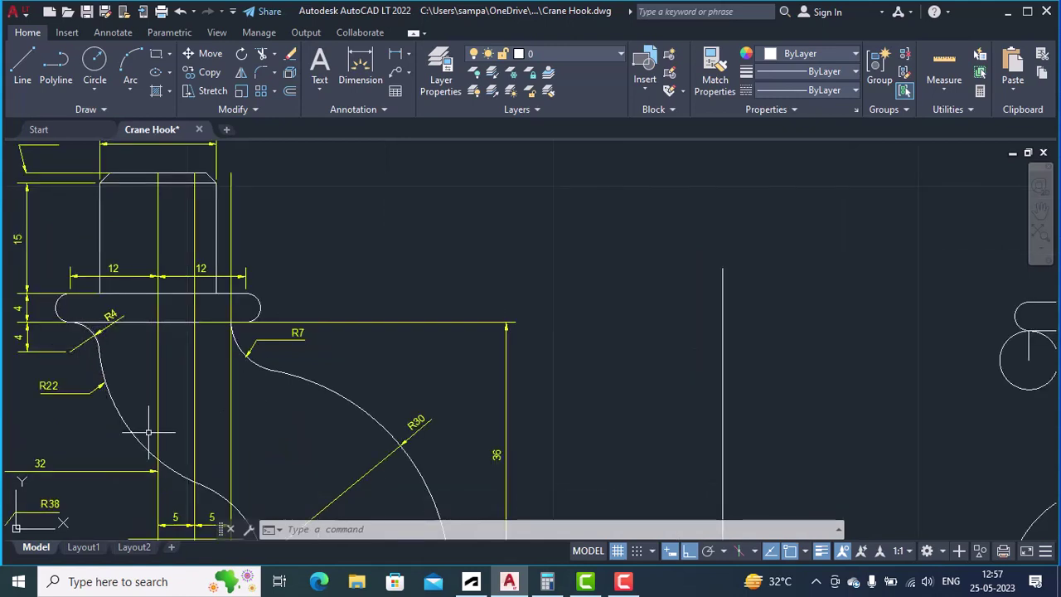
middle_click_drag(186, 432, 297, 331)
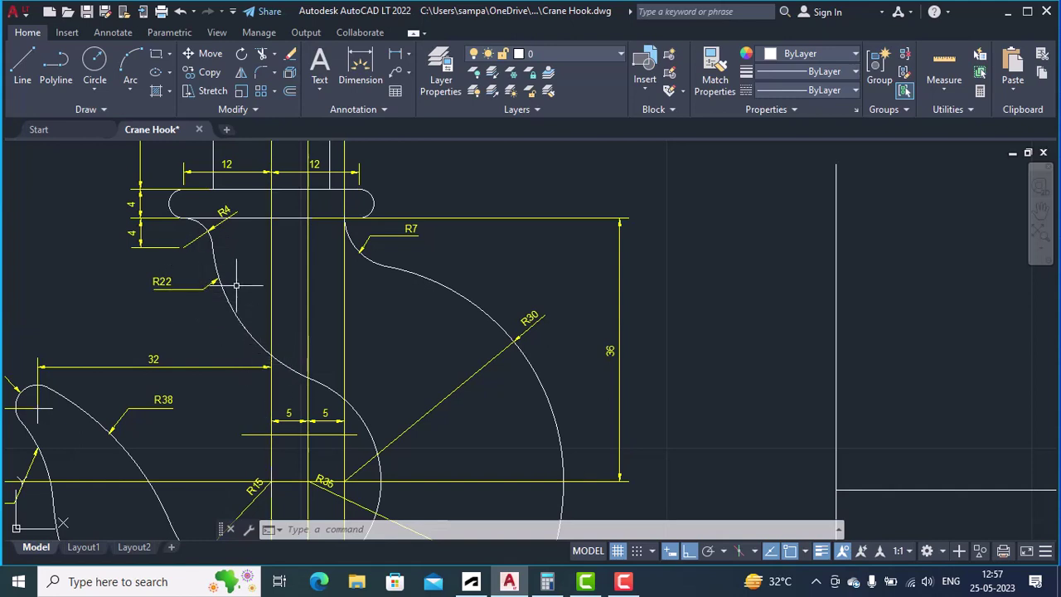
mouse_move(229, 306)
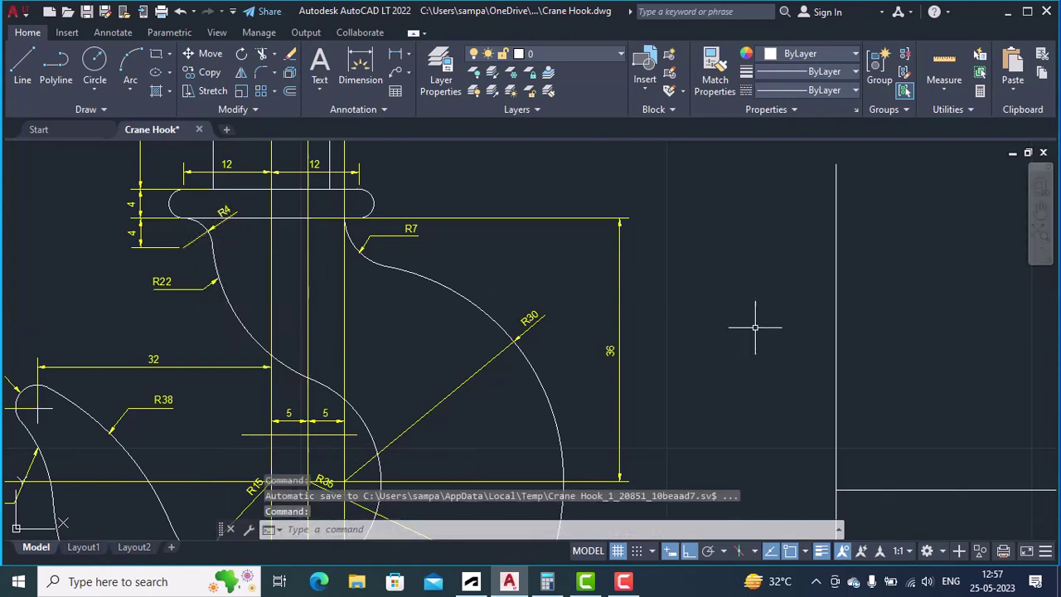
middle_click_drag(755, 327, 114, 329)
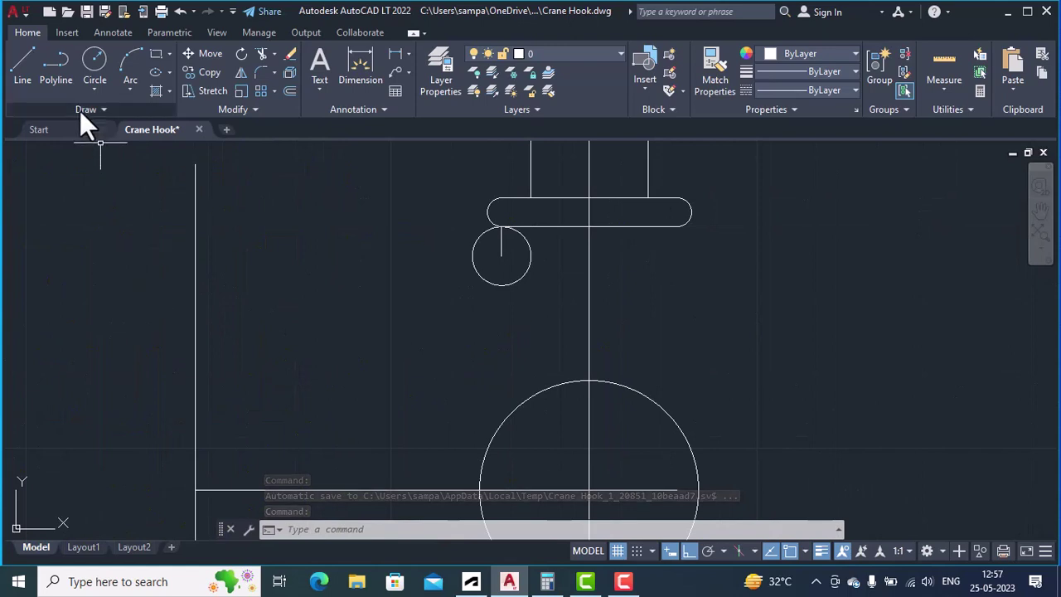
Draw a radius-22 Tan, Tan, Radius circle touching the small circle and large lower circle
left_click(91, 92)
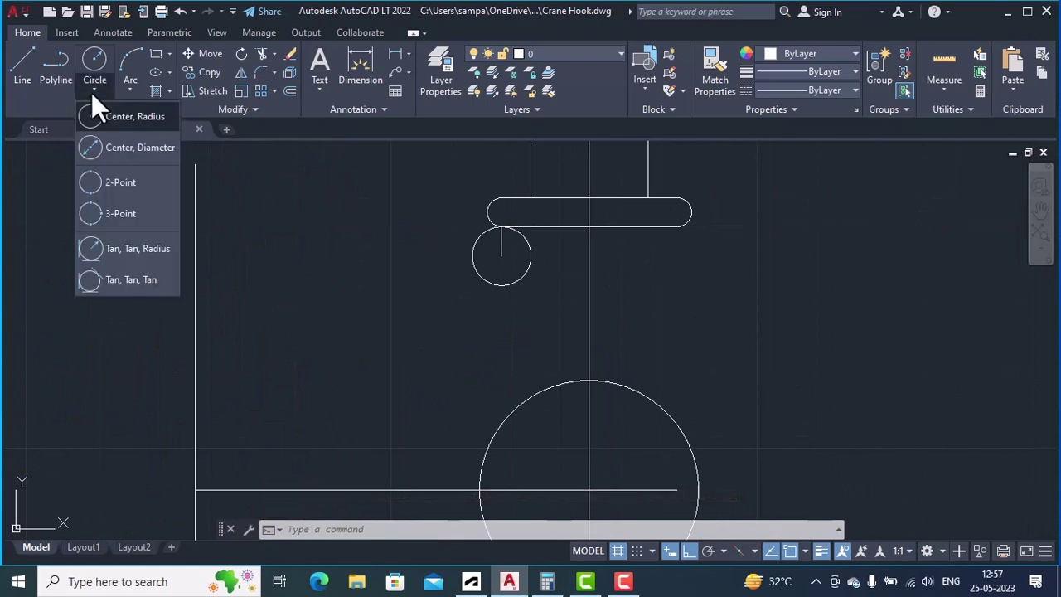
left_click(150, 250)
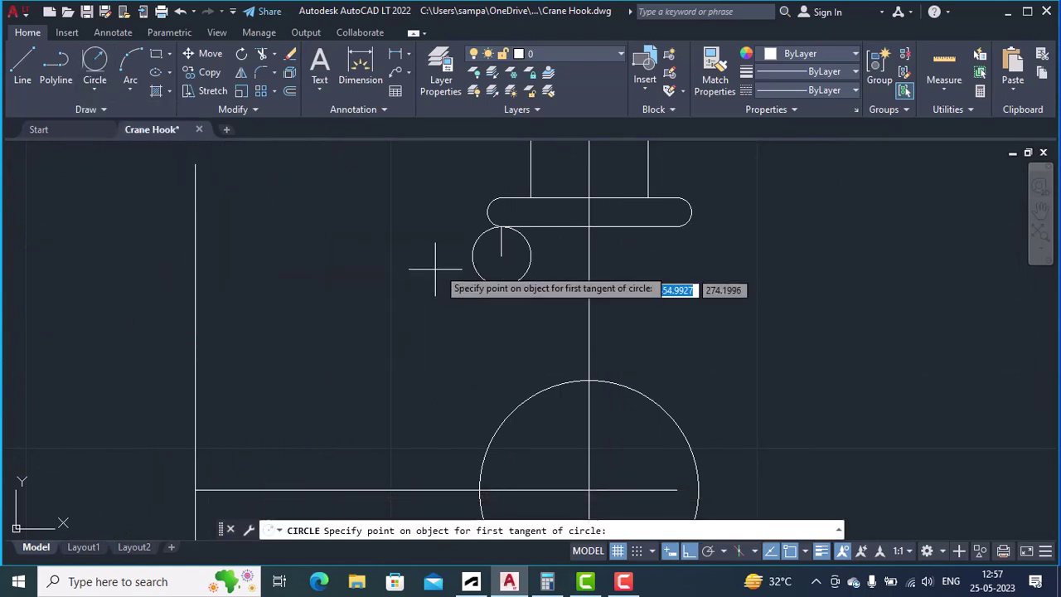
left_click(517, 267)
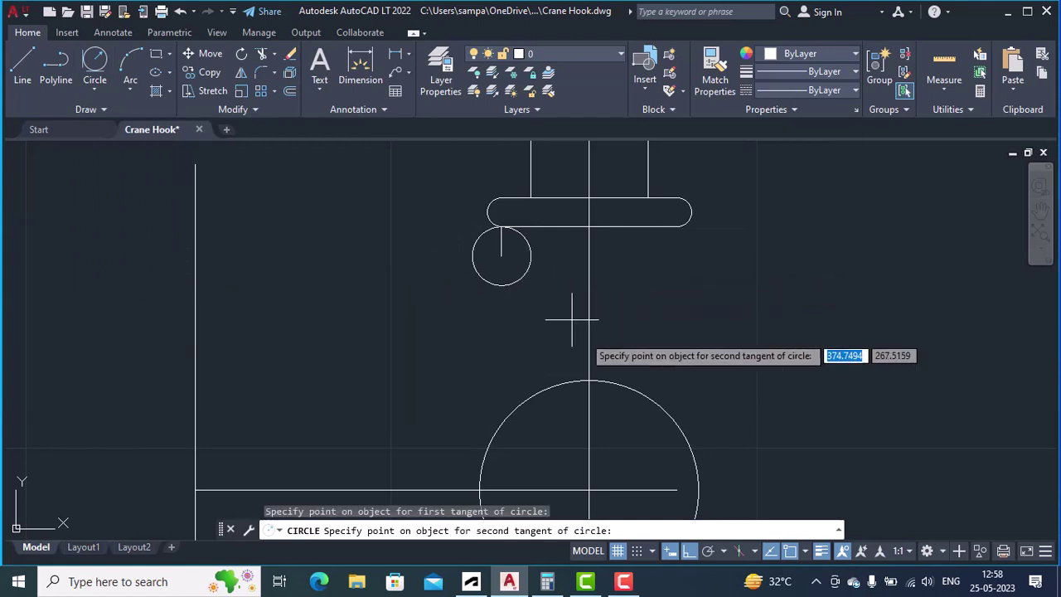
left_click(627, 383)
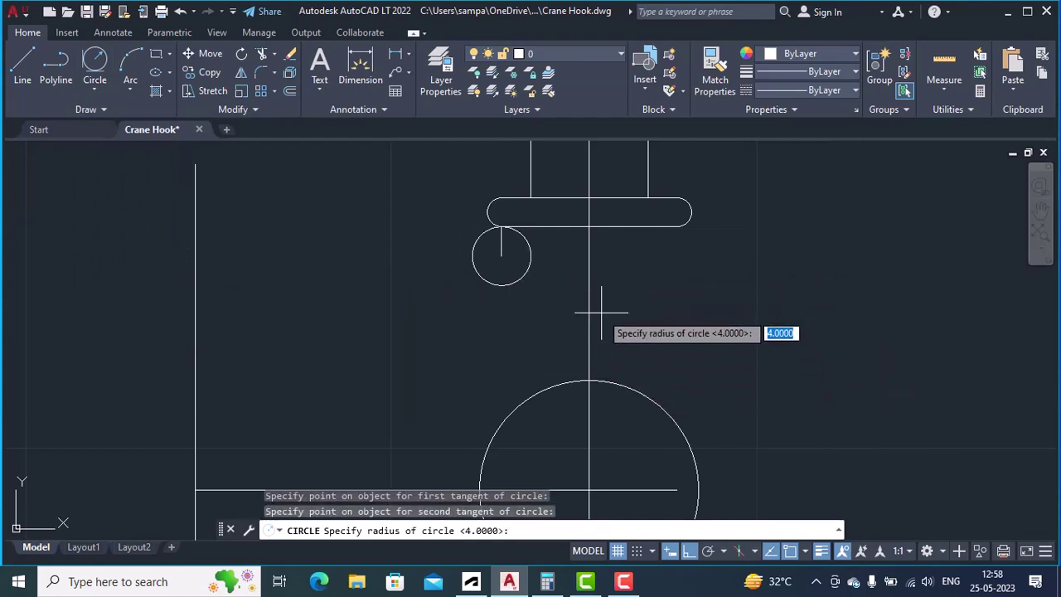
key("Return")
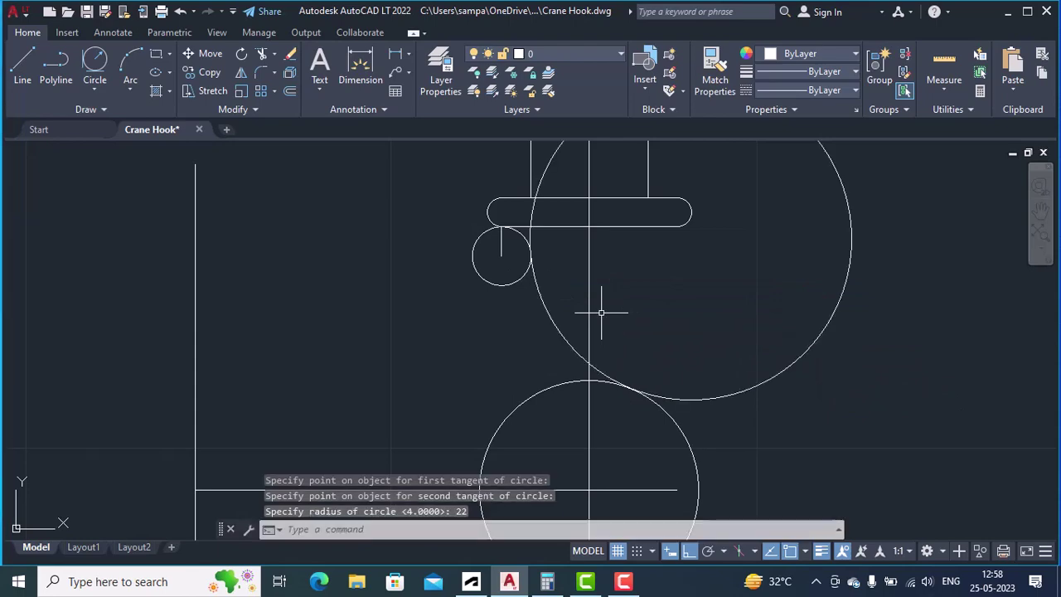
mouse_move(267, 370)
middle_mouse_down()
mouse_move(519, 358)
mouse_move(668, 377)
middle_mouse_up()
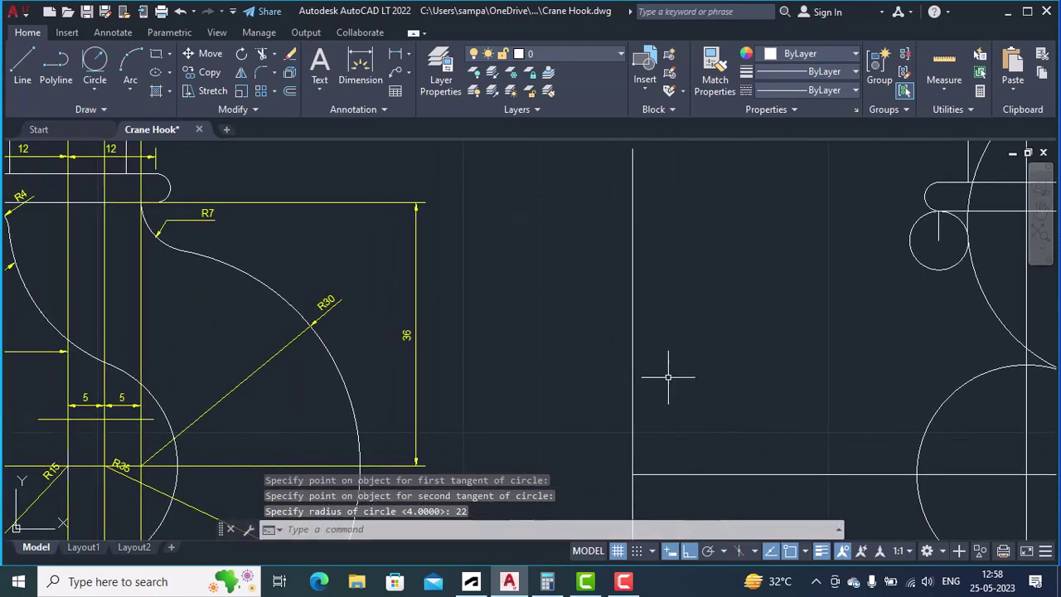
mouse_move(151, 400)
middle_mouse_down()
mouse_move(332, 390)
mouse_move(370, 339)
middle_mouse_up()
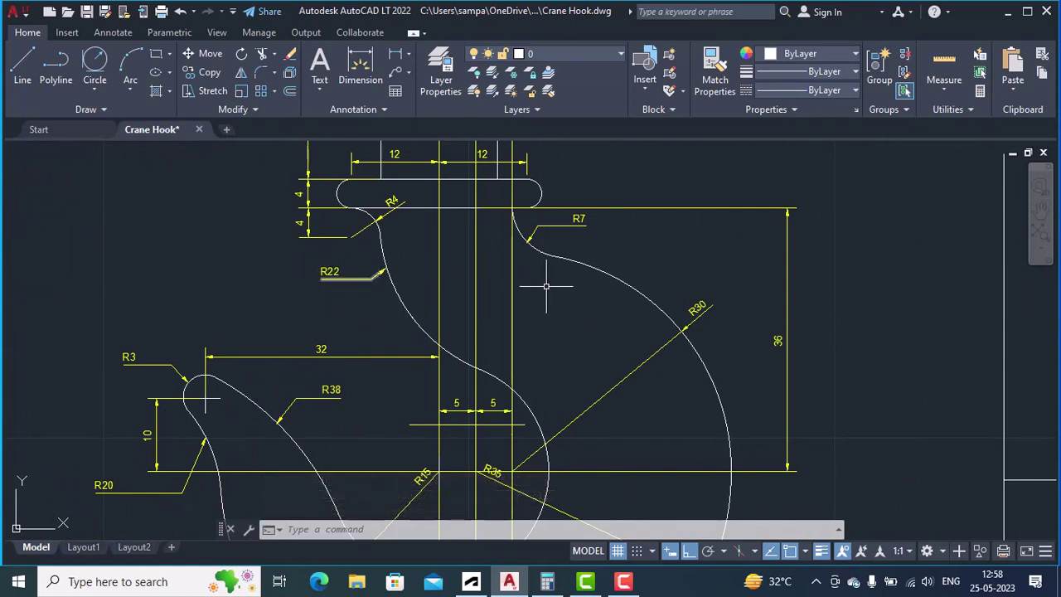
mouse_move(556, 288)
middle_mouse_down()
mouse_move(310, 289)
mouse_move(279, 301)
middle_mouse_up()
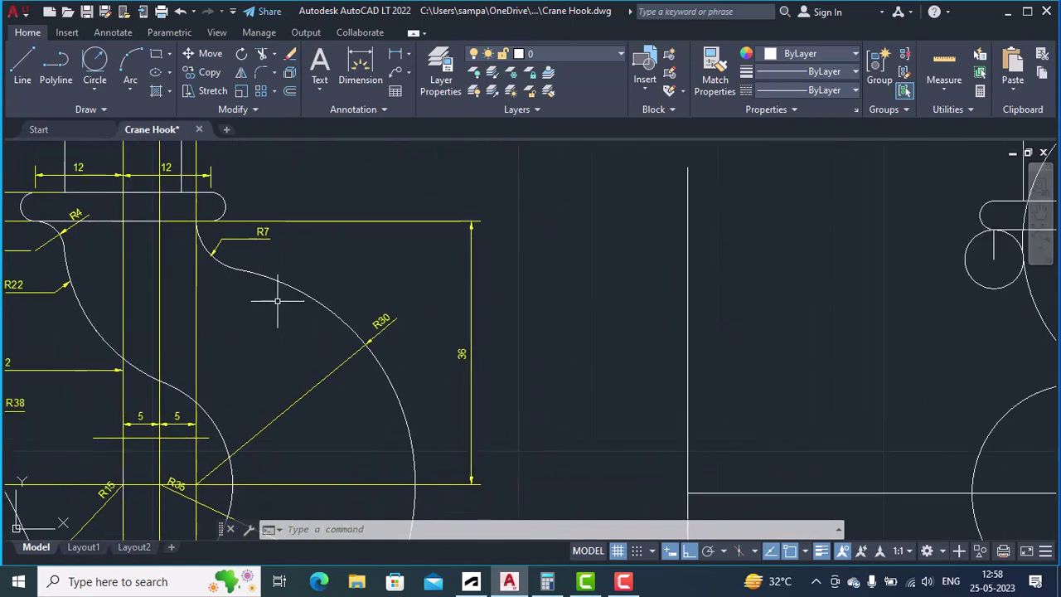
scroll(277, 301, "down", 2)
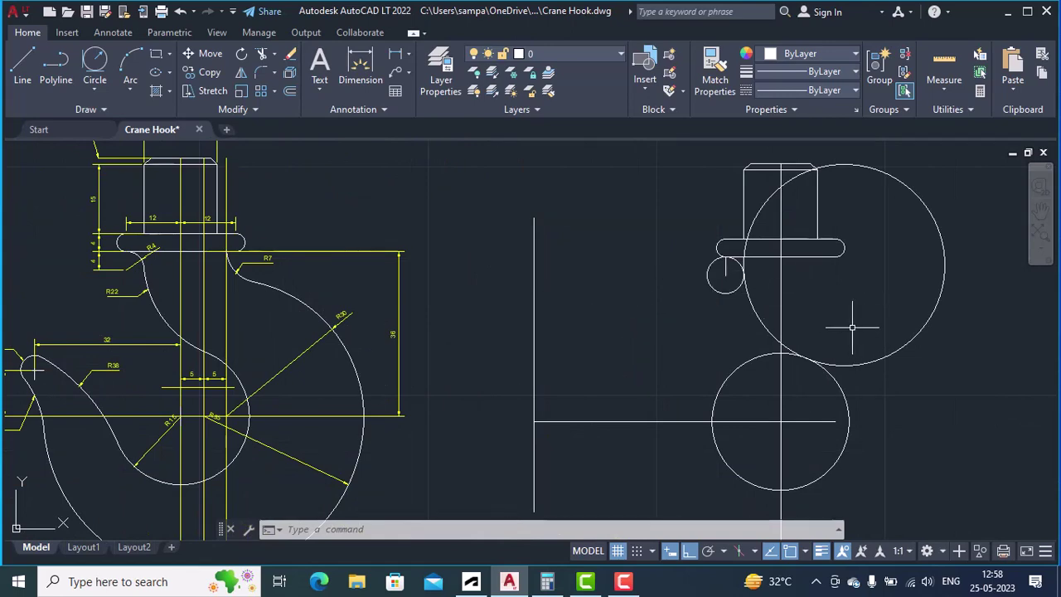
Trim the R22 circle's right part, leaving the blend arc, and compare with the reference
type("im")
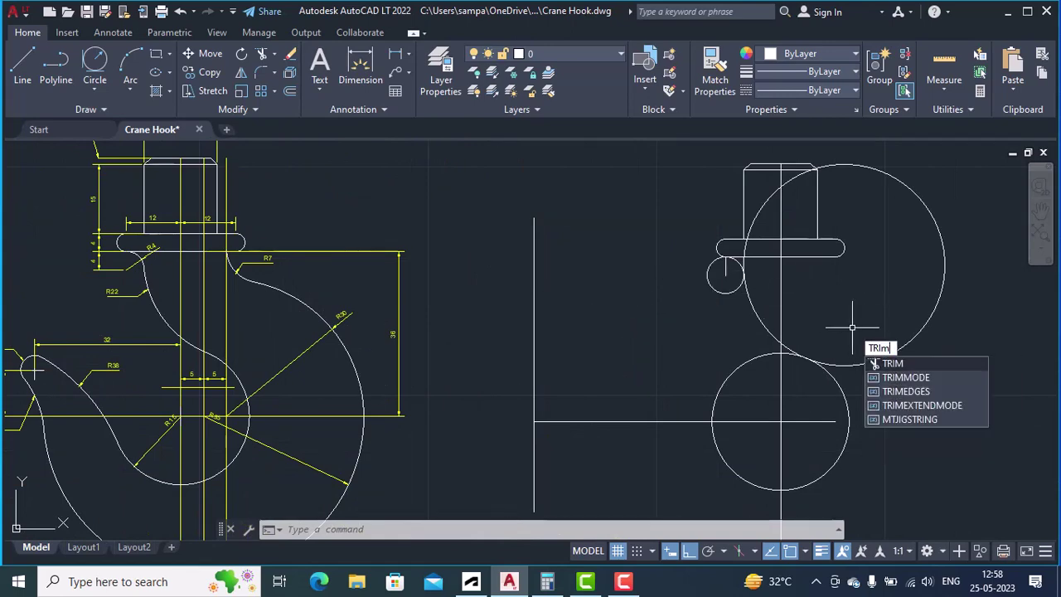
key("Return")
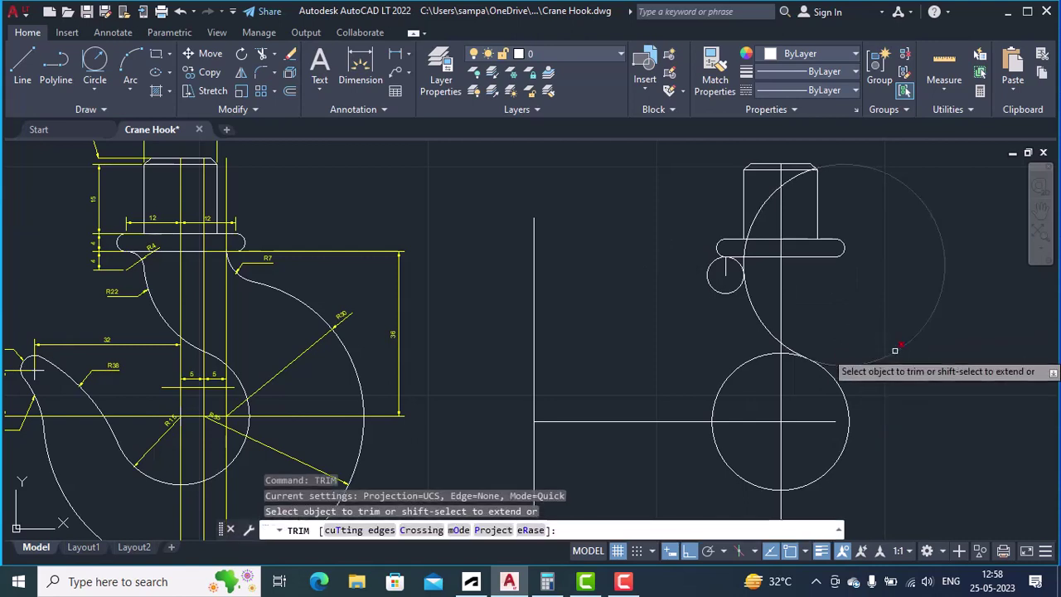
left_click(894, 350)
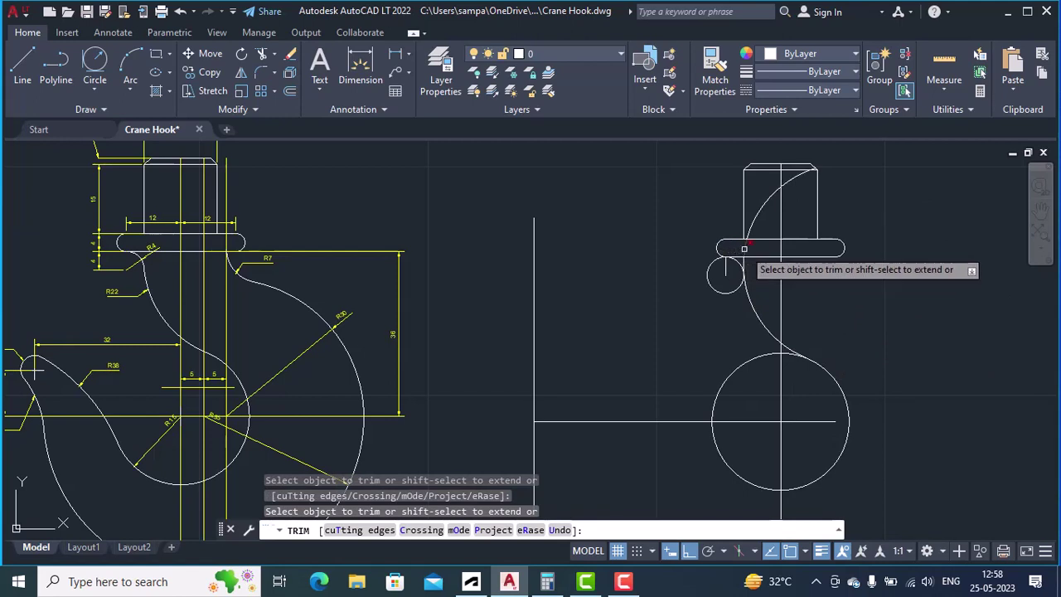
scroll(743, 248, "up", 2)
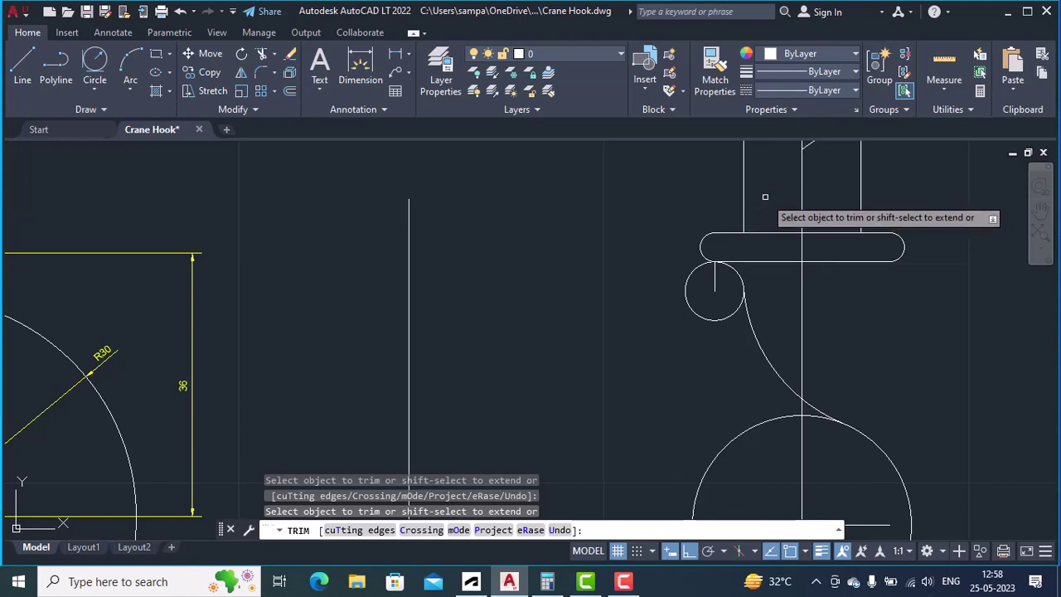
middle_click_drag(845, 173, 817, 229)
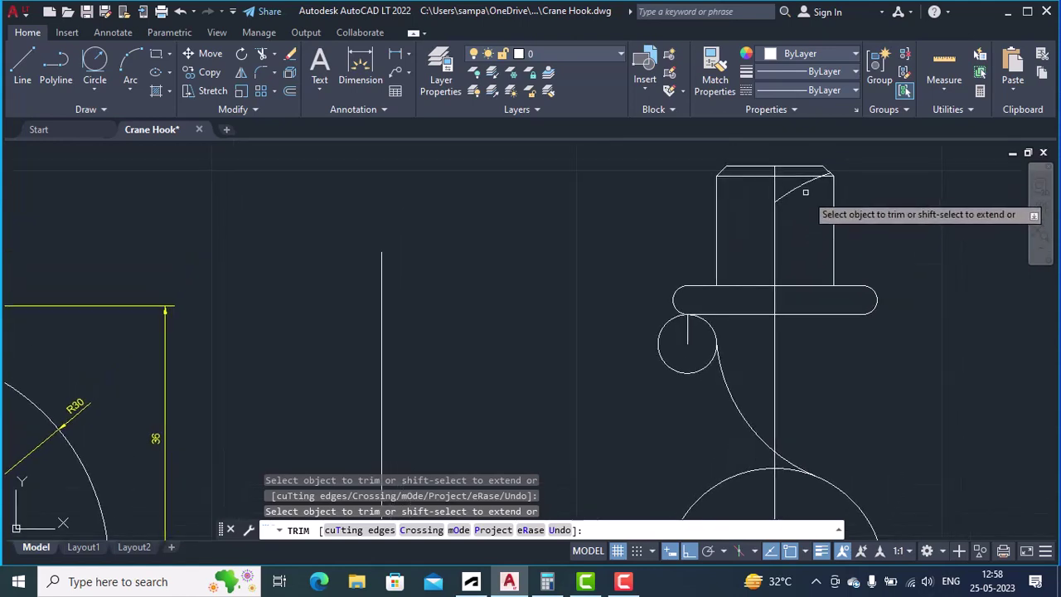
scroll(828, 174, "up", 5)
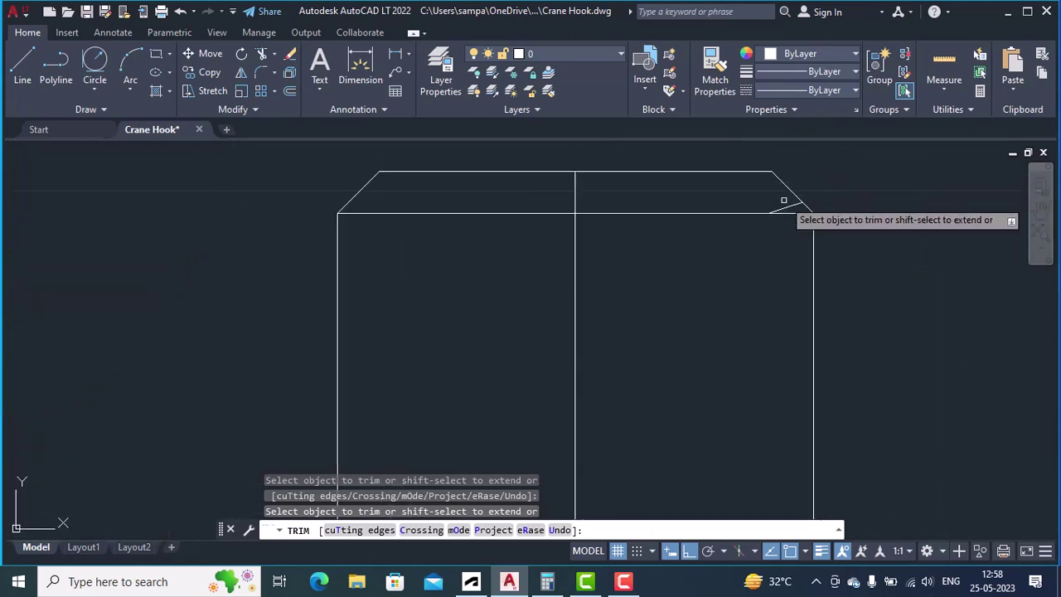
scroll(774, 304, "down", 5)
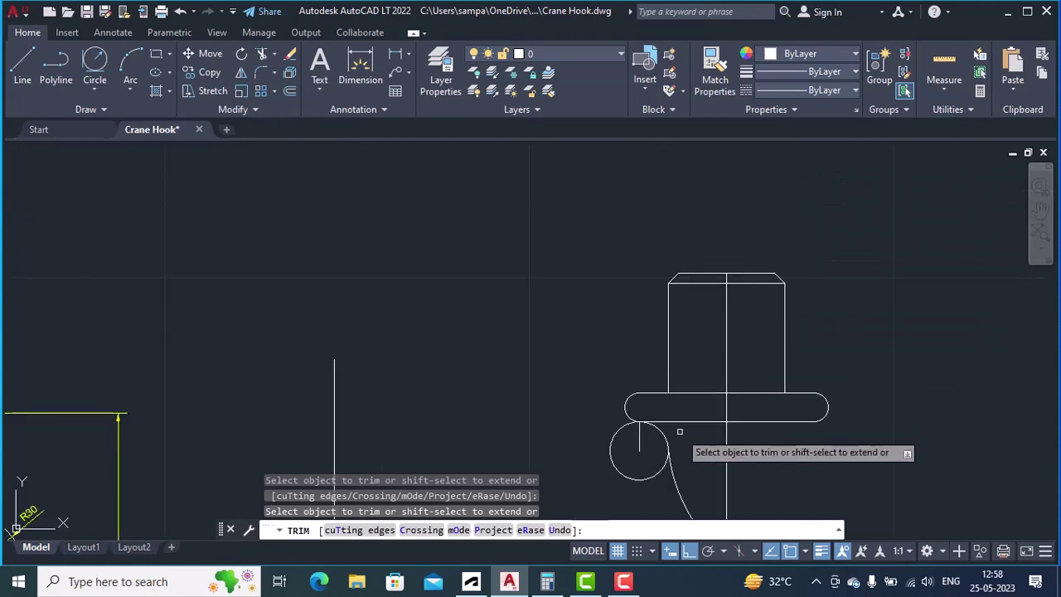
mouse_move(679, 431)
middle_mouse_down()
mouse_move(718, 240)
mouse_move(746, 224)
middle_mouse_up()
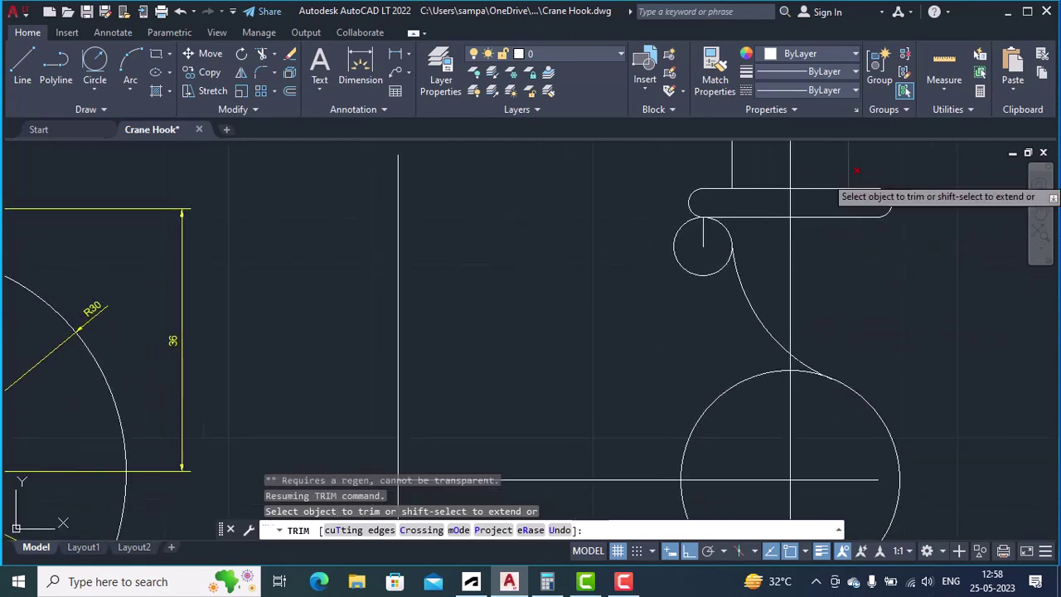
scroll(643, 293, "down", 2)
middle_click_drag(378, 329, 509, 309)
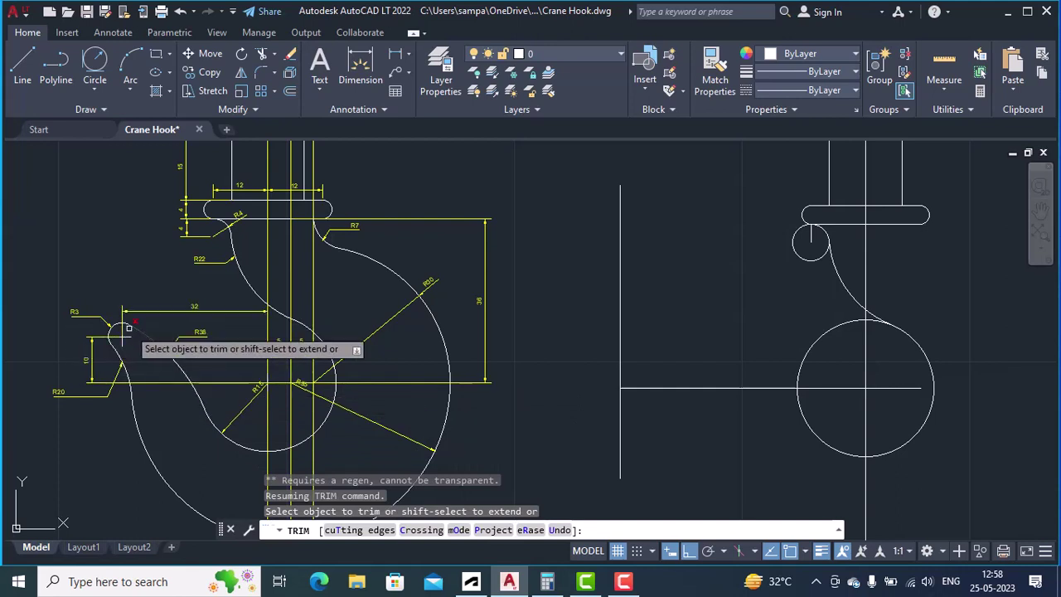
scroll(125, 341, "up", 4)
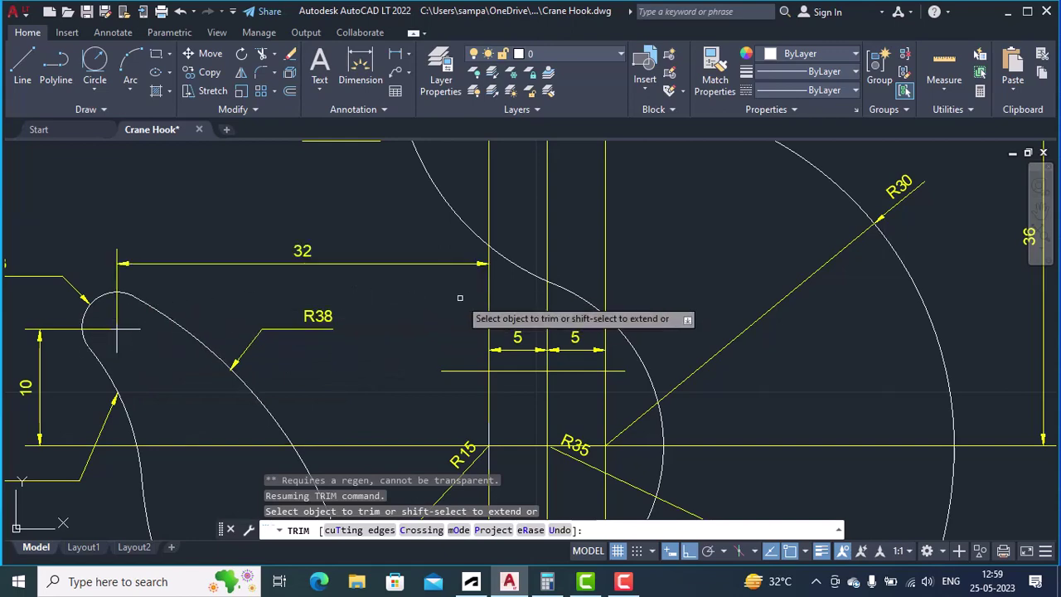
scroll(291, 316, "down", 3)
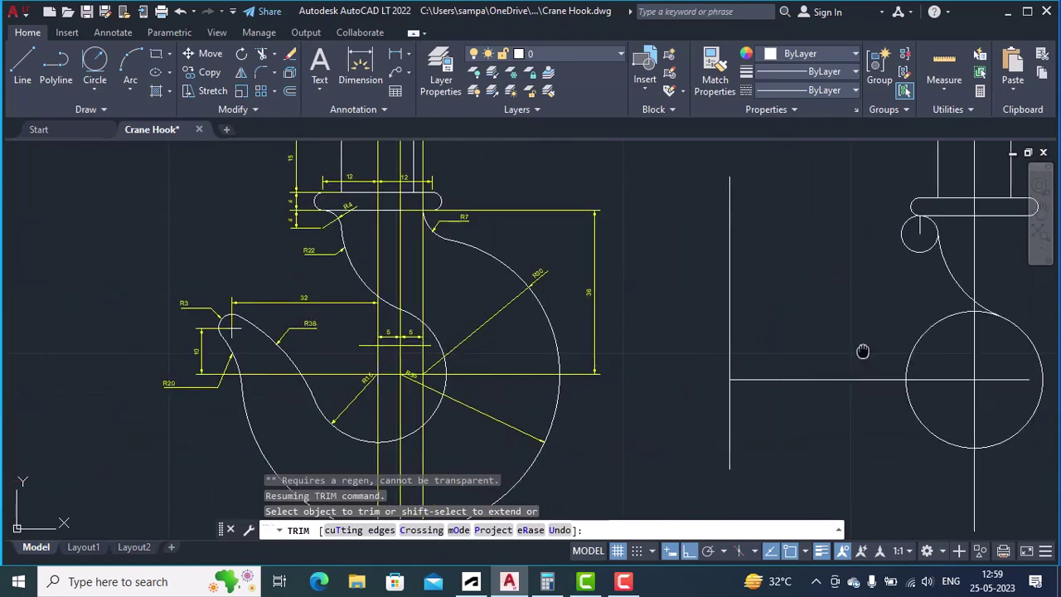
mouse_move(859, 351)
middle_mouse_down()
mouse_move(636, 361)
mouse_move(693, 357)
middle_mouse_up()
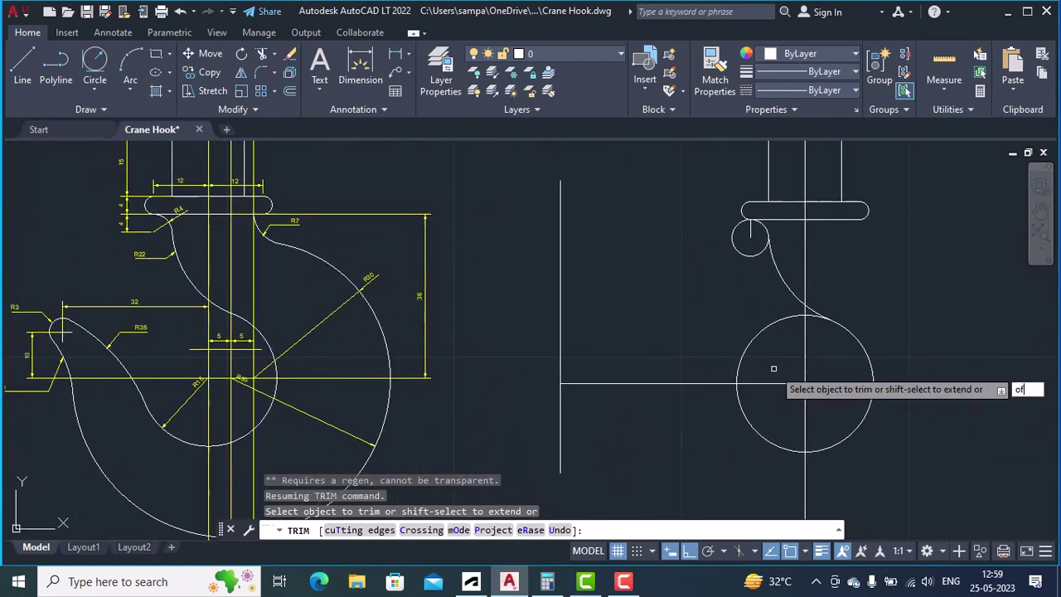
key("Return")
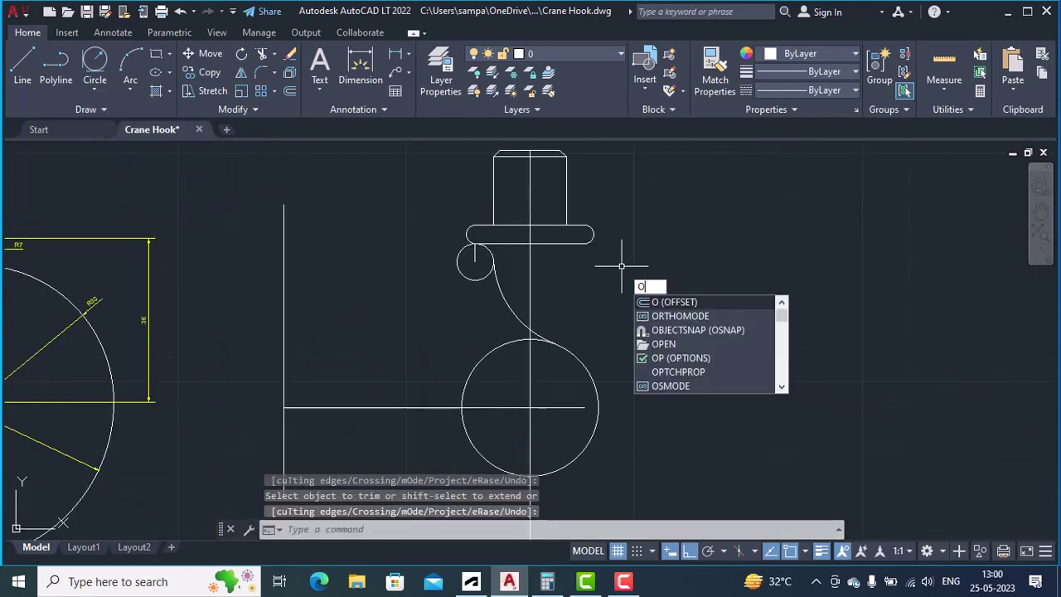
Offset the hook's vertical centre line 32 units to the left
type("Offset")
key("Return")
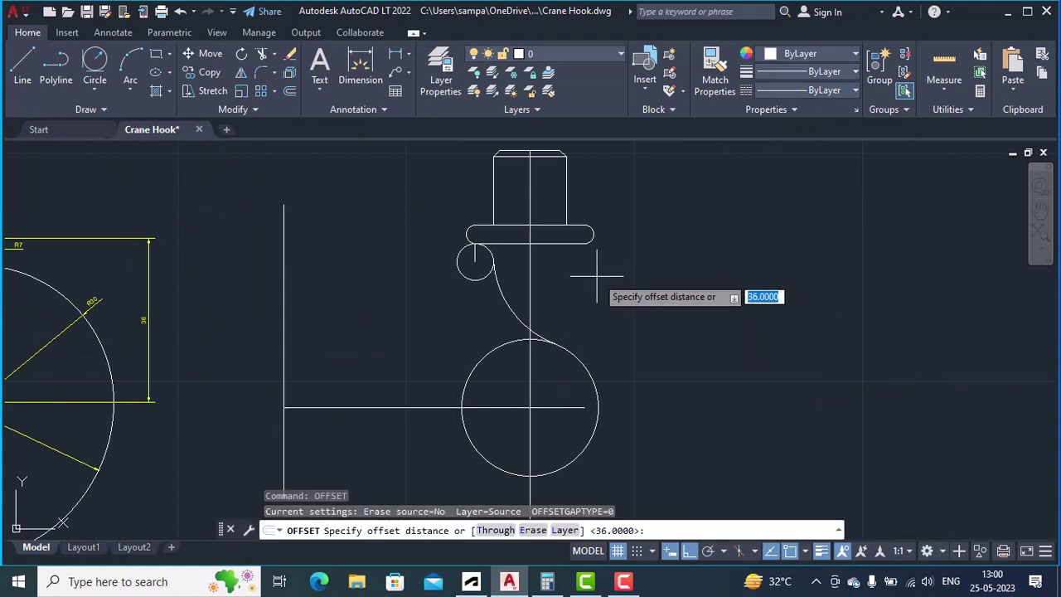
middle_click_drag(127, 360, 500, 362)
scroll(231, 343, "up", 2)
scroll(231, 345, "down", 2)
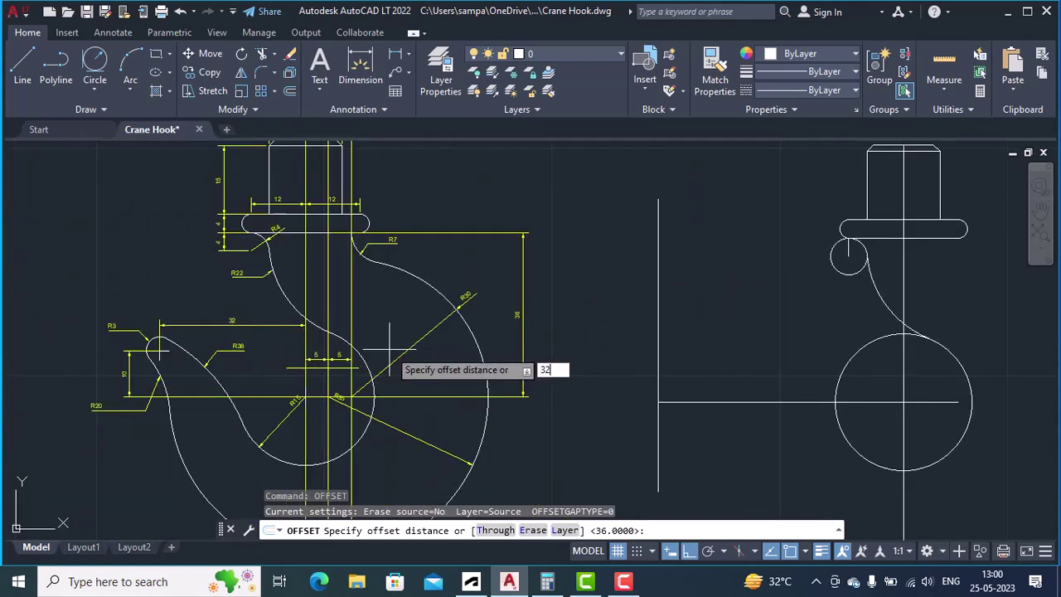
key("Return")
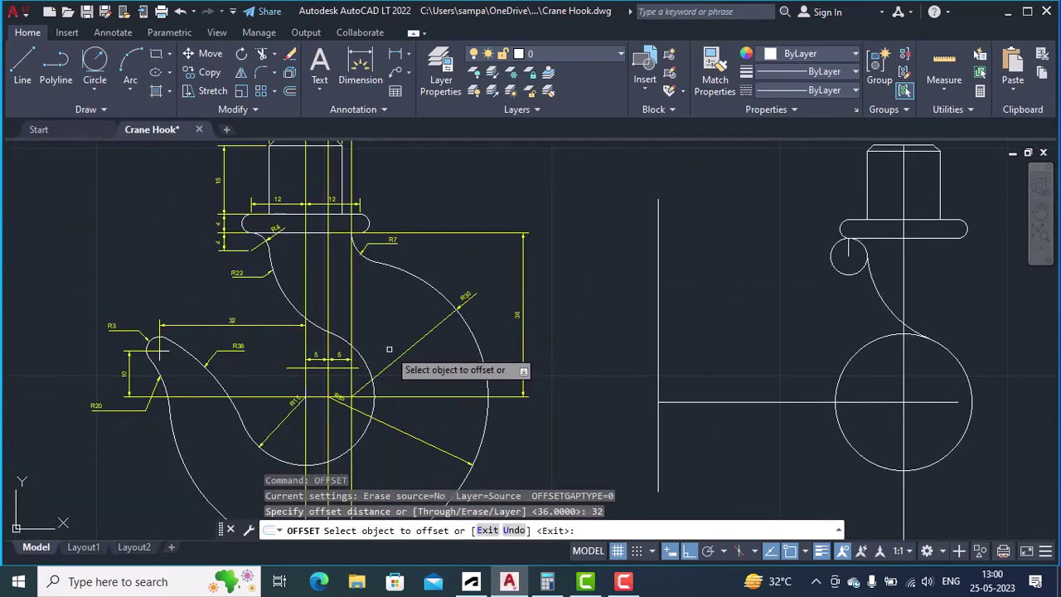
left_click(903, 295)
left_click(773, 310)
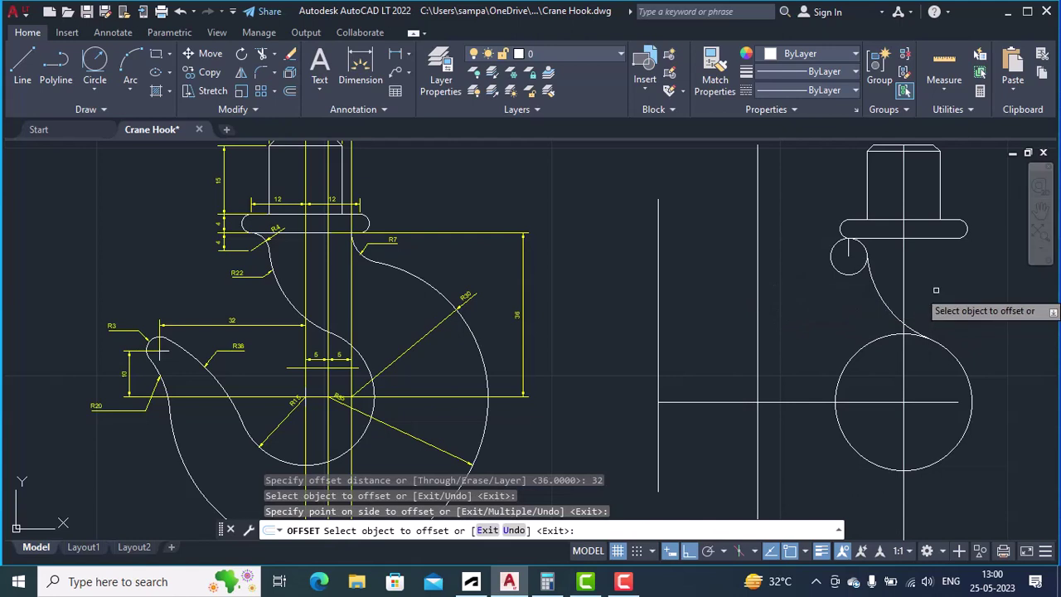
key("Return")
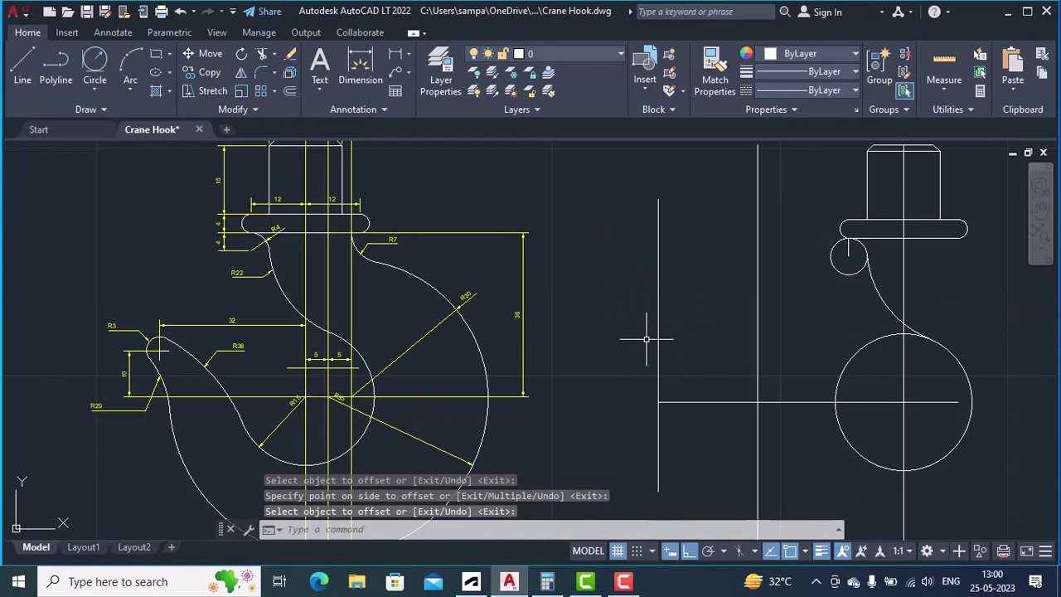
key("Return")
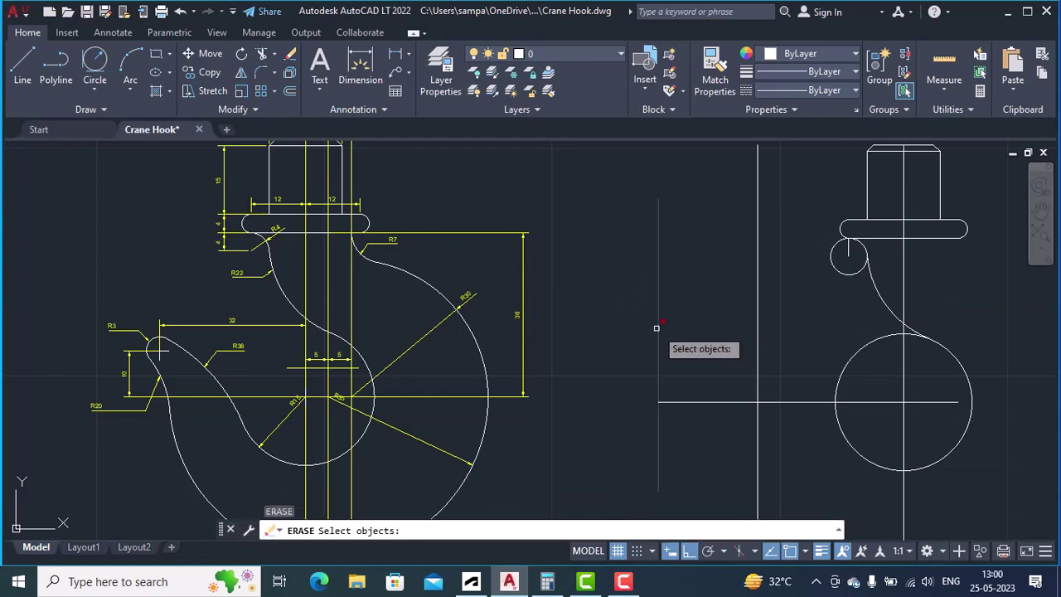
Erase the old far-left vertical line
left_click(658, 329)
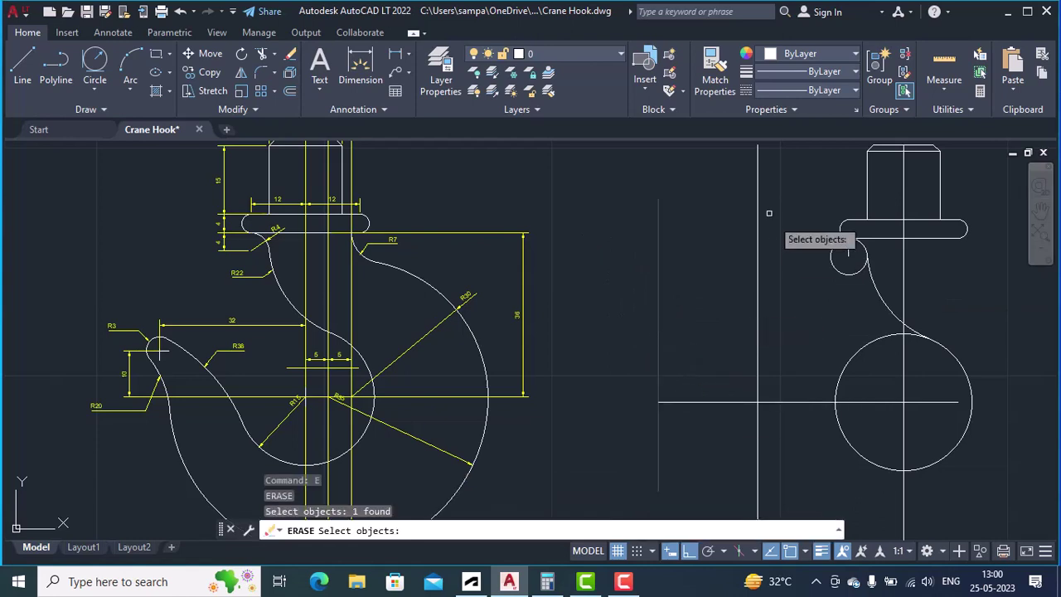
key("Escape")
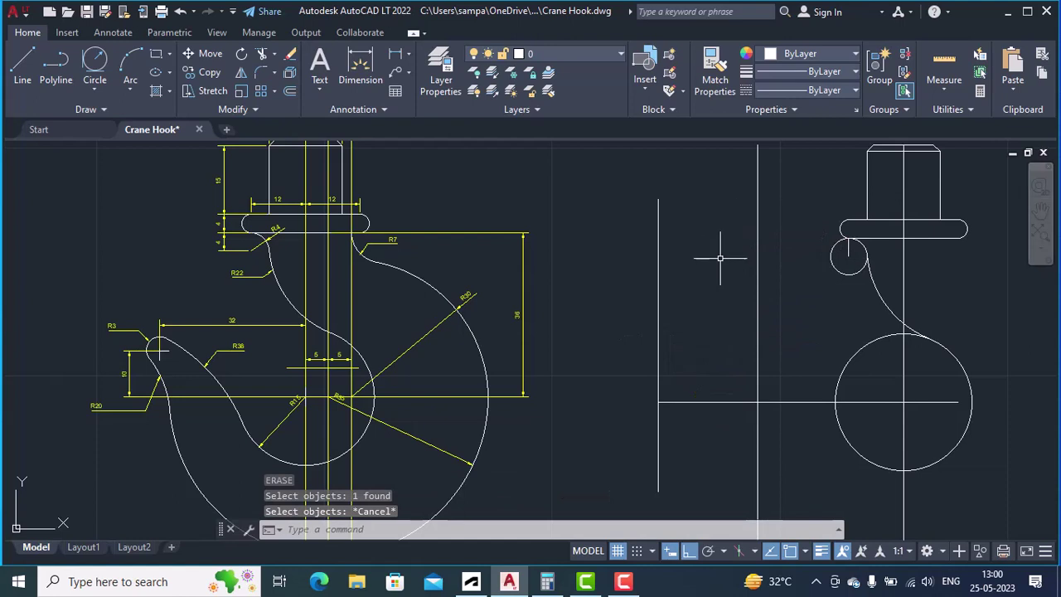
type("e")
key("Return")
left_click(658, 342)
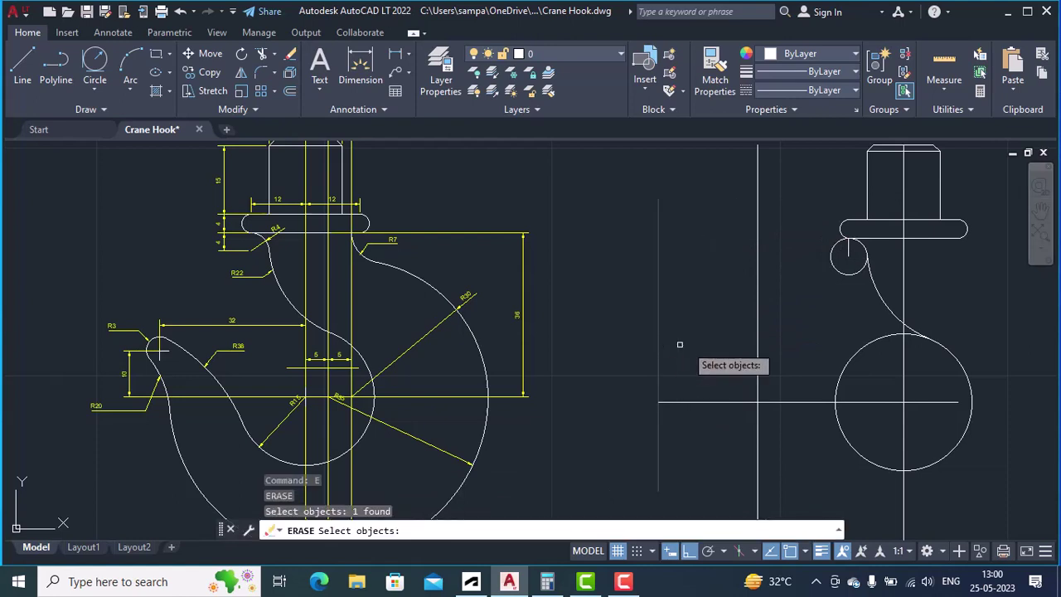
key("Return")
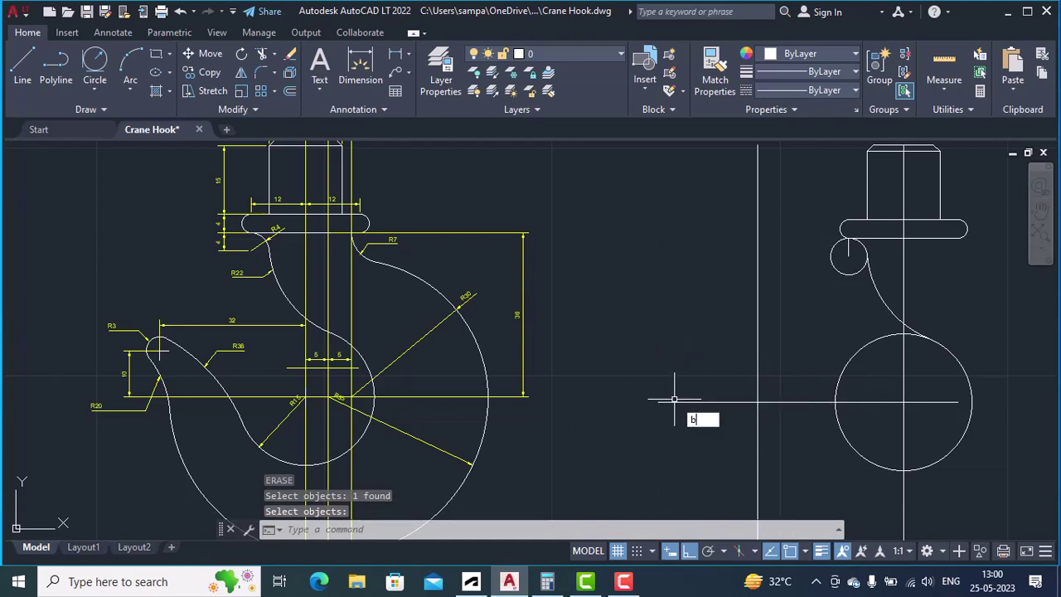
Break the horizontal base line from its intersection with the new vertical line leftward
type("break")
key("Return")
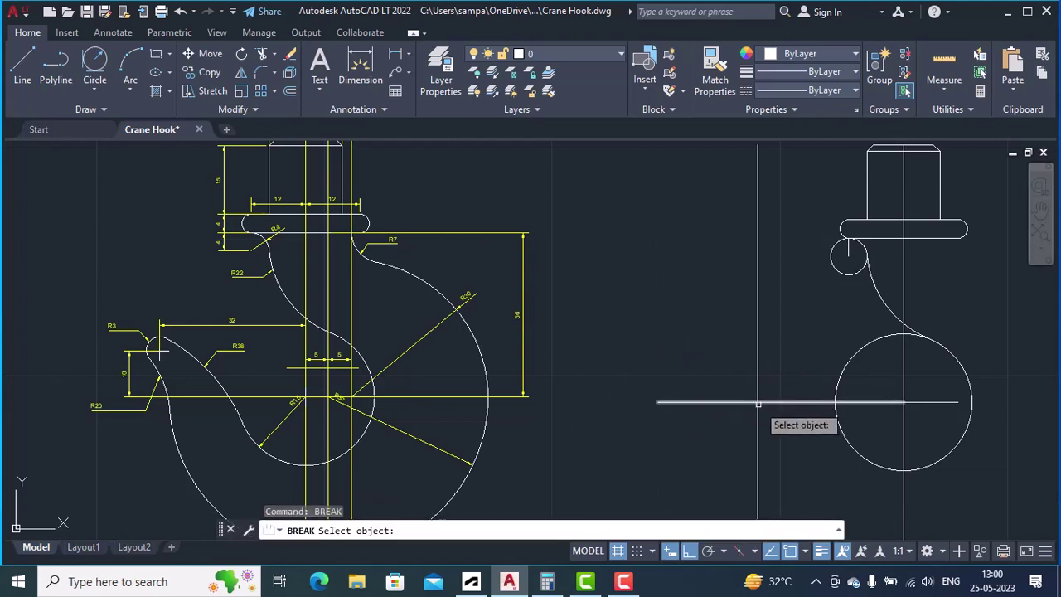
left_click(741, 403)
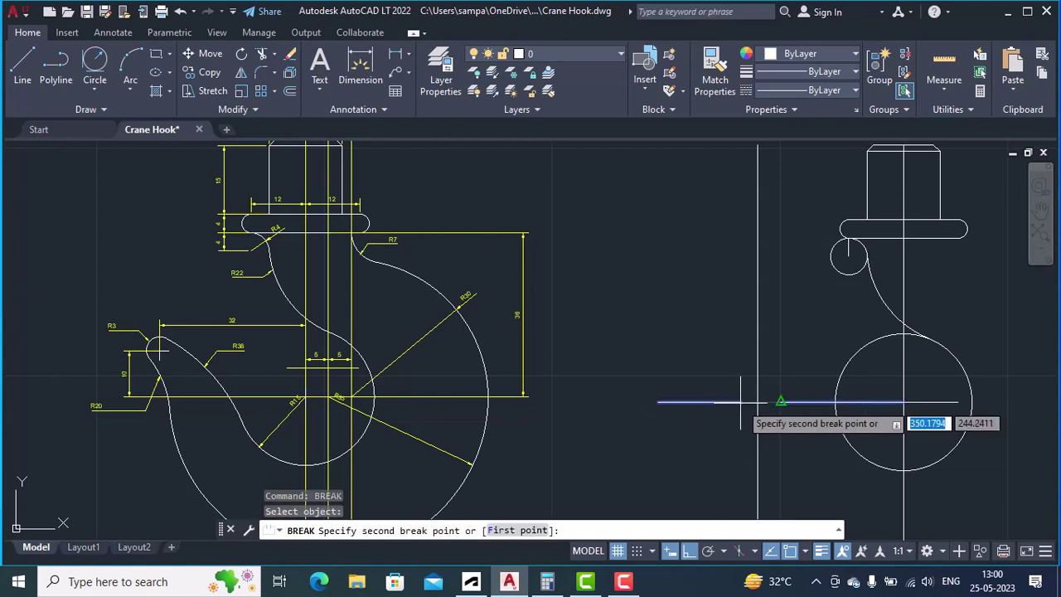
type("f")
key("Return")
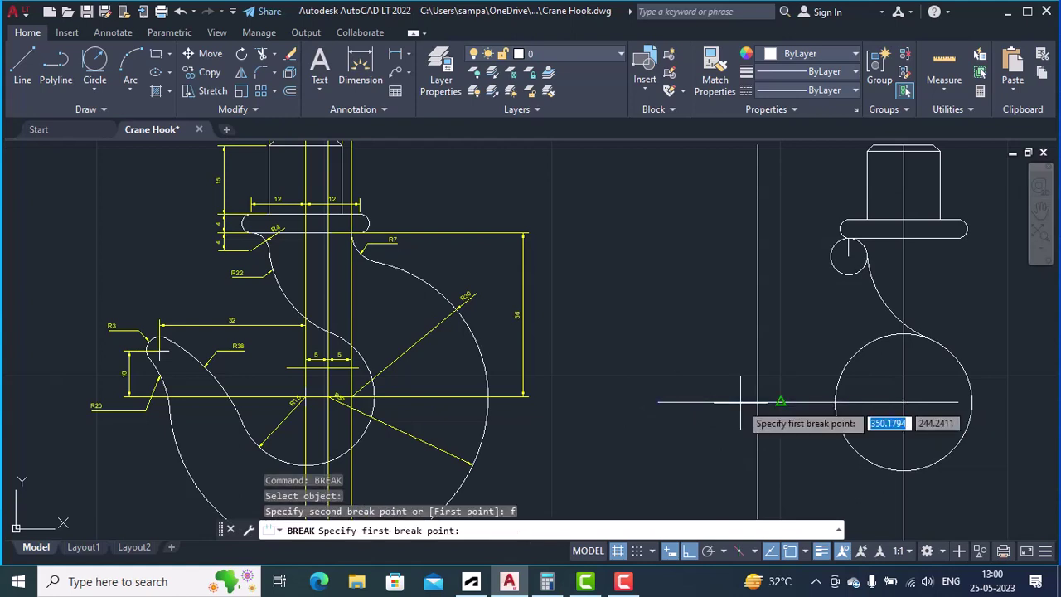
type("int")
key("Return")
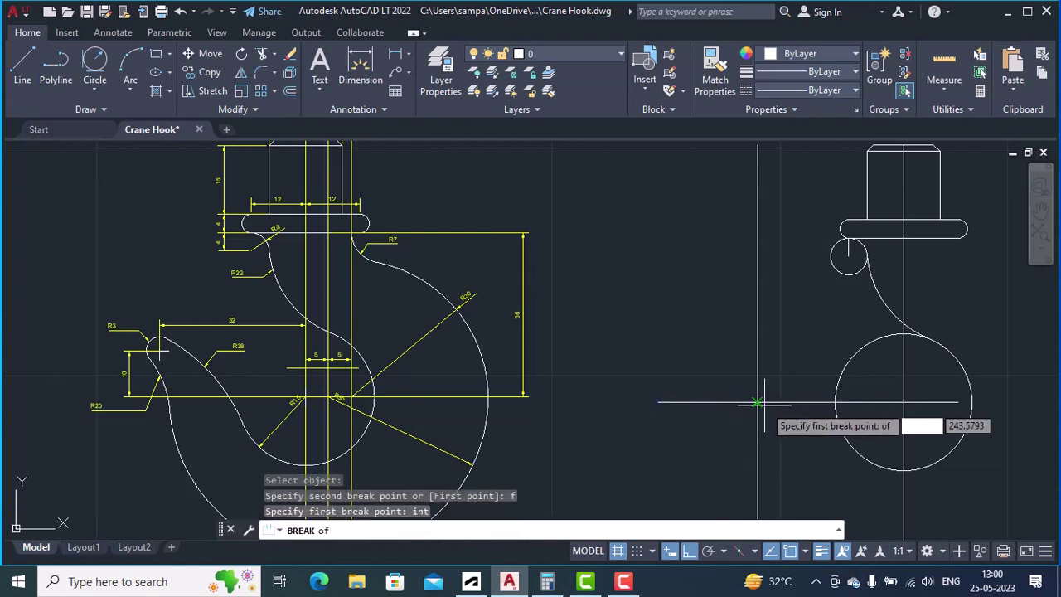
left_click(757, 403)
left_click(667, 403)
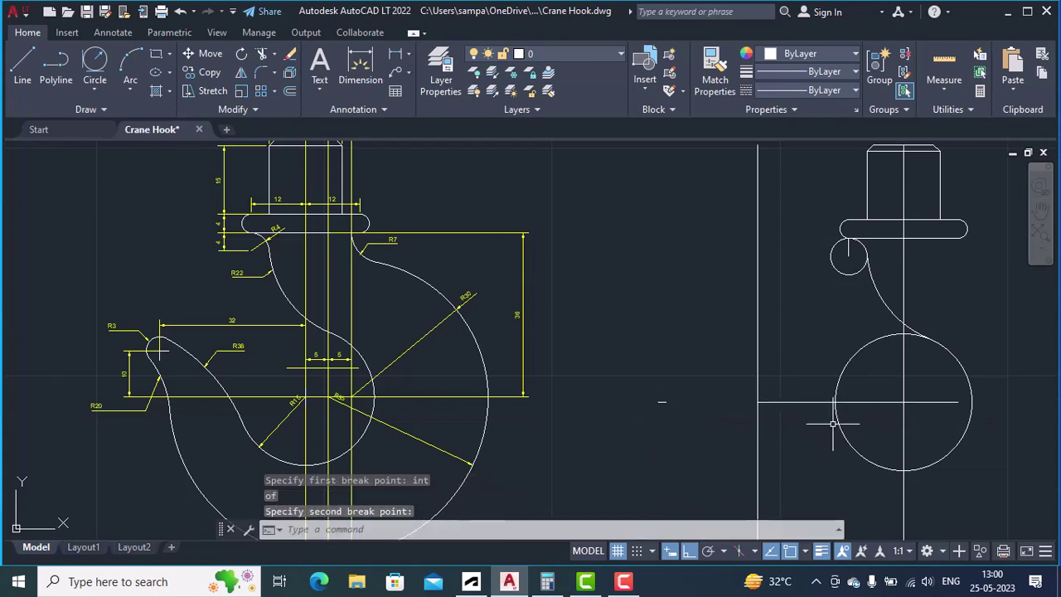
Erase the leftover base-line stub with a selection window, then bring the reference drawing into view
key("Return")
left_click(610, 377)
left_click(686, 445)
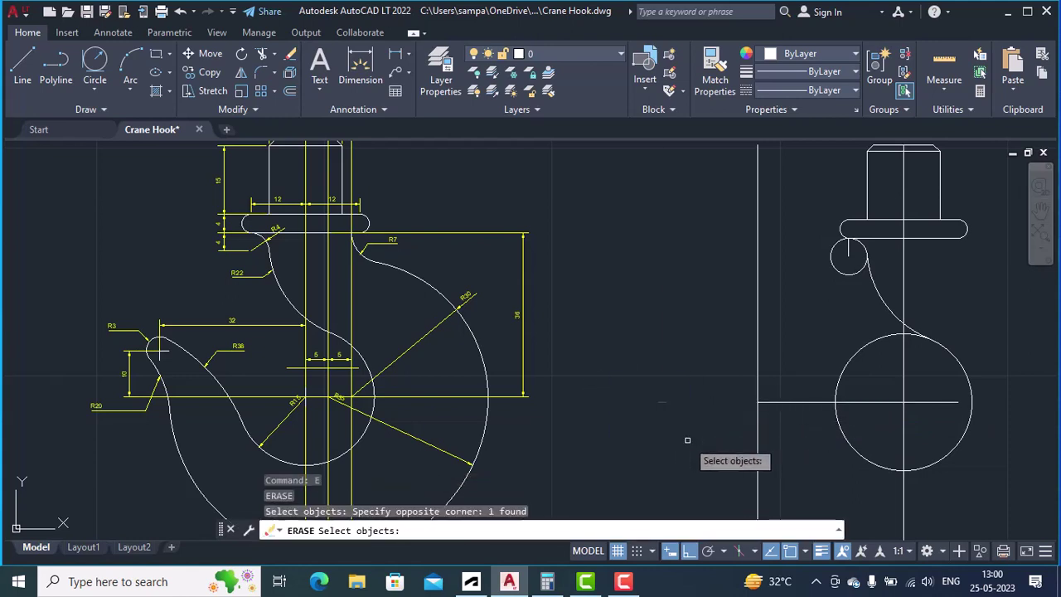
key("Return")
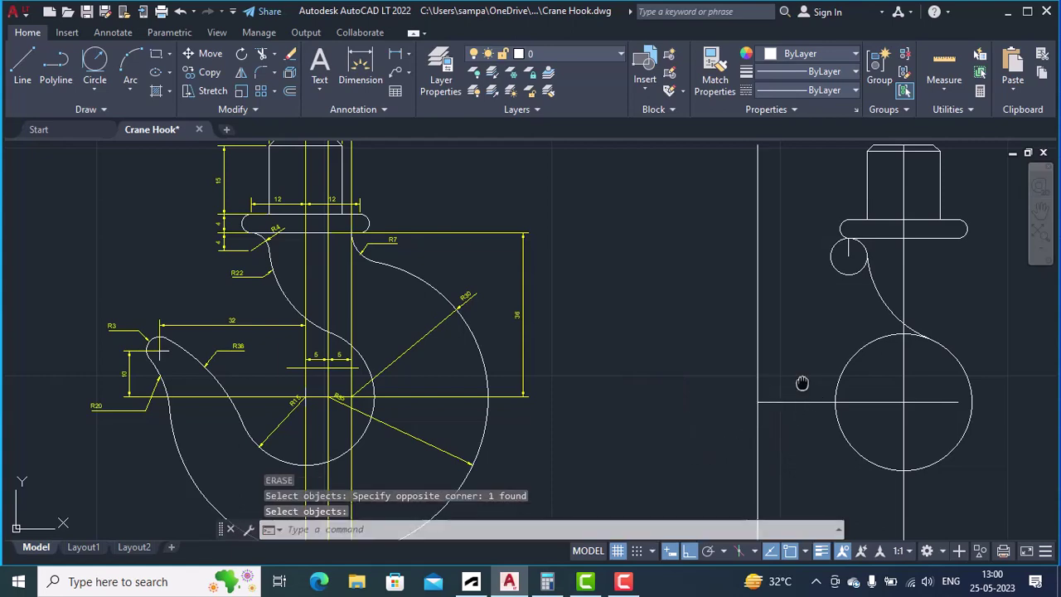
mouse_move(802, 383)
middle_mouse_down()
mouse_move(594, 412)
mouse_move(705, 402)
mouse_move(717, 413)
middle_mouse_up()
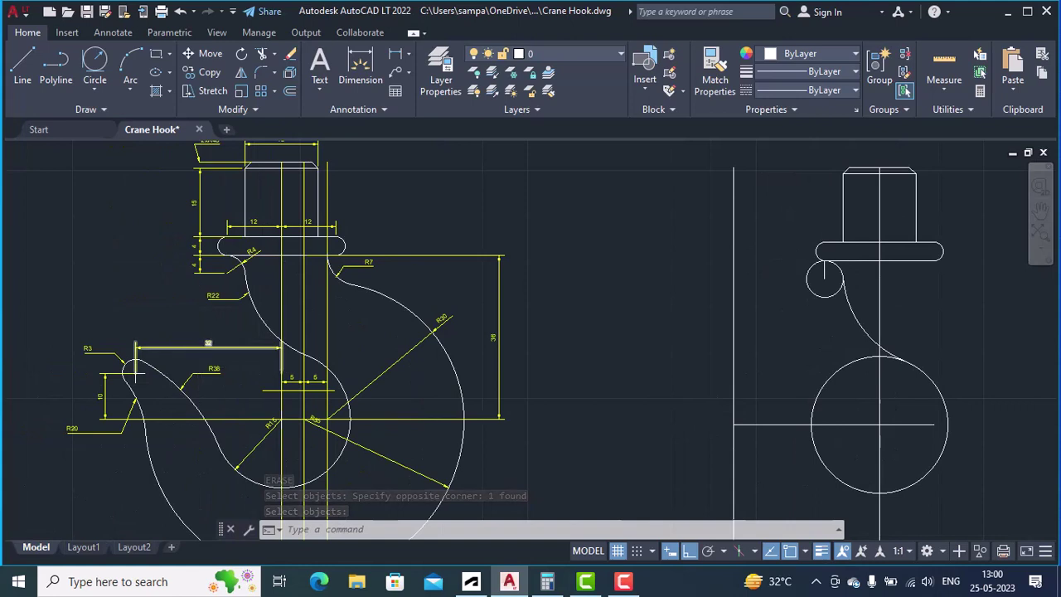
scroll(213, 344, "up", 2)
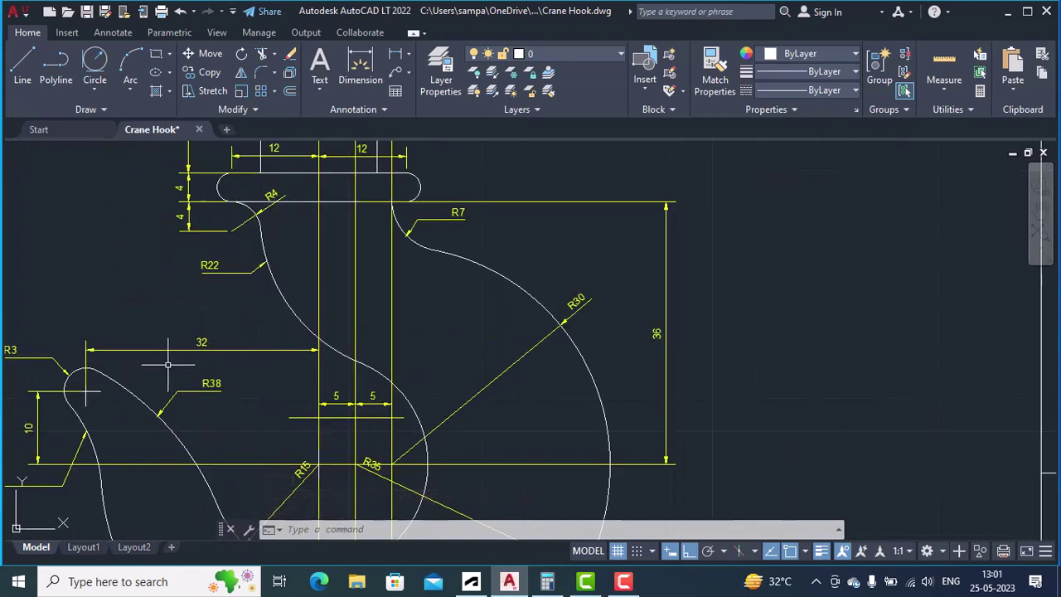
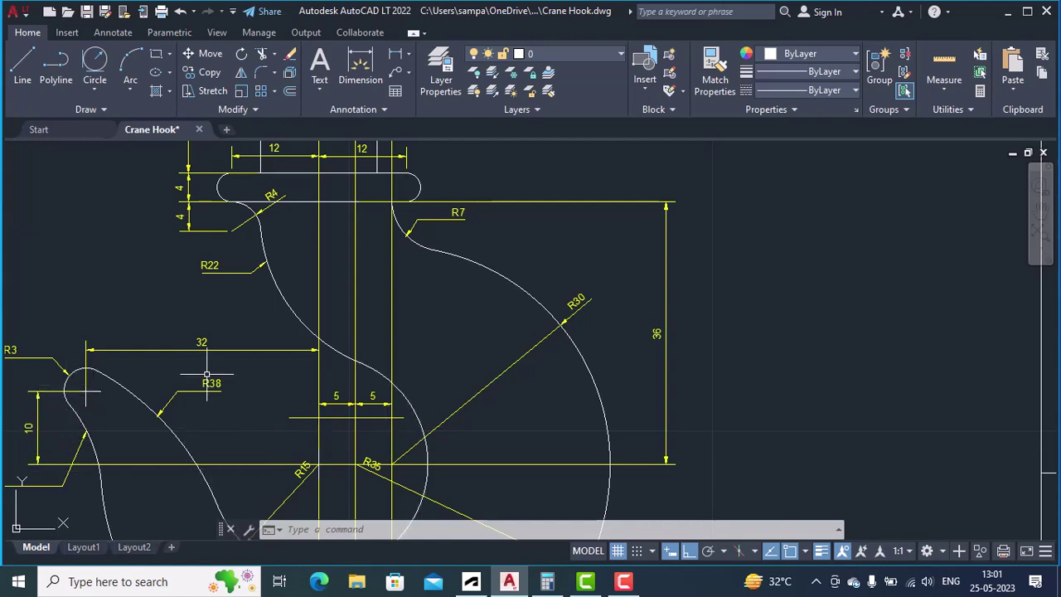
Offset the horizontal line through the large circle 10 units upward on the white hook
middle_click_drag(580, 399, 182, 390)
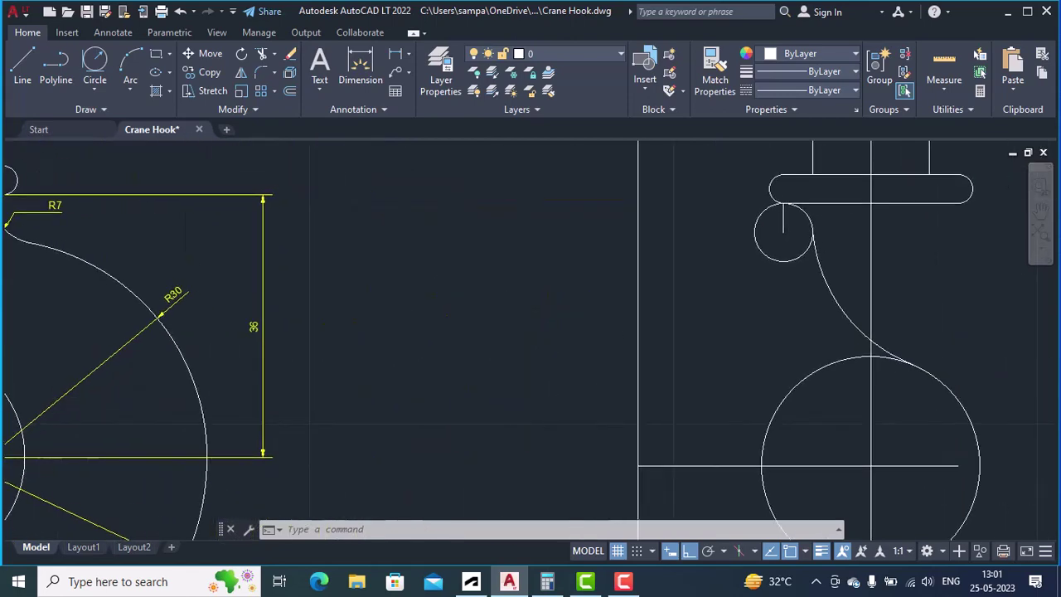
scroll(183, 390, "up", 2)
scroll(577, 484, "down", 2)
scroll(502, 439, "down", 2)
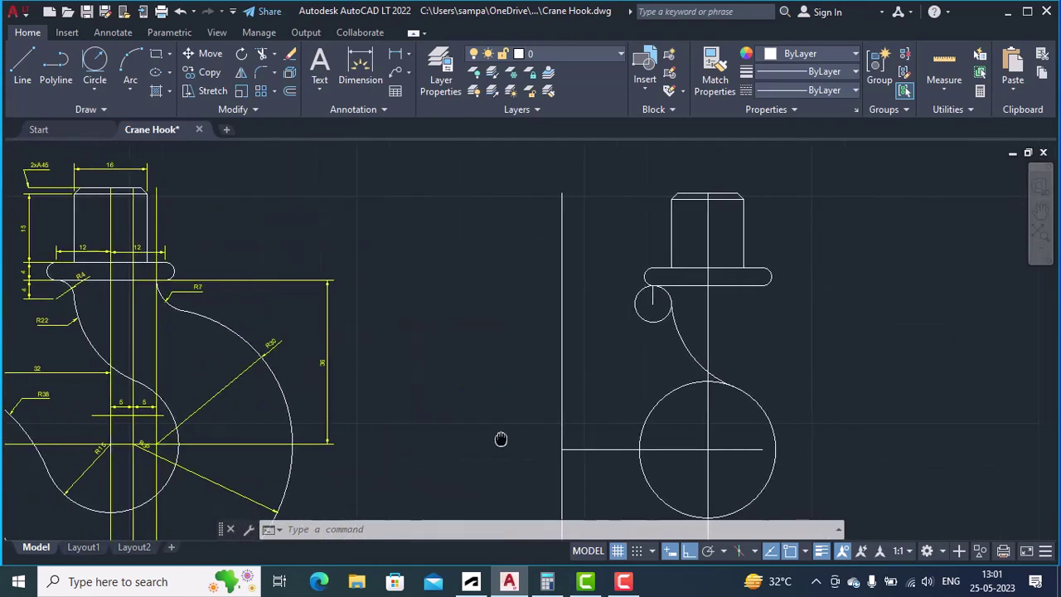
scroll(570, 433, "up", 2)
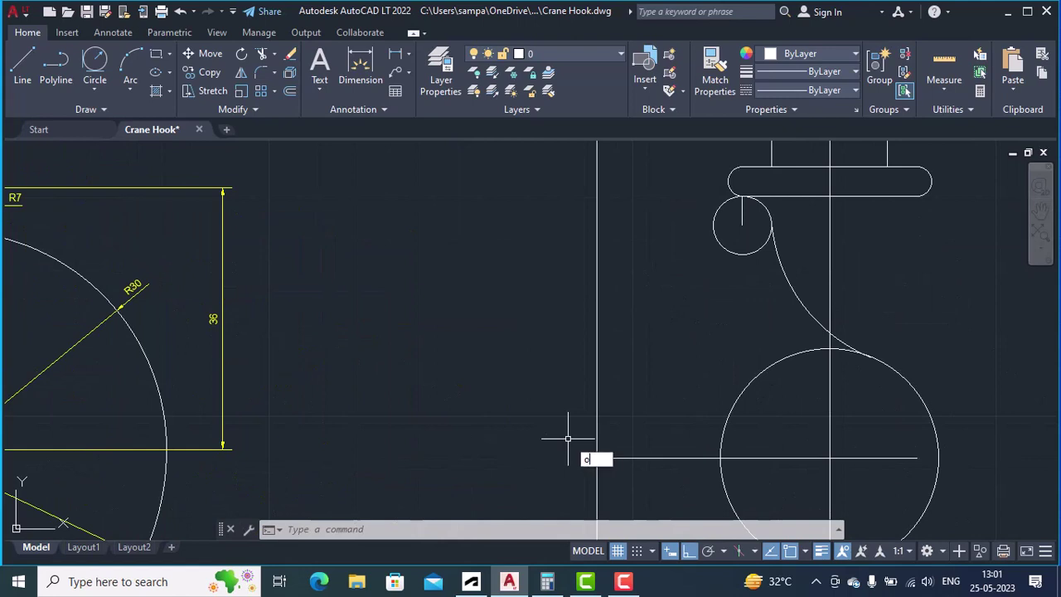
type("ffset")
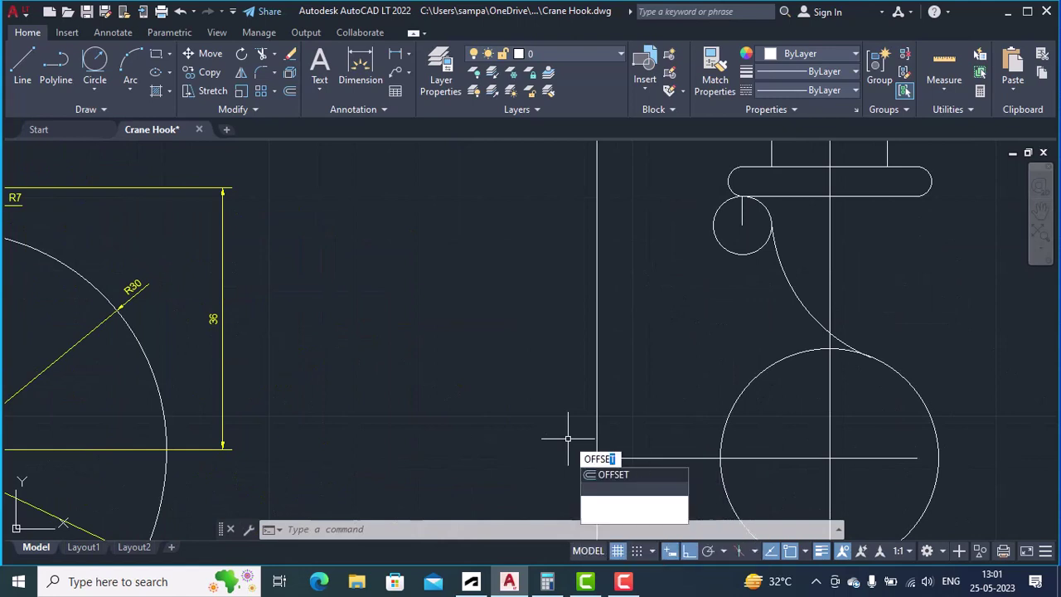
key("Return")
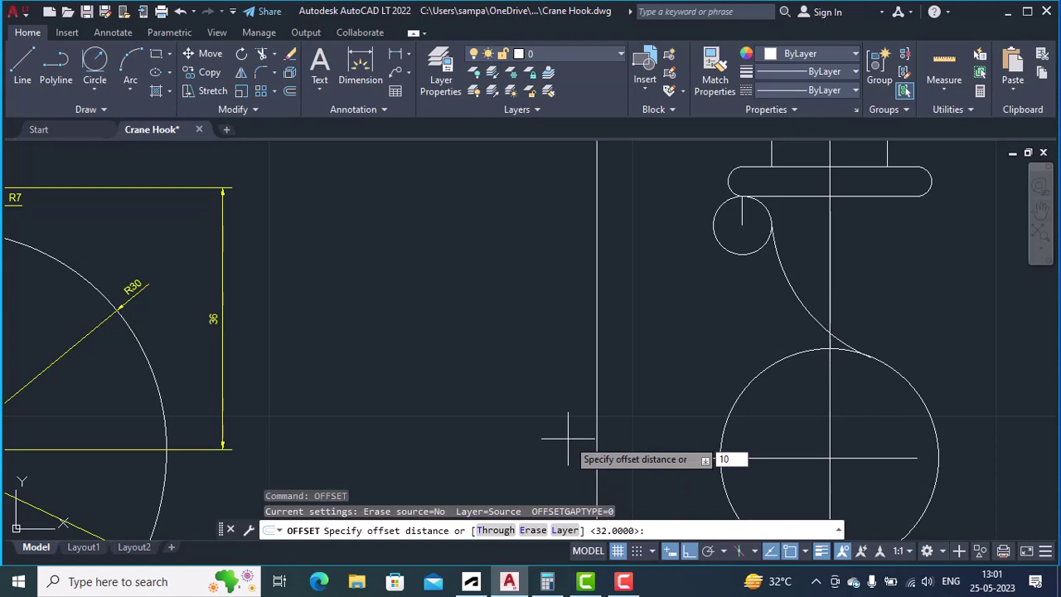
key("Return")
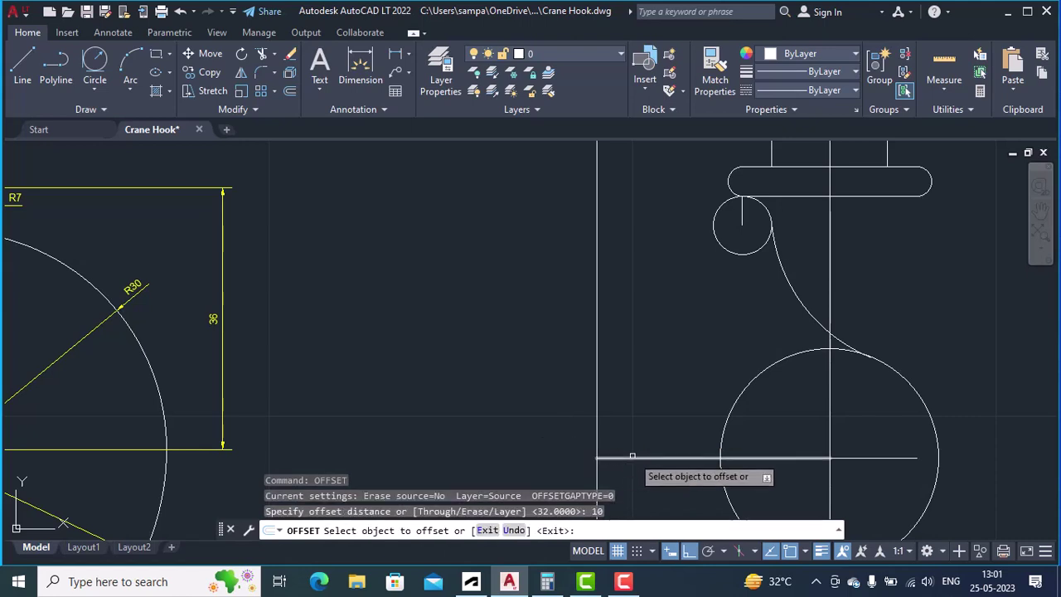
left_click(632, 456)
left_click(636, 431)
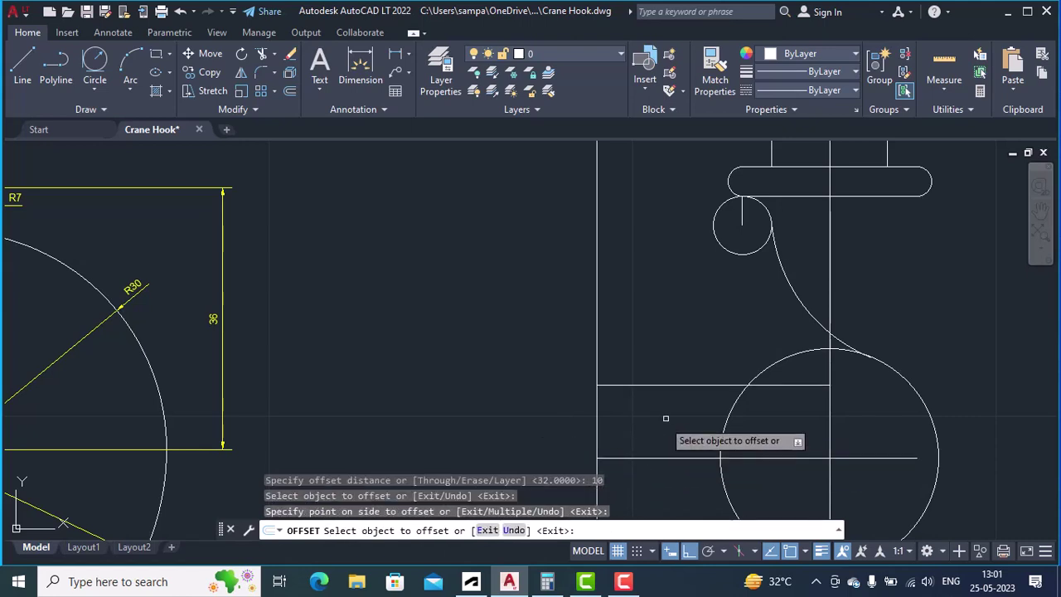
key("Return")
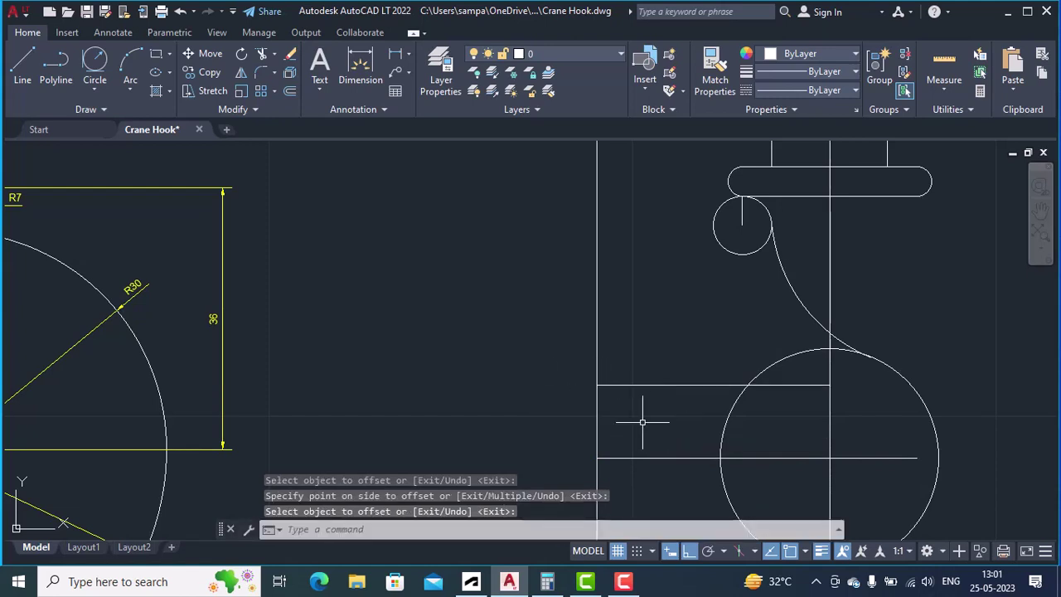
Place a point at the new line's left end and check the reference R30 arc and 36 dimension
type("point")
key("Return")
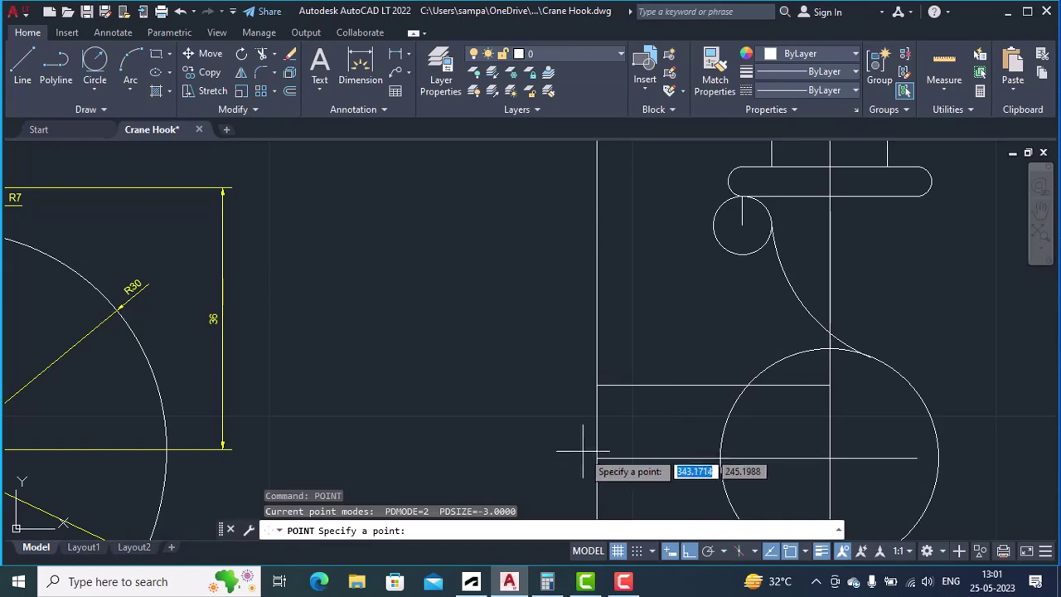
left_click(597, 385)
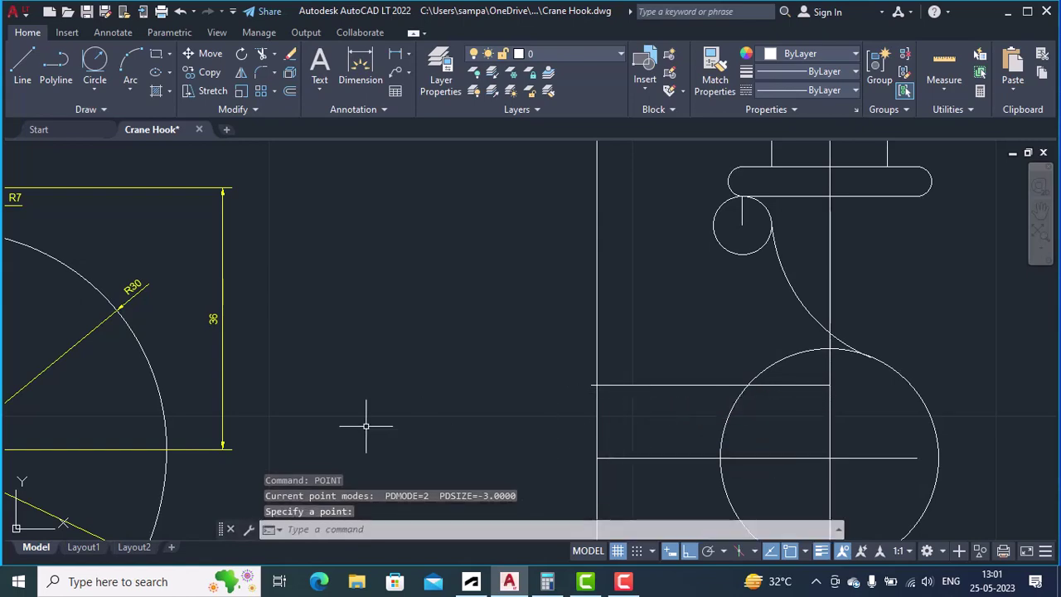
middle_click_drag(272, 433, 884, 414)
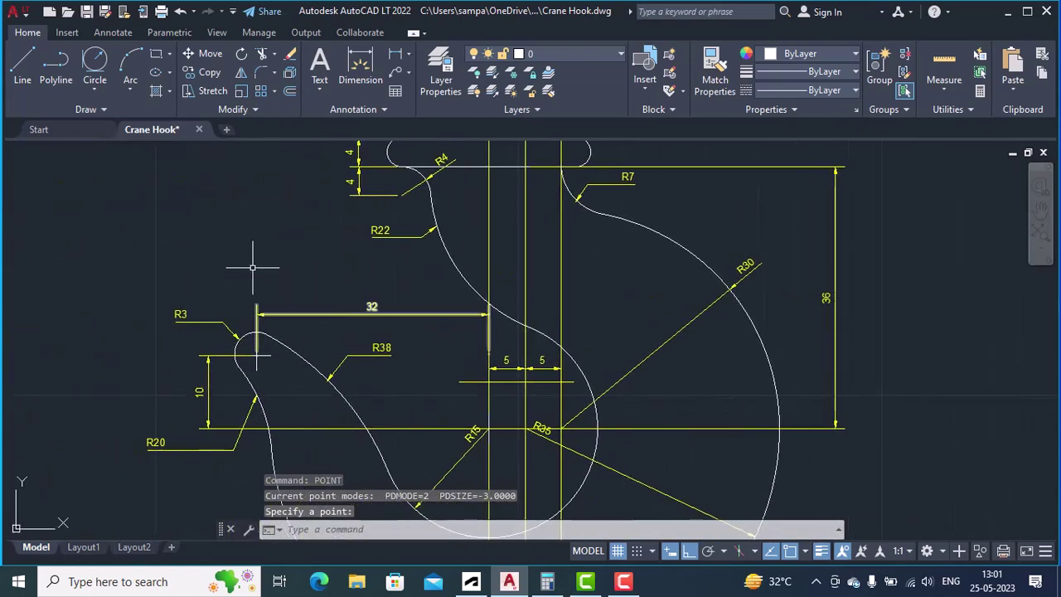
scroll(231, 334, "up", 2)
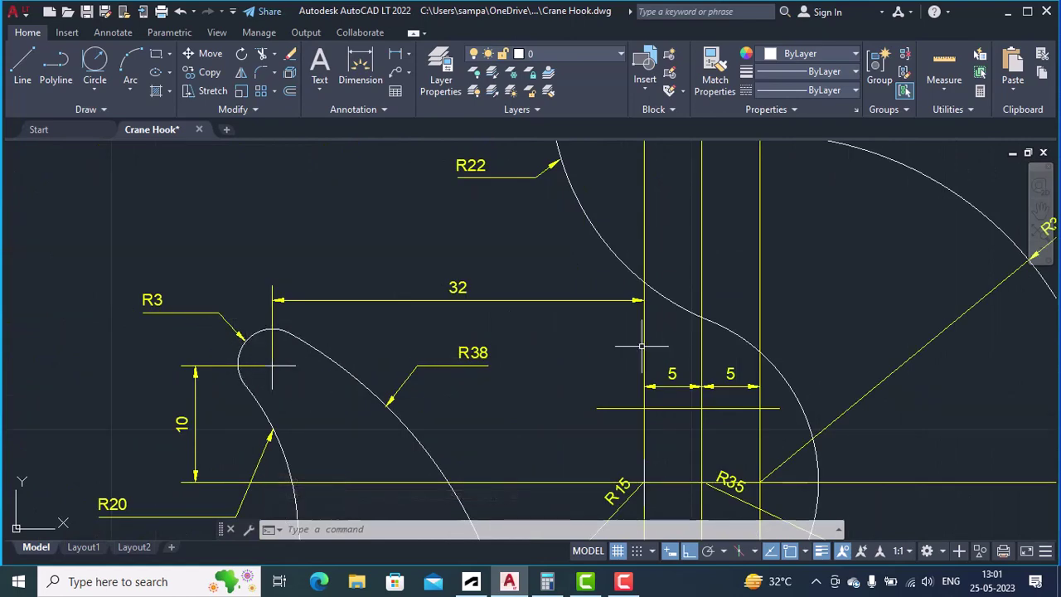
middle_click_drag(867, 350, 262, 306)
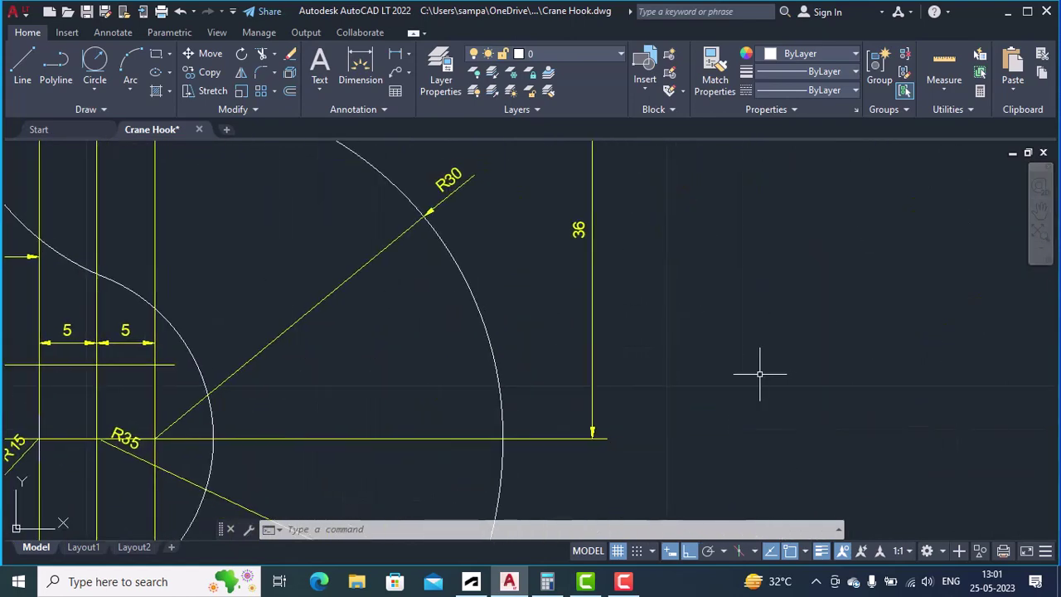
scroll(759, 374, "down", 2)
mouse_move(824, 378)
middle_mouse_down()
mouse_move(635, 379)
mouse_move(331, 407)
middle_mouse_up()
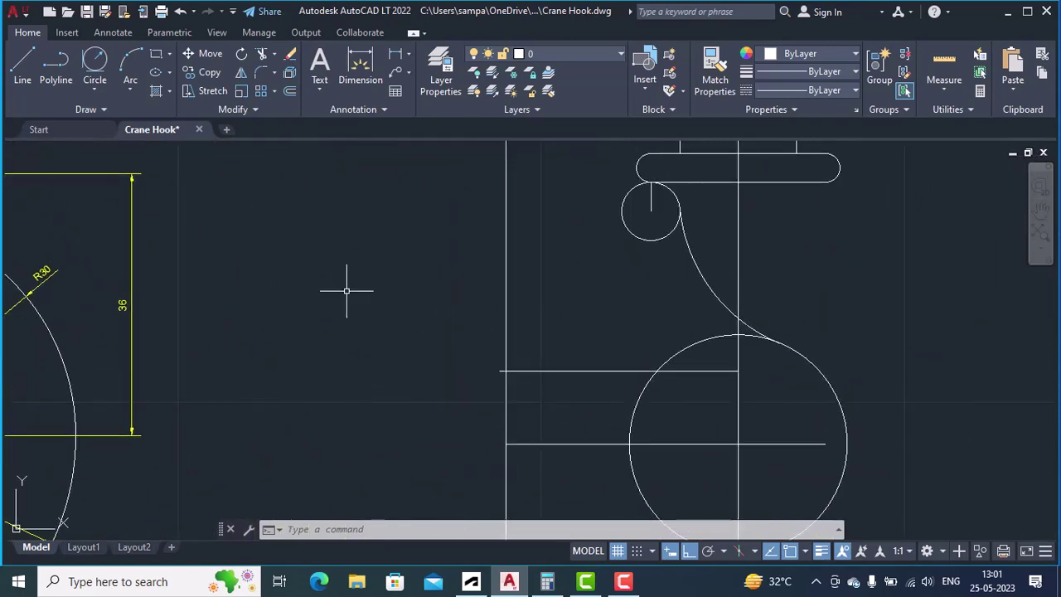
Draw a radius-3 circle centred where the new line meets the left vertical line
left_click(96, 64)
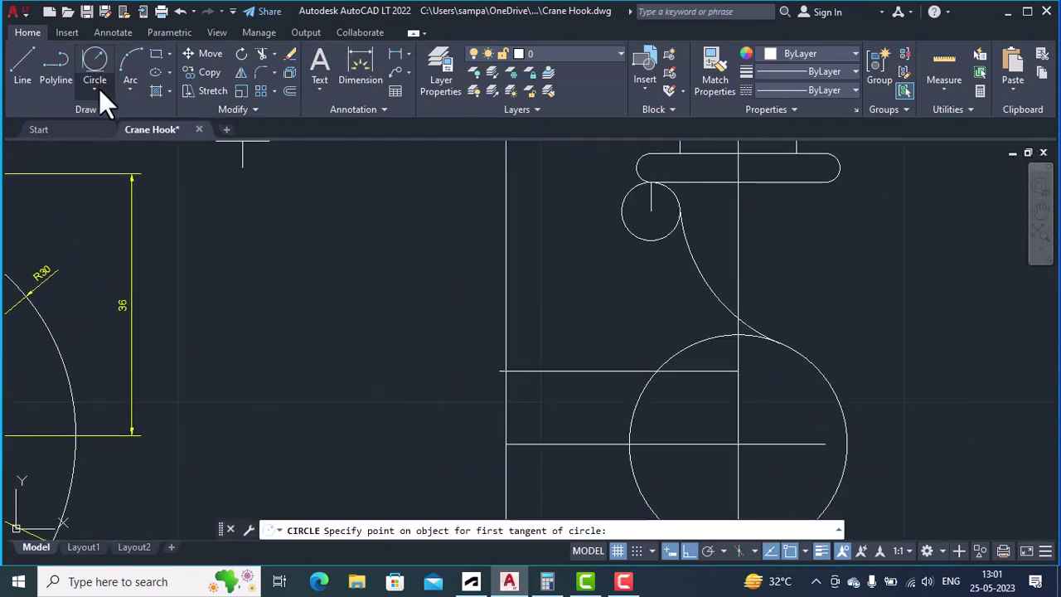
left_click(98, 87)
left_click(114, 124)
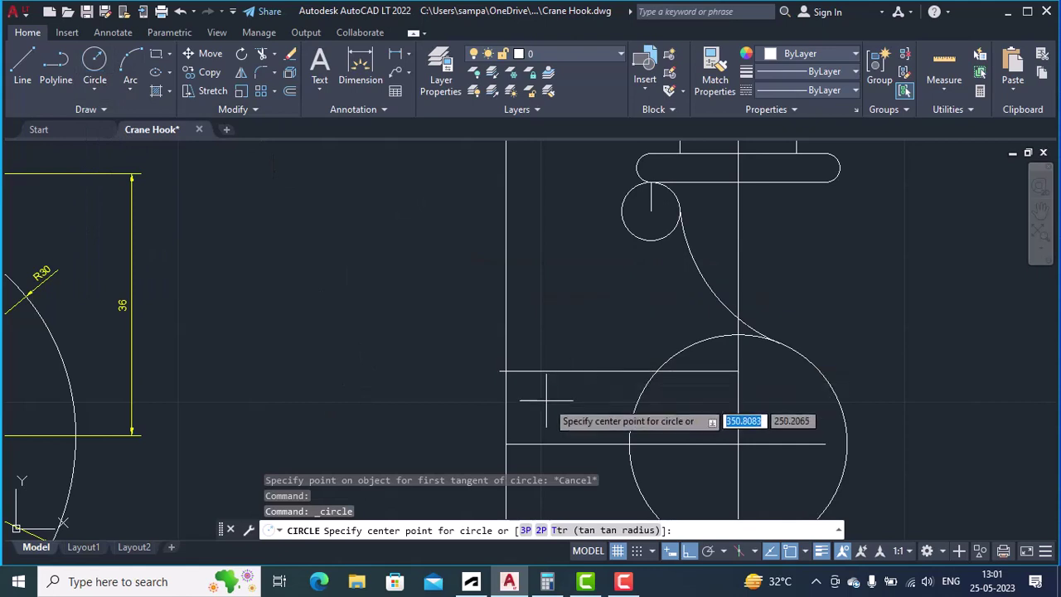
left_click(507, 371)
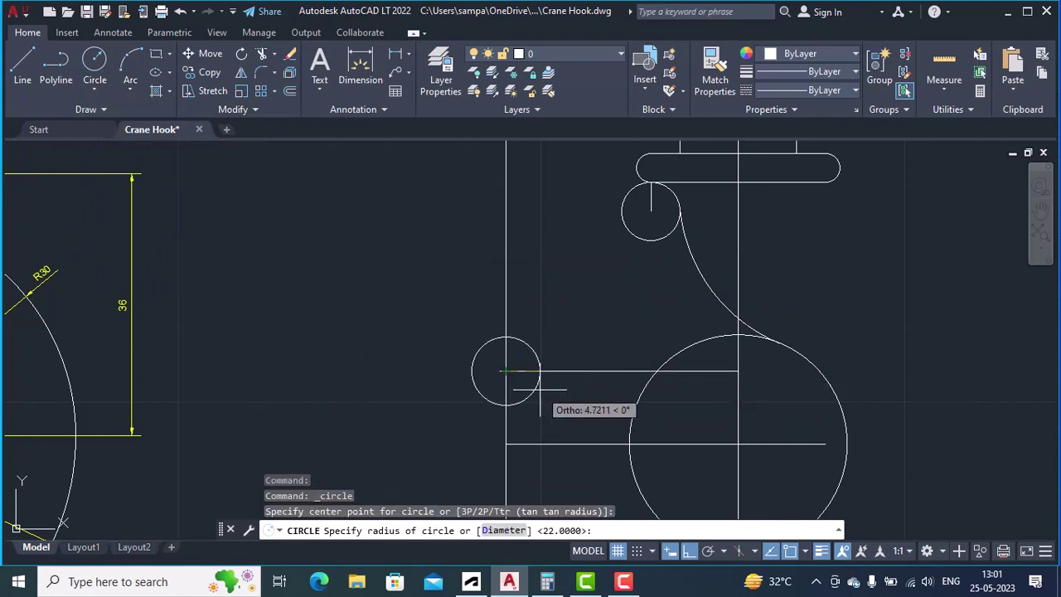
type("3")
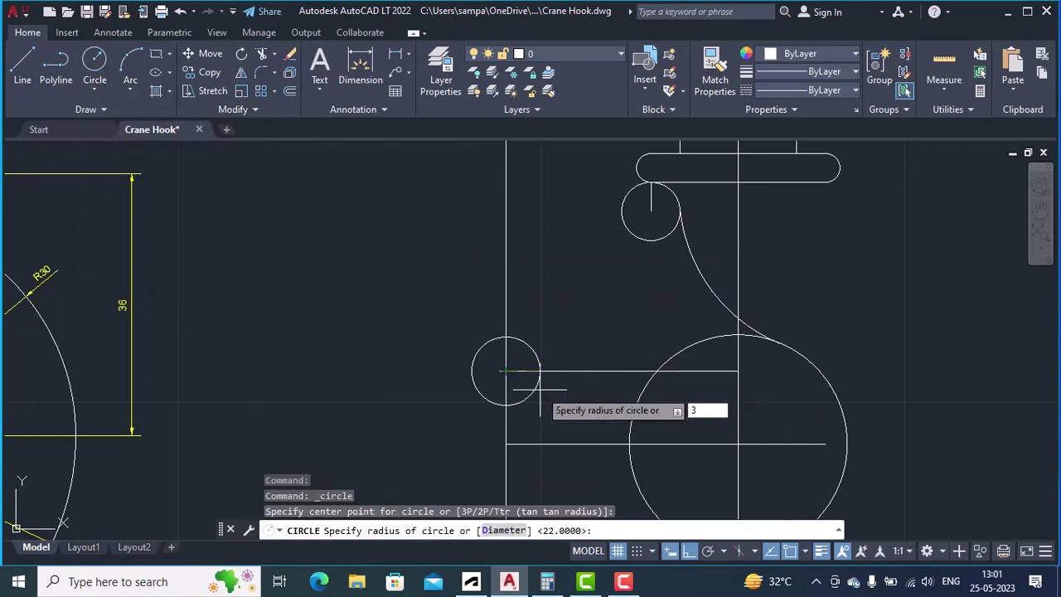
key("Return")
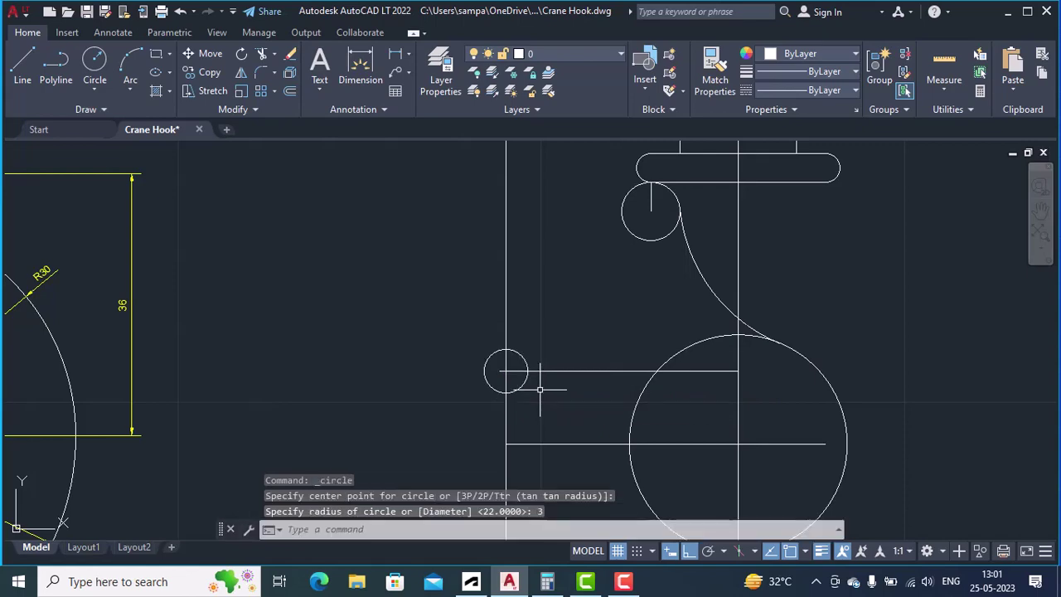
scroll(316, 365, "down", 2)
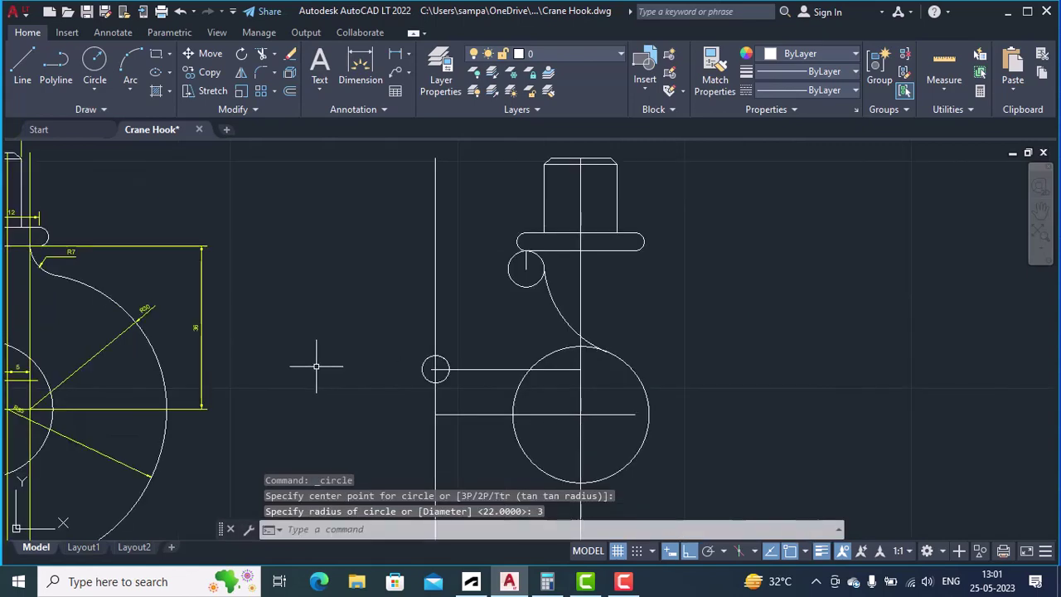
Pan and zoom to compare the reference R3 arc and R38 curve with the white copy
middle_click_drag(316, 365, 594, 334)
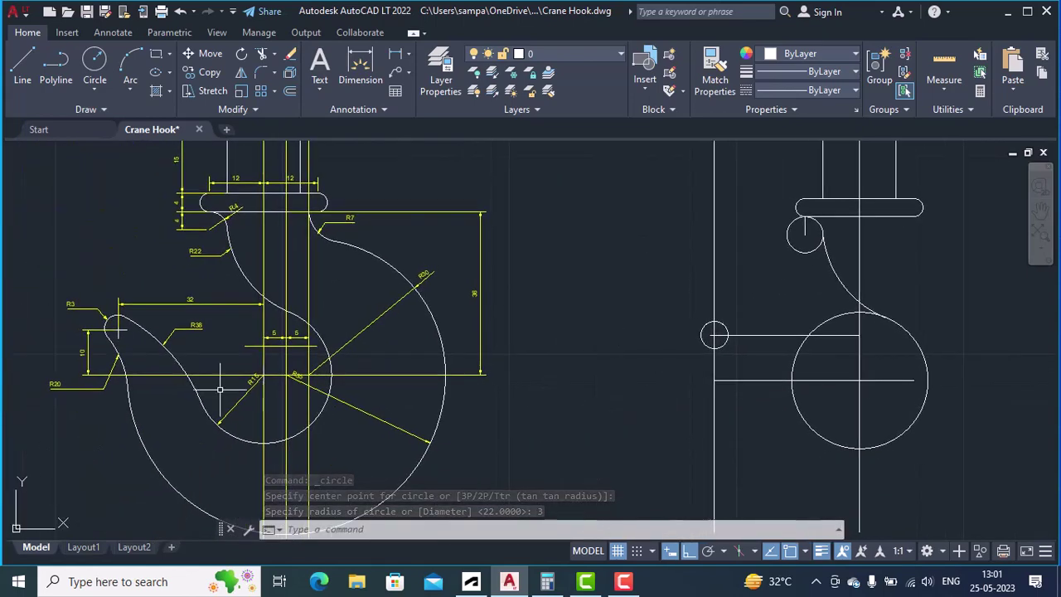
scroll(112, 331, "up", 3)
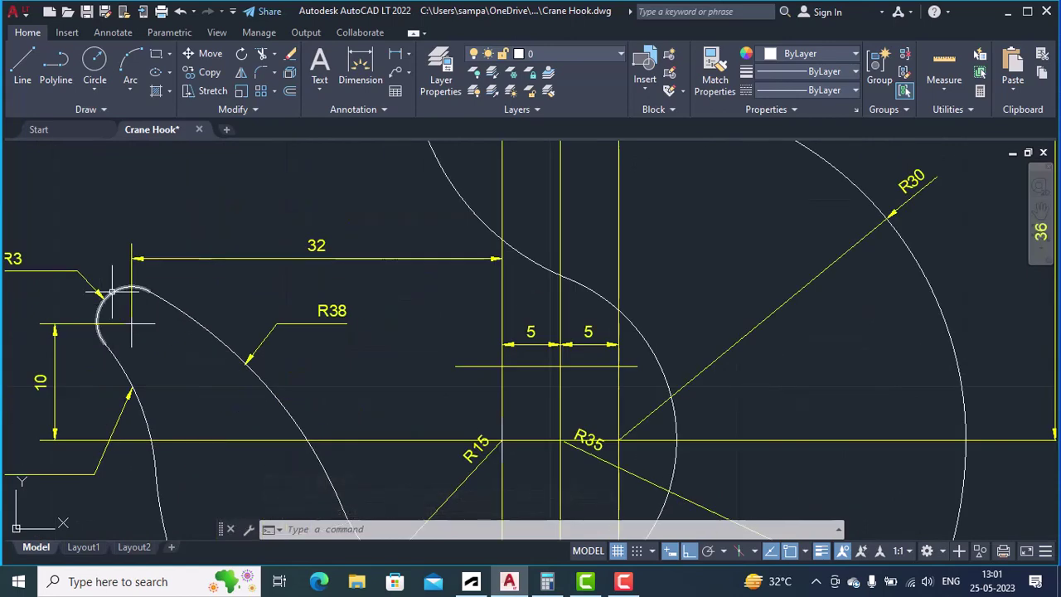
middle_click_drag(112, 290, 198, 284)
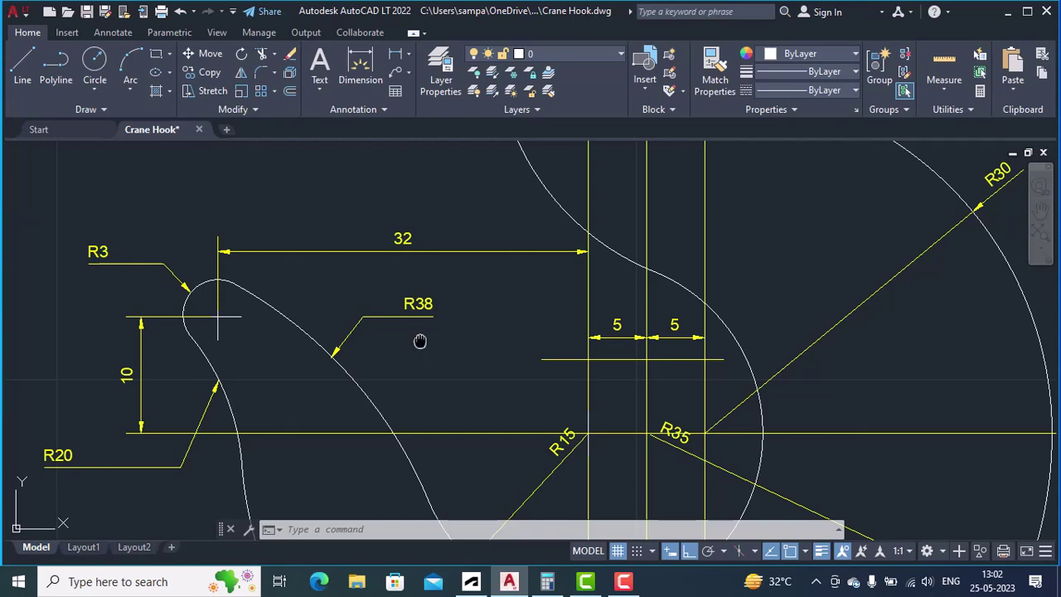
scroll(574, 423, "down", 6)
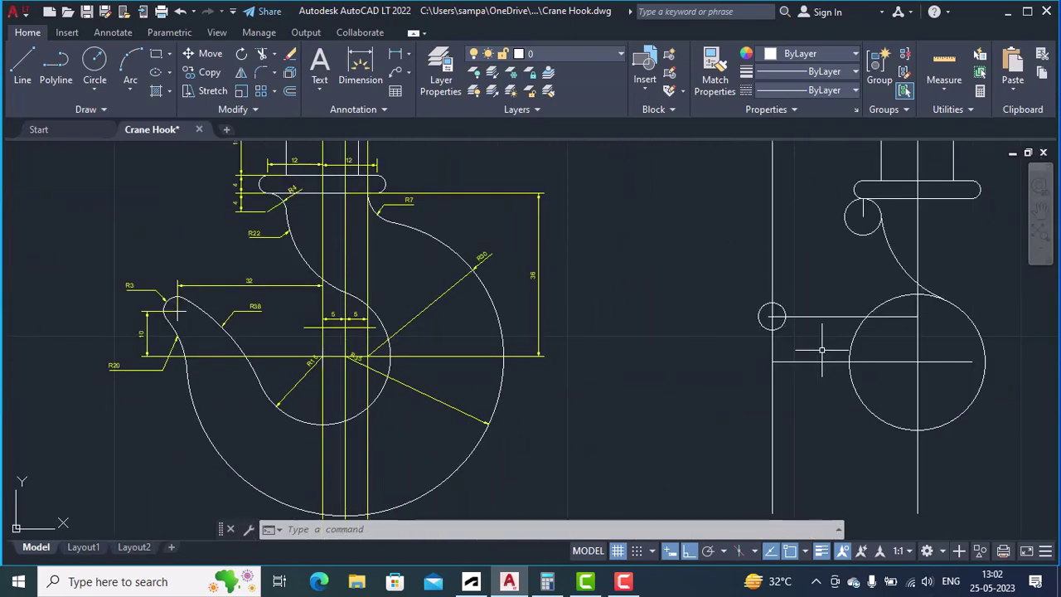
middle_click_drag(821, 350, 774, 378)
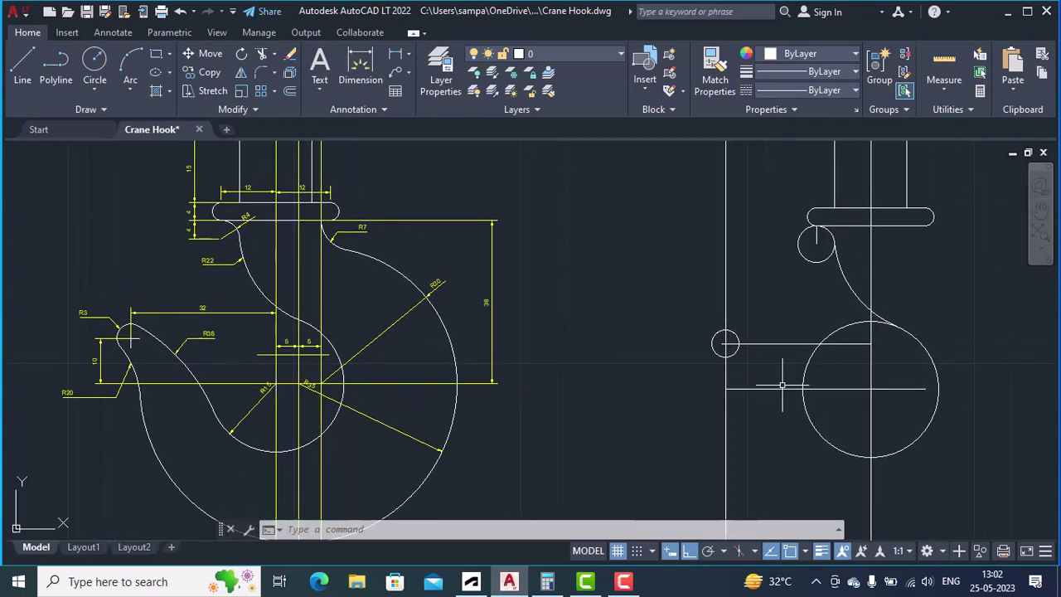
scroll(199, 329, "up", 2)
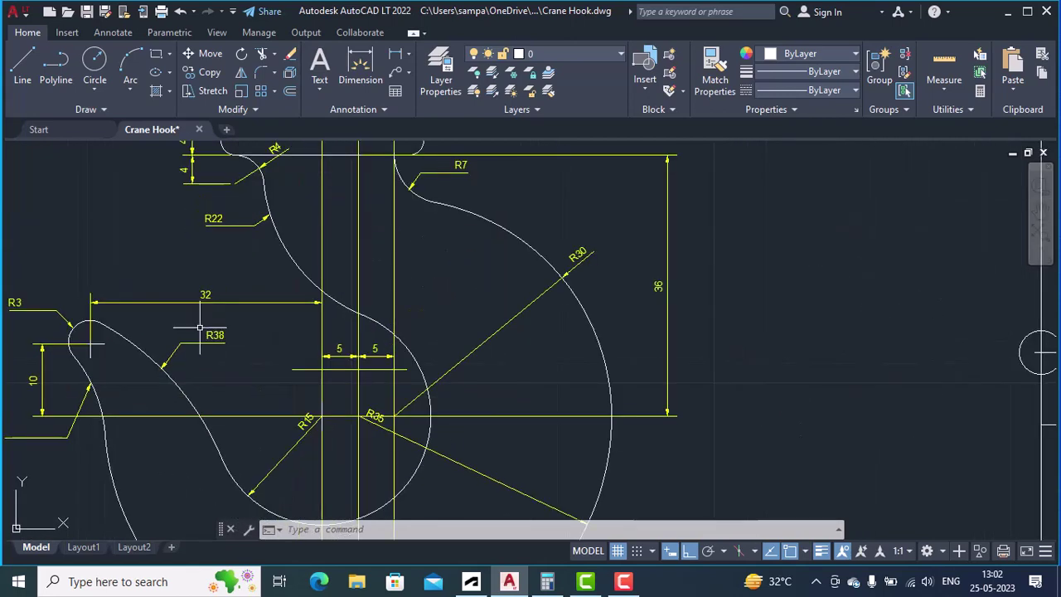
mouse_move(983, 406)
middle_mouse_down()
mouse_move(779, 364)
mouse_move(509, 365)
middle_mouse_up()
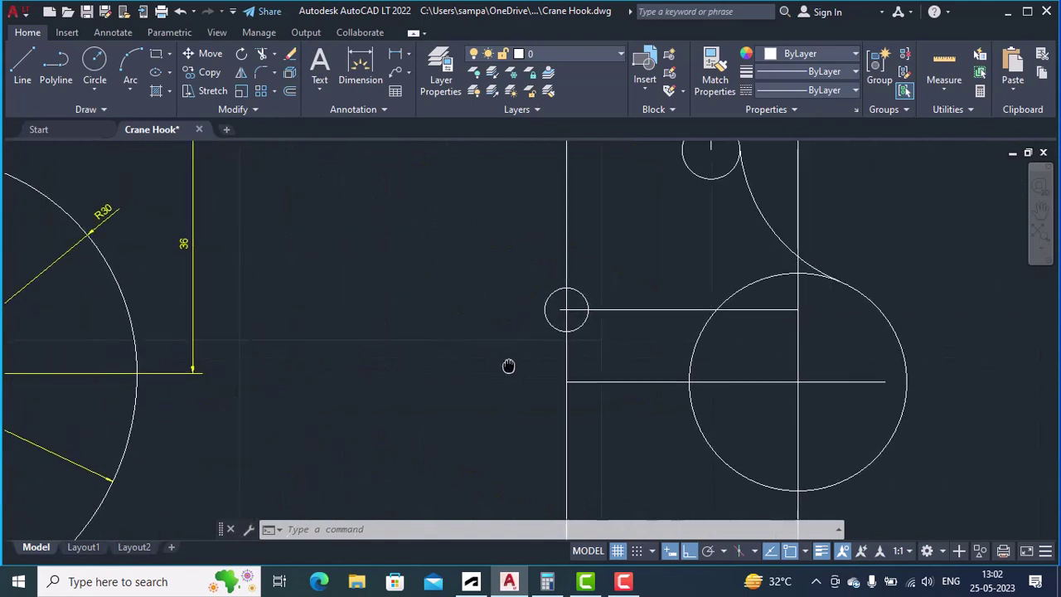
Draw a radius-38 Tan-Tan-Radius circle touching the small R3 circle and the large circle
left_click(92, 88)
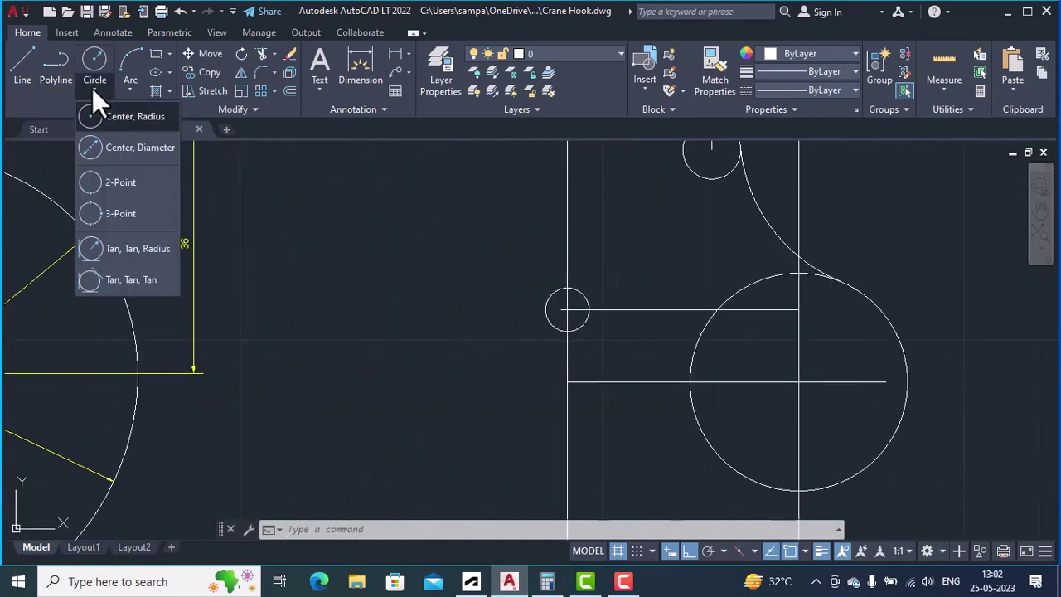
left_click(118, 244)
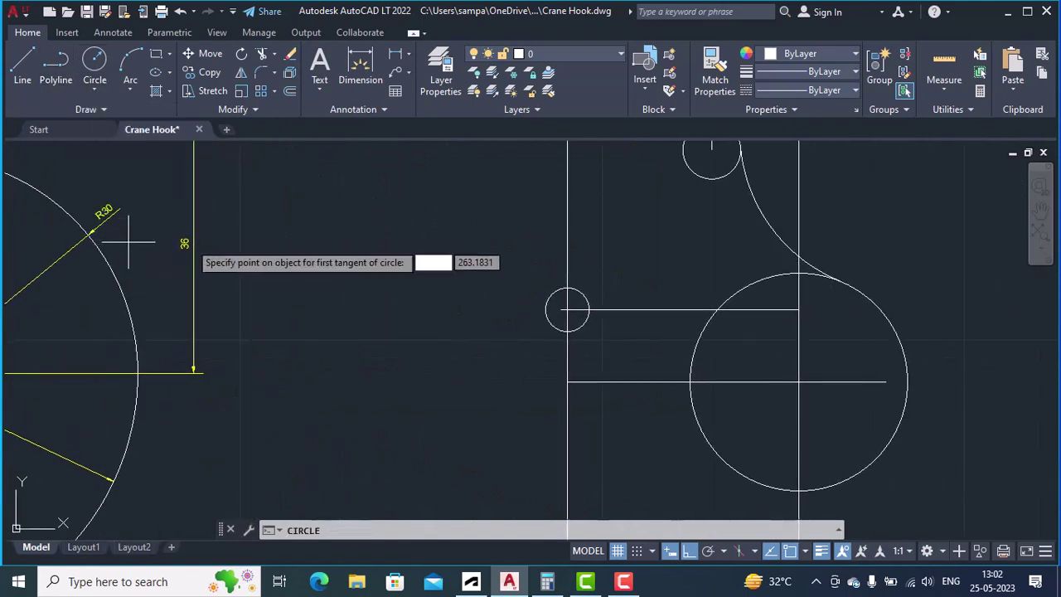
left_click(583, 295)
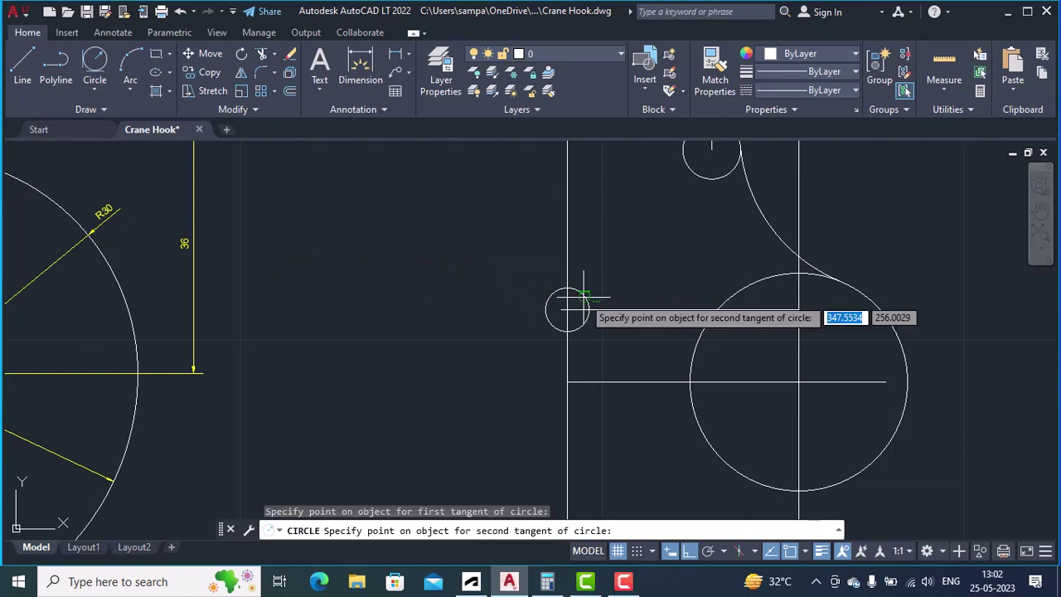
left_click(695, 410)
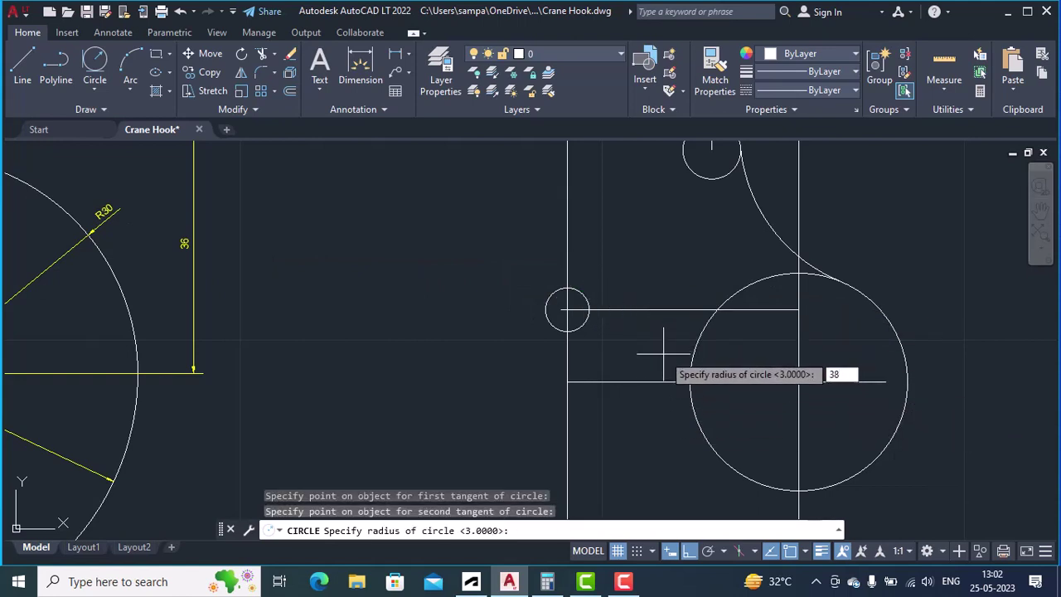
key("Return")
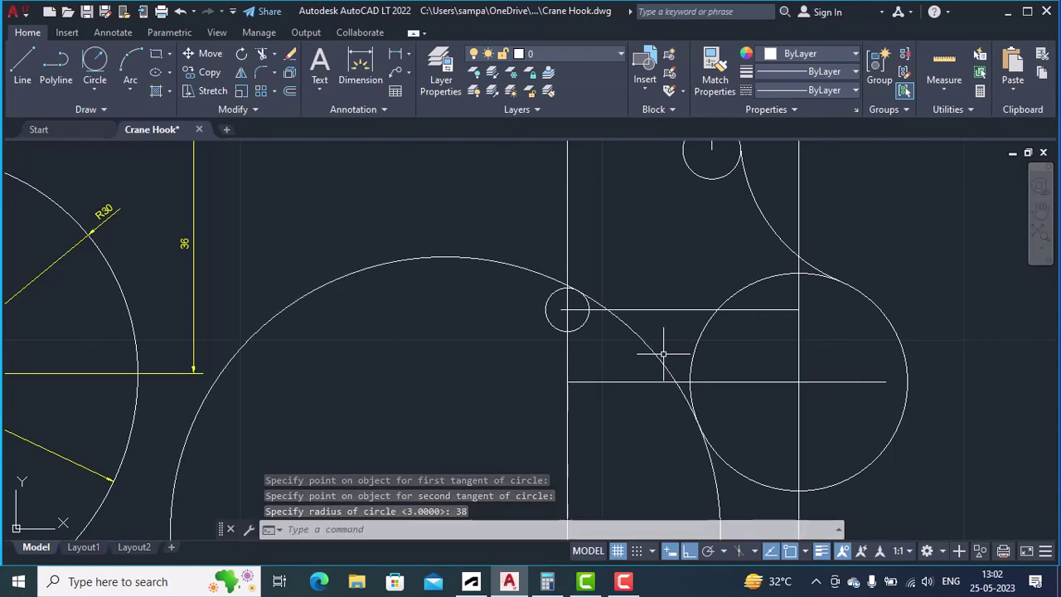
mouse_move(315, 378)
middle_mouse_down()
mouse_move(485, 336)
mouse_move(677, 268)
mouse_move(821, 339)
middle_mouse_up()
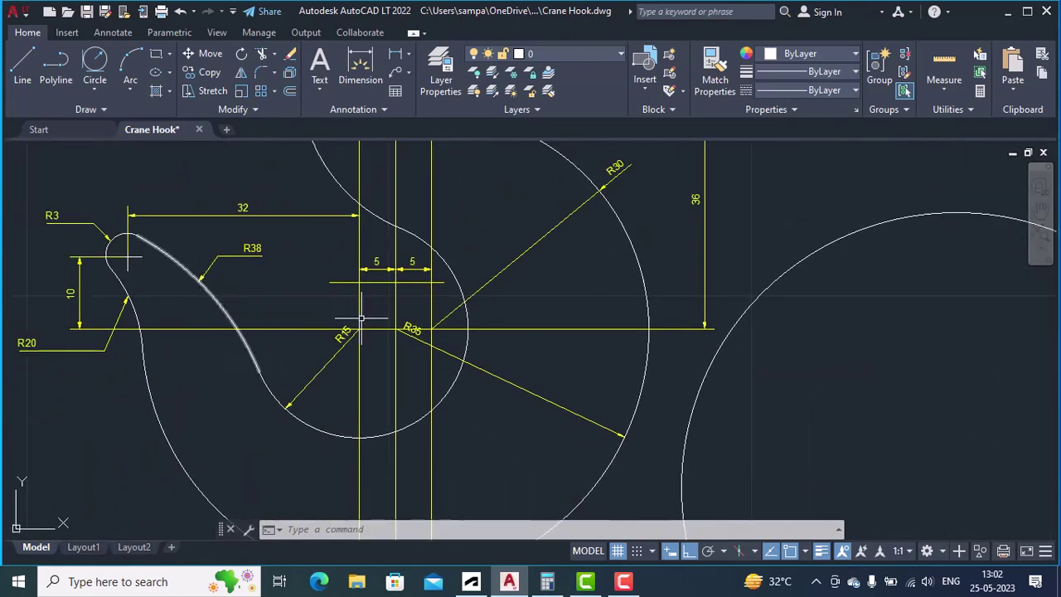
mouse_move(548, 384)
middle_mouse_down()
mouse_move(456, 359)
mouse_move(8, 332)
mouse_move(19, 315)
mouse_move(25, 339)
mouse_move(52, 355)
middle_mouse_up()
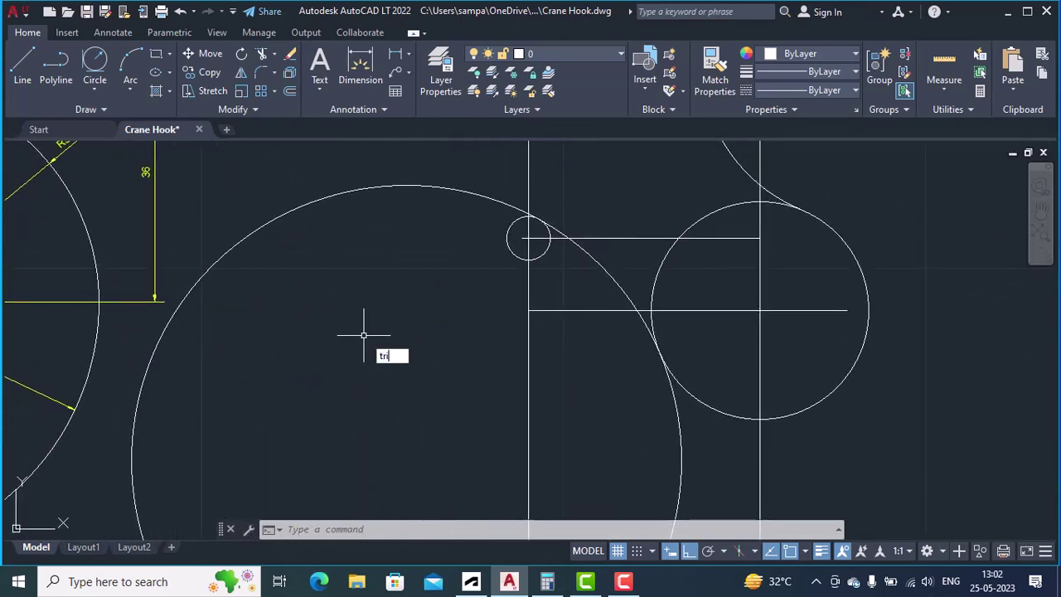
Trim the outer part of the R38 circle, keeping the arc between the small and large circles
key("Return")
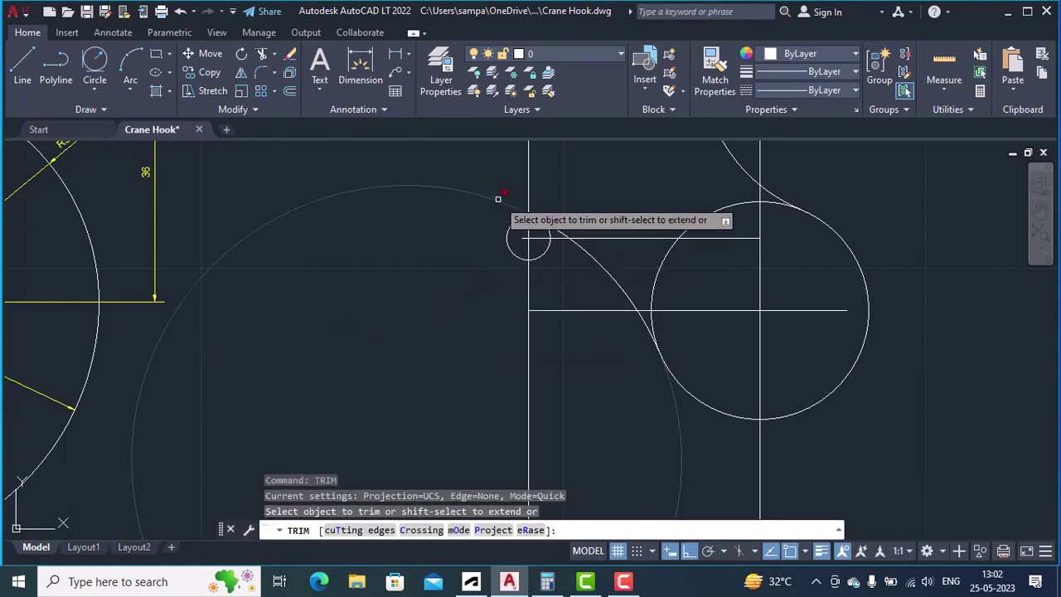
left_click(498, 199)
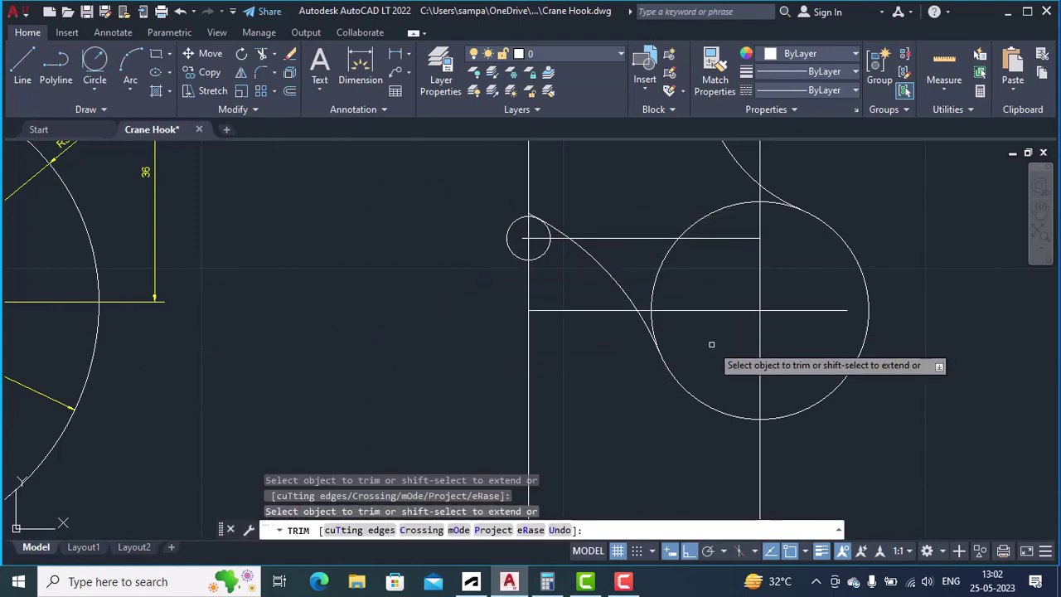
scroll(513, 186, "up", 8)
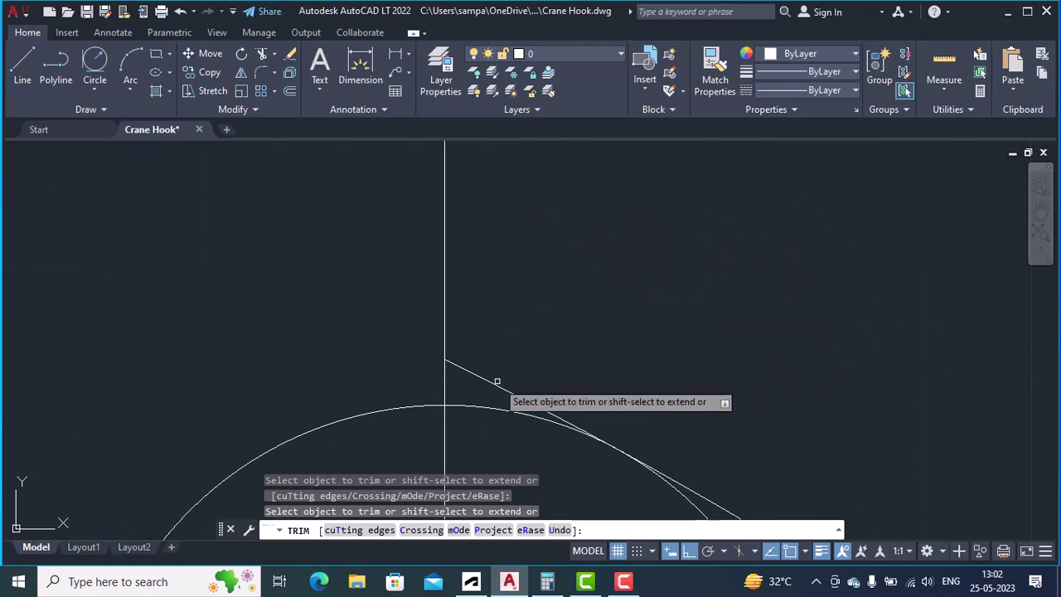
scroll(519, 375, "down", 5)
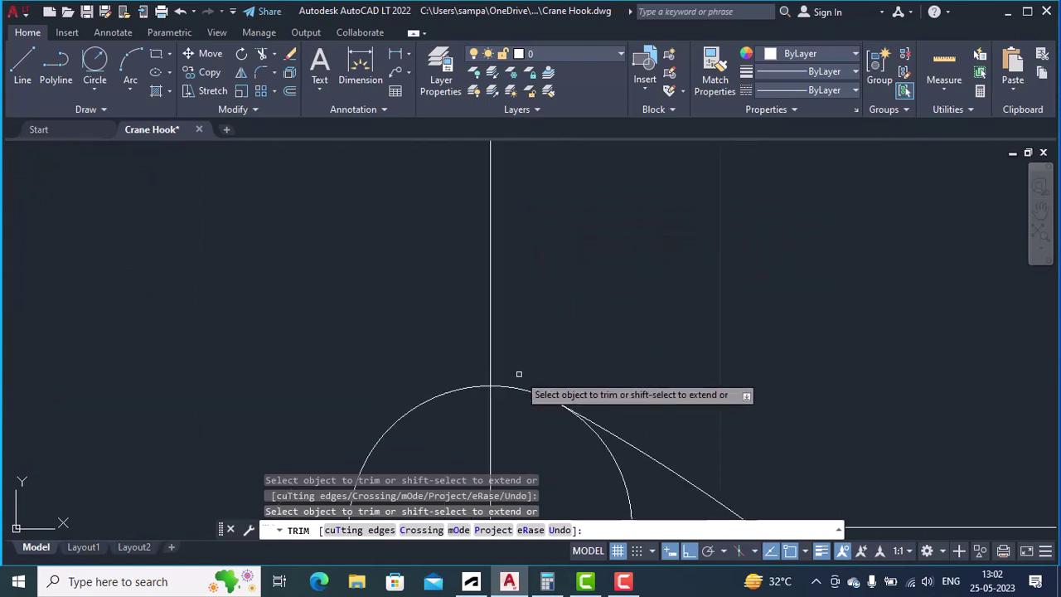
middle_click_drag(518, 375, 500, 310)
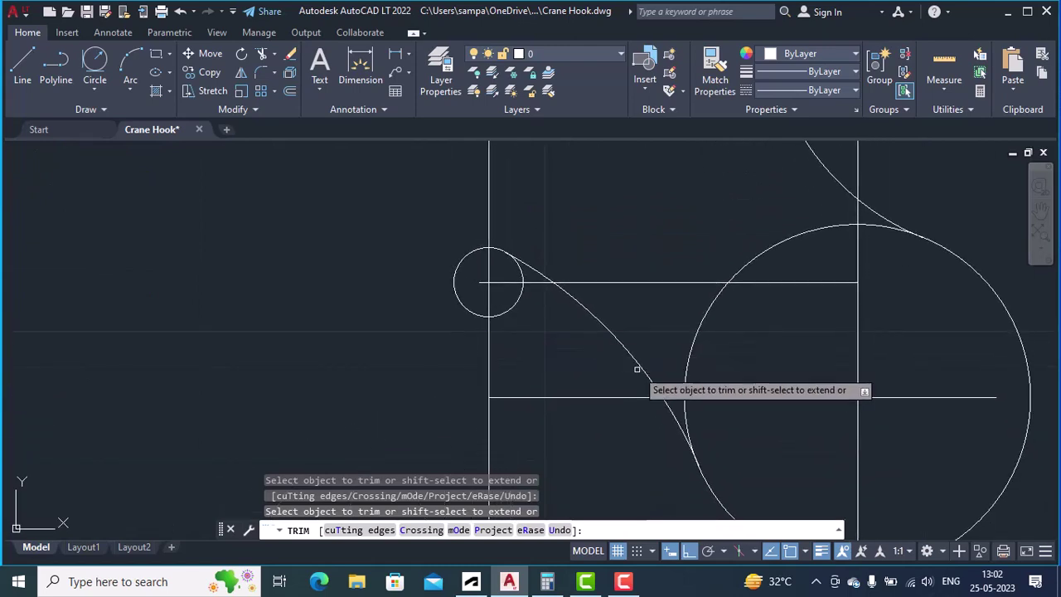
key("Escape")
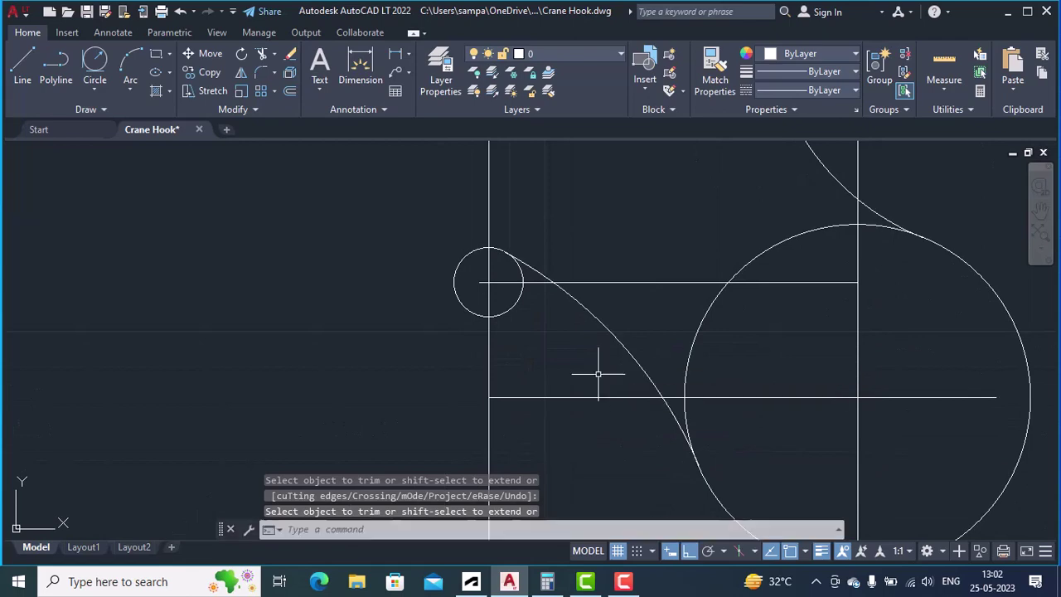
scroll(597, 374, "down", 2)
mouse_move(213, 335)
middle_mouse_down()
mouse_move(506, 315)
mouse_move(772, 332)
middle_mouse_up()
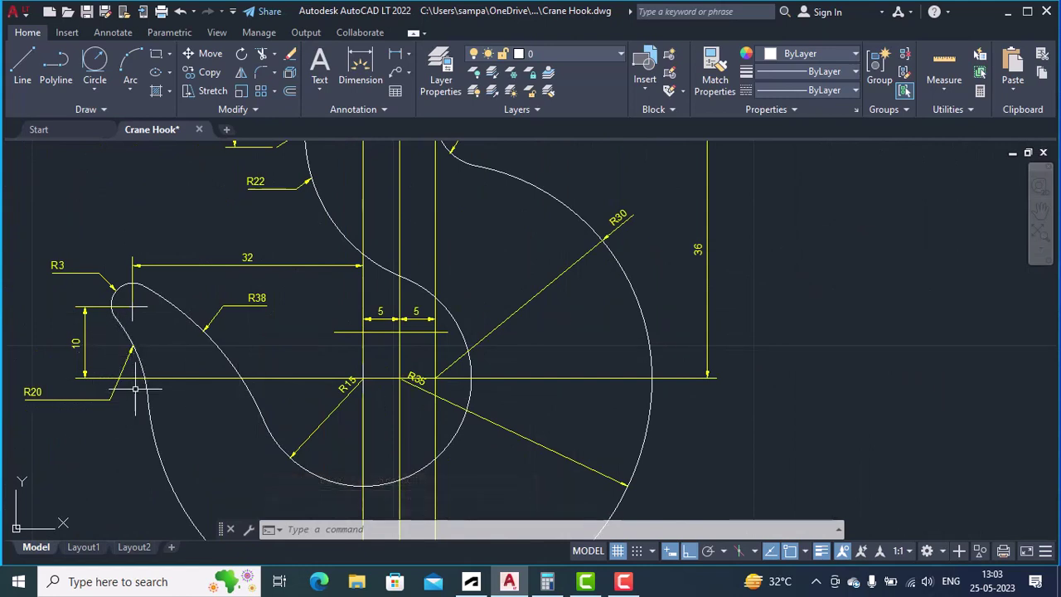
left_click(126, 333)
key("Delete")
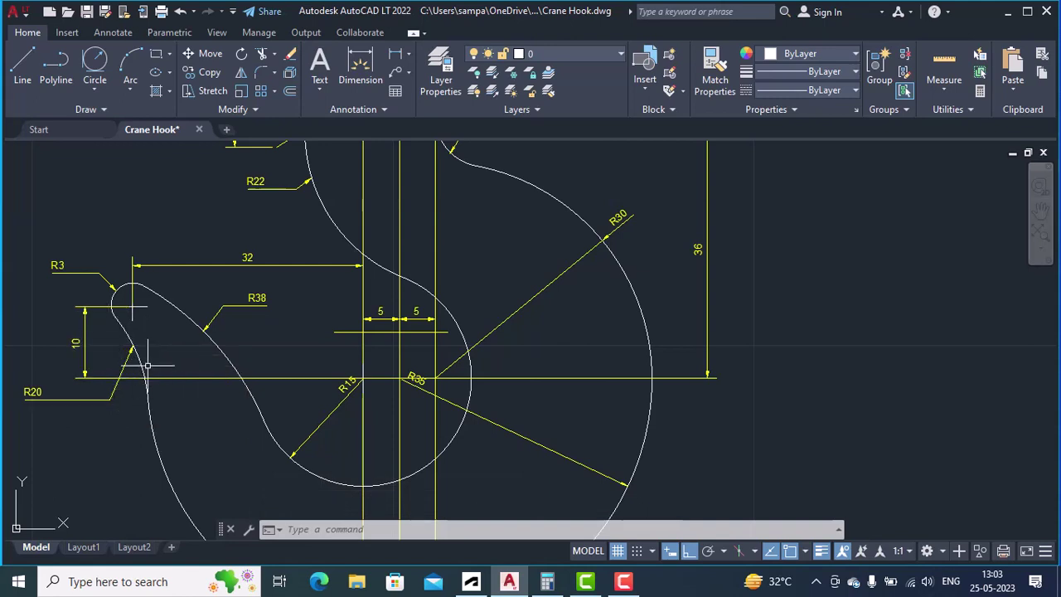
mouse_move(464, 469)
middle_mouse_down()
mouse_move(374, 303)
mouse_move(415, 348)
middle_mouse_up()
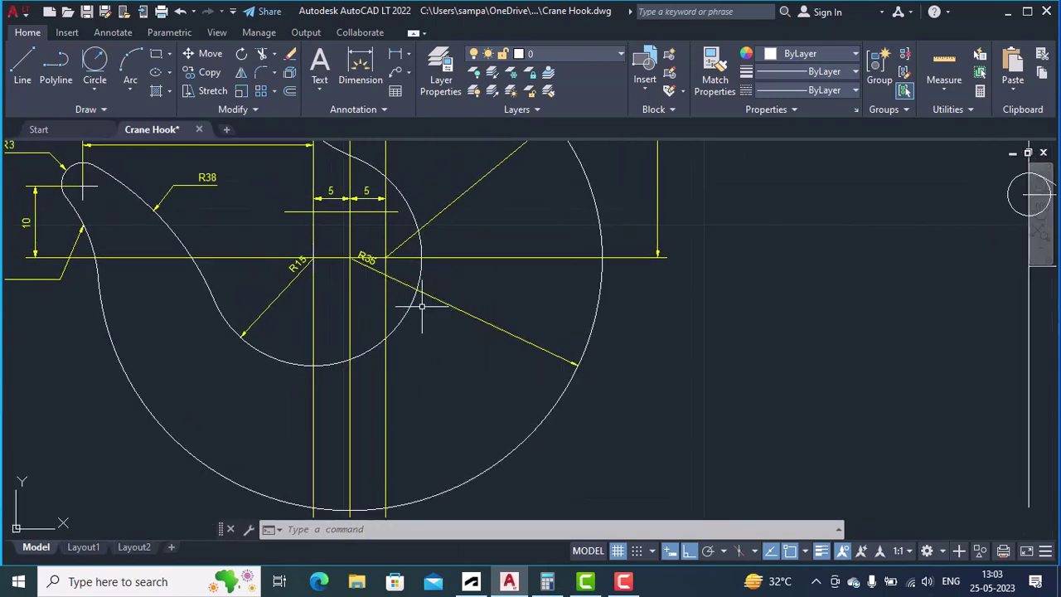
scroll(379, 283, "up", 5)
mouse_move(379, 283)
middle_mouse_down()
mouse_move(398, 260)
mouse_move(522, 370)
middle_mouse_up()
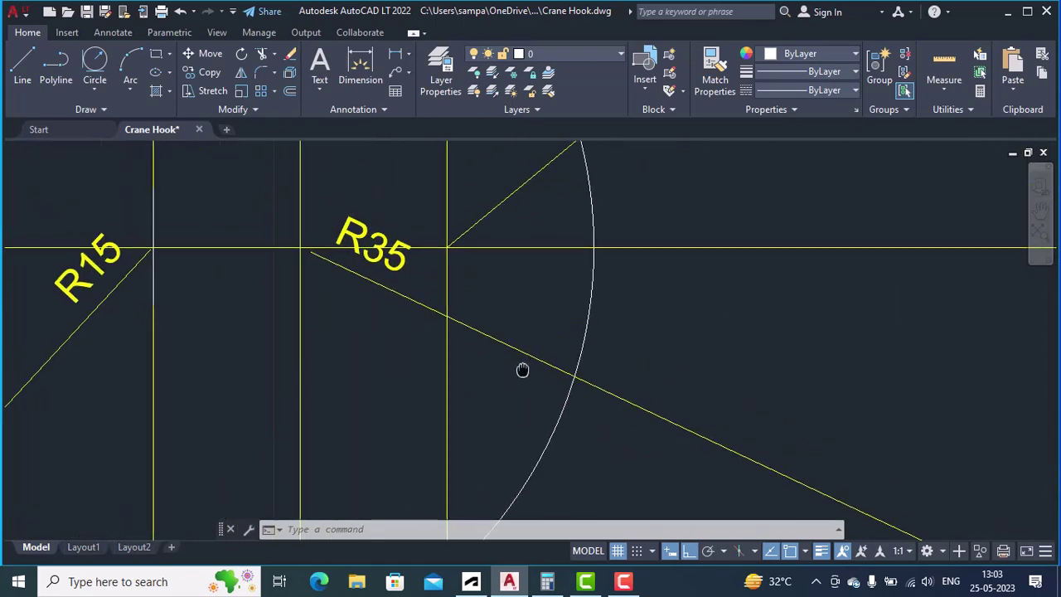
scroll(517, 369, "down", 5)
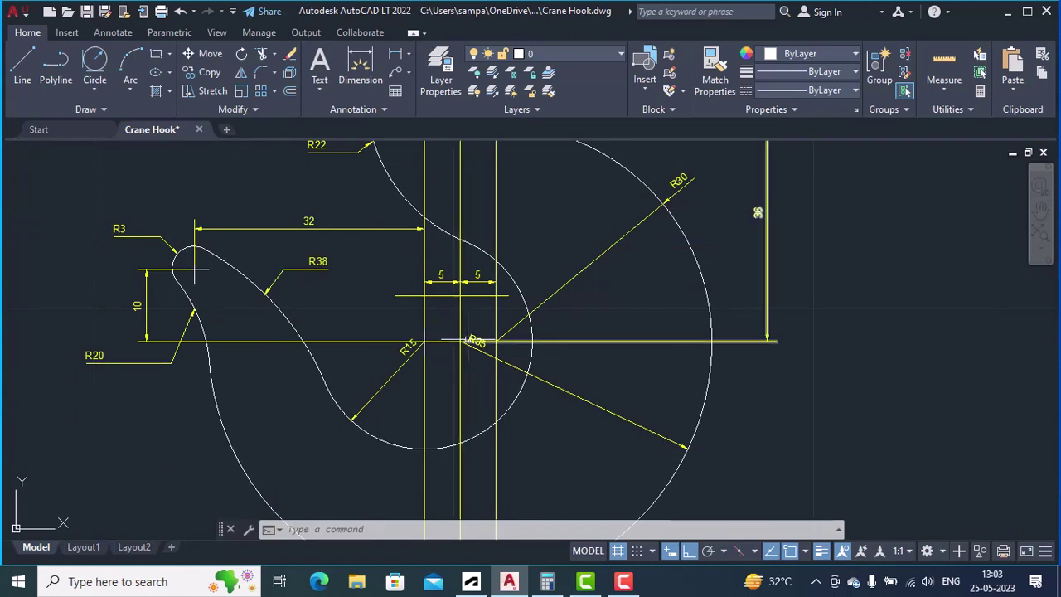
scroll(469, 340, "up", 2)
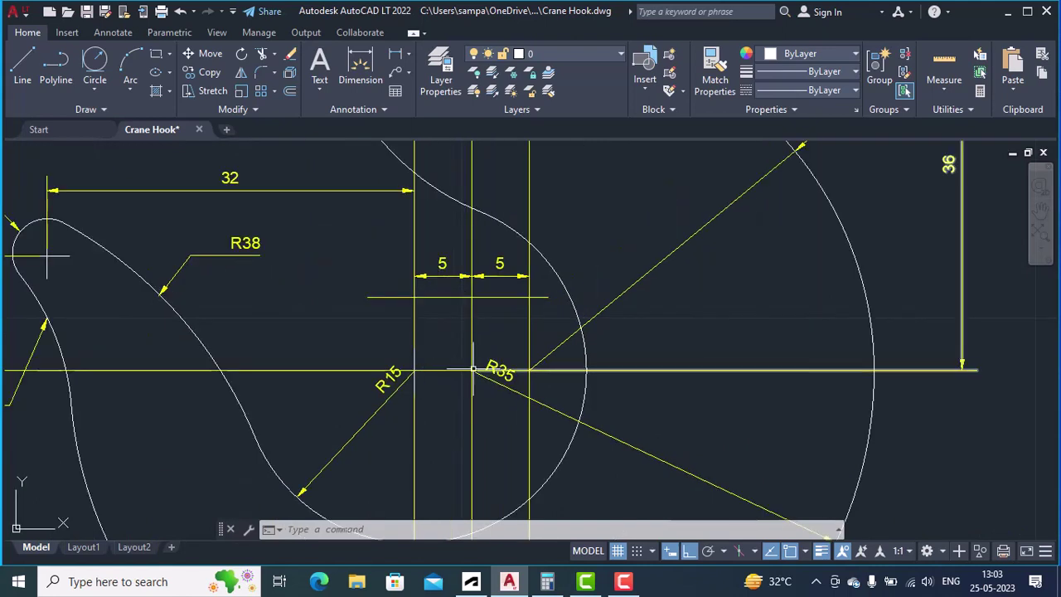
scroll(472, 369, "down", 4)
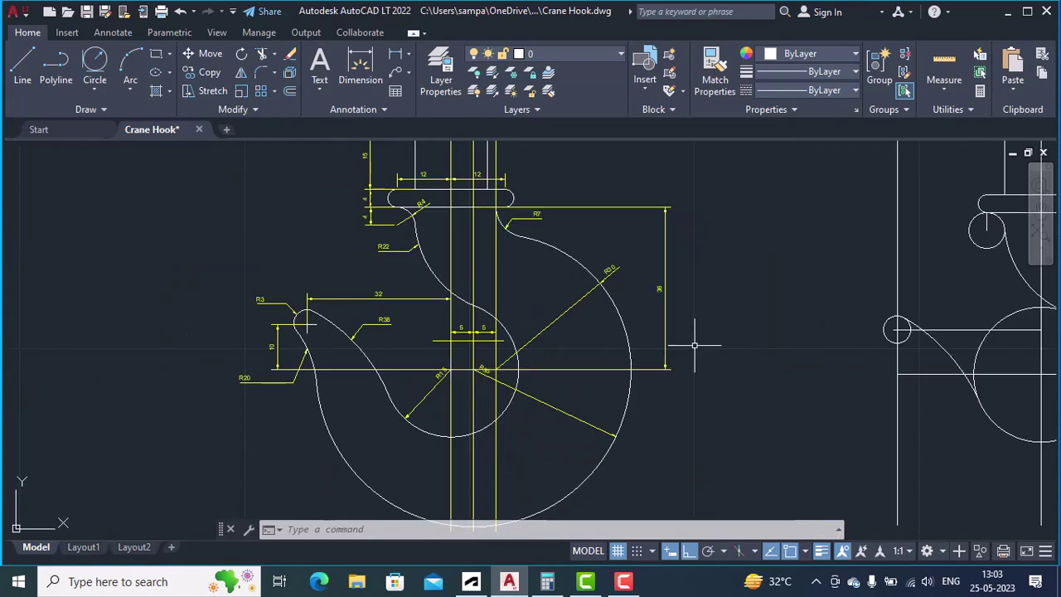
middle_click_drag(694, 345, 347, 338)
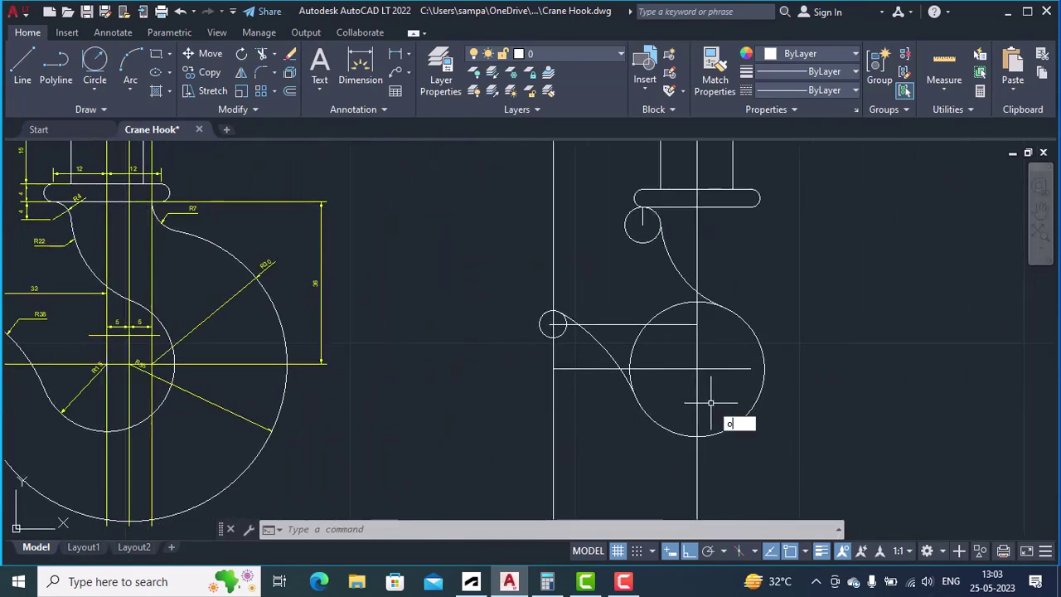
Offset the vertical centre line right twice at distance 5, giving lines 5 and 10 units away
type("ffset")
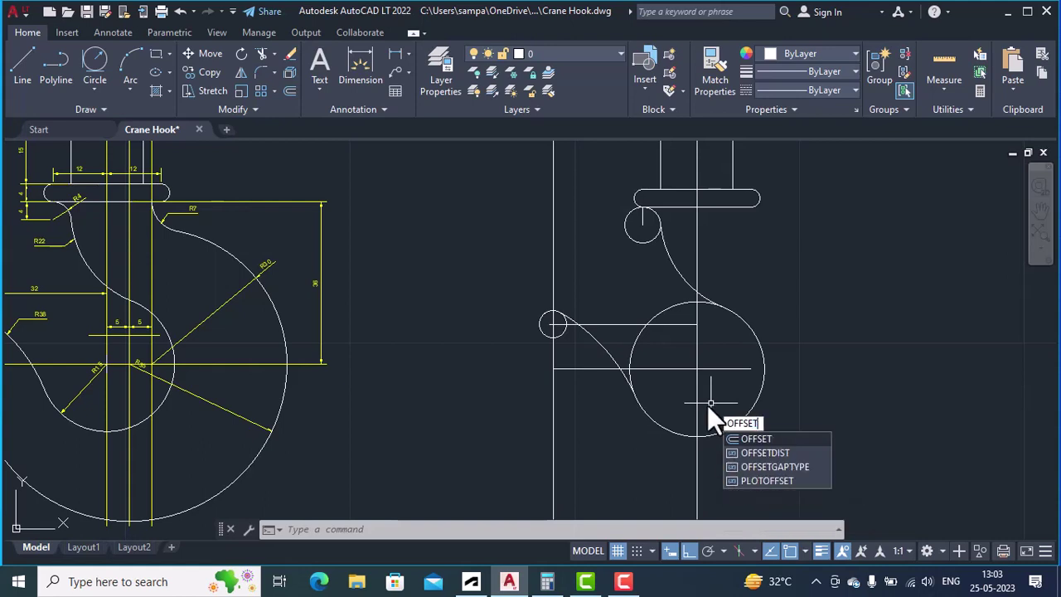
key("Return")
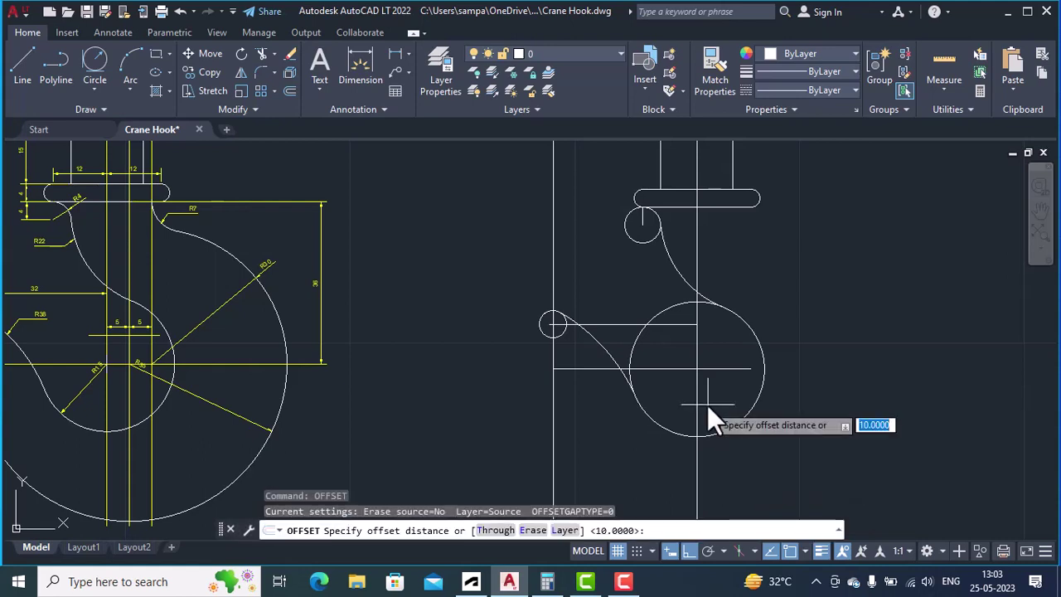
type("5")
key("Return")
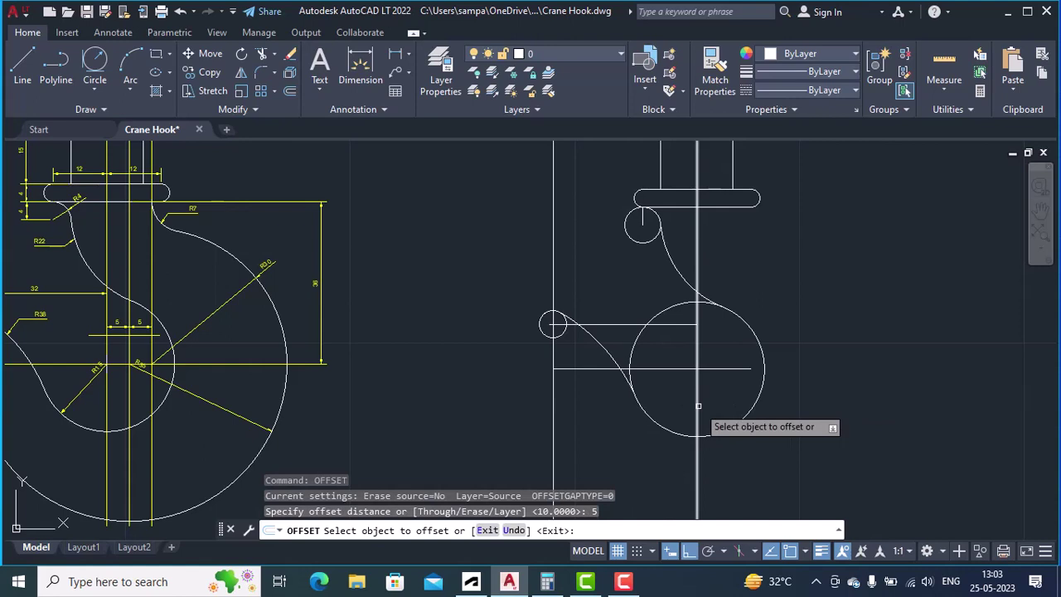
left_click(697, 406)
left_click(720, 403)
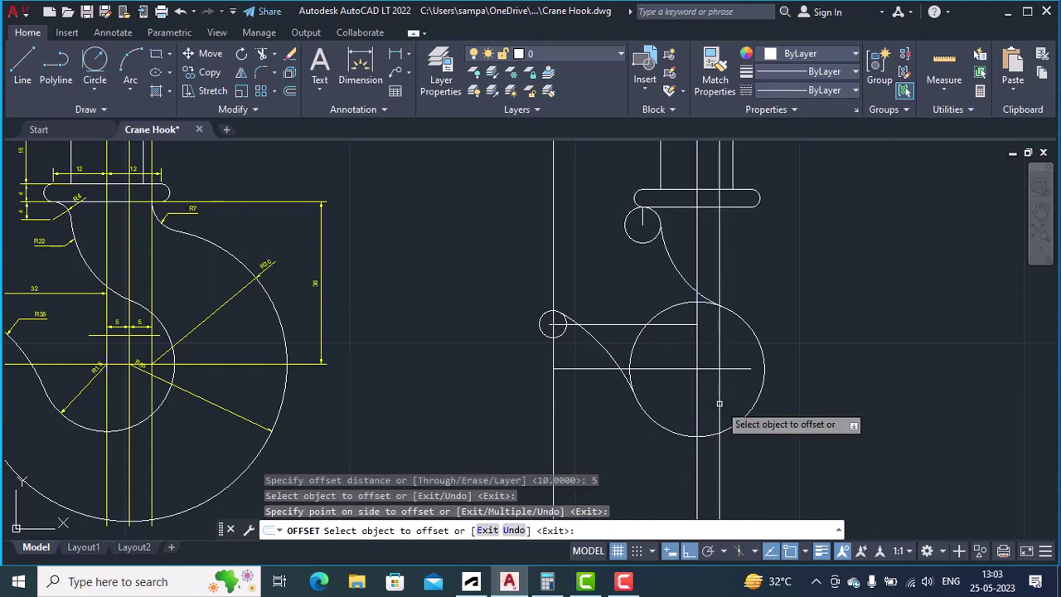
left_click(720, 400)
left_click(743, 396)
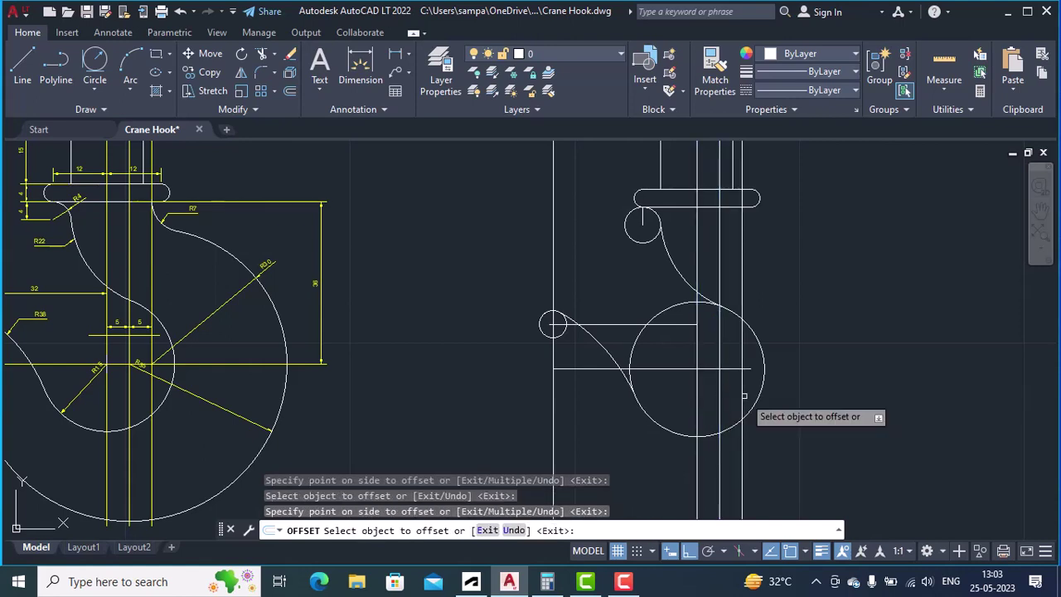
scroll(132, 327, "up", 4)
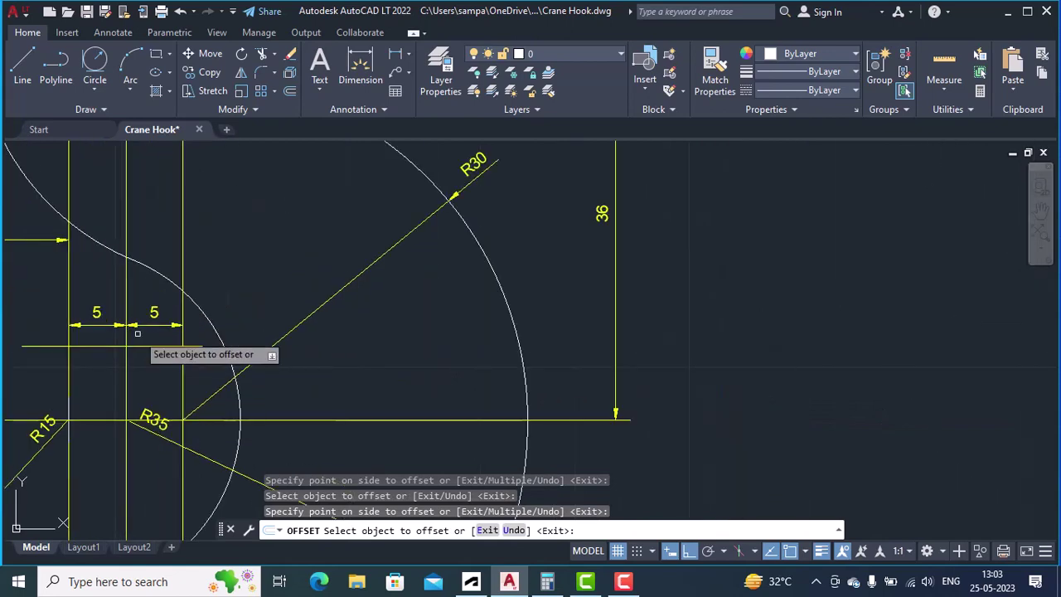
scroll(175, 339, "down", 2)
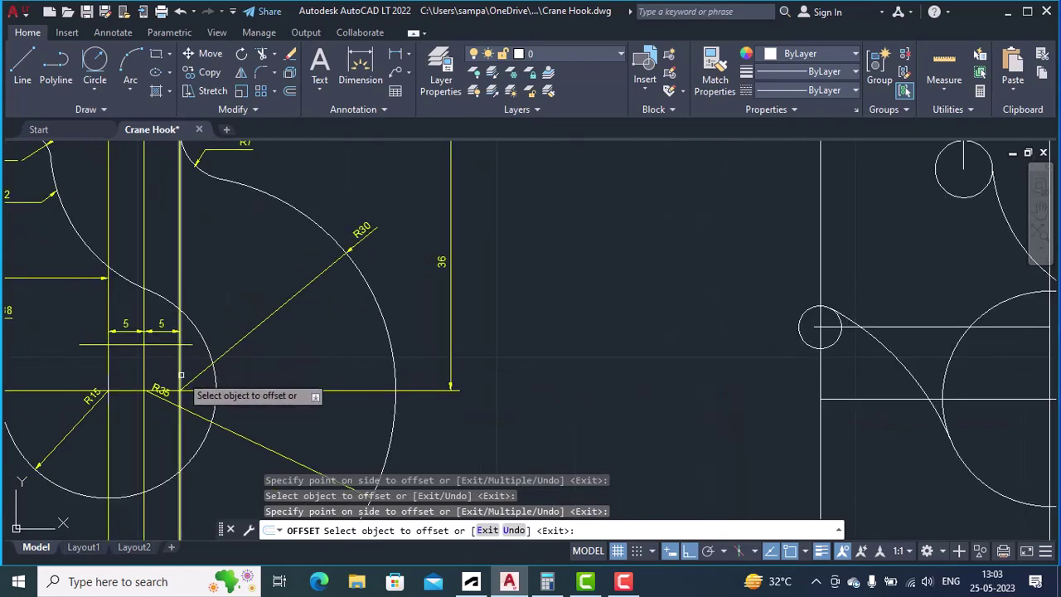
scroll(181, 375, "down", 3)
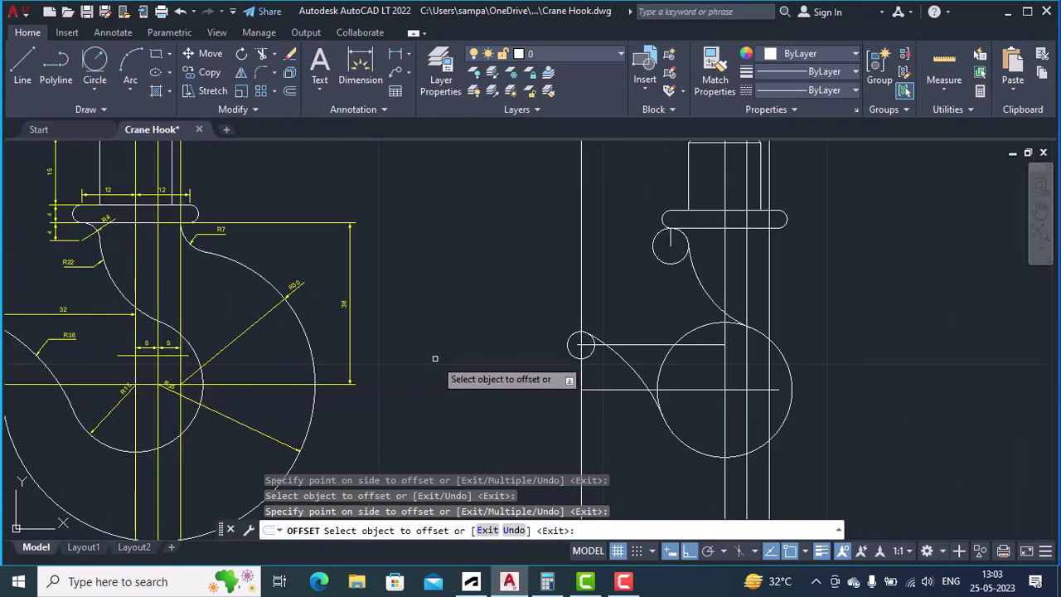
key("Escape")
Zoom and pan to bring the reference R35 centre into view
scroll(153, 399, "up", 4)
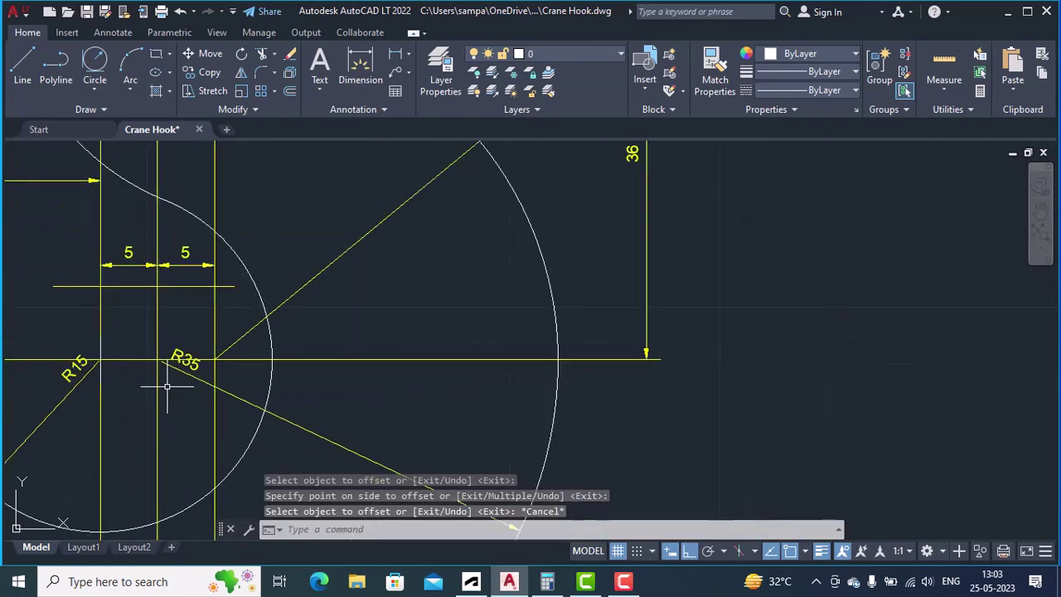
scroll(282, 395, "up", 2)
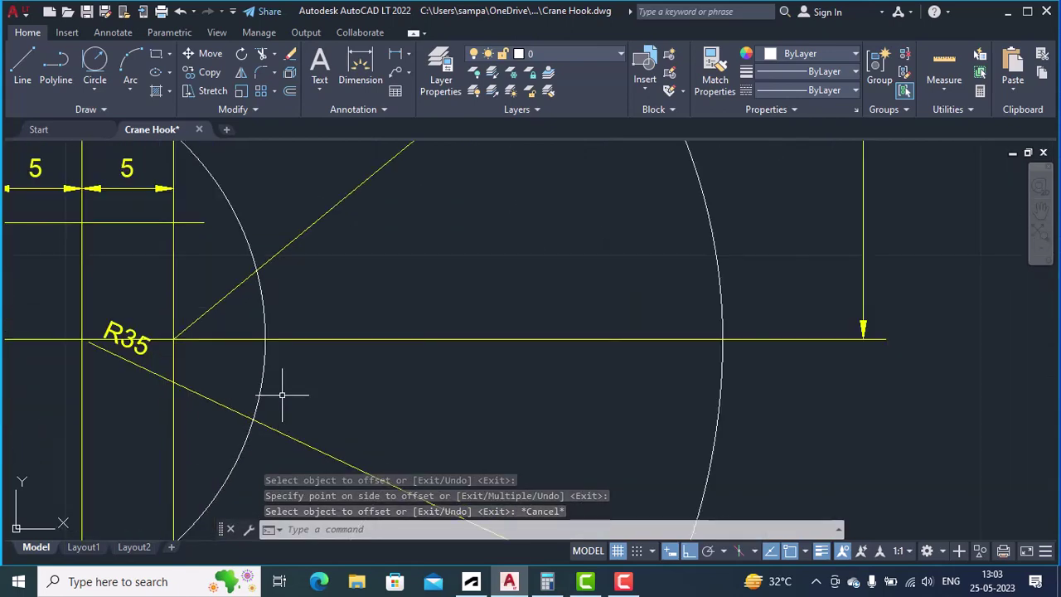
scroll(281, 395, "down", 2)
middle_click_drag(279, 390, 267, 287)
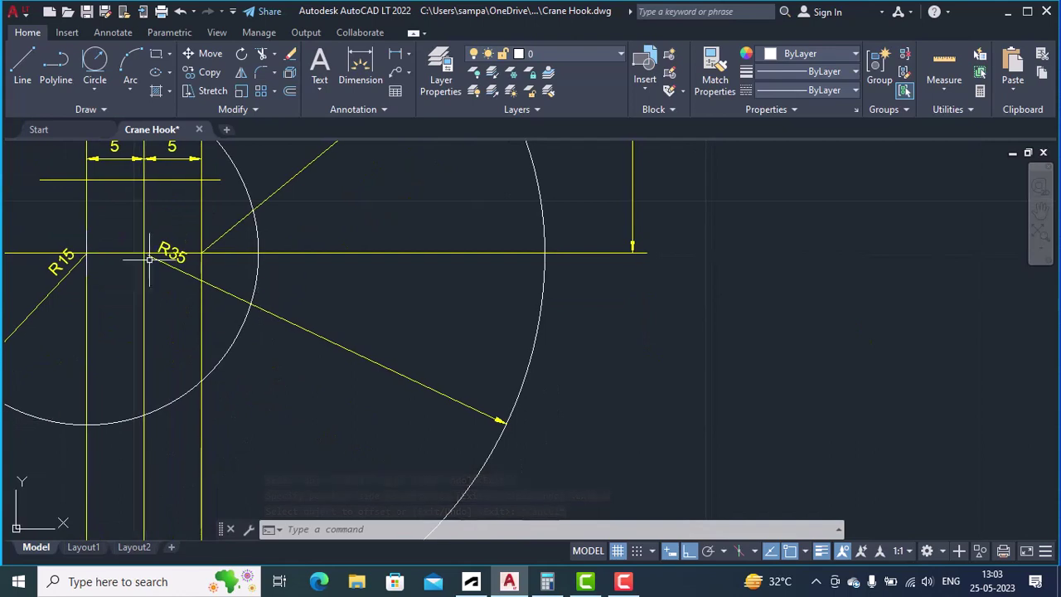
scroll(362, 381, "down", 4)
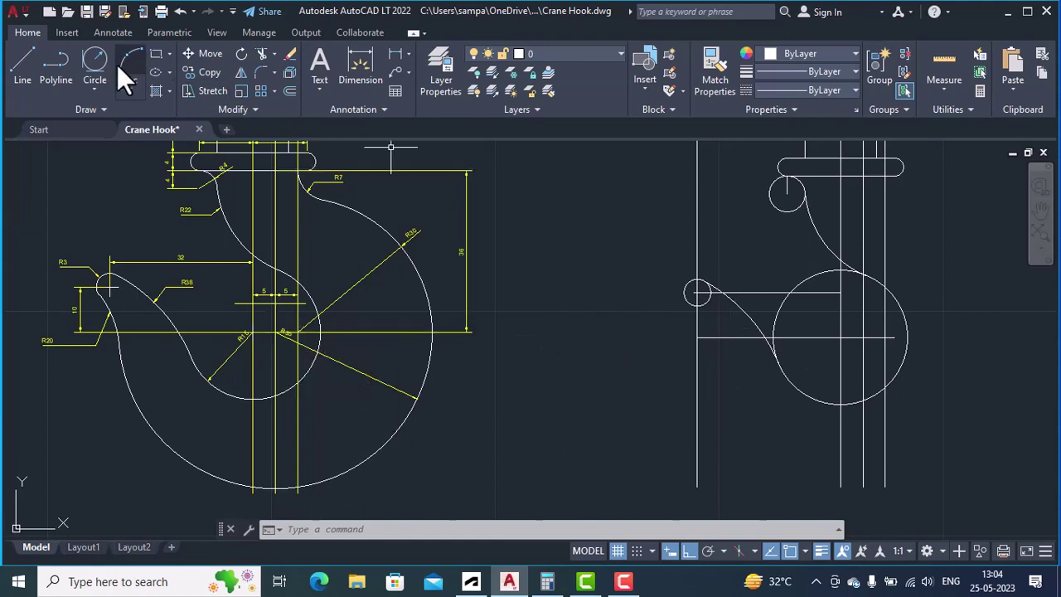
Draw a radius-35 circle centred on the white hook's centre-line intersection
left_click(91, 89)
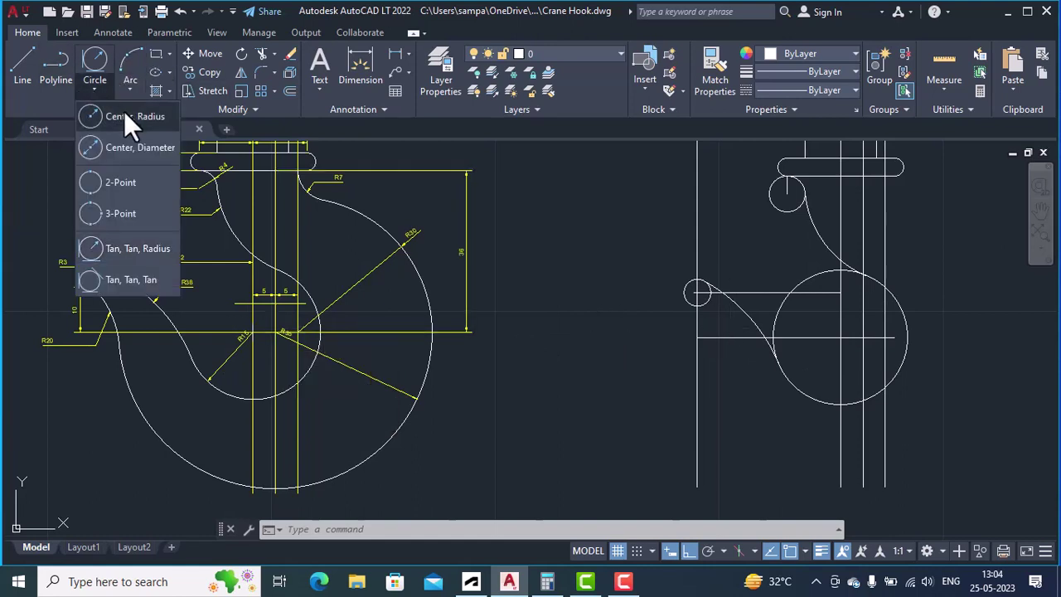
left_click(124, 111)
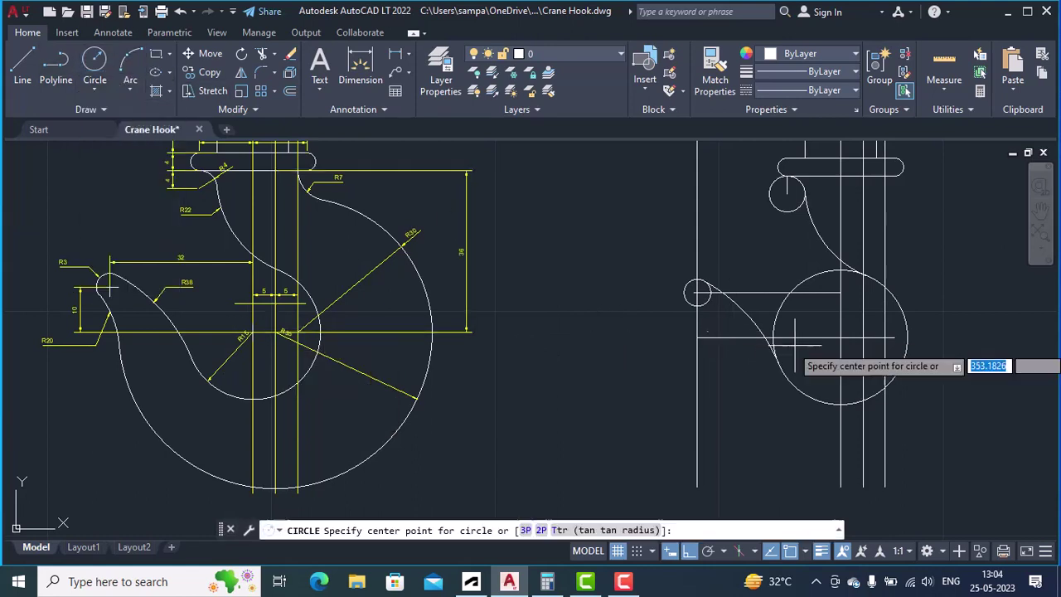
left_click(862, 337)
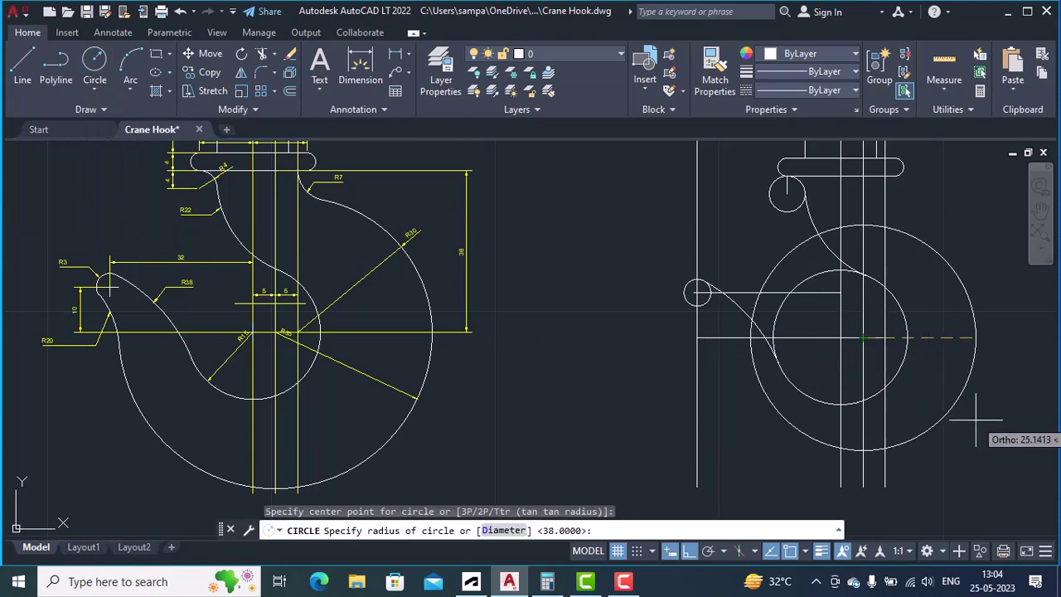
type("3")
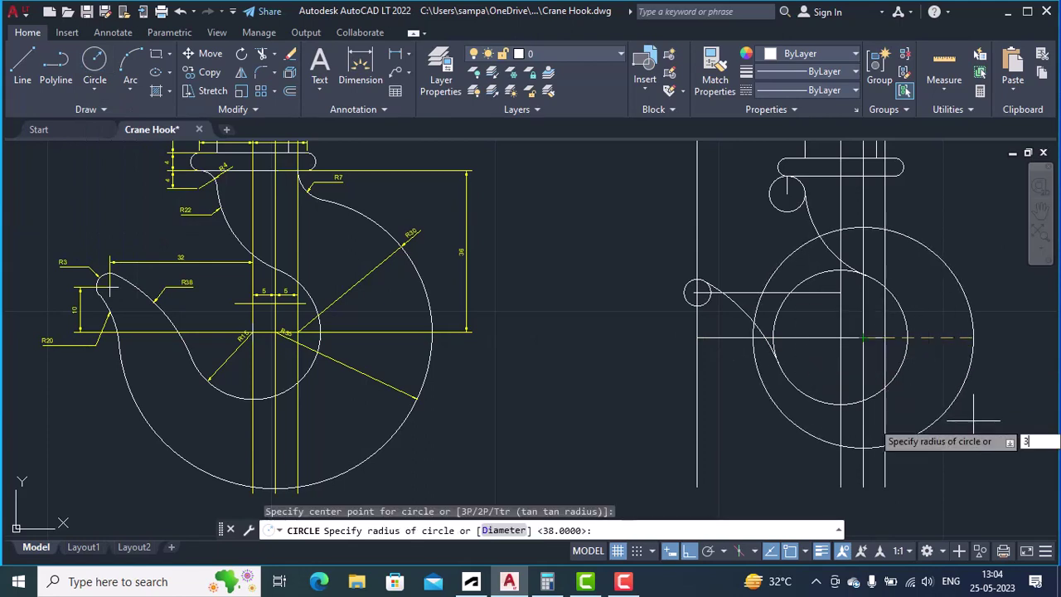
type("5")
key("Return")
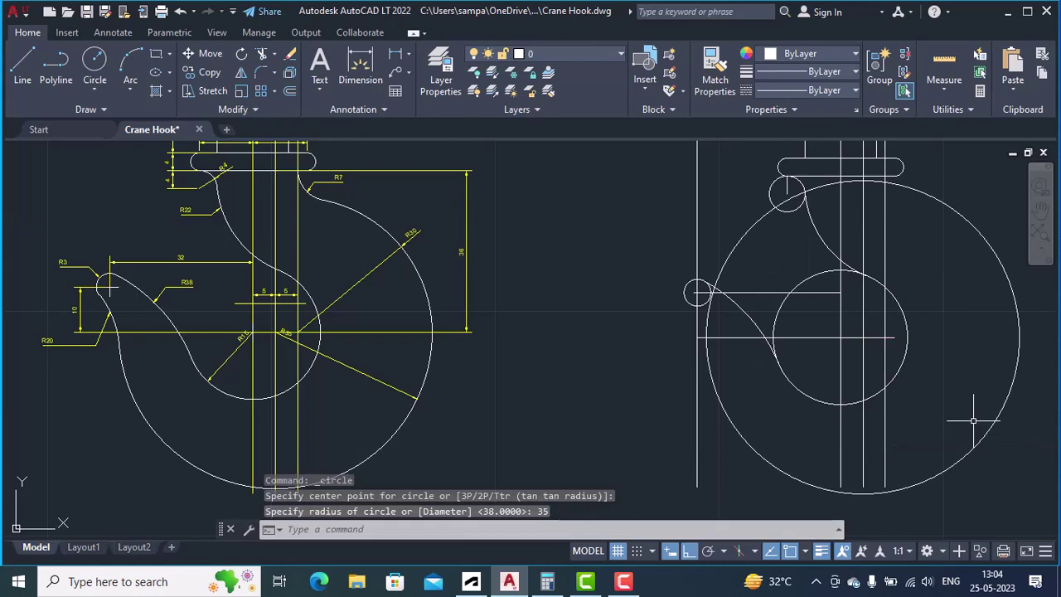
scroll(308, 340, "up", 5)
scroll(310, 339, "down", 5)
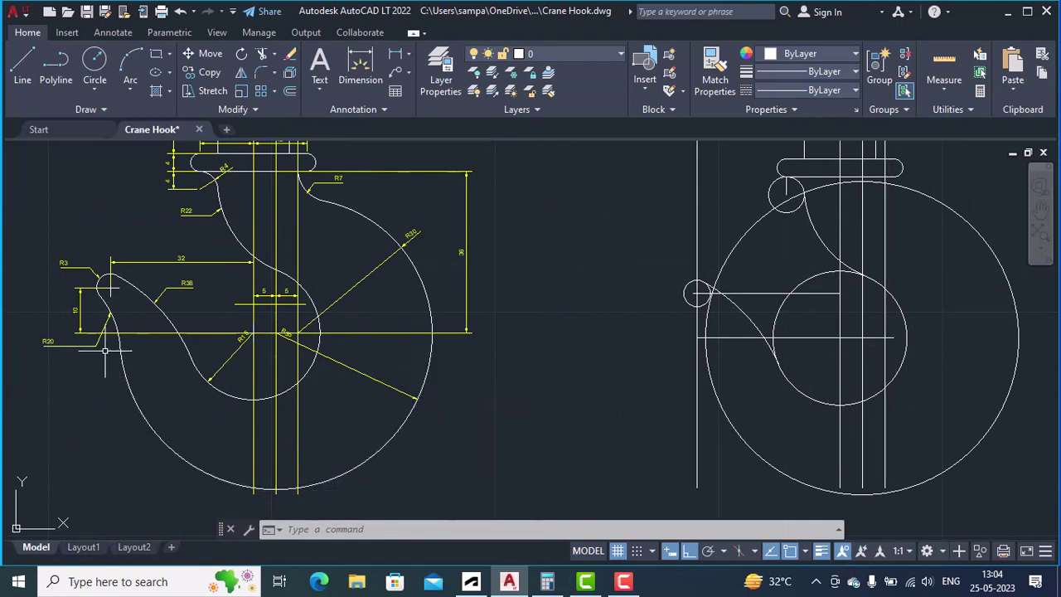
scroll(106, 317, "up", 2)
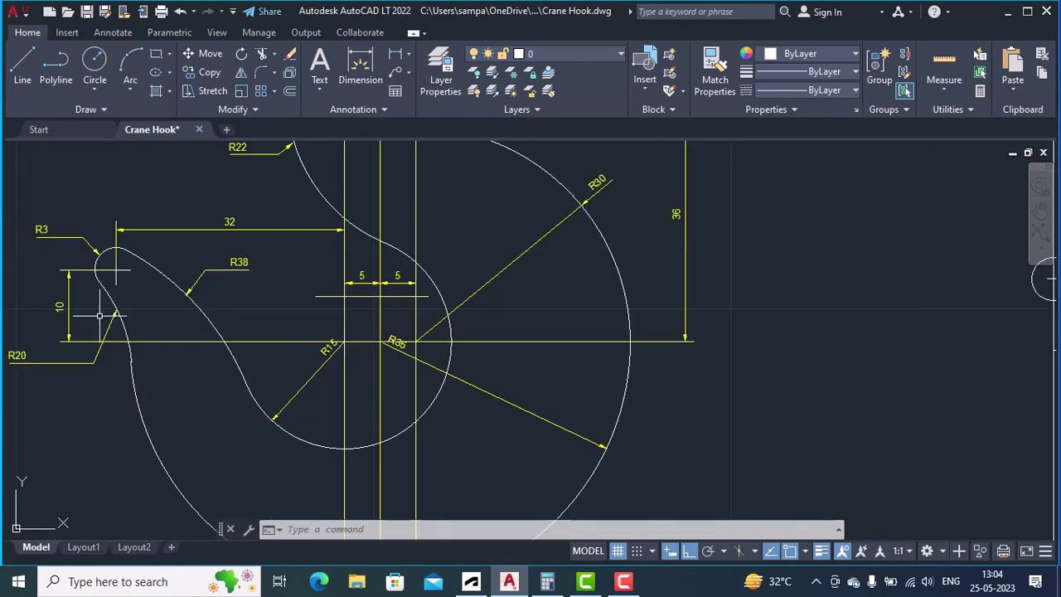
scroll(197, 363, "up", 3)
middle_click_drag(197, 363, 207, 363)
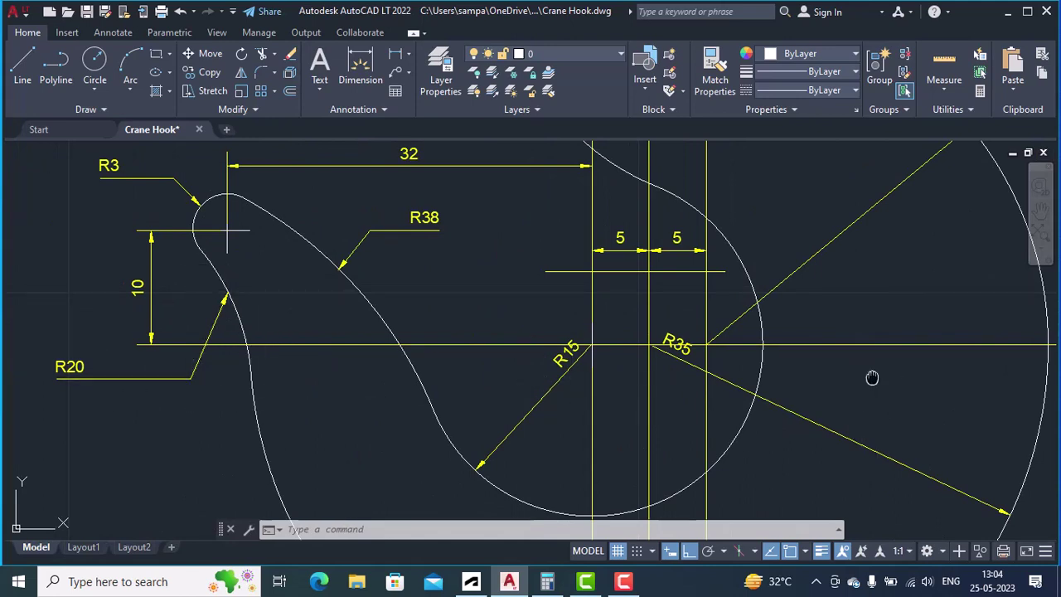
scroll(872, 378, "down", 2)
middle_click_drag(829, 381, 351, 398)
middle_click_drag(829, 356, 377, 310)
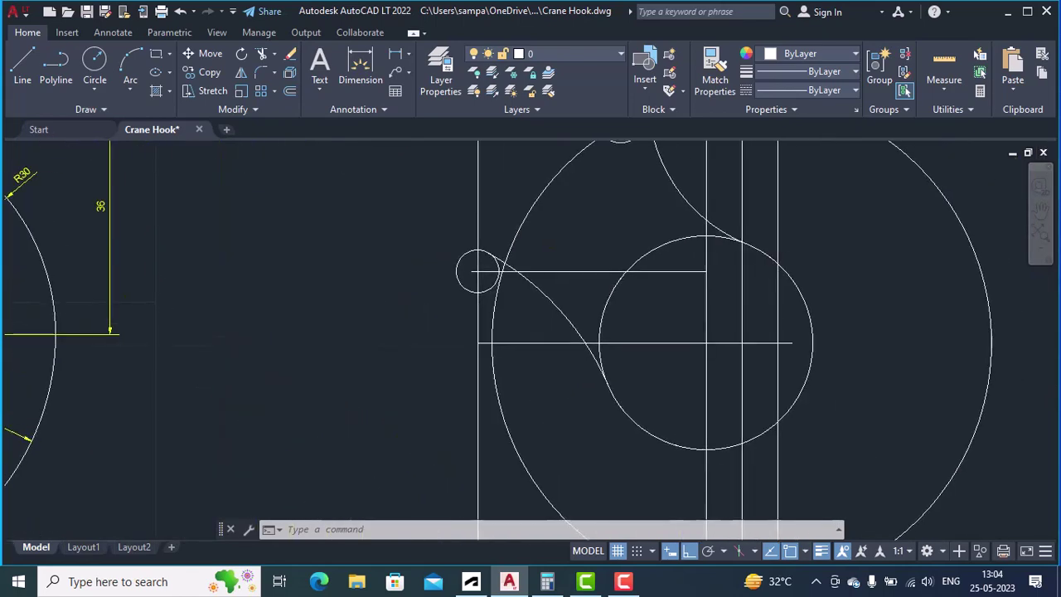
Draw a radius-20 Tan-Tan-Radius circle tangent to the small R3 circle and the large outer circle
left_click(93, 86)
left_click(139, 245)
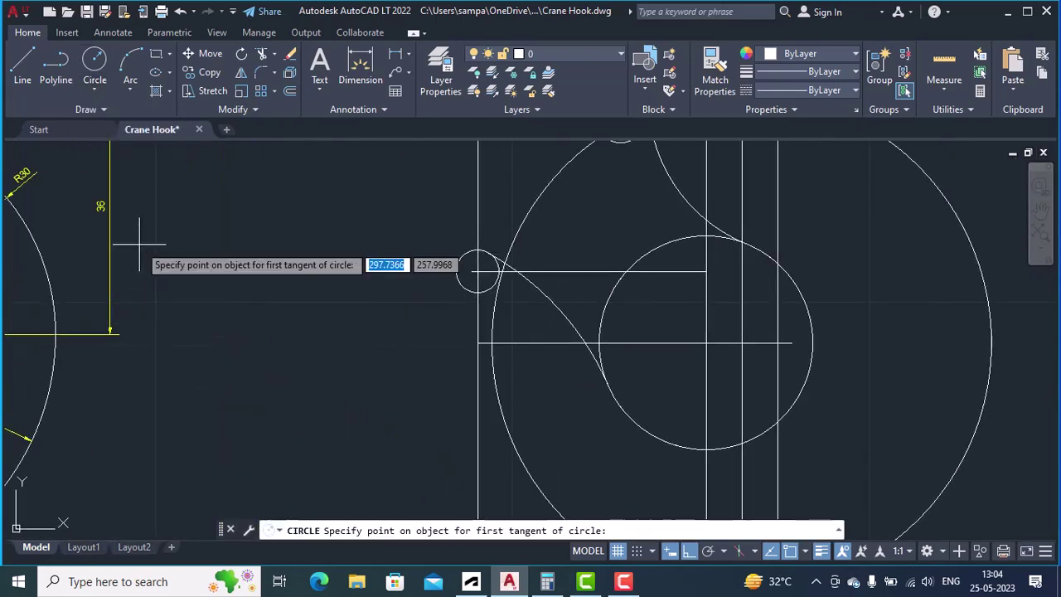
left_click(466, 290)
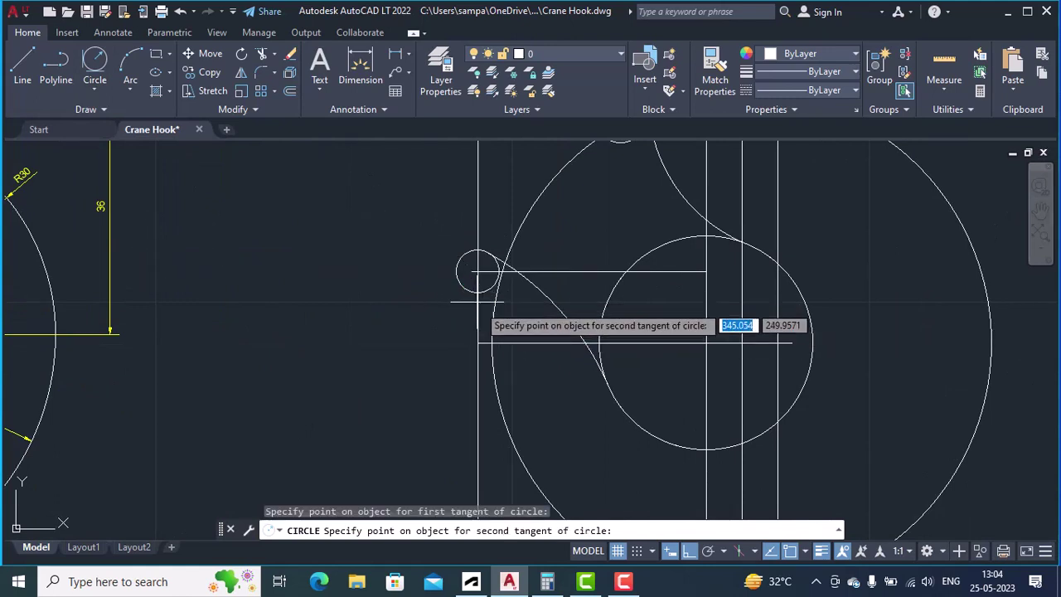
left_click(495, 366)
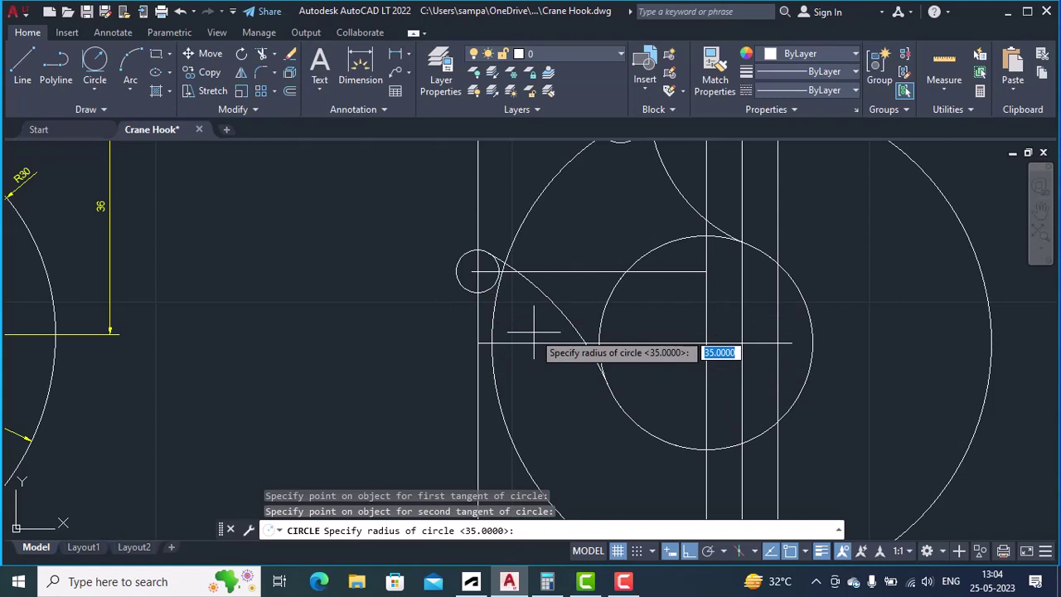
key("Return")
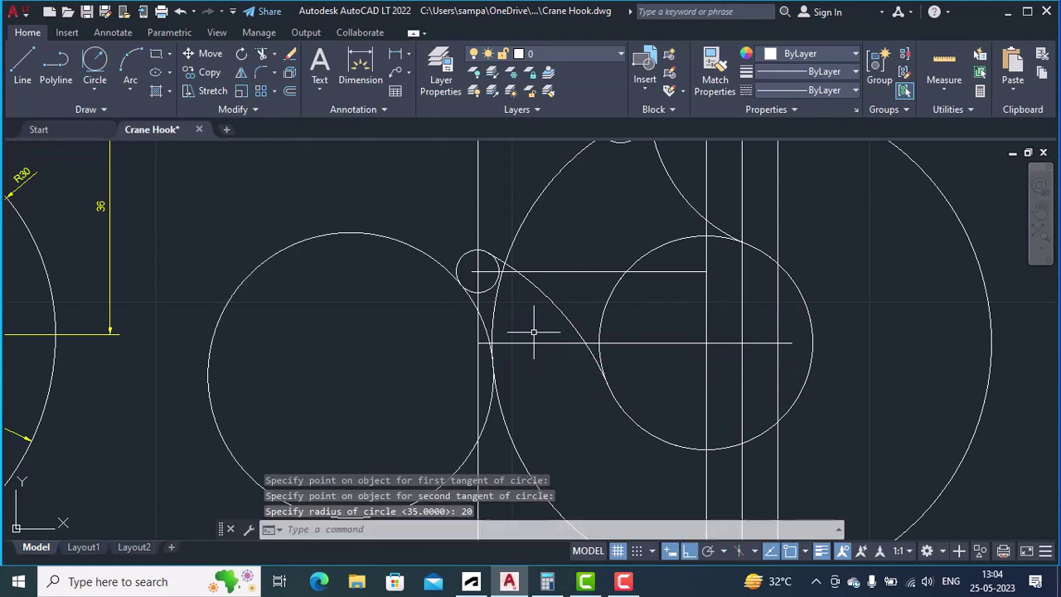
Trim the unneeded part of the R20 circle and the leftover arc near the hook tip
type("tri")
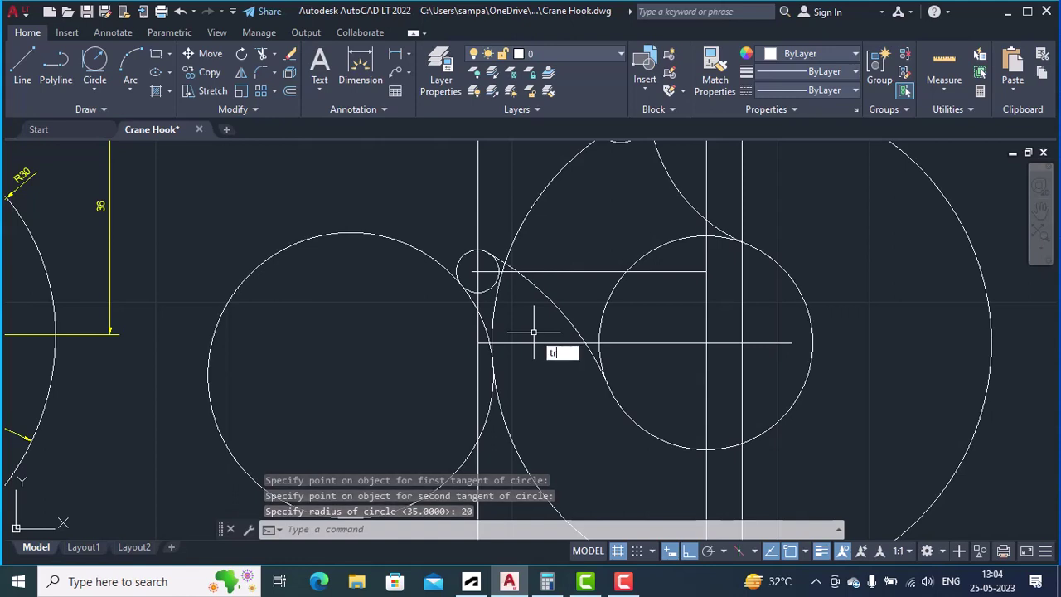
key("Return")
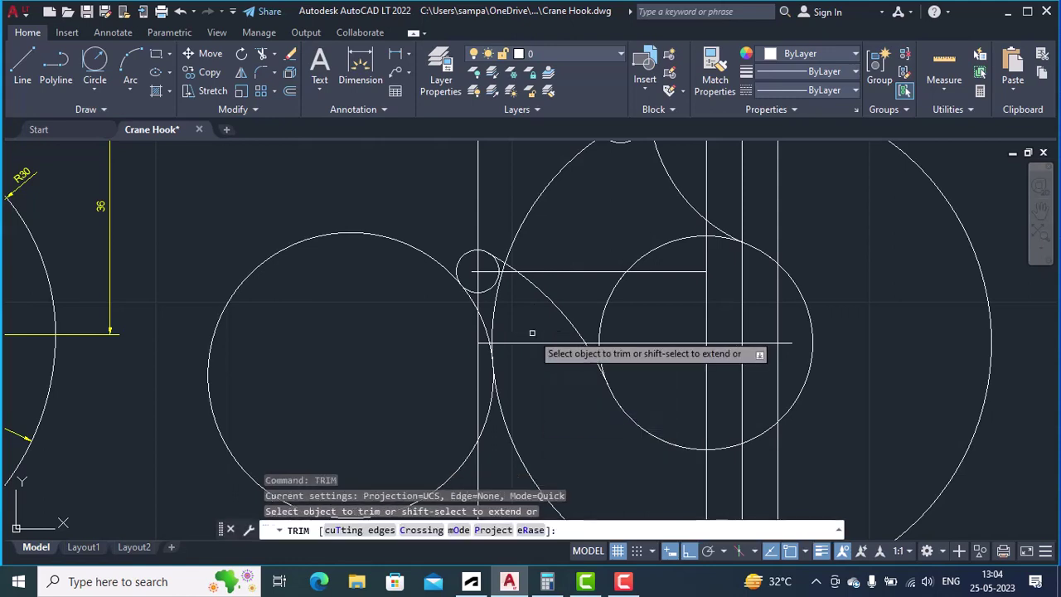
left_click(403, 243)
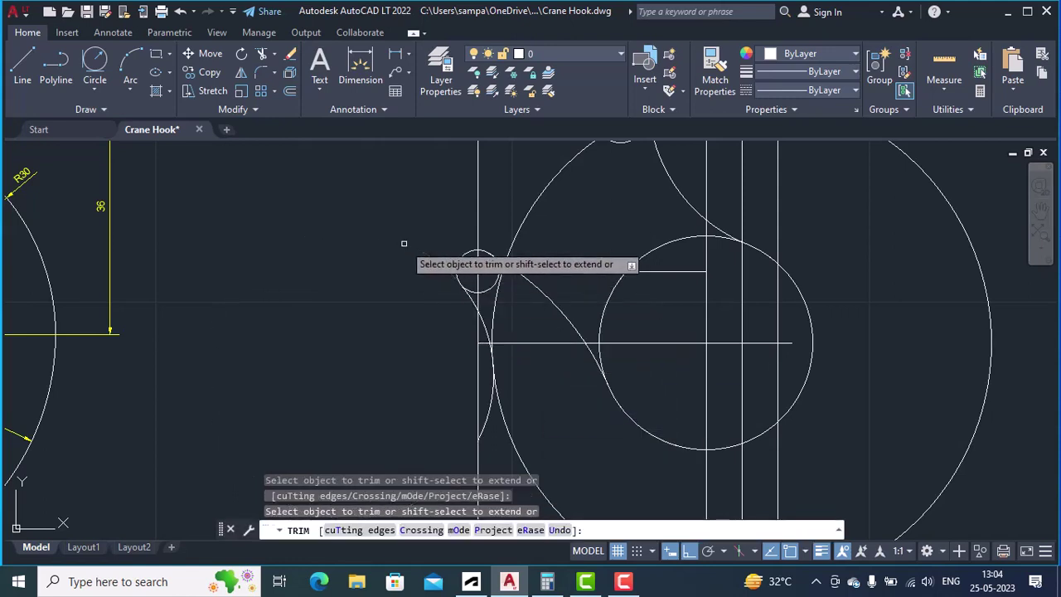
left_click(488, 419)
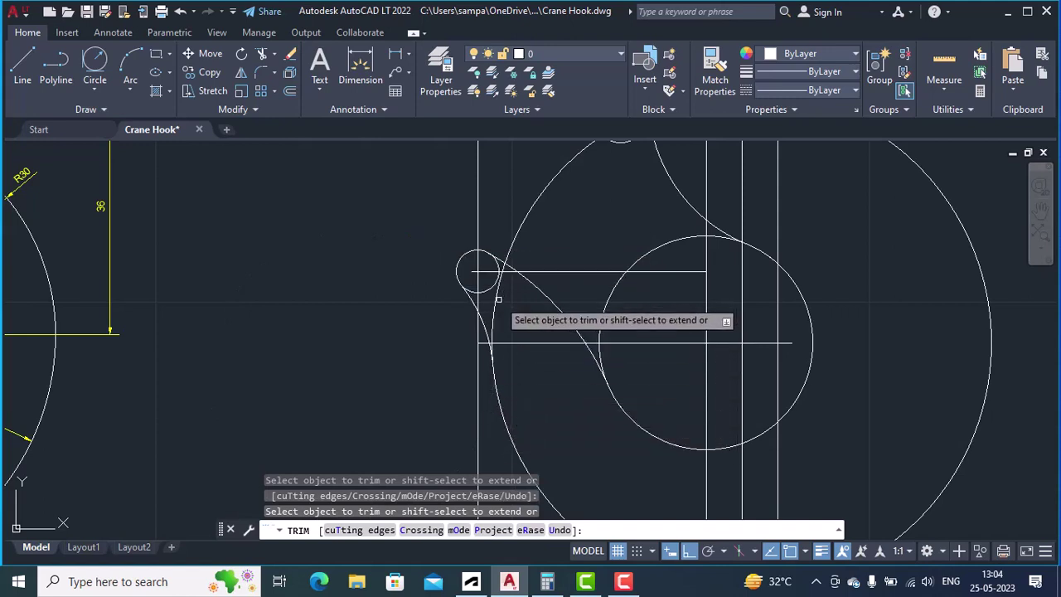
Zoom and pan to inspect the trimmed white hook tip against the reference drawing
scroll(497, 369, "up", 5)
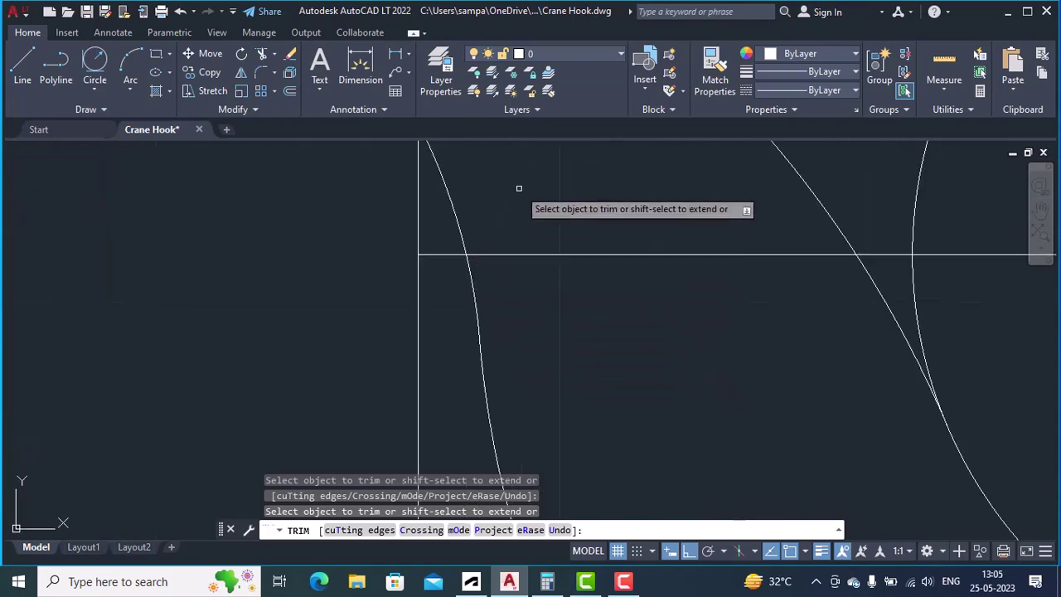
scroll(522, 188, "down", 4)
middle_click_drag(530, 194, 578, 367)
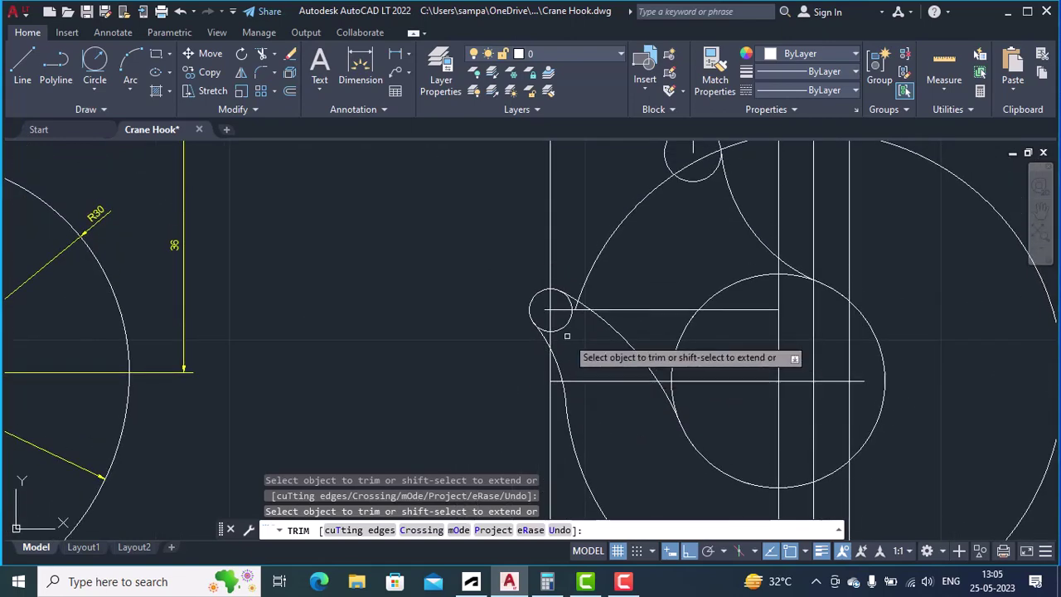
scroll(558, 326, "up", 6)
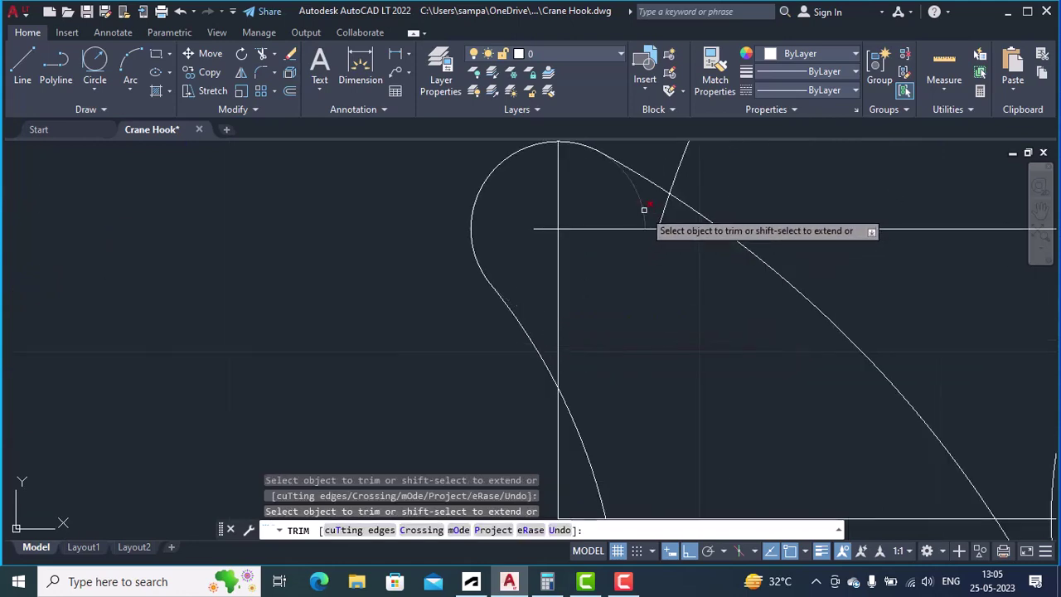
scroll(643, 270, "down", 6)
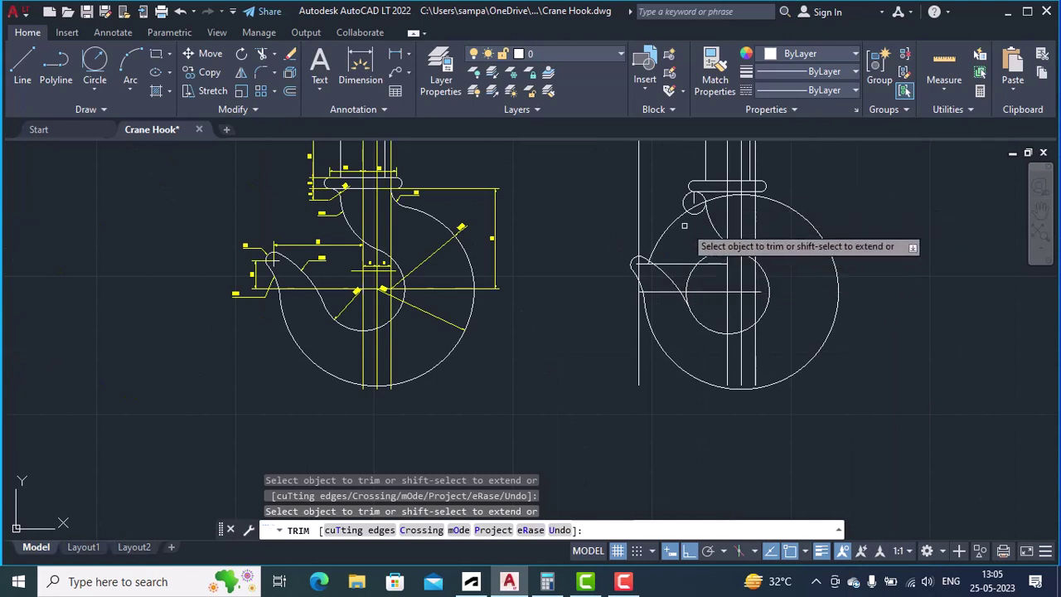
scroll(644, 253, "up", 5)
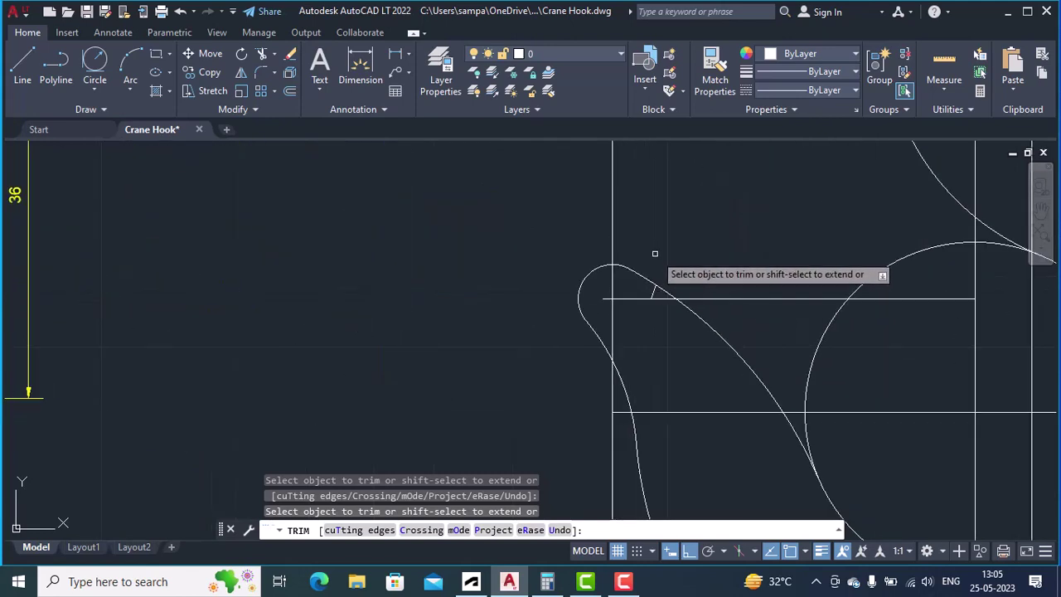
scroll(702, 269, "down", 2)
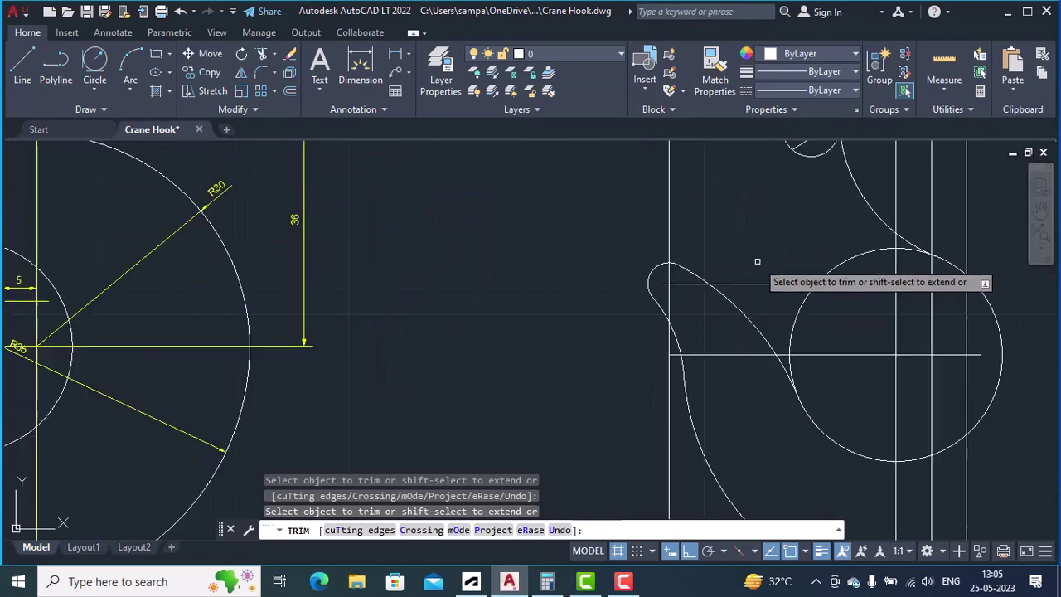
scroll(756, 261, "down", 3)
scroll(738, 298, "up", 4)
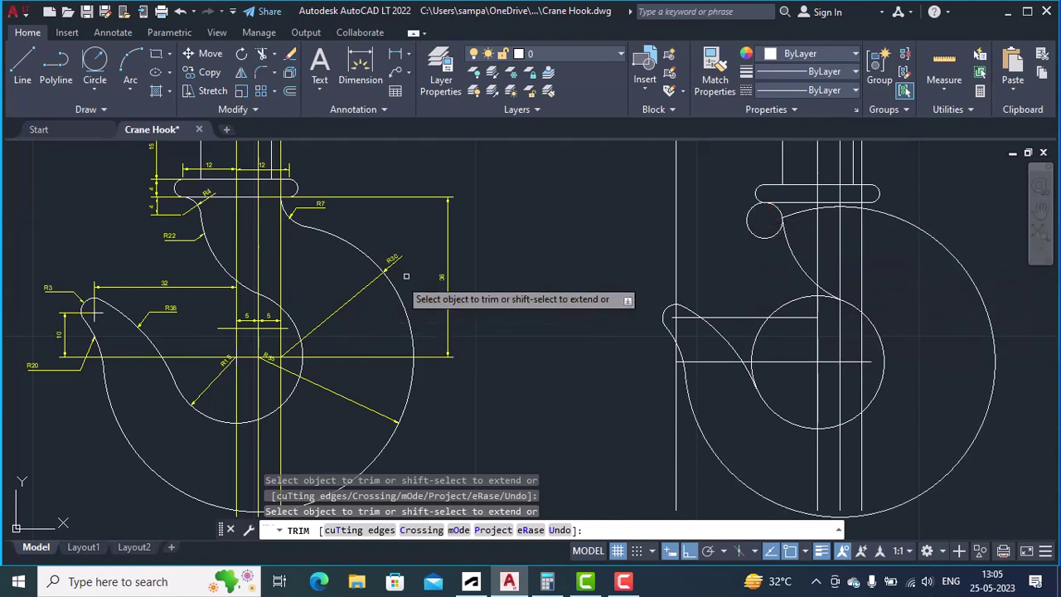
scroll(370, 257, "up", 3)
scroll(370, 257, "up", 2)
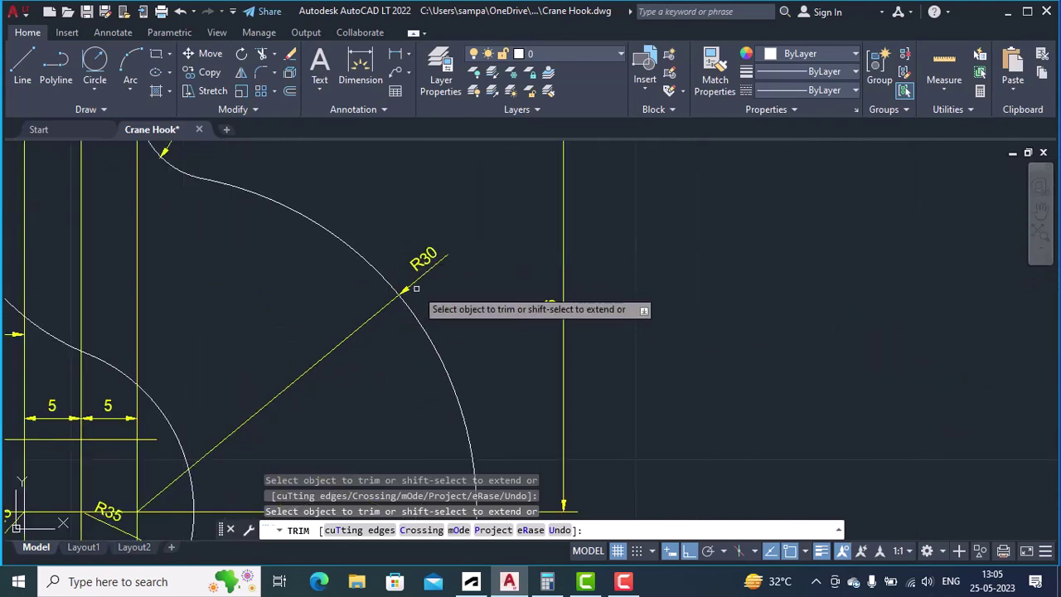
scroll(424, 290, "down", 2)
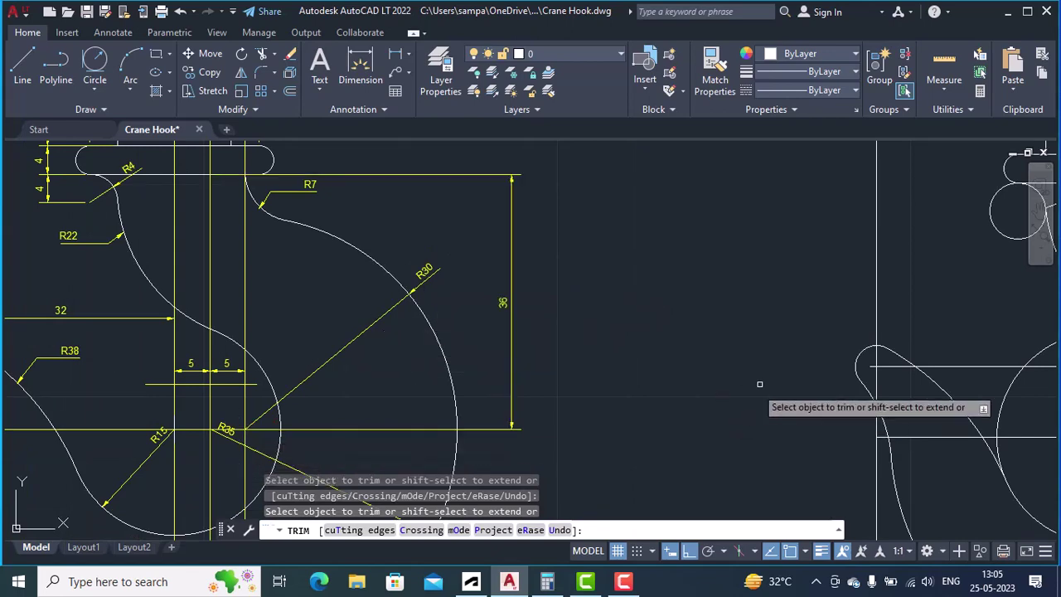
scroll(771, 374, "down", 2)
middle_click_drag(912, 368, 459, 382)
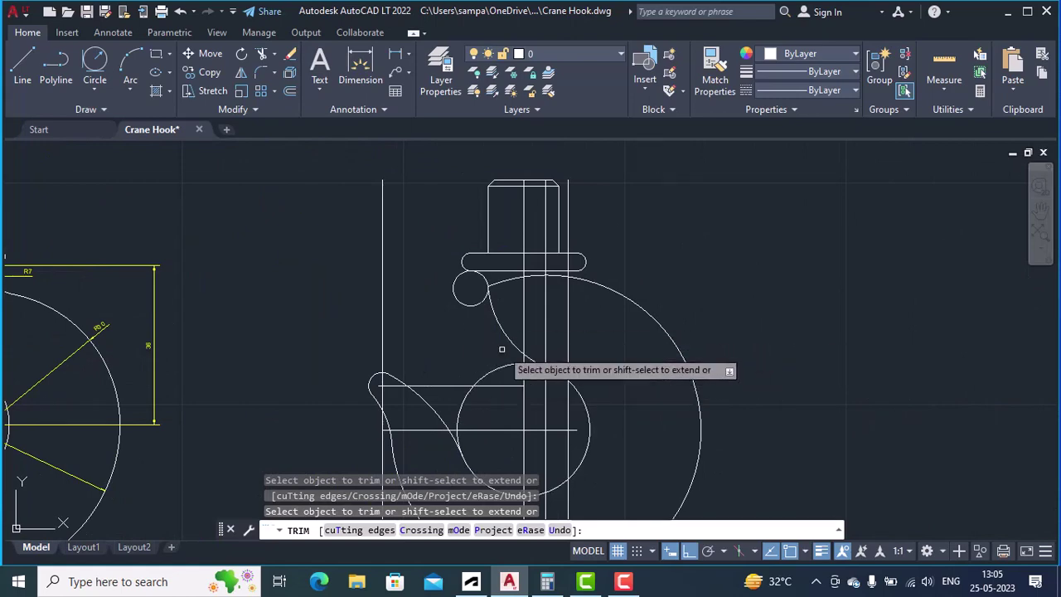
mouse_move(498, 350)
middle_mouse_down()
mouse_move(662, 308)
mouse_move(765, 334)
middle_mouse_up()
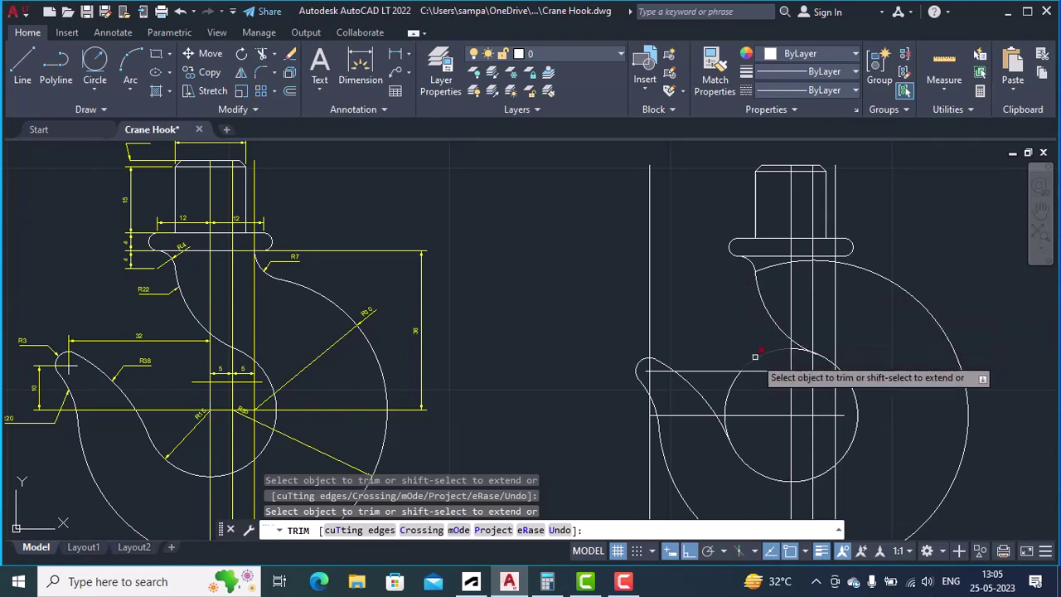
Fence-trim across the remaining small circle segment
left_click(727, 398)
left_click(728, 417)
key("Return")
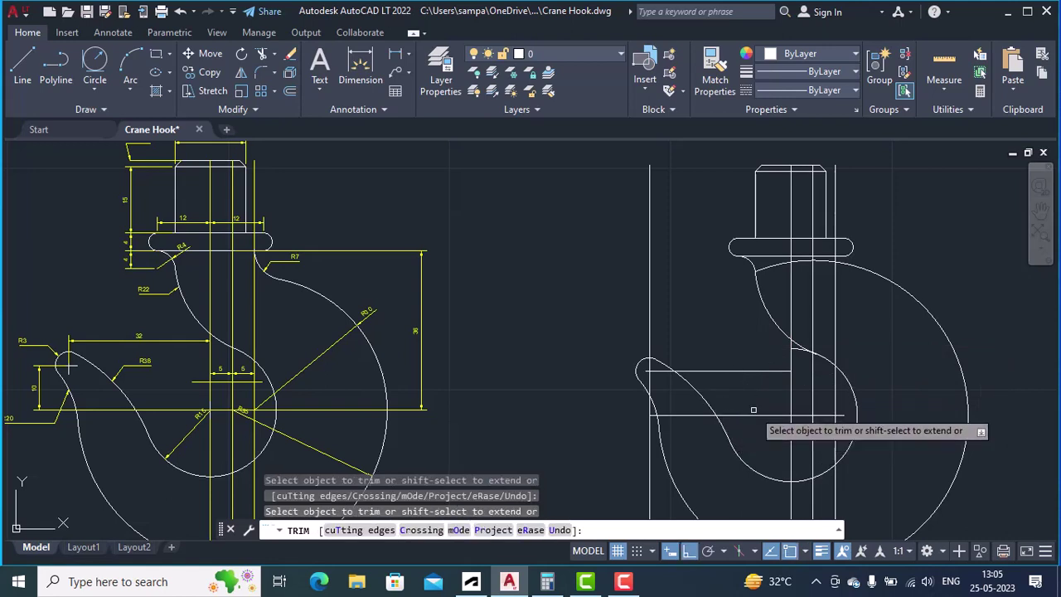
Compare both drawings including the 36 dimension, then switch to crossing selection and cancel TRIM
scroll(791, 357, "up", 2)
scroll(795, 346, "up", 2)
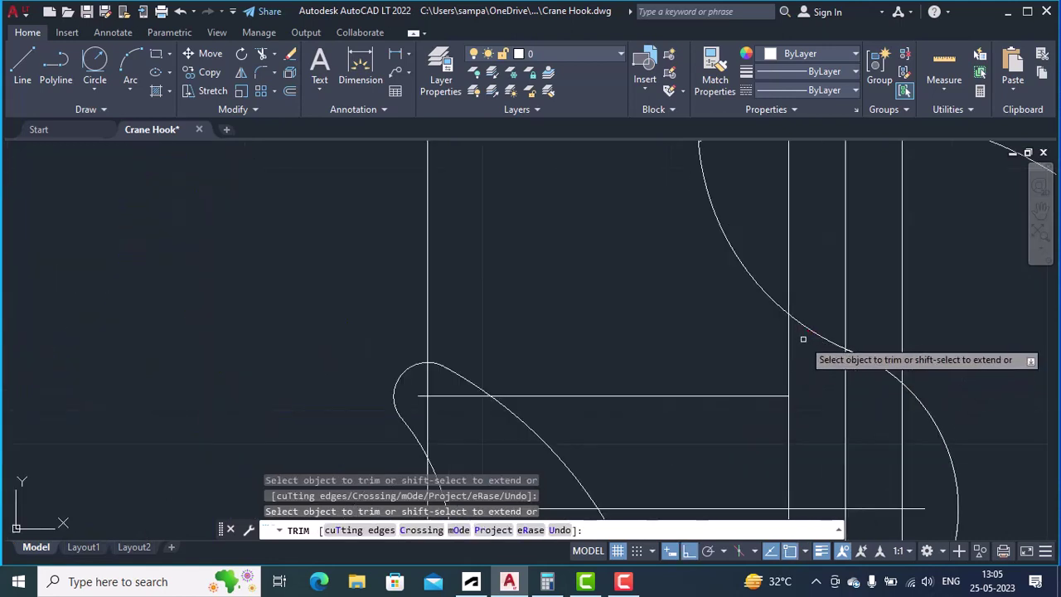
scroll(833, 360, "down", 5)
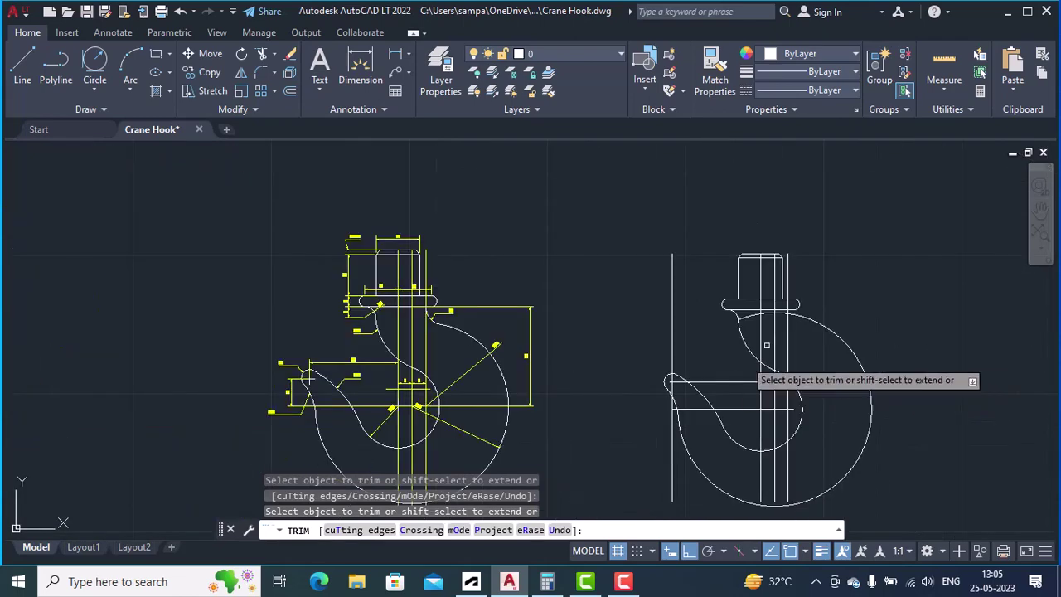
scroll(496, 352, "up", 5)
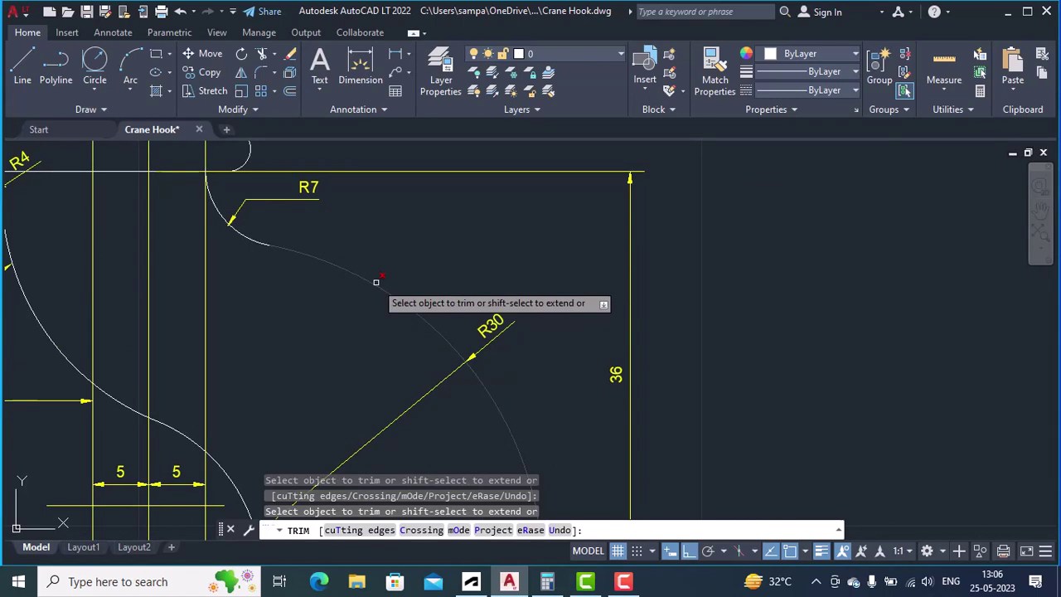
scroll(376, 282, "down", 2)
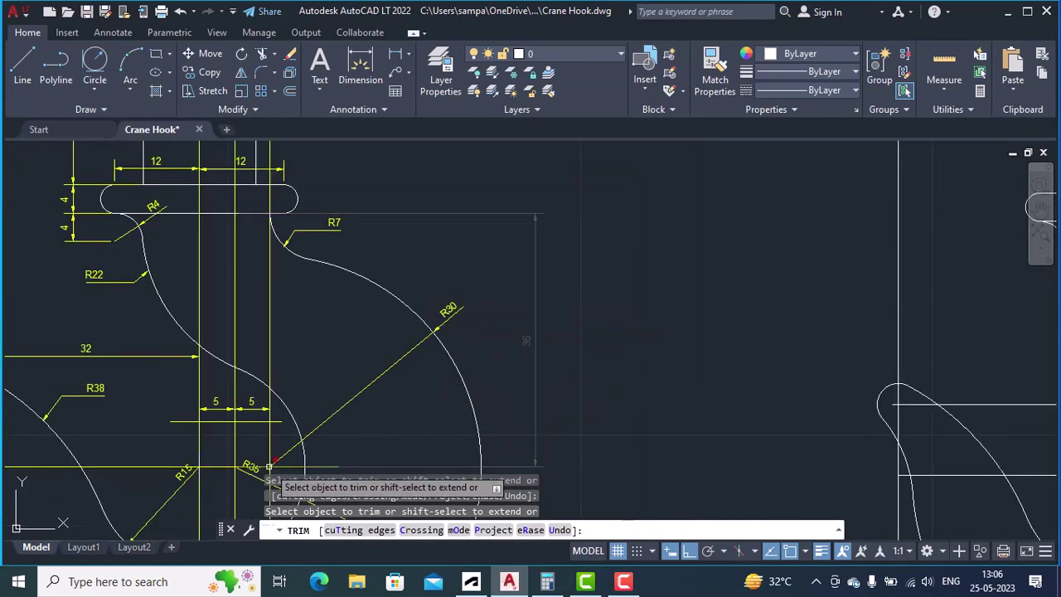
middle_click_drag(268, 467, 274, 373)
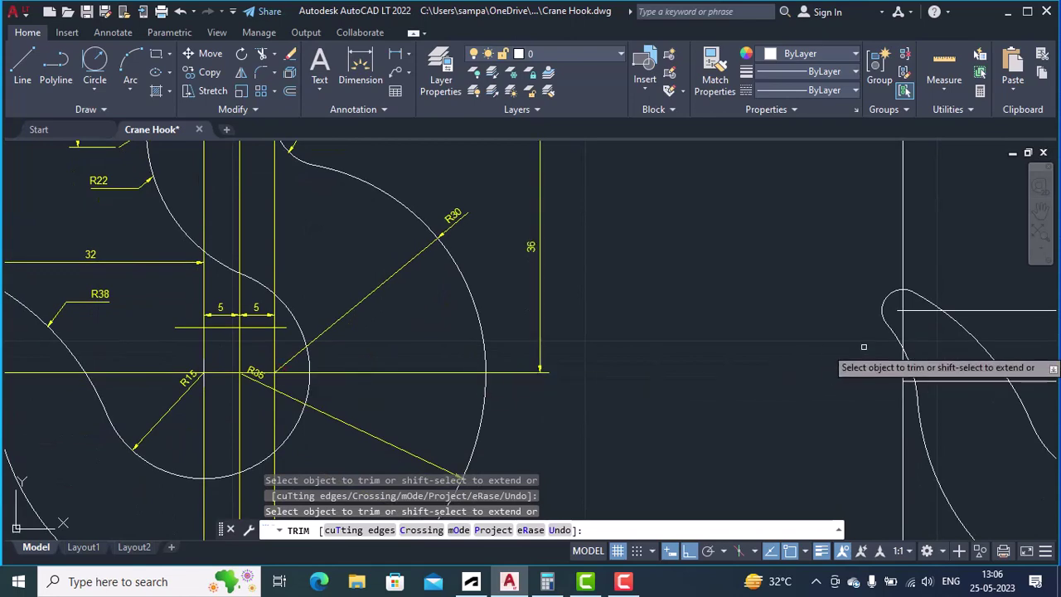
middle_click_drag(945, 348, 154, 357)
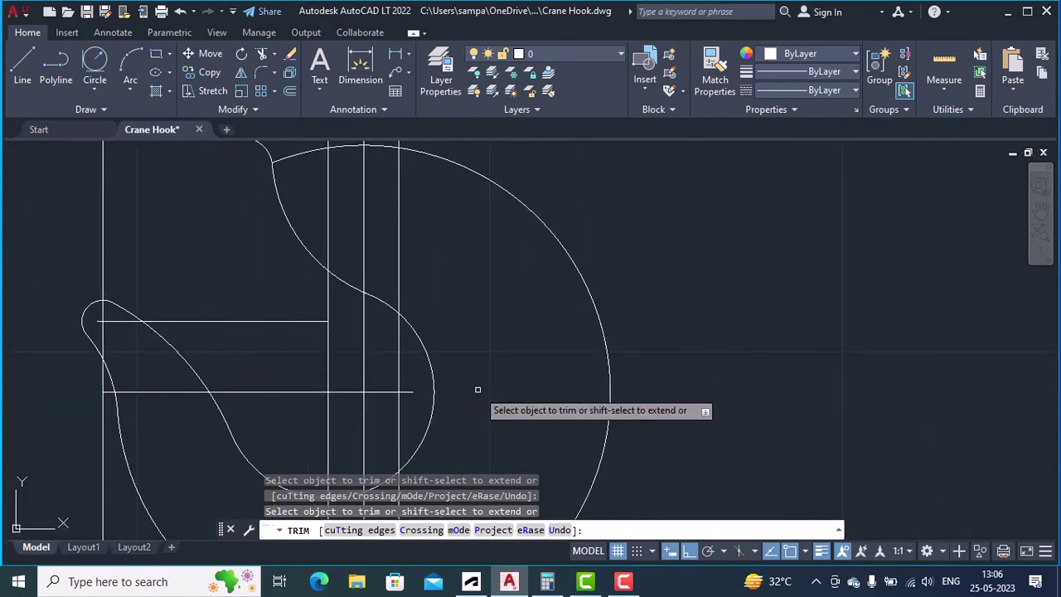
key("Return")
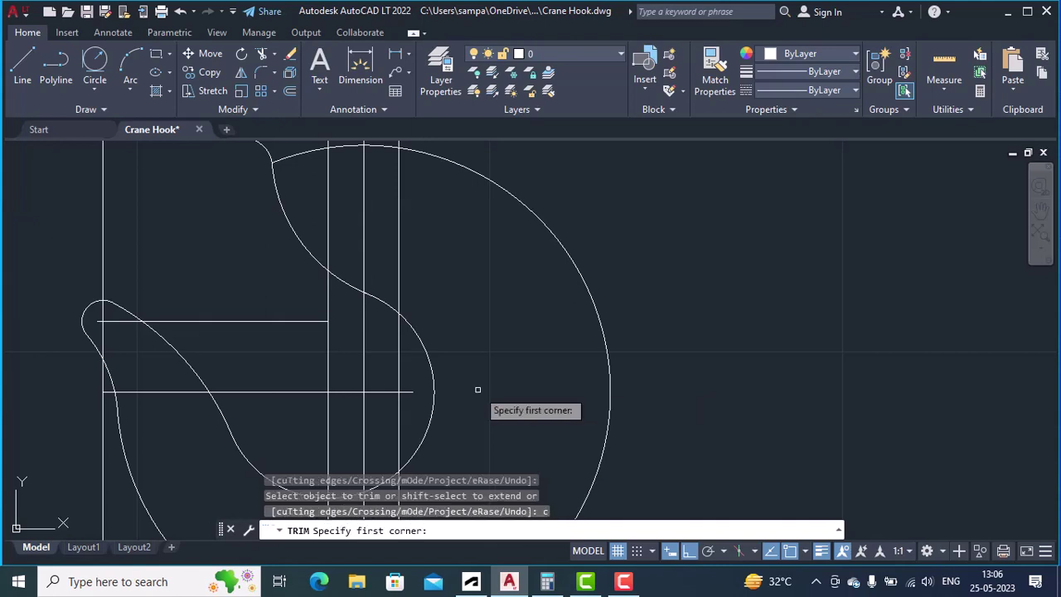
key("Escape")
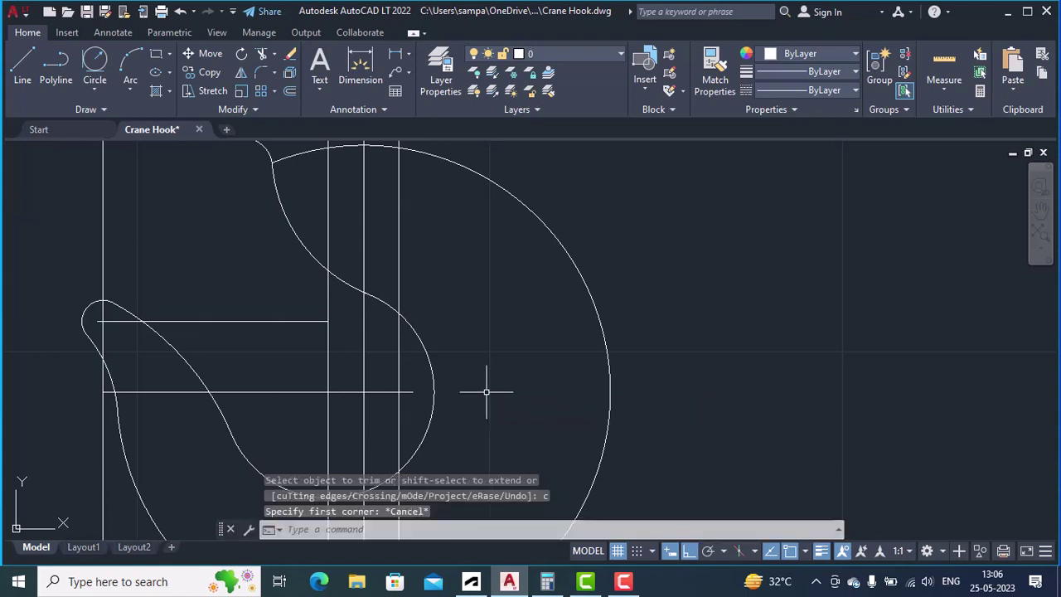
Draw a Center, Radius circle of radius 30 at the lower construction-line intersection
left_click(96, 93)
left_click(97, 116)
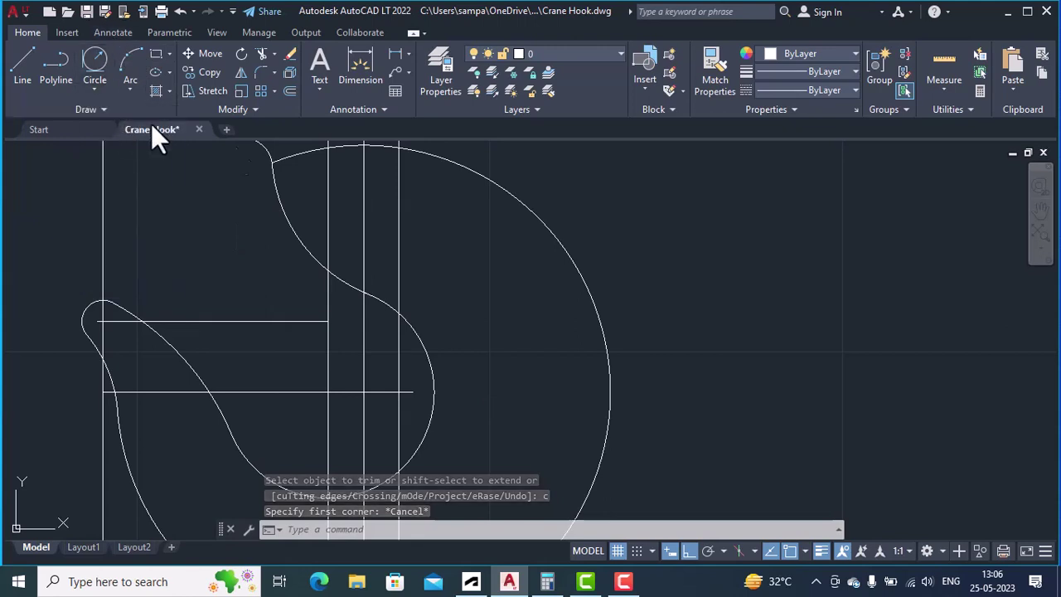
left_click(398, 392)
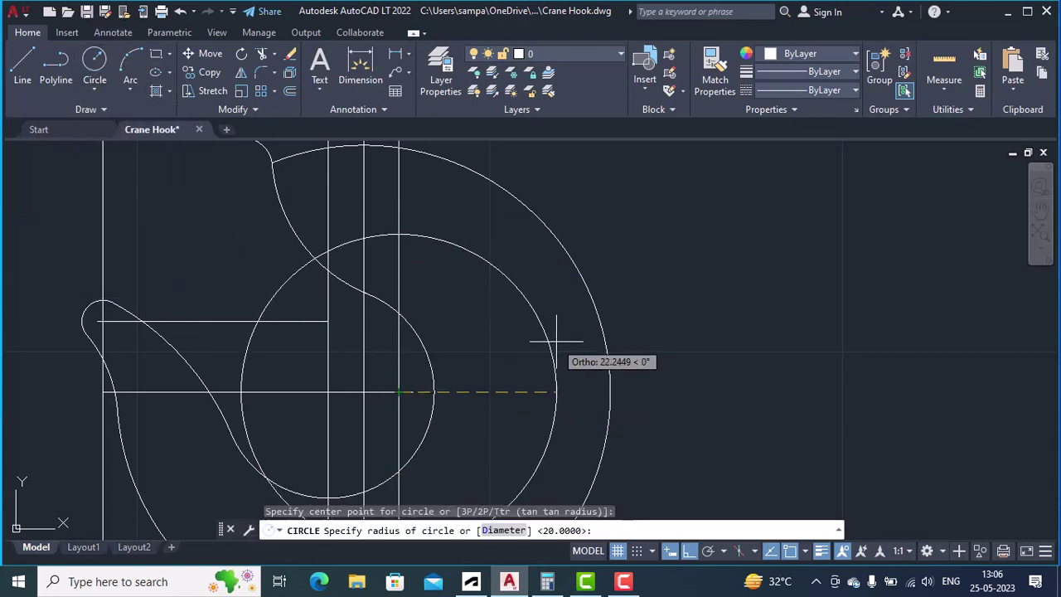
type("30")
key("Return")
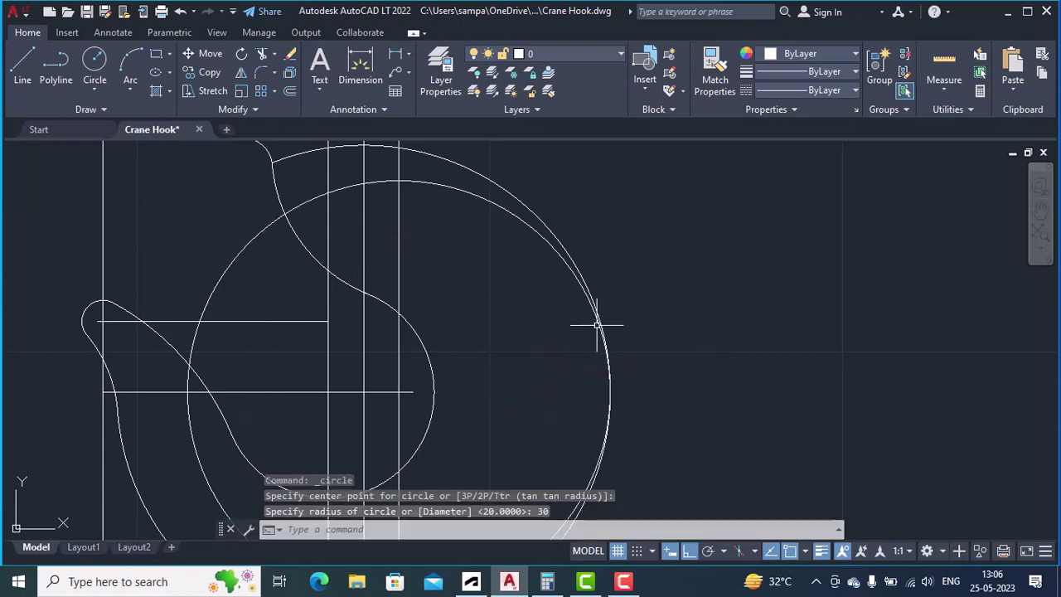
Pan and zoom to compare the white hook with the yellow reference drawing
mouse_move(595, 325)
middle_mouse_down()
mouse_move(691, 350)
mouse_move(793, 339)
mouse_move(824, 347)
mouse_move(858, 202)
mouse_move(826, 288)
middle_mouse_up()
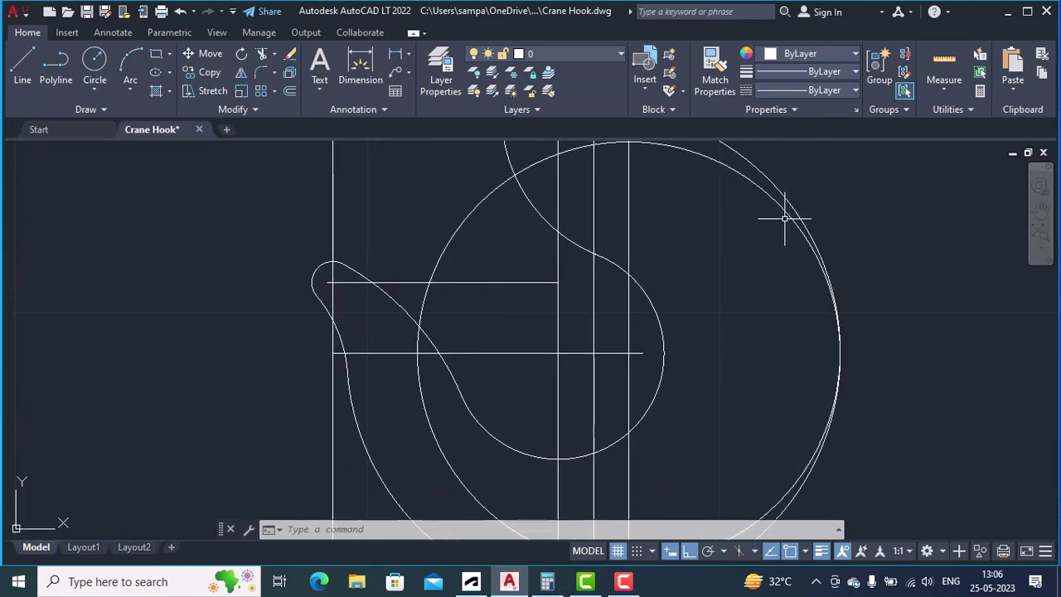
middle_click_drag(784, 218, 779, 291)
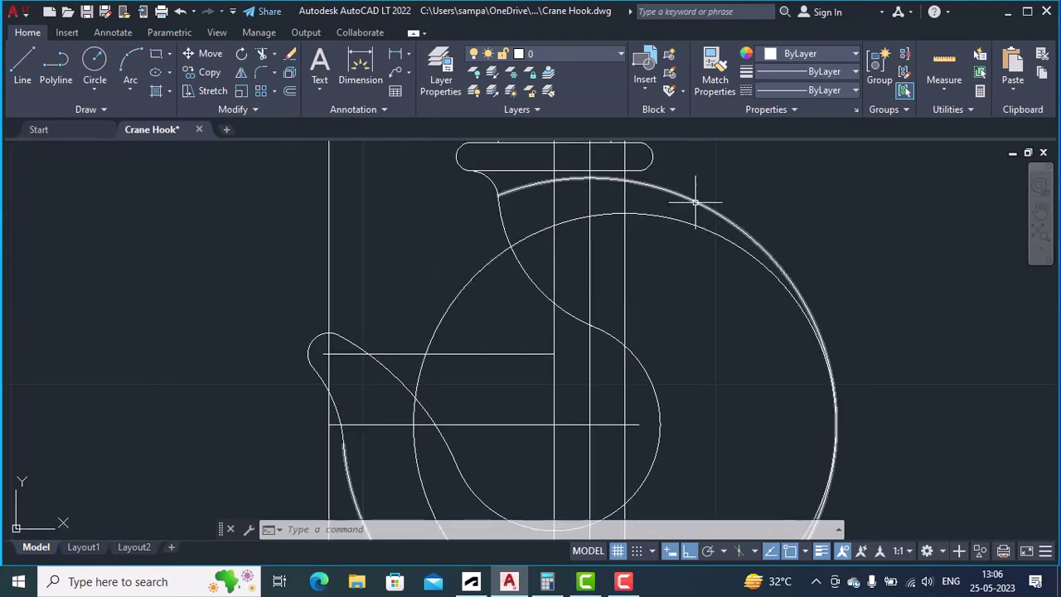
scroll(218, 424, "down", 2)
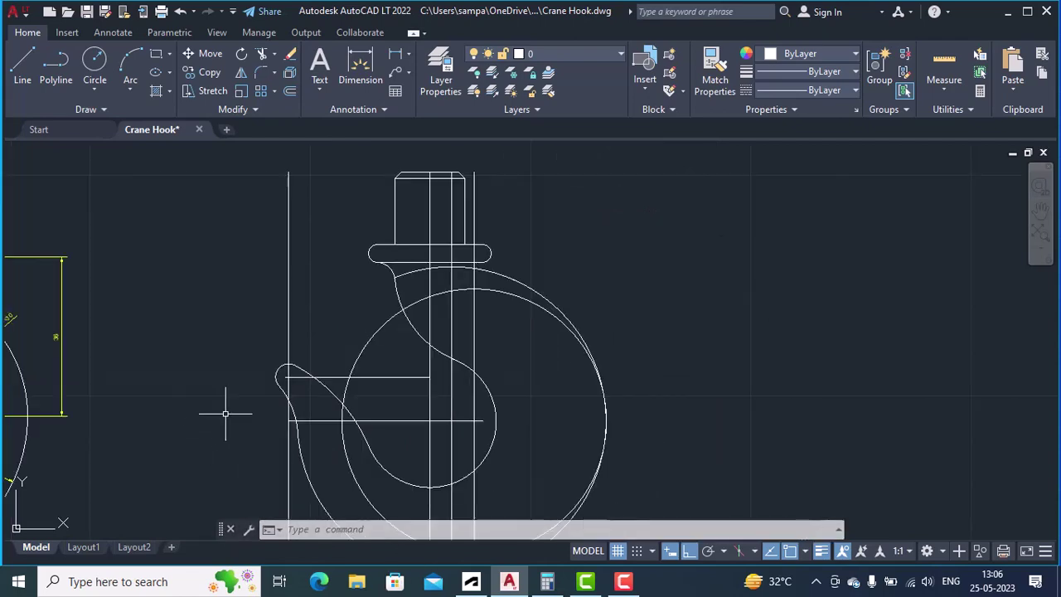
middle_click_drag(195, 397, 594, 394)
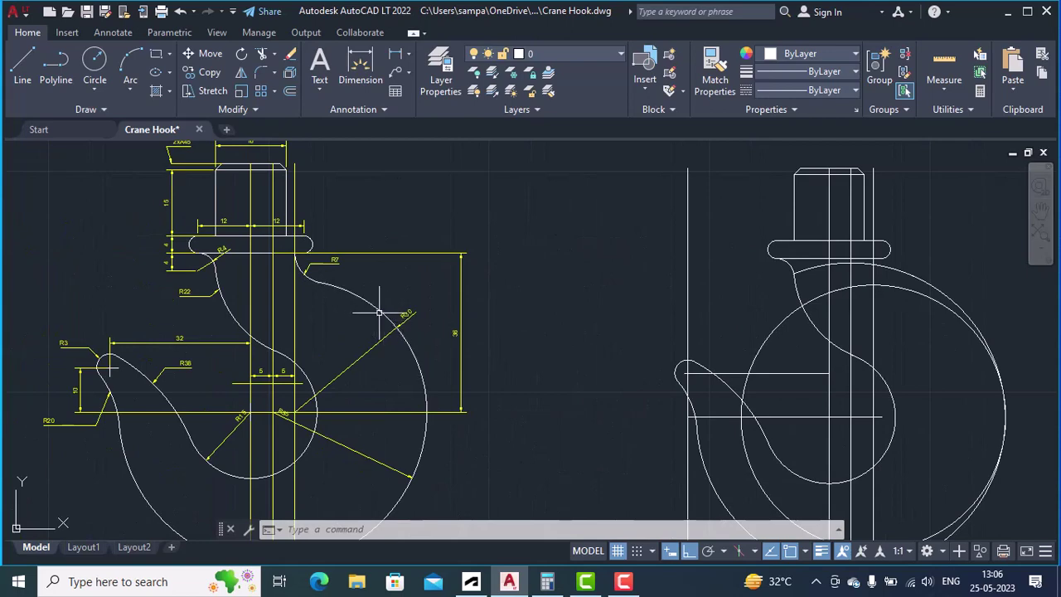
scroll(402, 333, "up", 2)
scroll(400, 333, "down", 2)
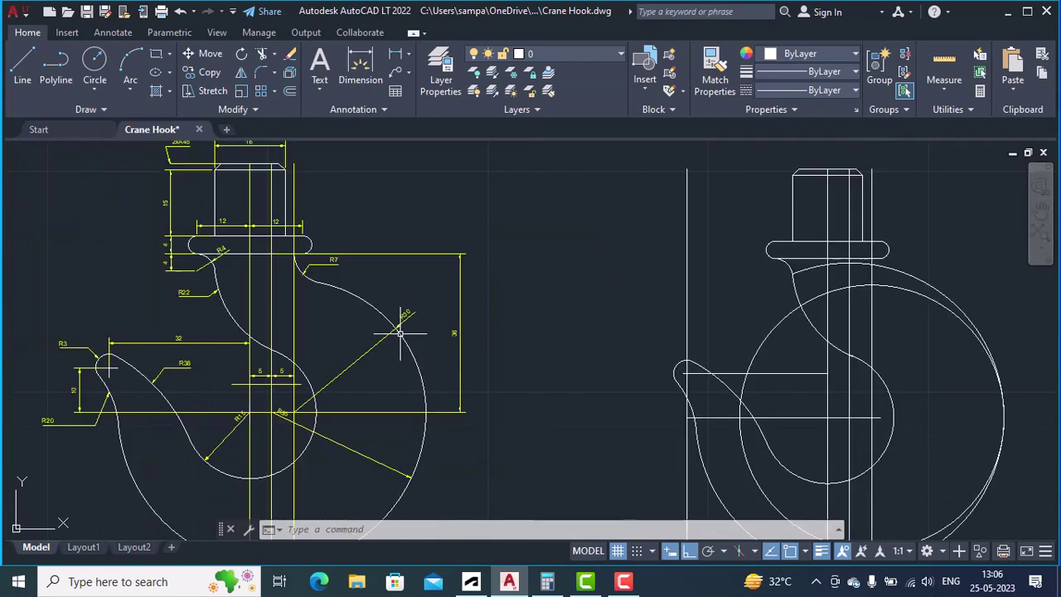
middle_click_drag(696, 329, 487, 305)
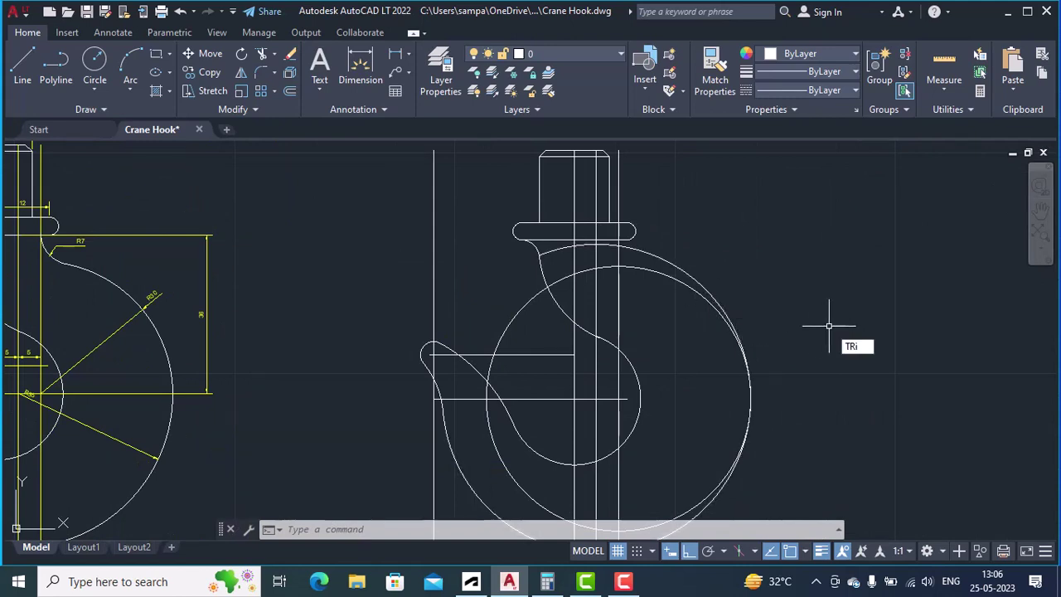
Trim the two excess arc pieces crossing under the white hook's collar
type("m")
key("Return")
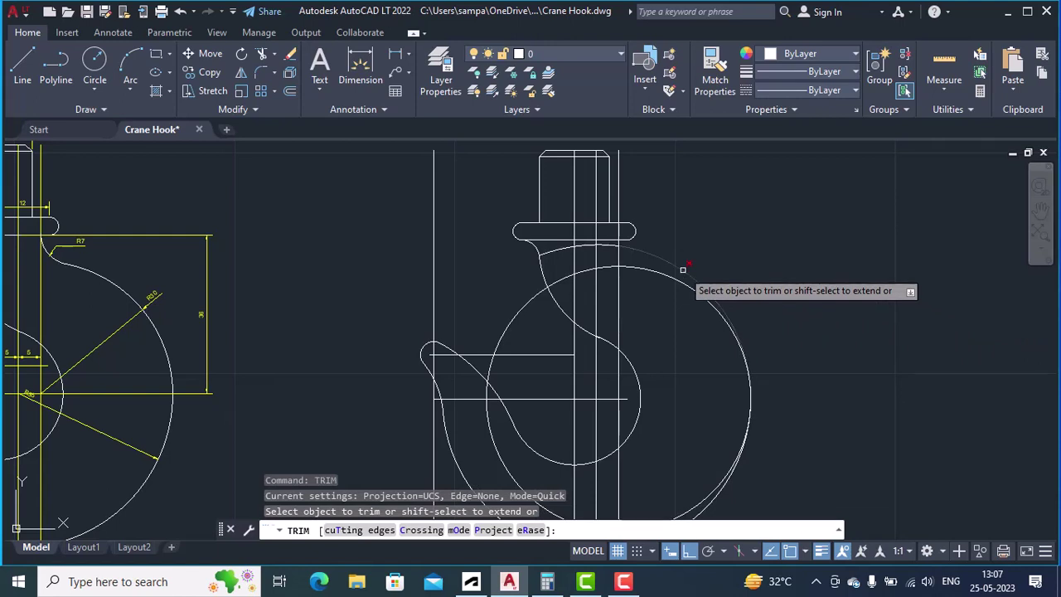
left_click(683, 270)
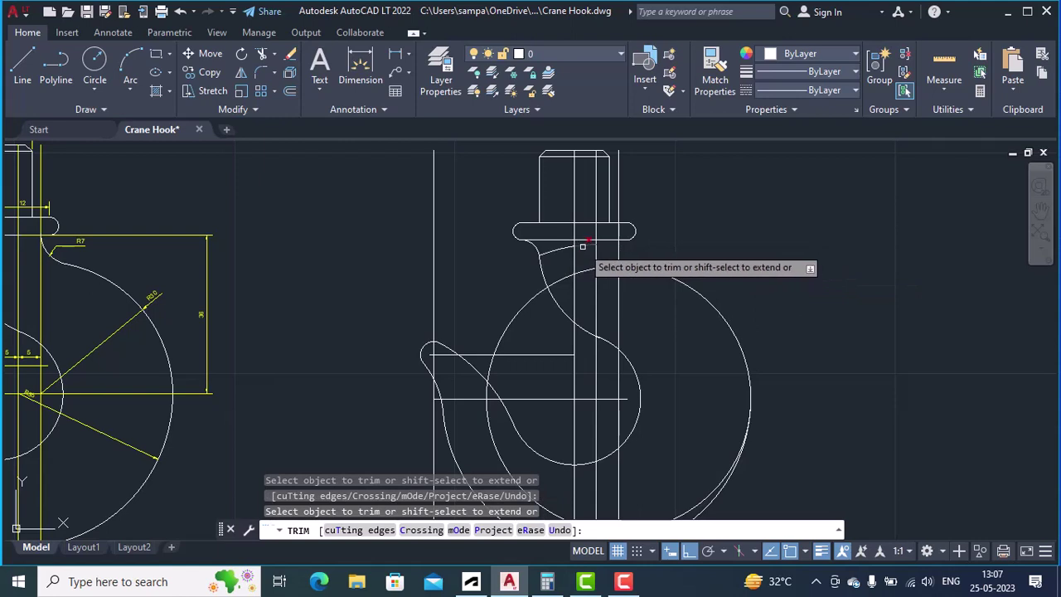
left_click(583, 246)
Check the reference collar and R7 fillet, recentre the white hook, and end trimming
scroll(613, 267, "down", 2)
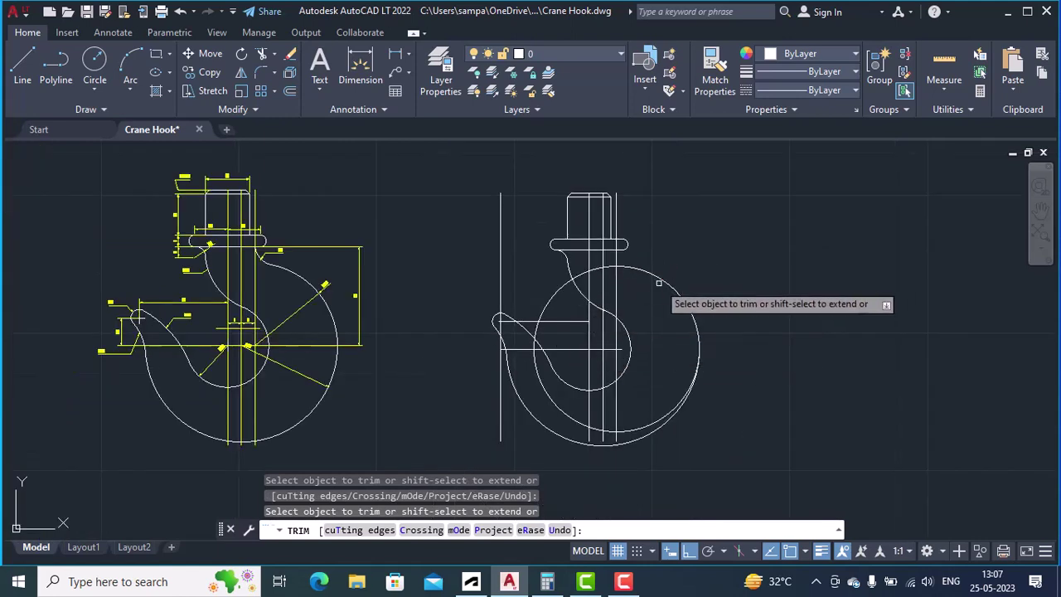
mouse_move(668, 285)
middle_mouse_down()
mouse_move(682, 289)
mouse_move(679, 374)
middle_mouse_up()
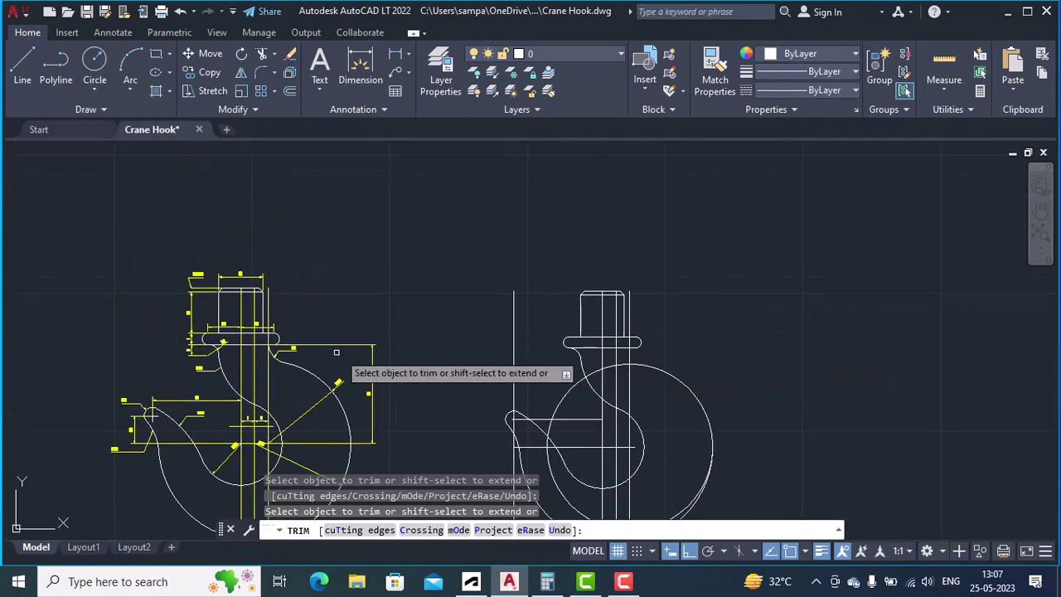
scroll(340, 364, "up", 5)
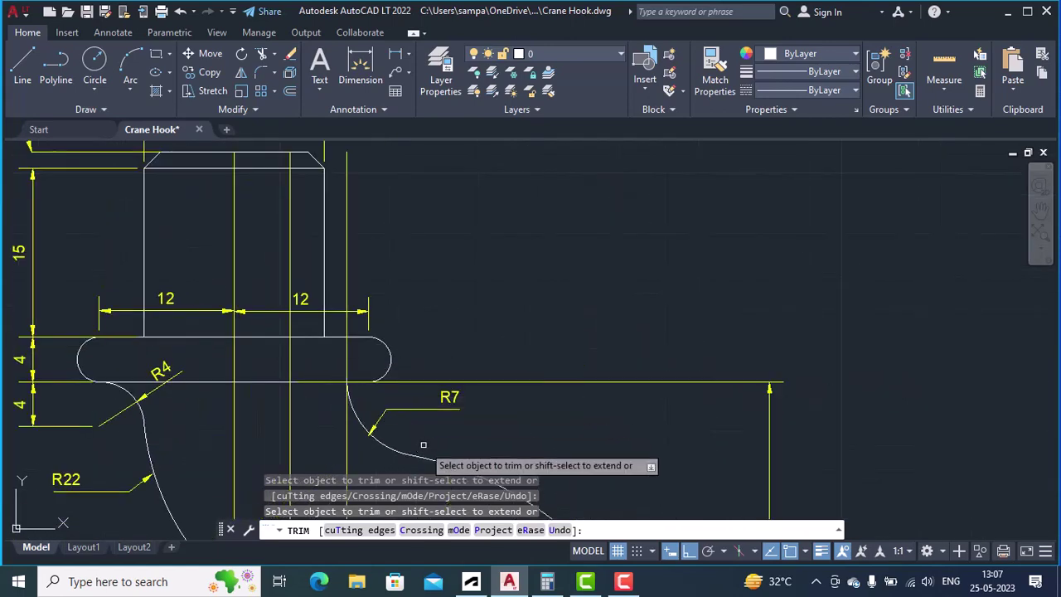
middle_click_drag(422, 446, 276, 344)
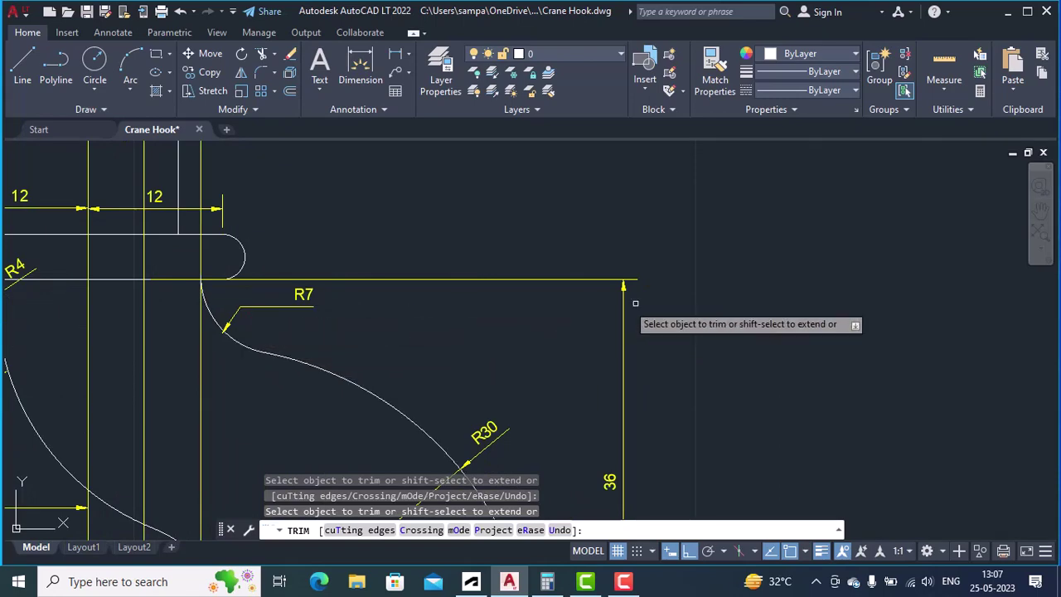
scroll(824, 311, "down", 2)
scroll(667, 356, "down", 2)
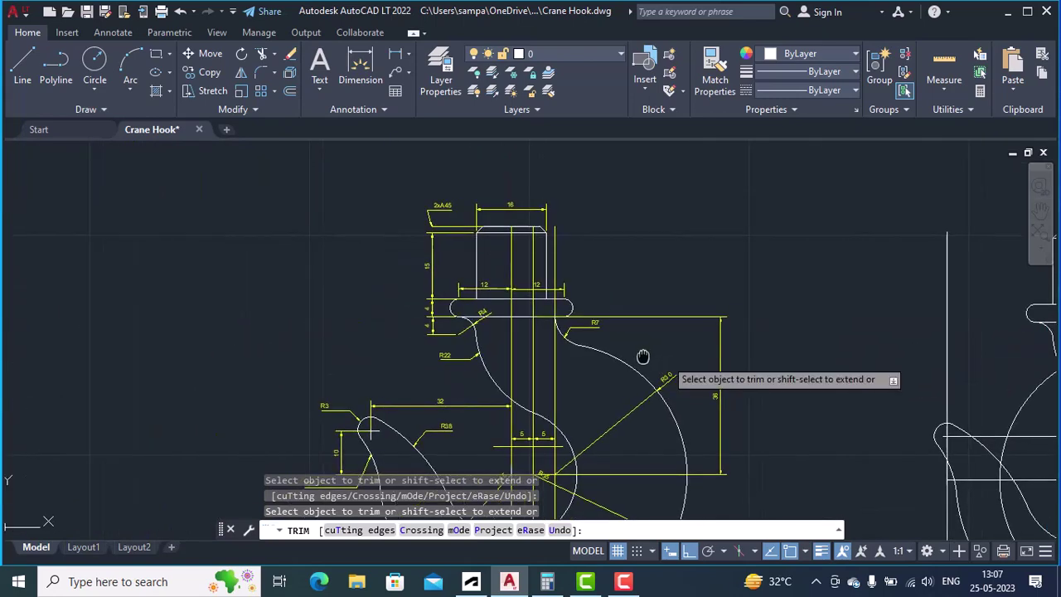
middle_click_drag(662, 354, 42, 339)
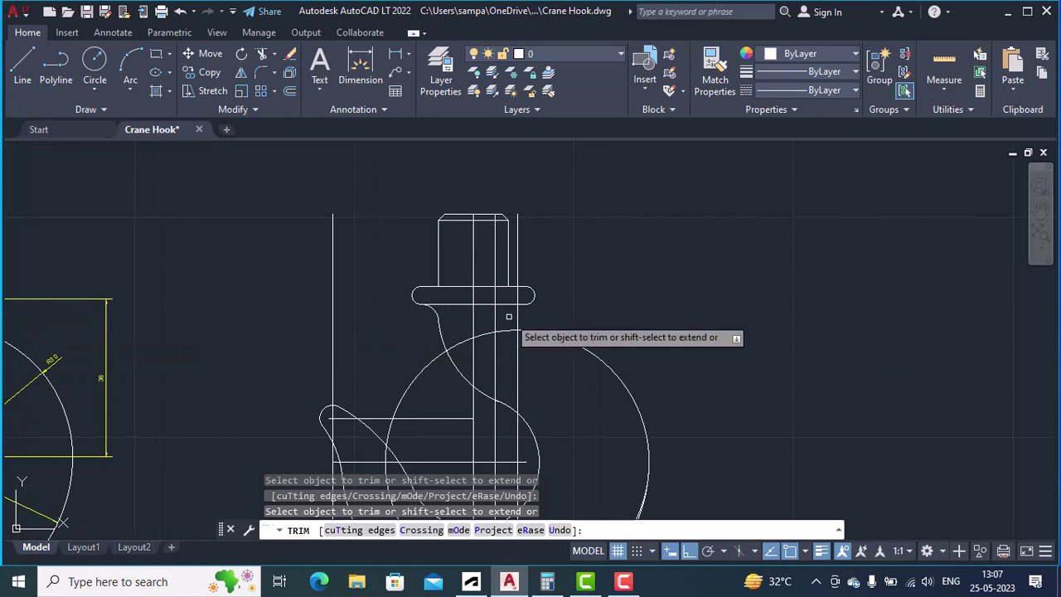
key("Escape")
scroll(577, 322, "up", 2)
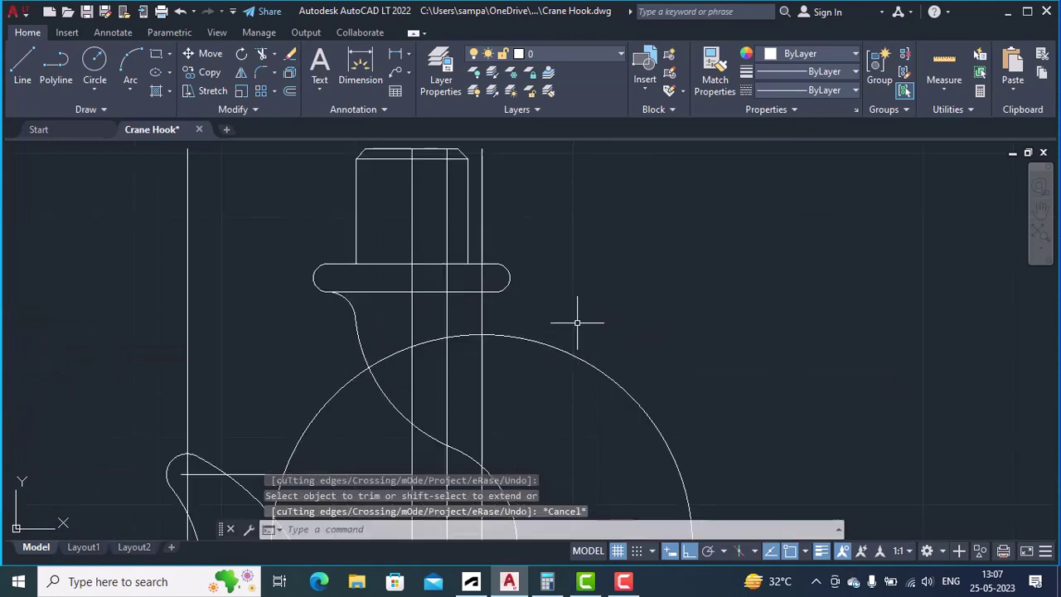
Add a Tan, Tan, Radius circle of radius 7 touching the collar end and large arc
left_click(96, 90)
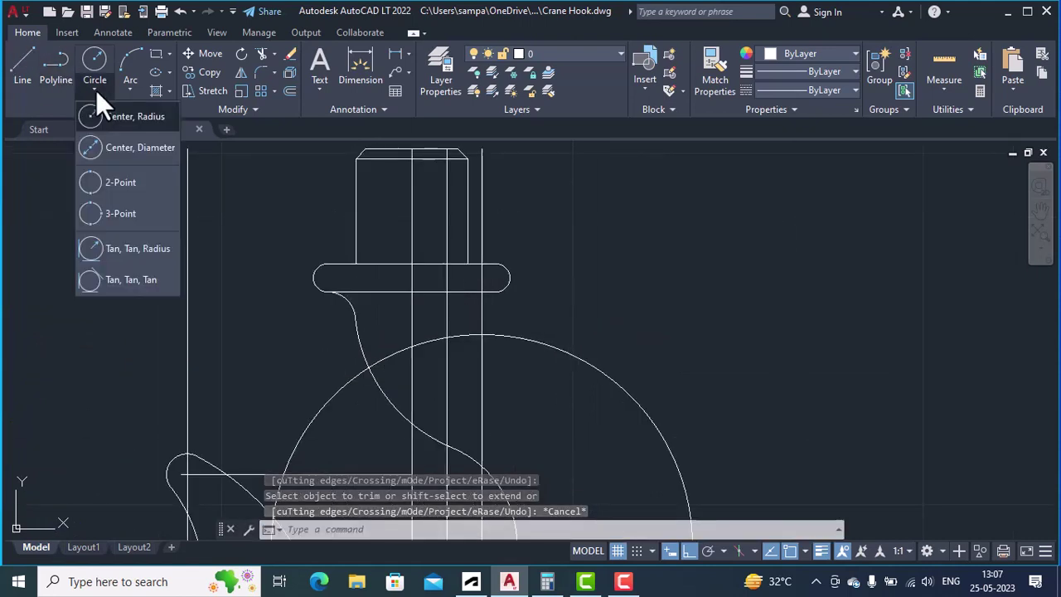
left_click(119, 248)
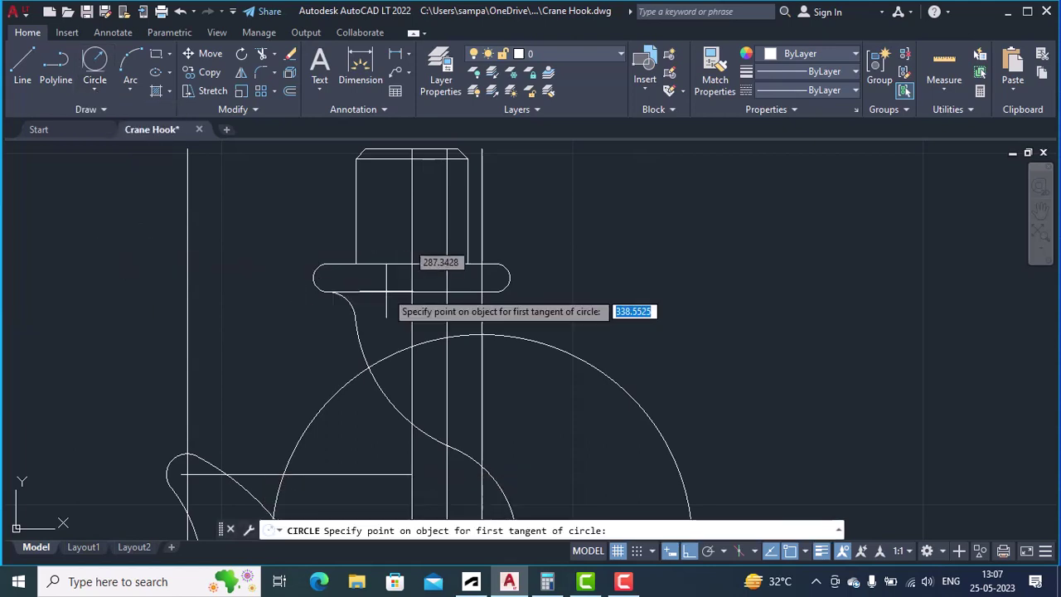
left_click(482, 304)
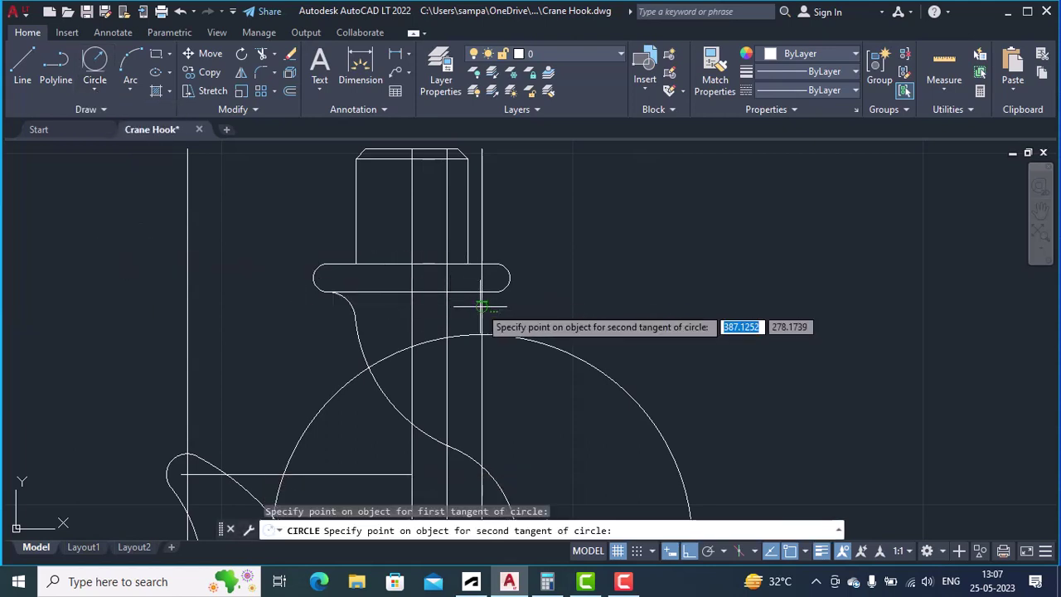
left_click(533, 341)
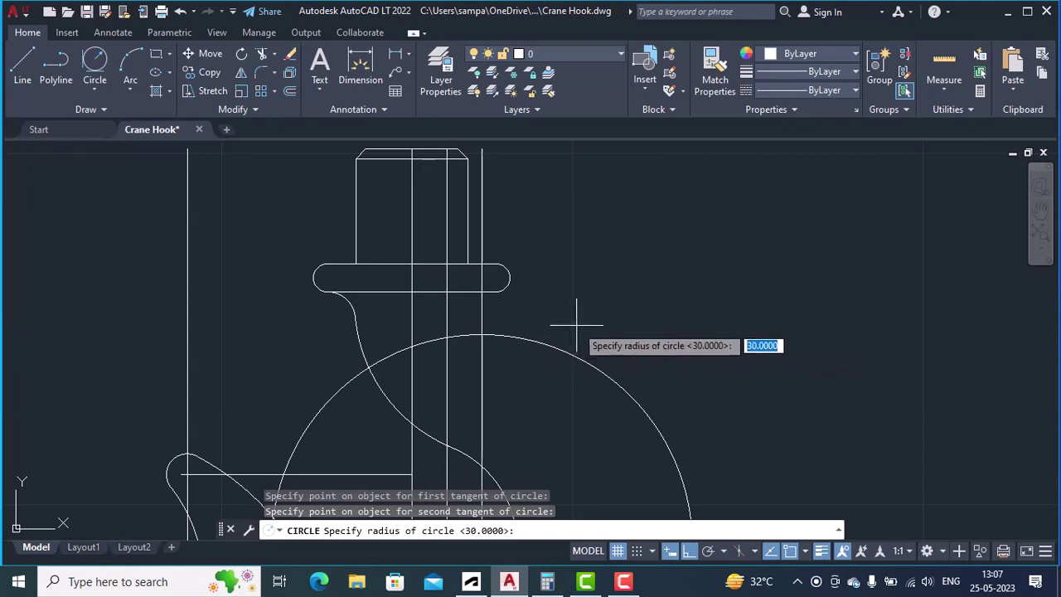
key("Return")
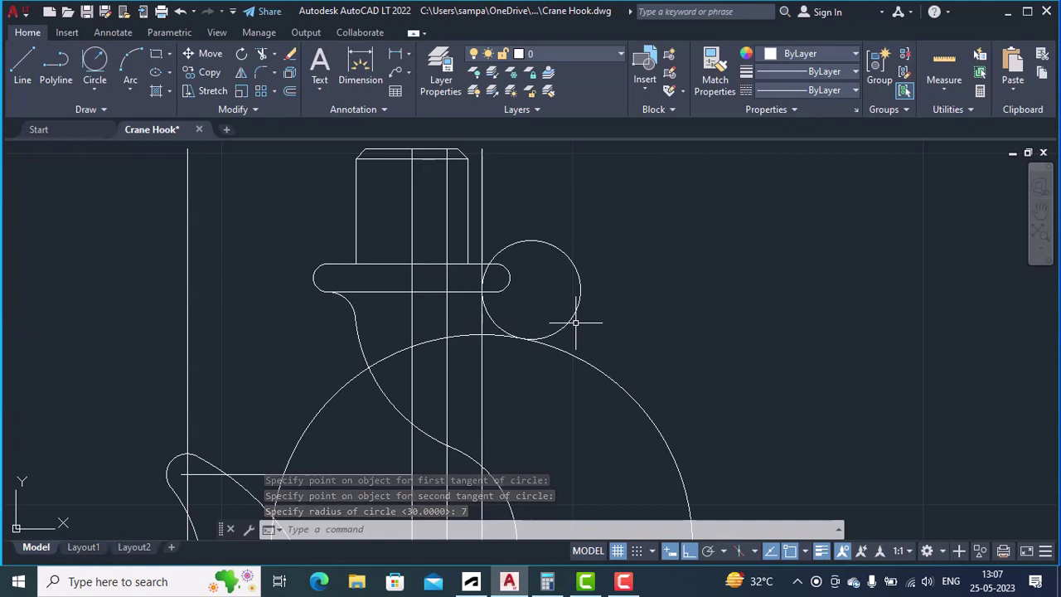
Trim the R7 circle's outer arc beyond the collar and fence-trim the collar parts
type("trim")
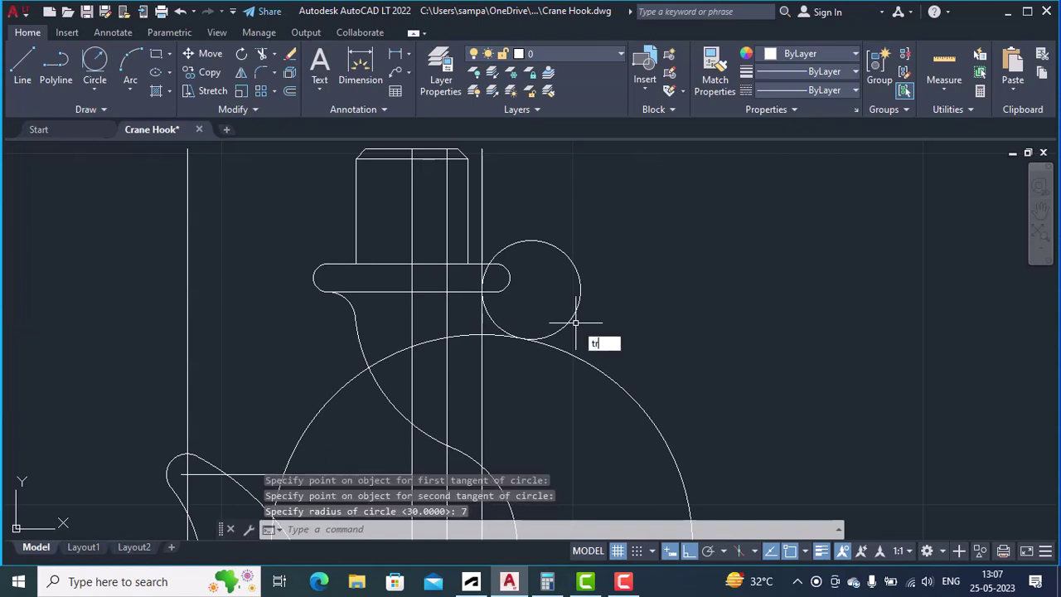
key("Return")
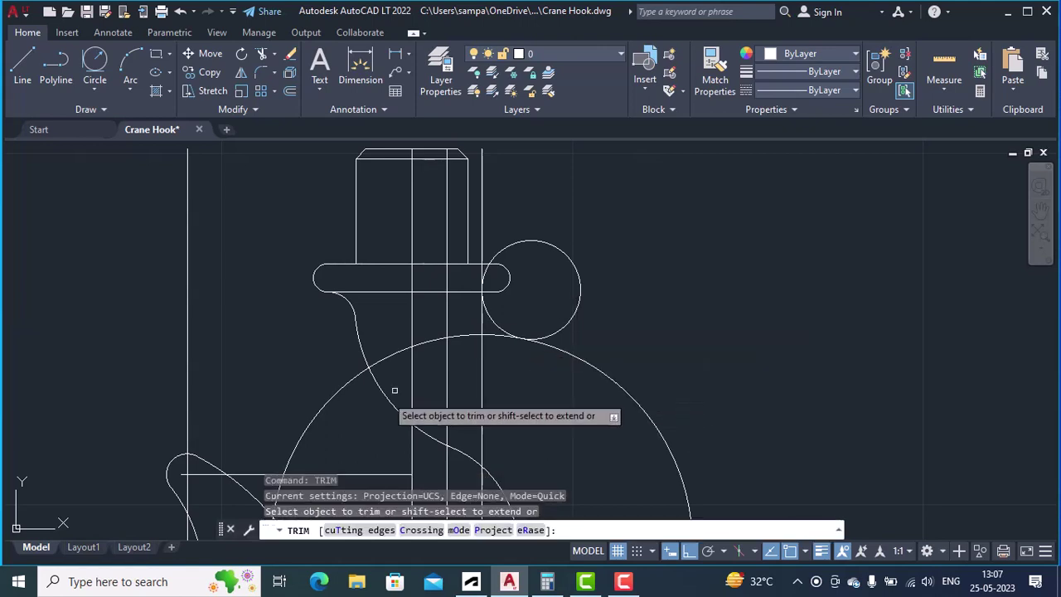
left_click(575, 304)
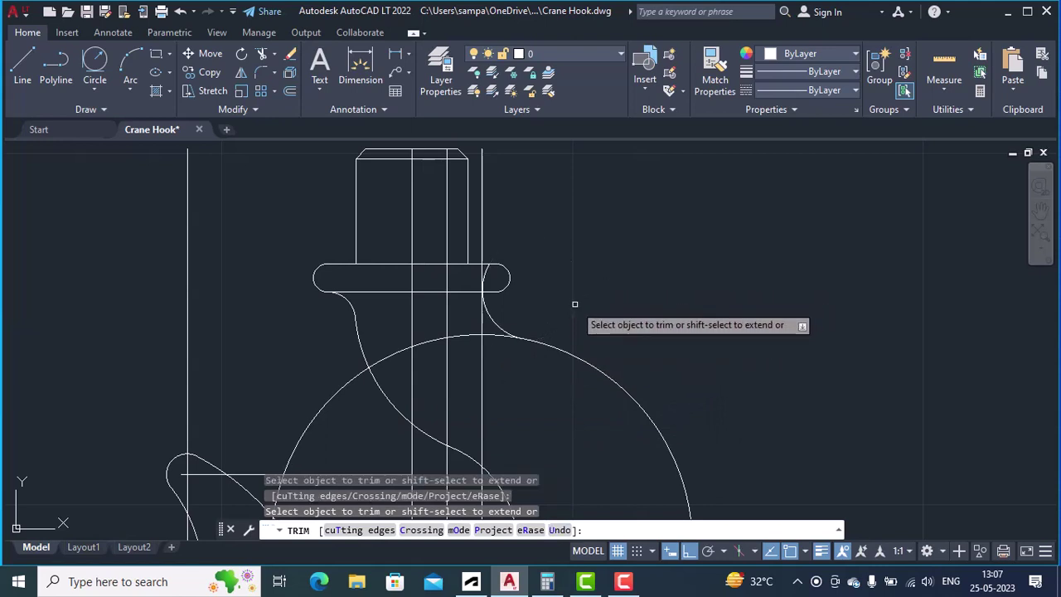
scroll(490, 279, "up", 4)
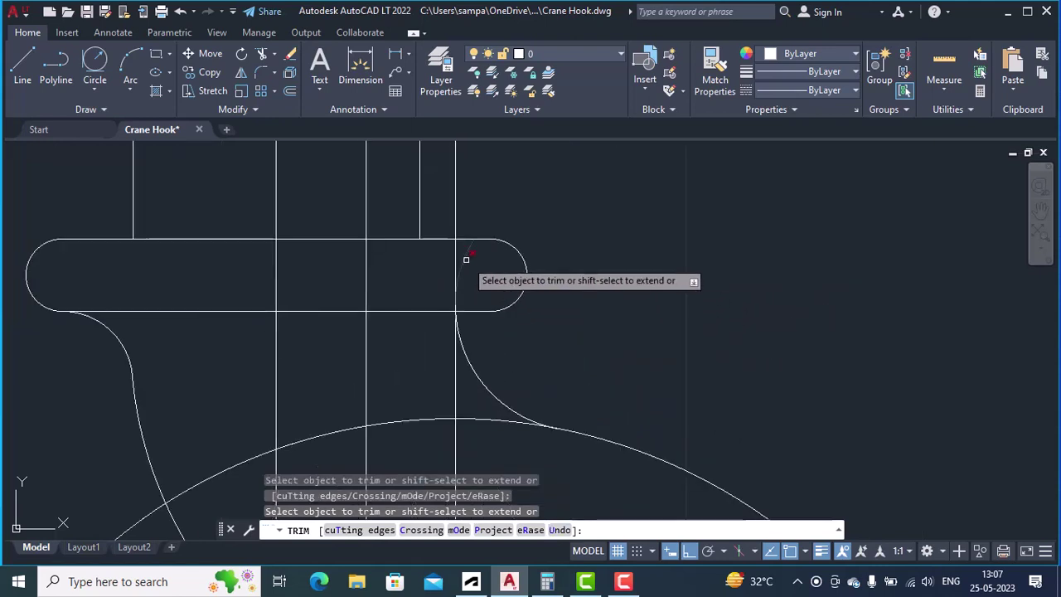
left_click(466, 261)
key("Return")
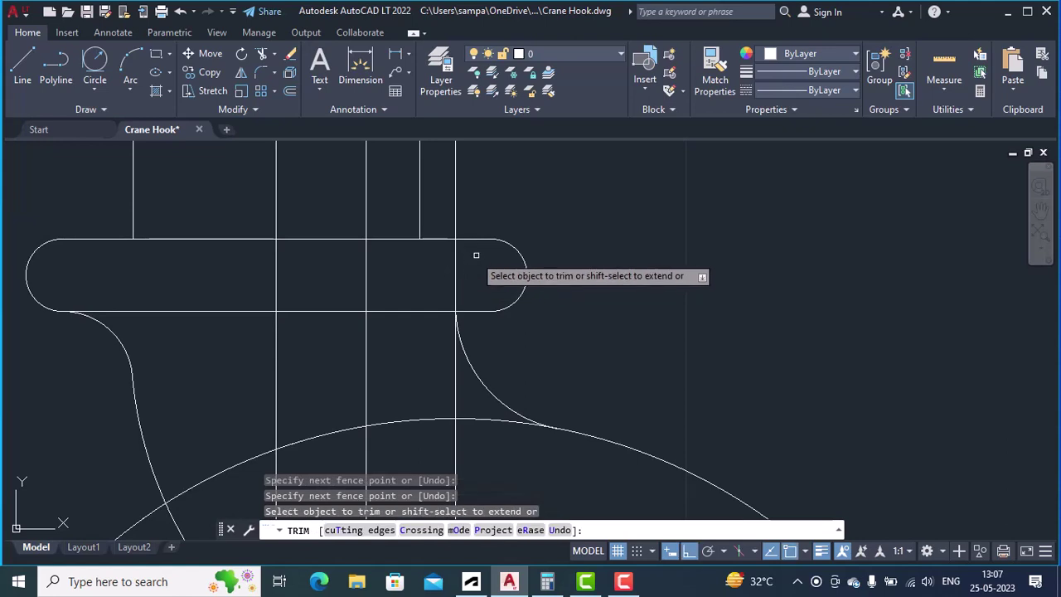
scroll(504, 270, "down", 5)
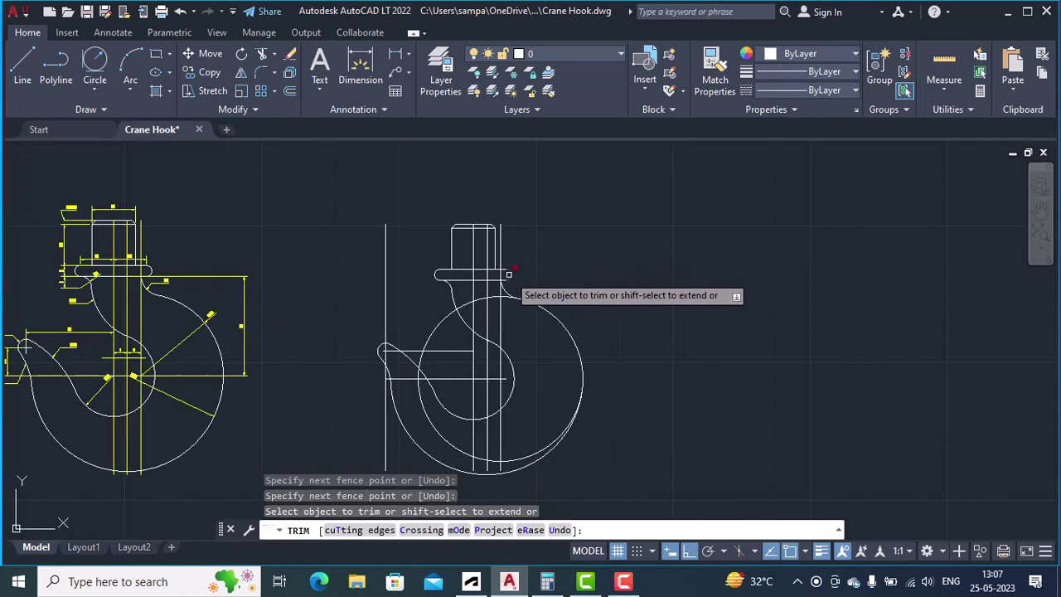
scroll(504, 304, "up", 5)
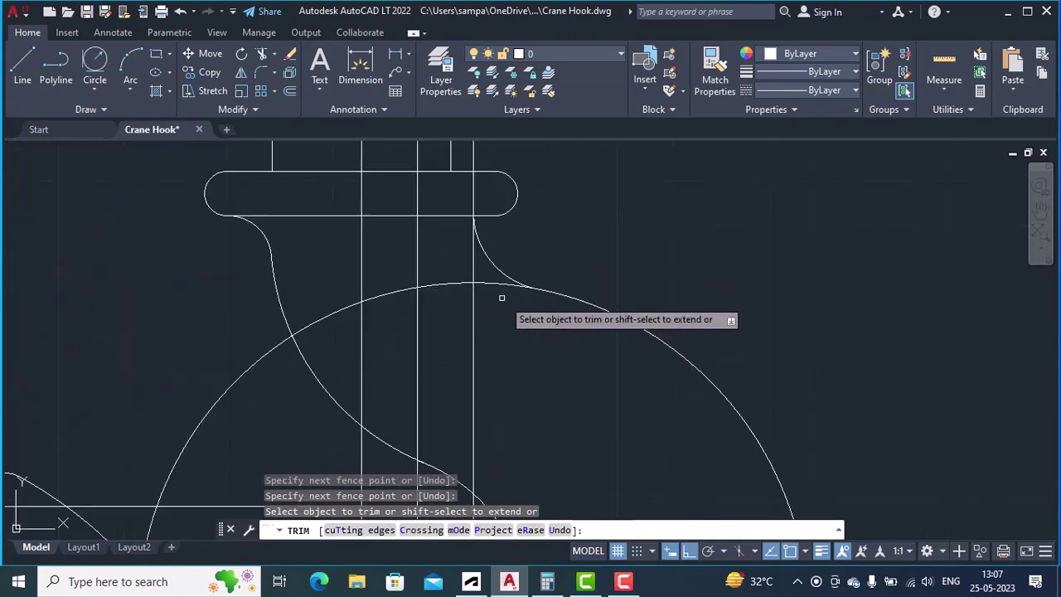
Trim the arc segments and lower leftover piece inside the hook
left_click(390, 294)
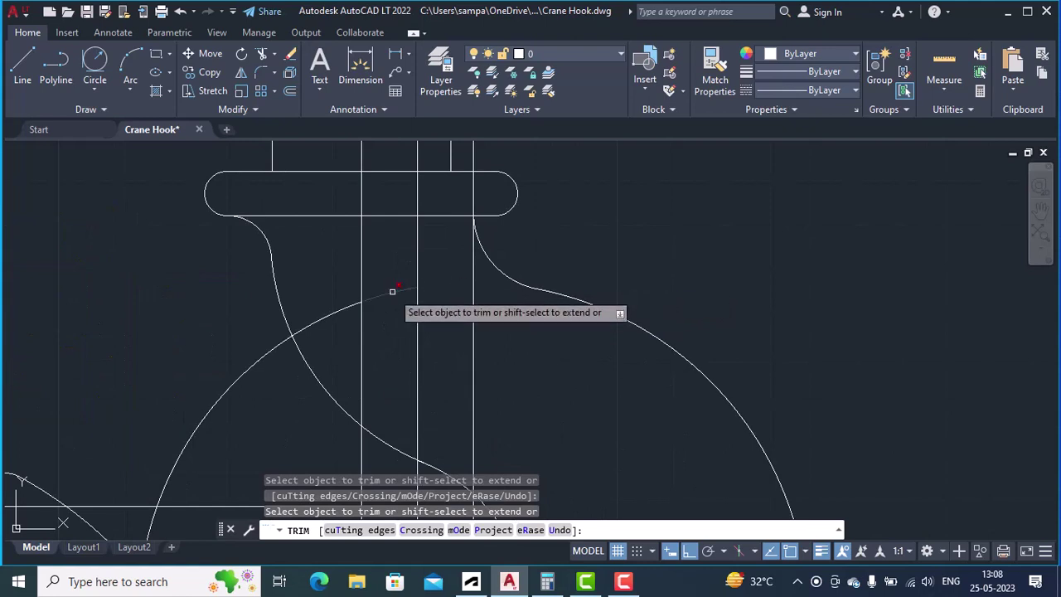
left_click(322, 320)
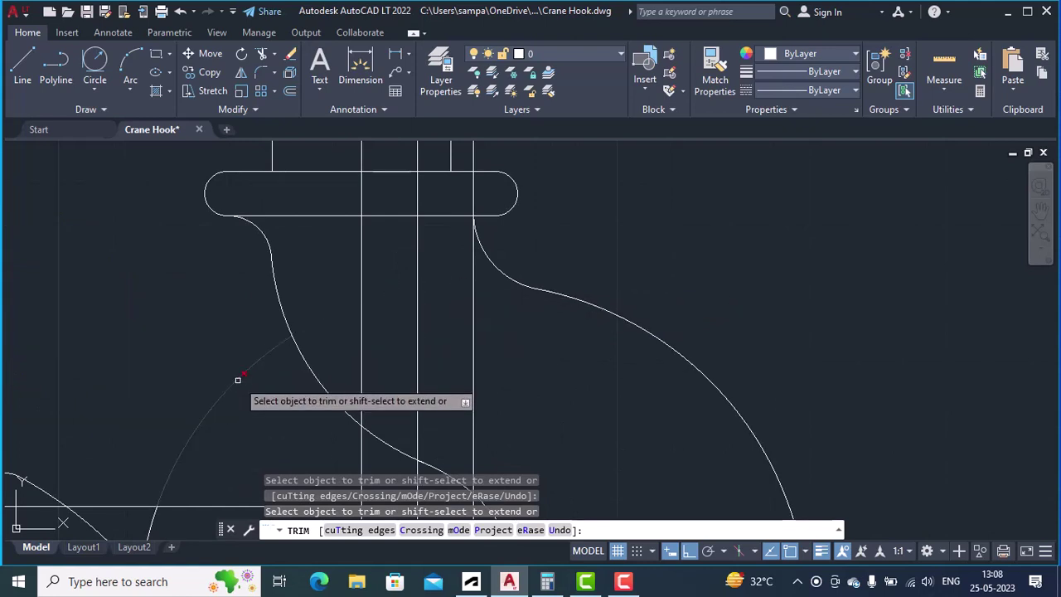
left_click(237, 373)
scroll(262, 377, "down", 5)
mouse_move(235, 435)
middle_mouse_down()
mouse_move(378, 243)
mouse_move(386, 199)
middle_mouse_up()
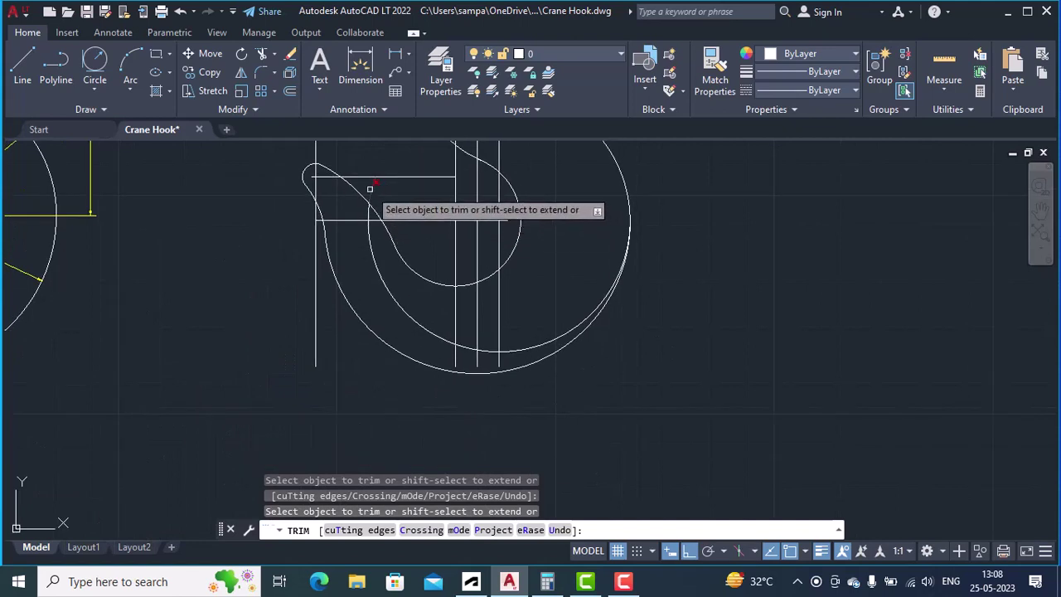
Trim the inner arcs near the tip and beside the outer circle, then finish trimming
left_click(400, 306)
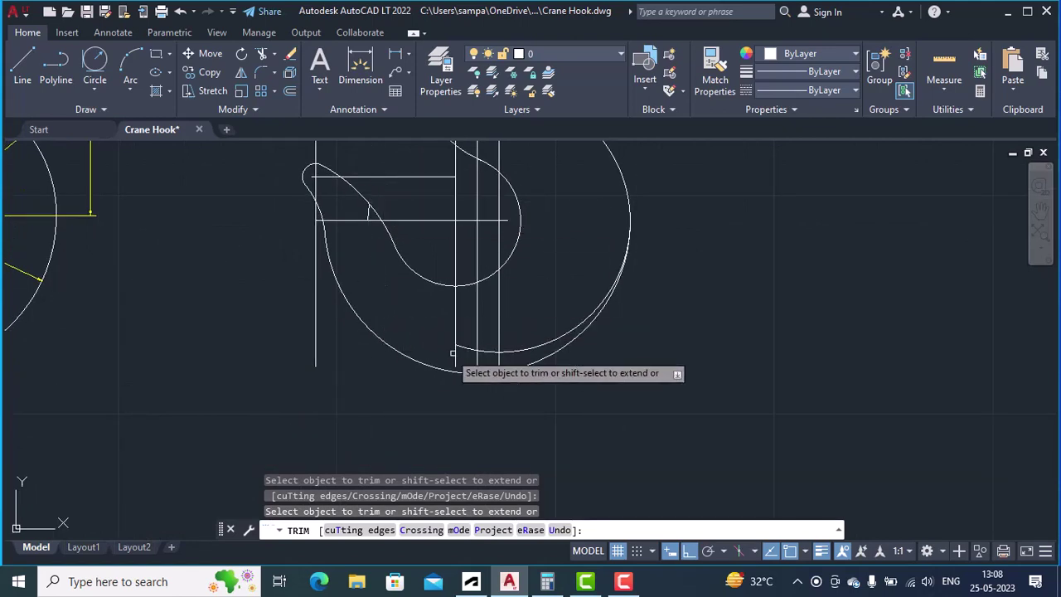
left_click(499, 352)
scroll(558, 330, "down", 2)
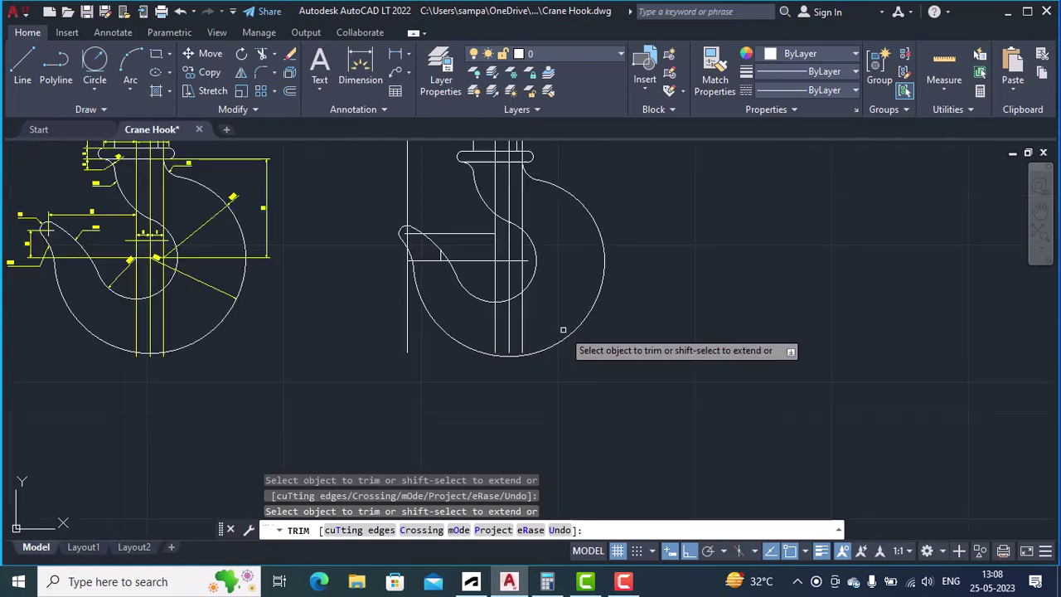
mouse_move(540, 306)
middle_mouse_down()
mouse_move(541, 433)
mouse_move(545, 393)
middle_mouse_up()
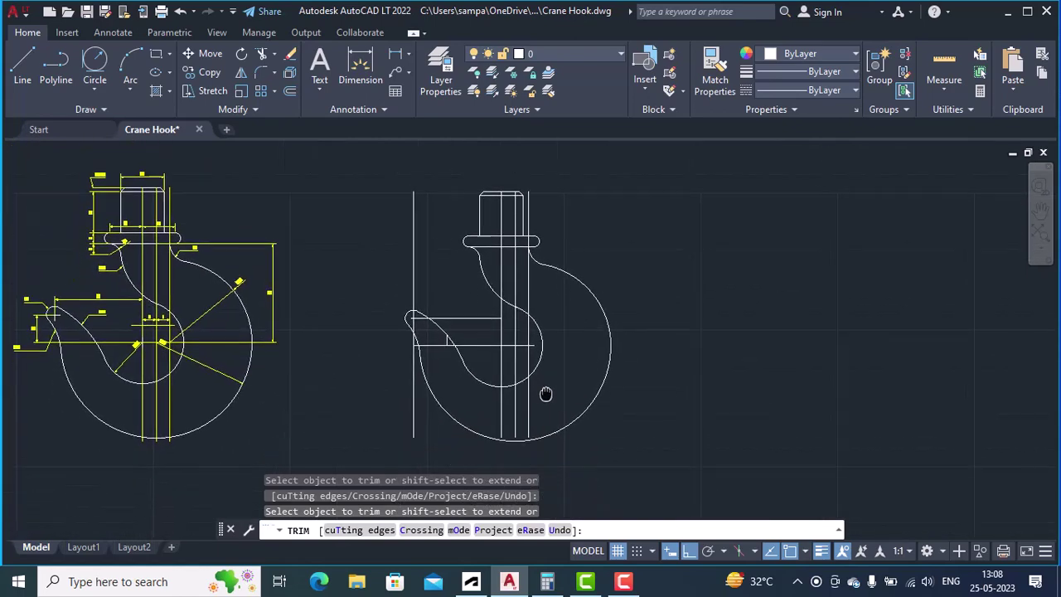
scroll(444, 306, "up", 2)
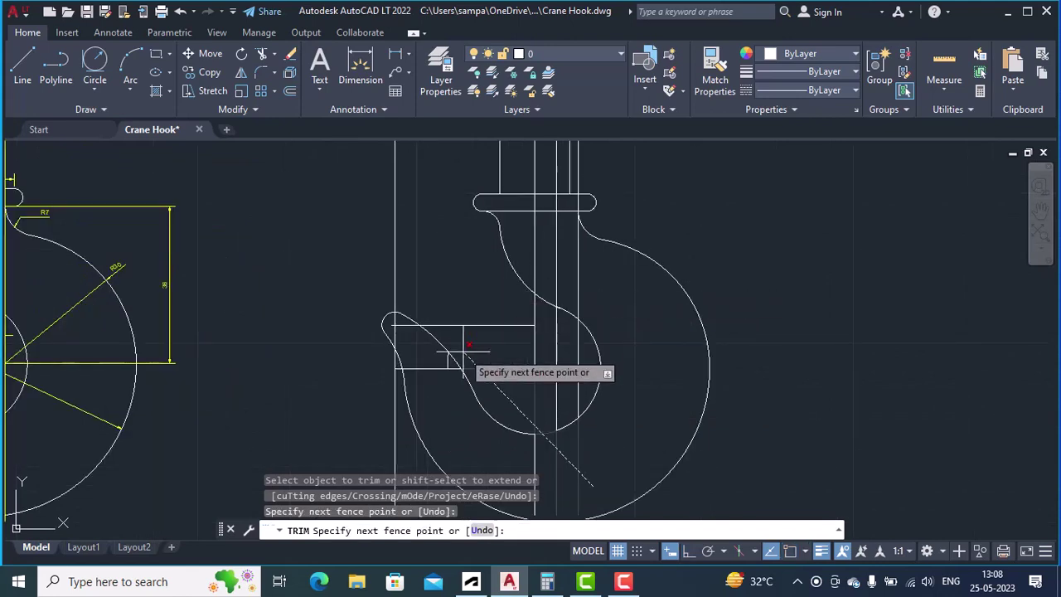
key("Escape")
key("Escape")
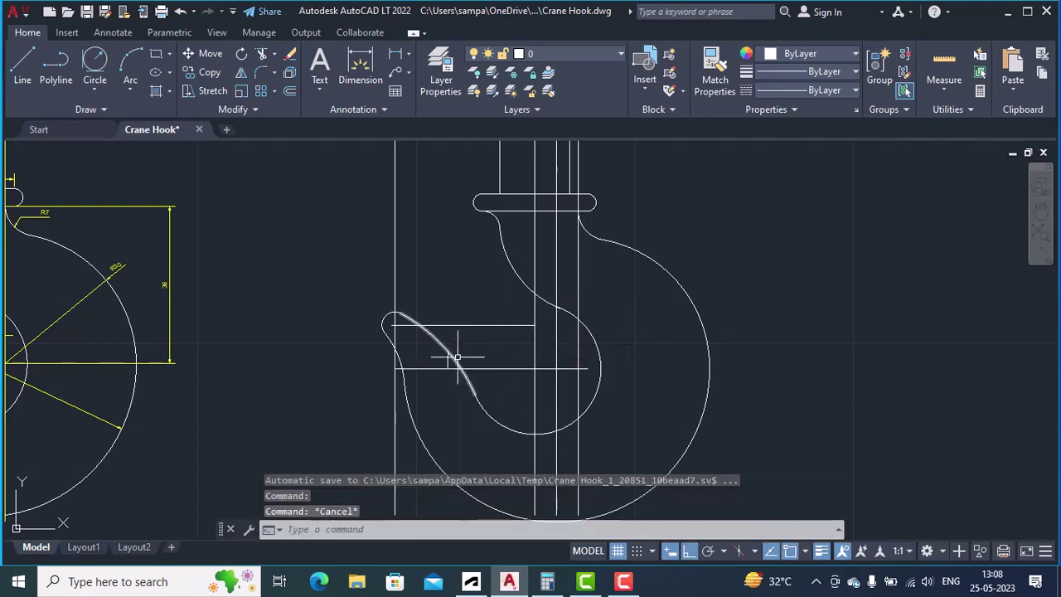
key("Escape")
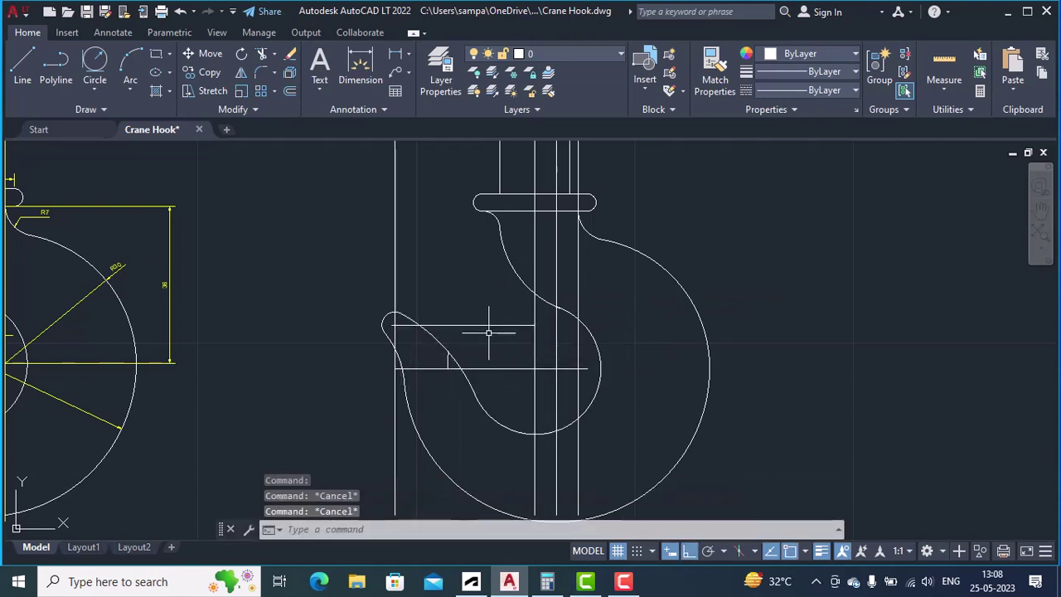
Erase the leftover construction arc and the vertical and horizontal construction lines near the tip
type("e")
key("Return")
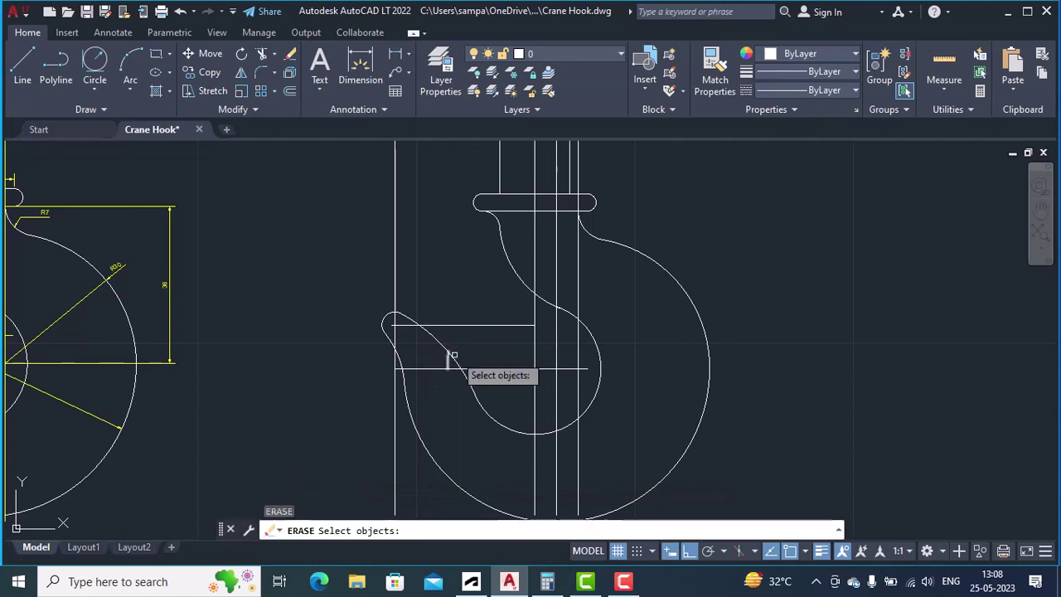
left_click(446, 360)
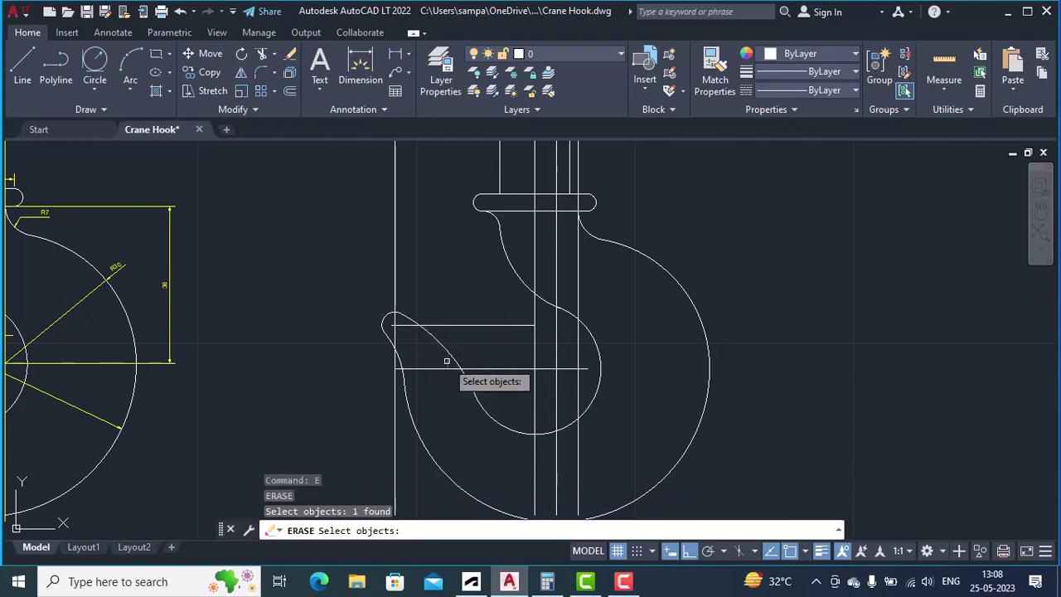
left_click(396, 249)
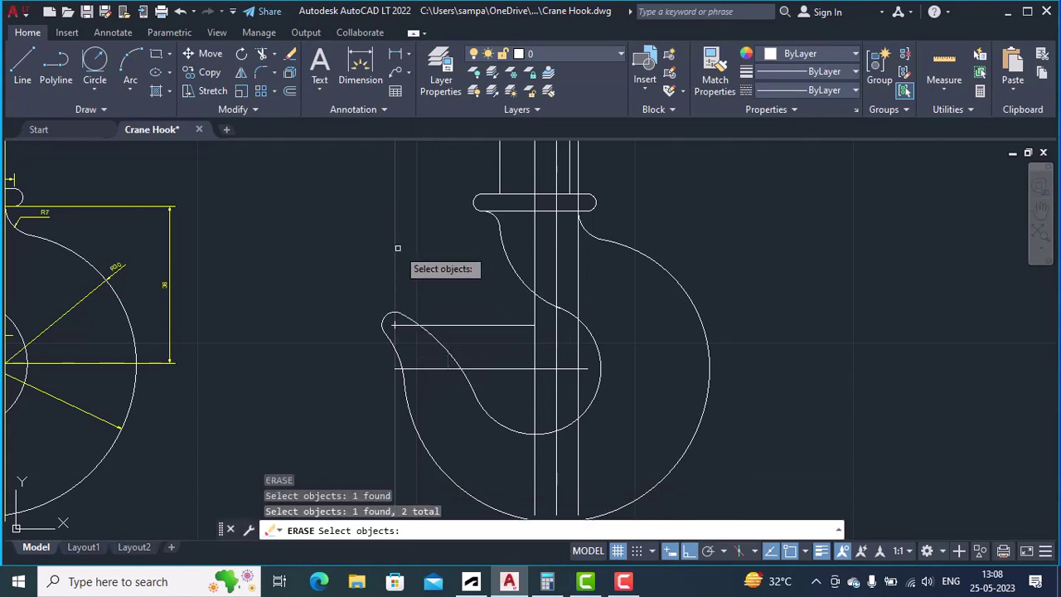
left_click(496, 324)
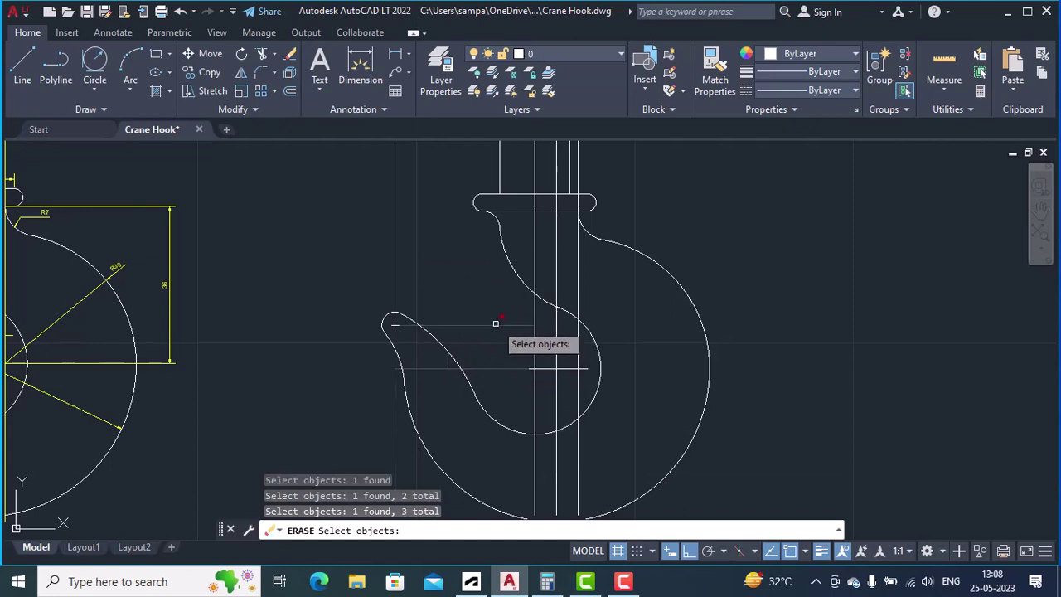
key("Return")
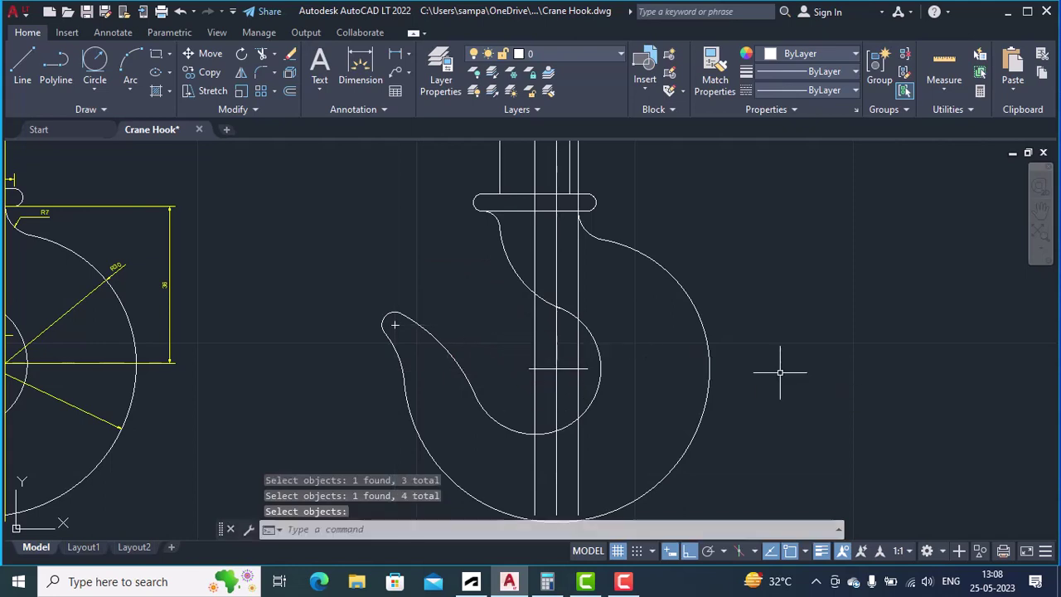
scroll(778, 373, "down", 2)
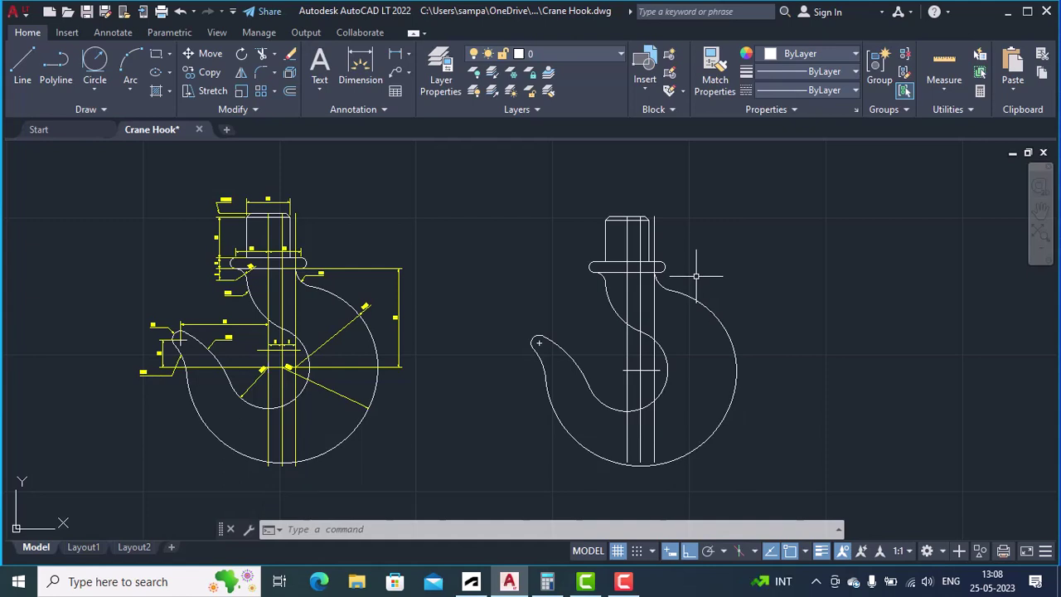
scroll(650, 314, "up", 2)
scroll(650, 314, "down", 2)
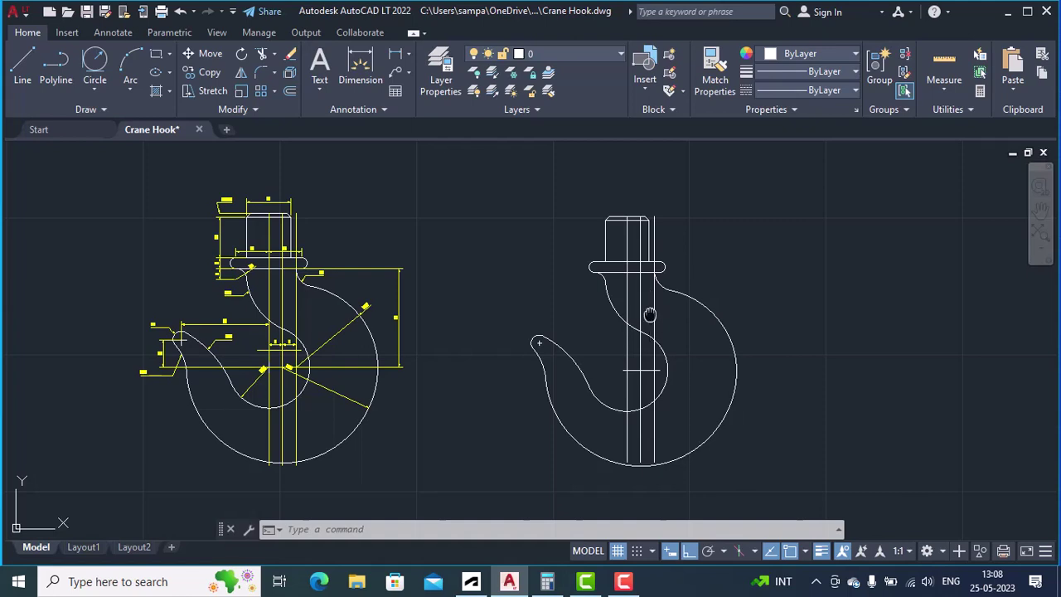
middle_click_drag(651, 314, 516, 303)
scroll(513, 301, "up", 2)
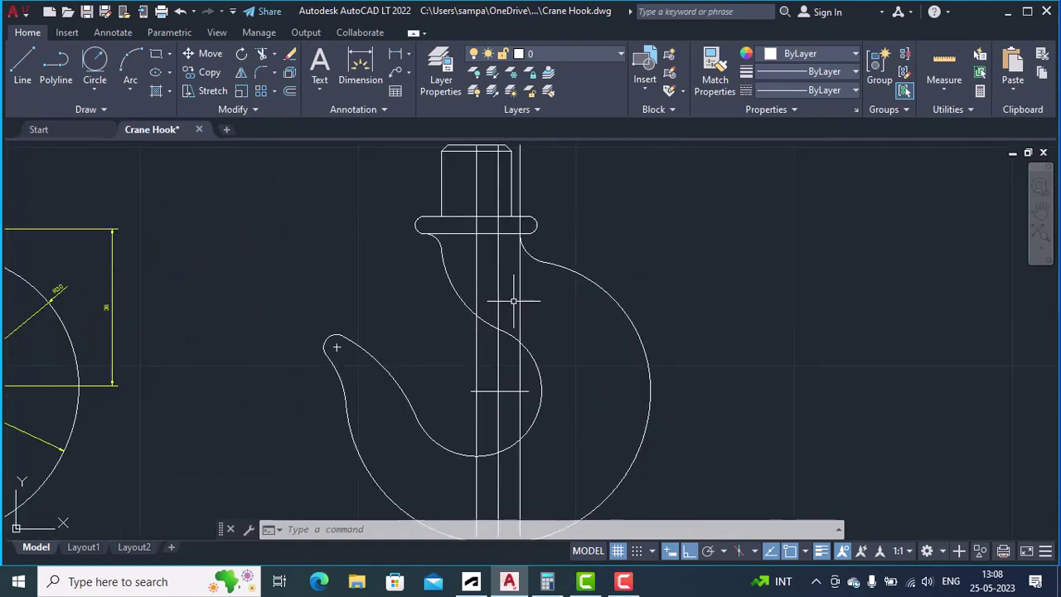
scroll(513, 302, "down", 2)
scroll(487, 314, "up", 2)
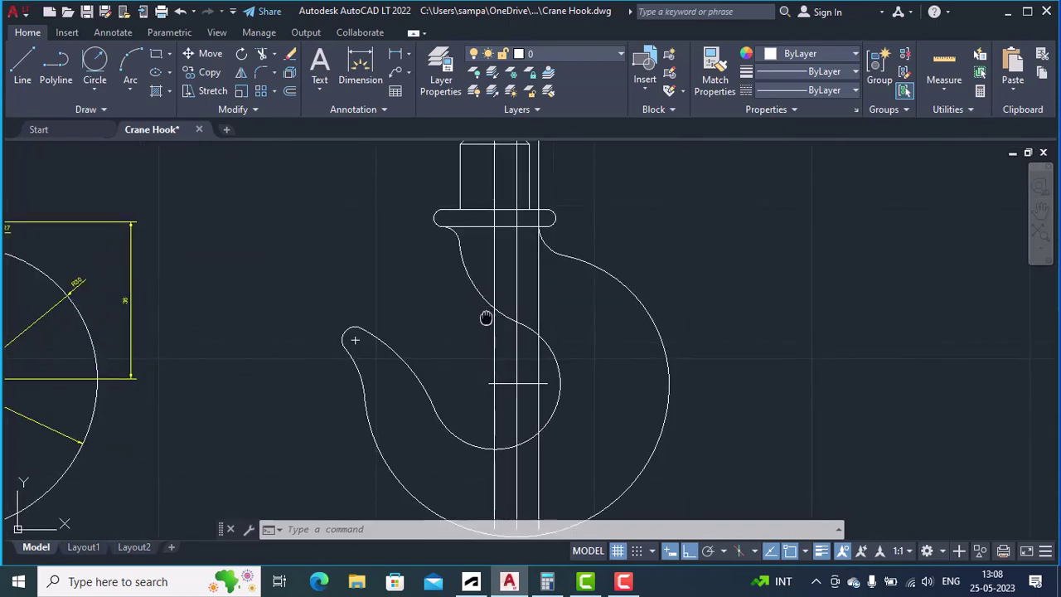